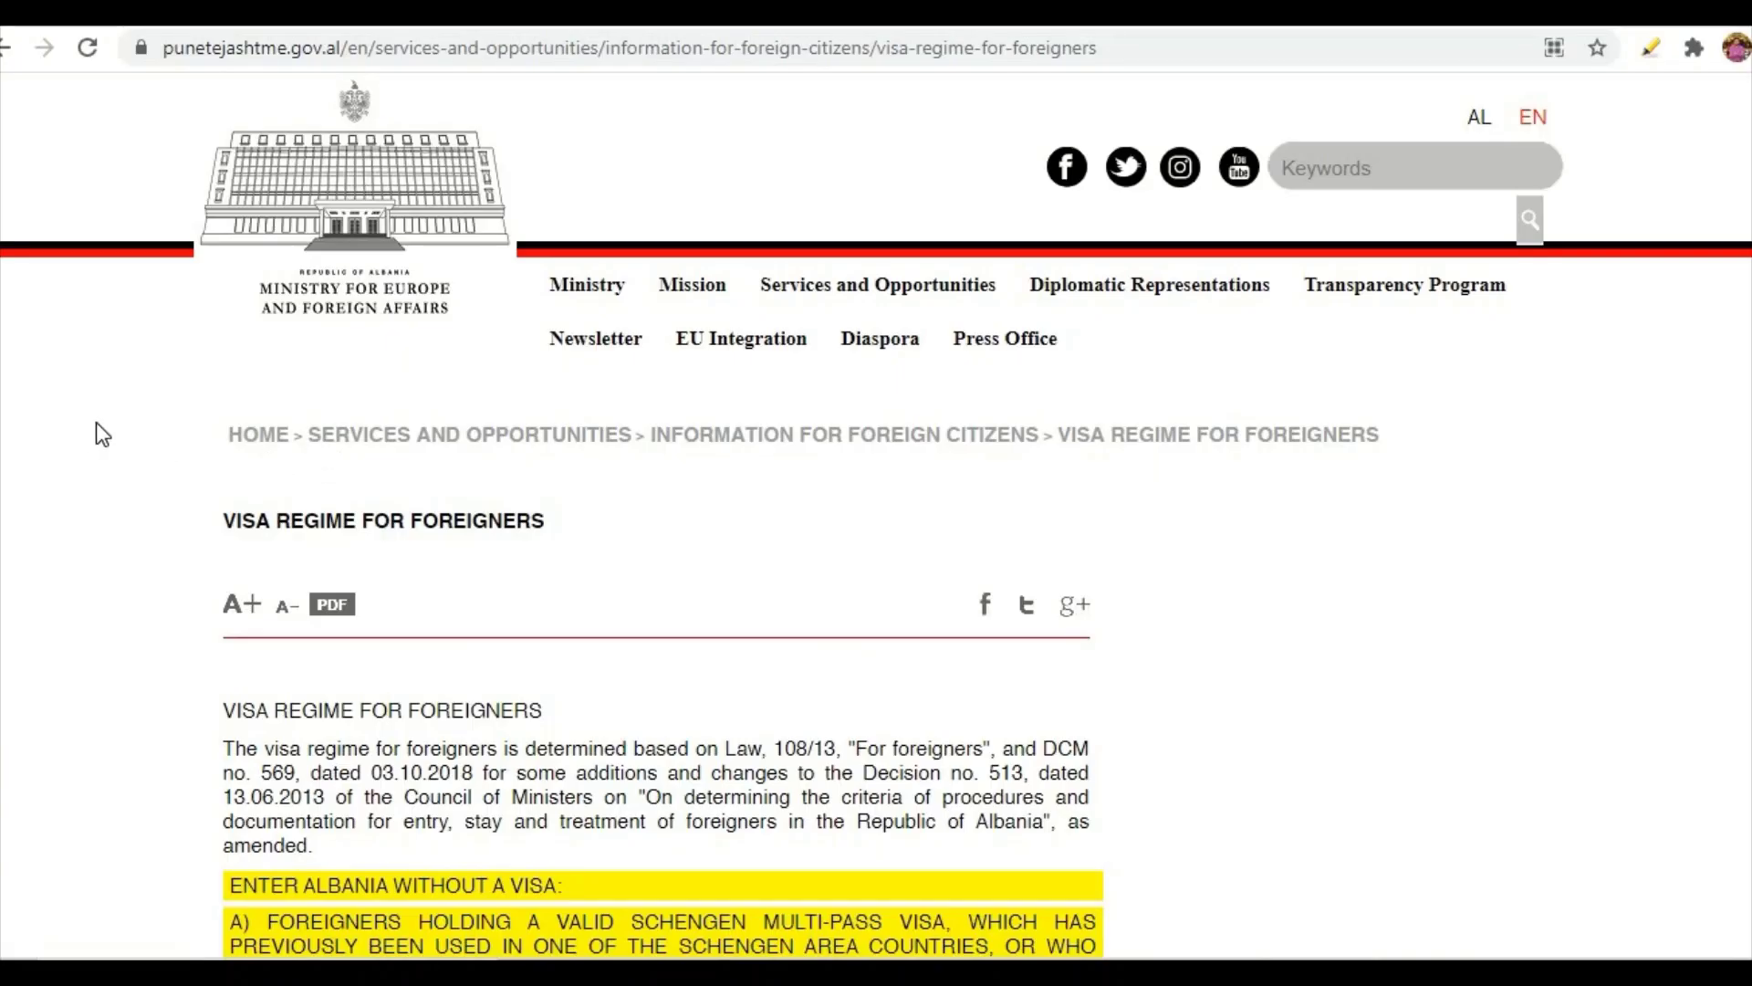
{"action": "scroll", "coordinate": [96, 422], "scroll_direction": "down", "scroll_amount": 6}
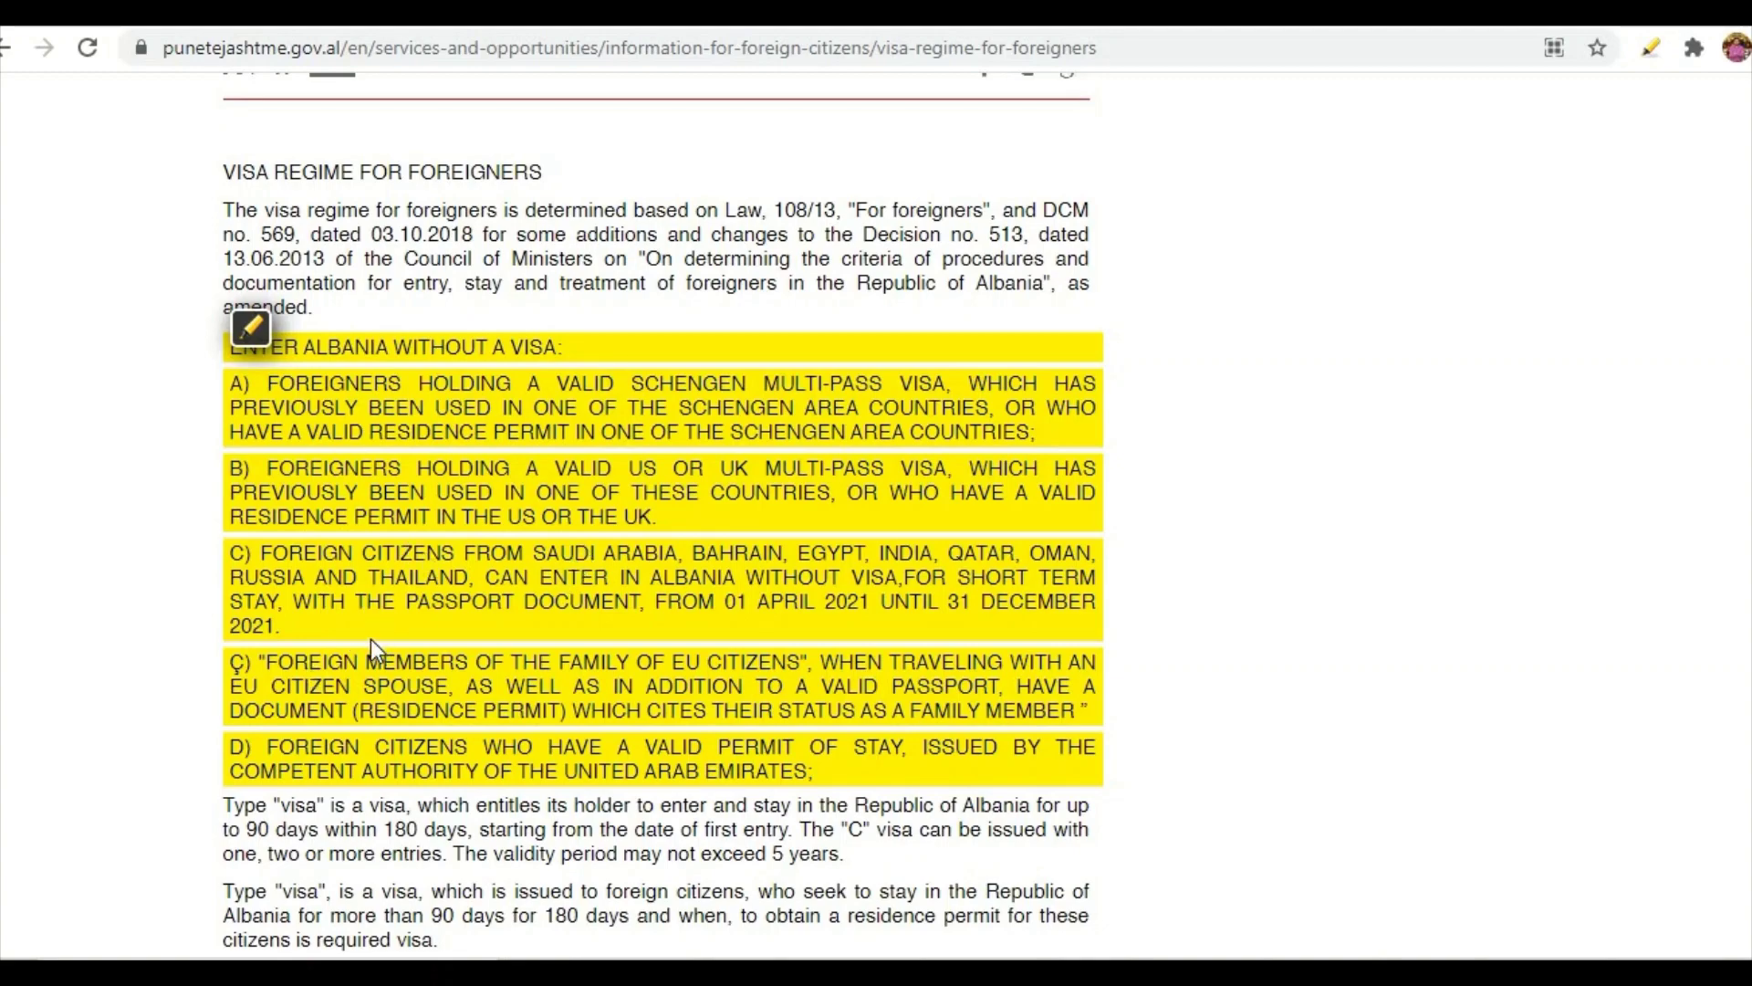
- Scroll through the Ministry for Europe and Foreign Affairs page and reach e-visa.al/apply
{"action": "scroll", "coordinate": [370, 639], "scroll_direction": "up", "scroll_amount": 6}
{"action": "scroll", "coordinate": [411, 539], "scroll_direction": "down", "scroll_amount": 4}
{"action": "scroll", "coordinate": [123, 676], "scroll_direction": "down", "scroll_amount": 1}
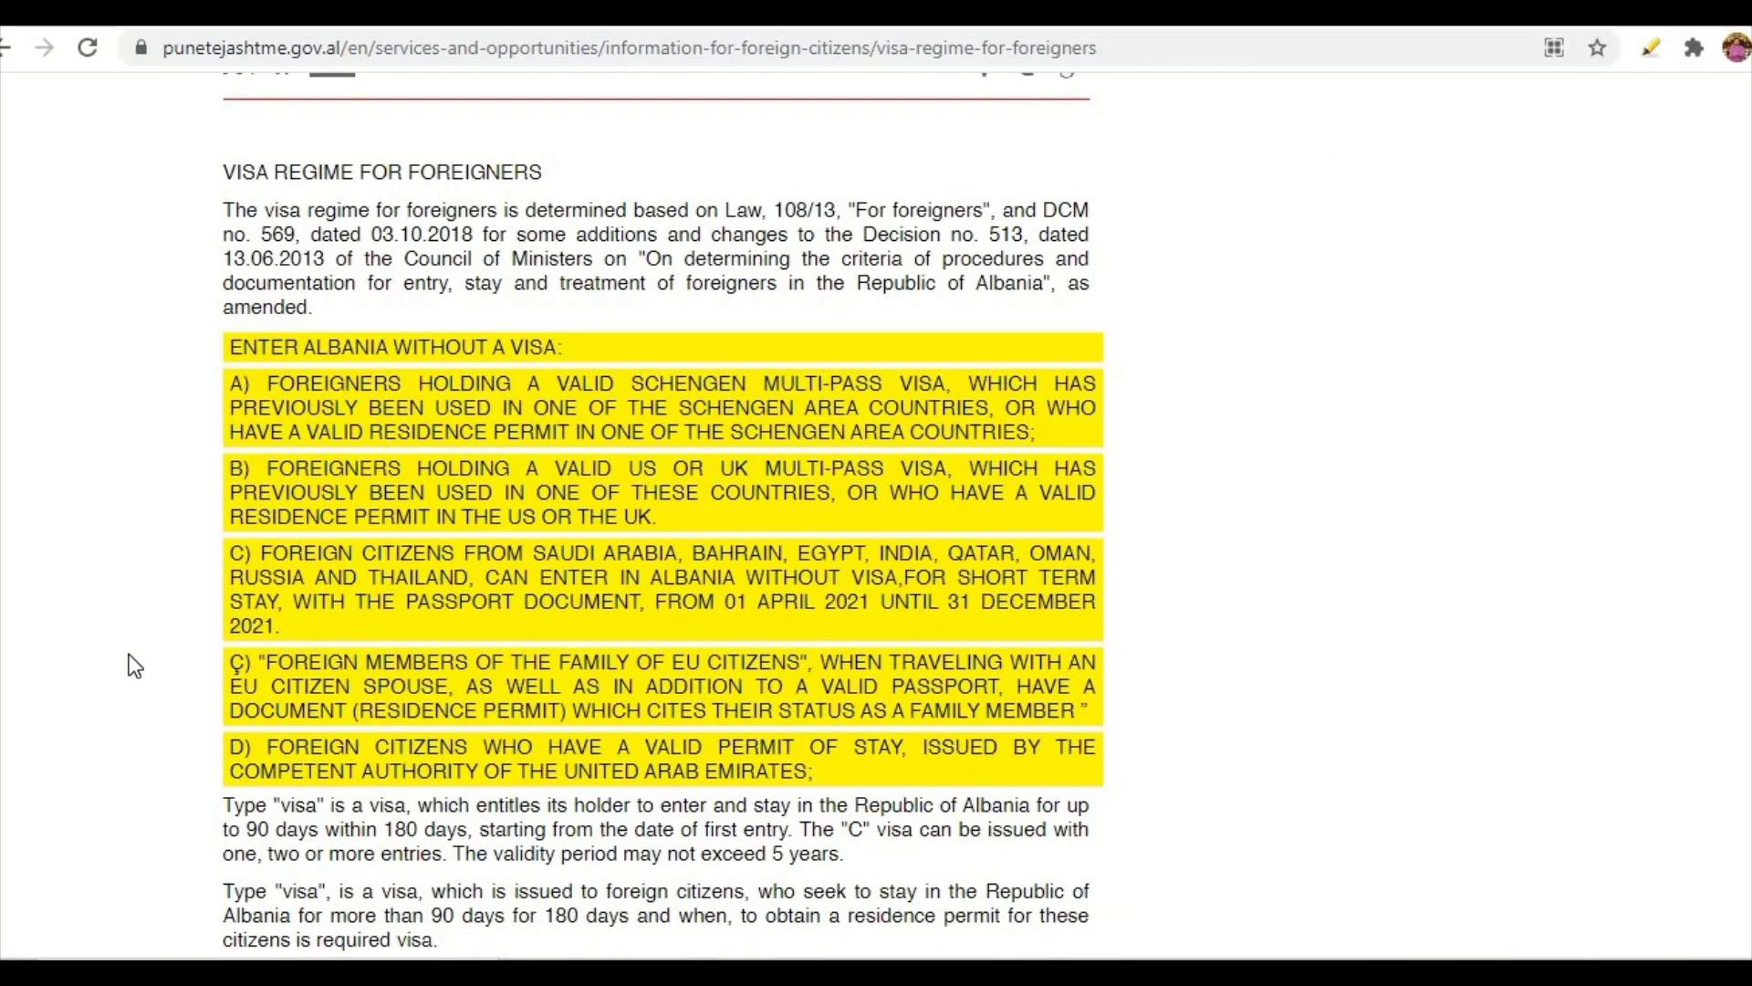
{"action": "mouse_move", "coordinate": [232, 772]}
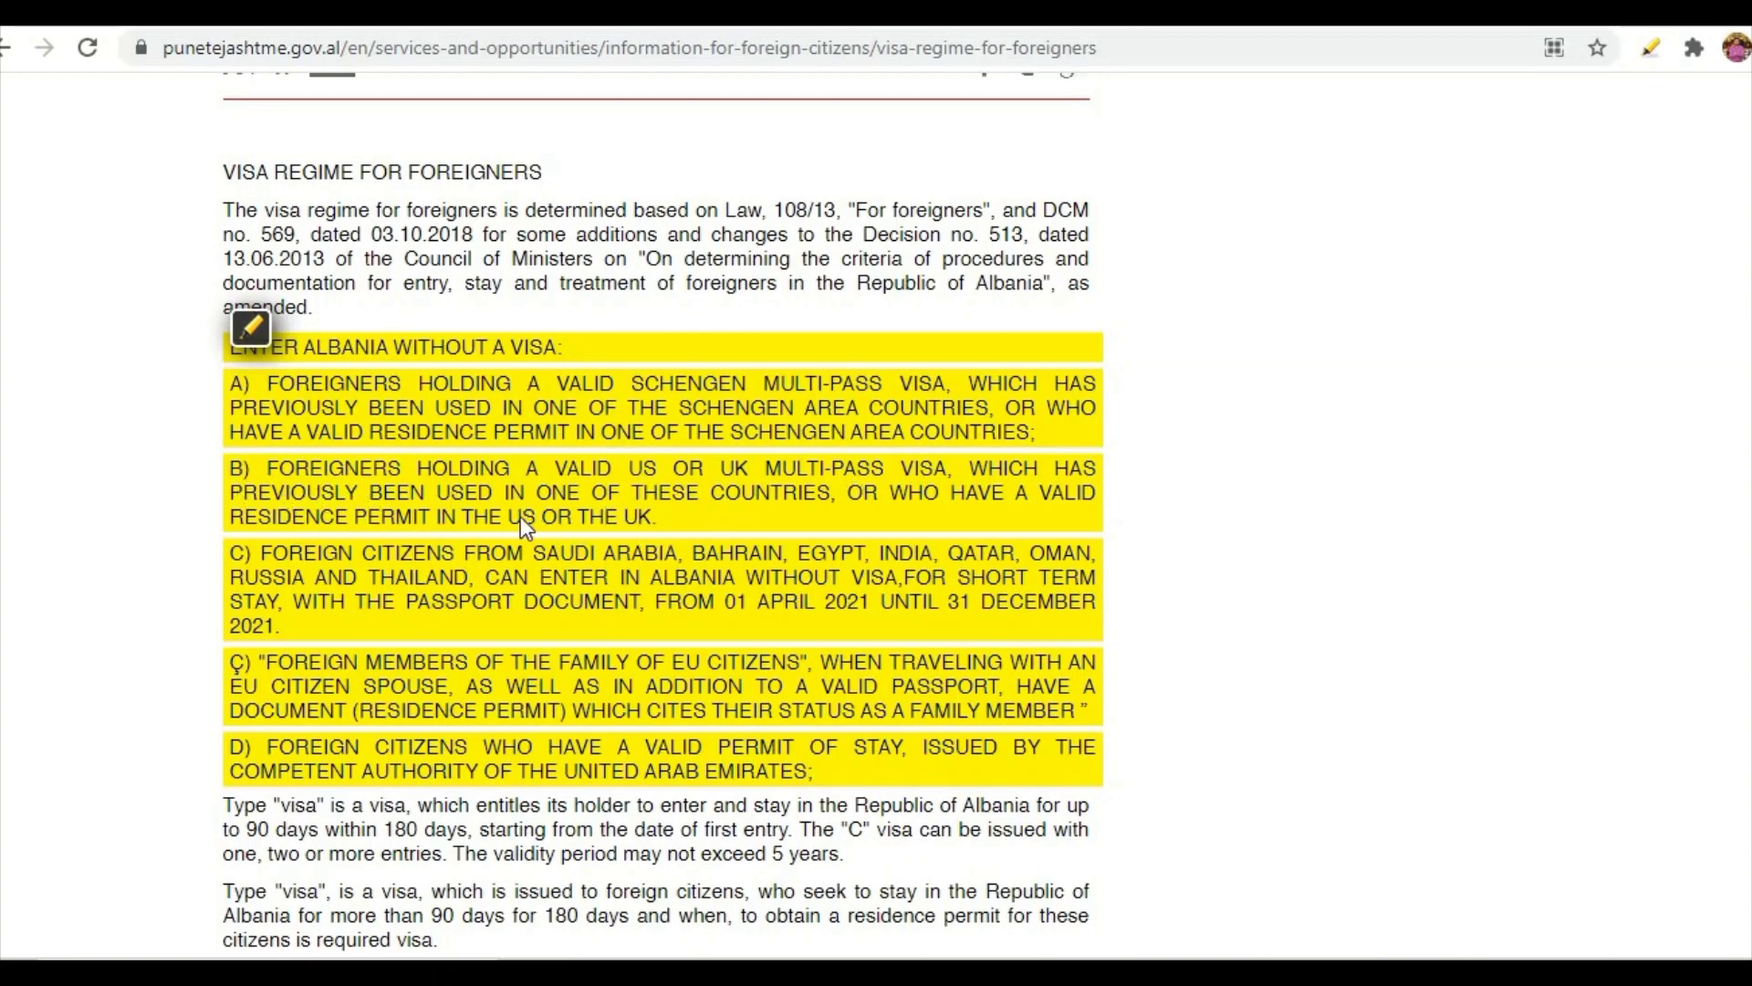
{"action": "scroll", "coordinate": [458, 612], "scroll_direction": "up", "scroll_amount": 2}
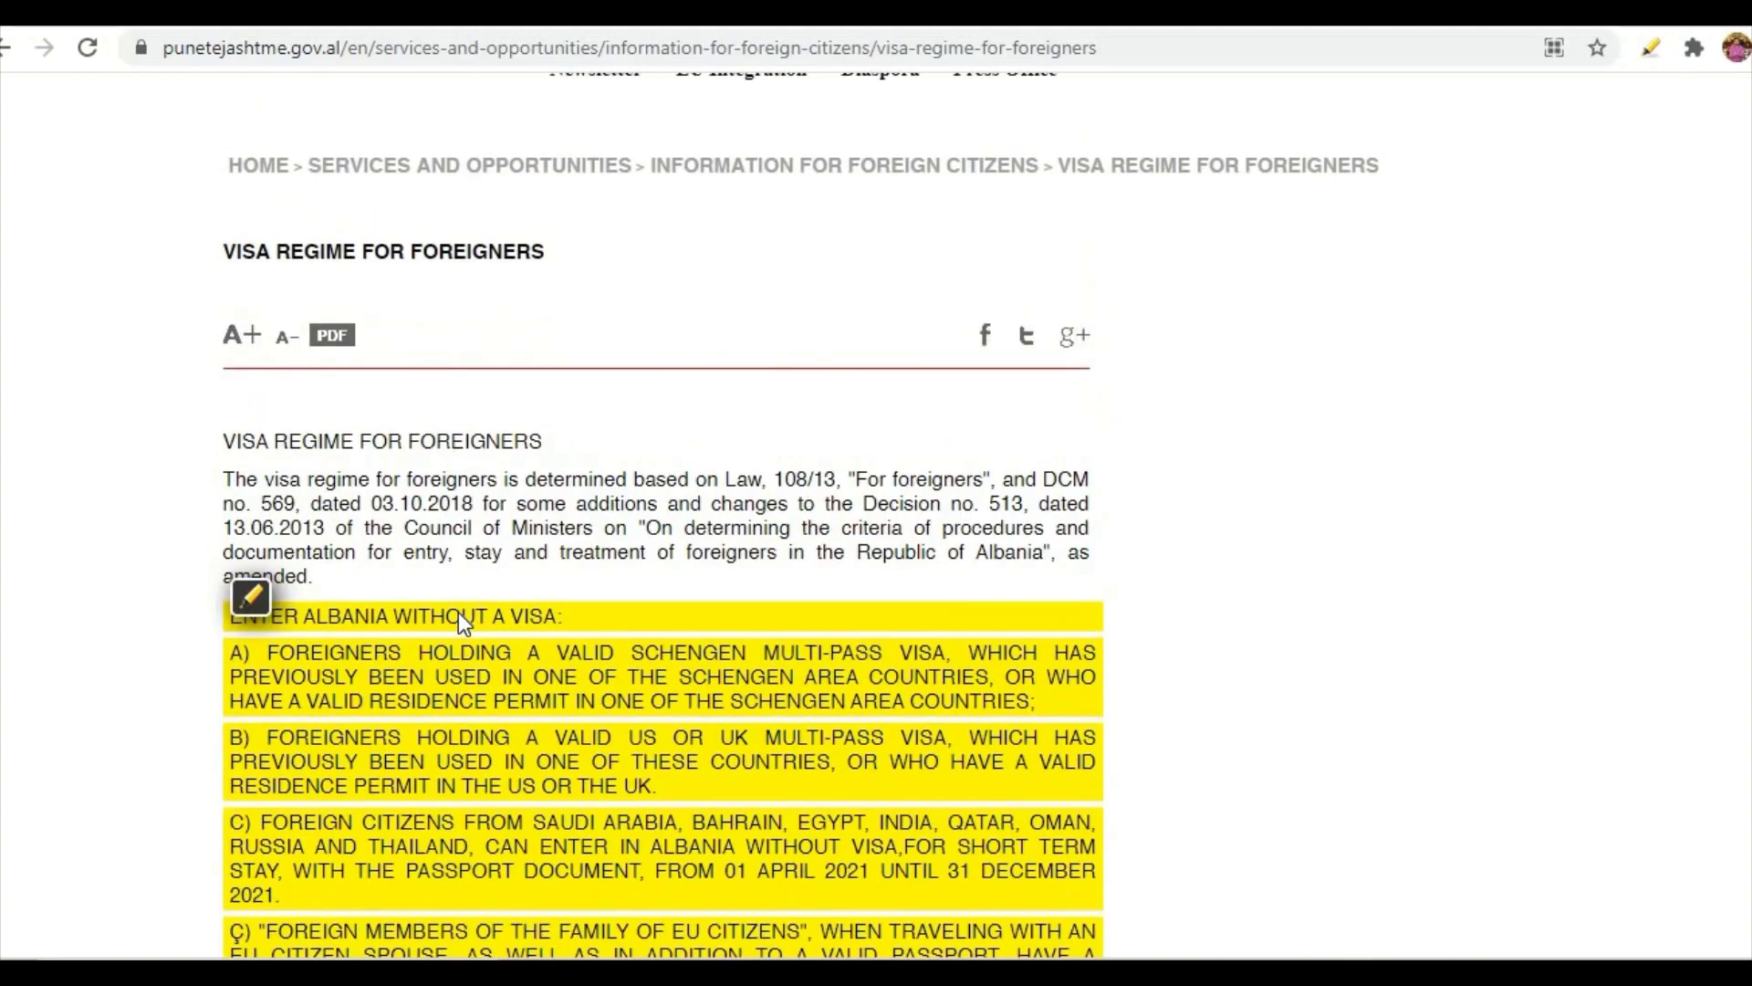
{"action": "scroll", "coordinate": [458, 612], "scroll_direction": "down", "scroll_amount": 2}
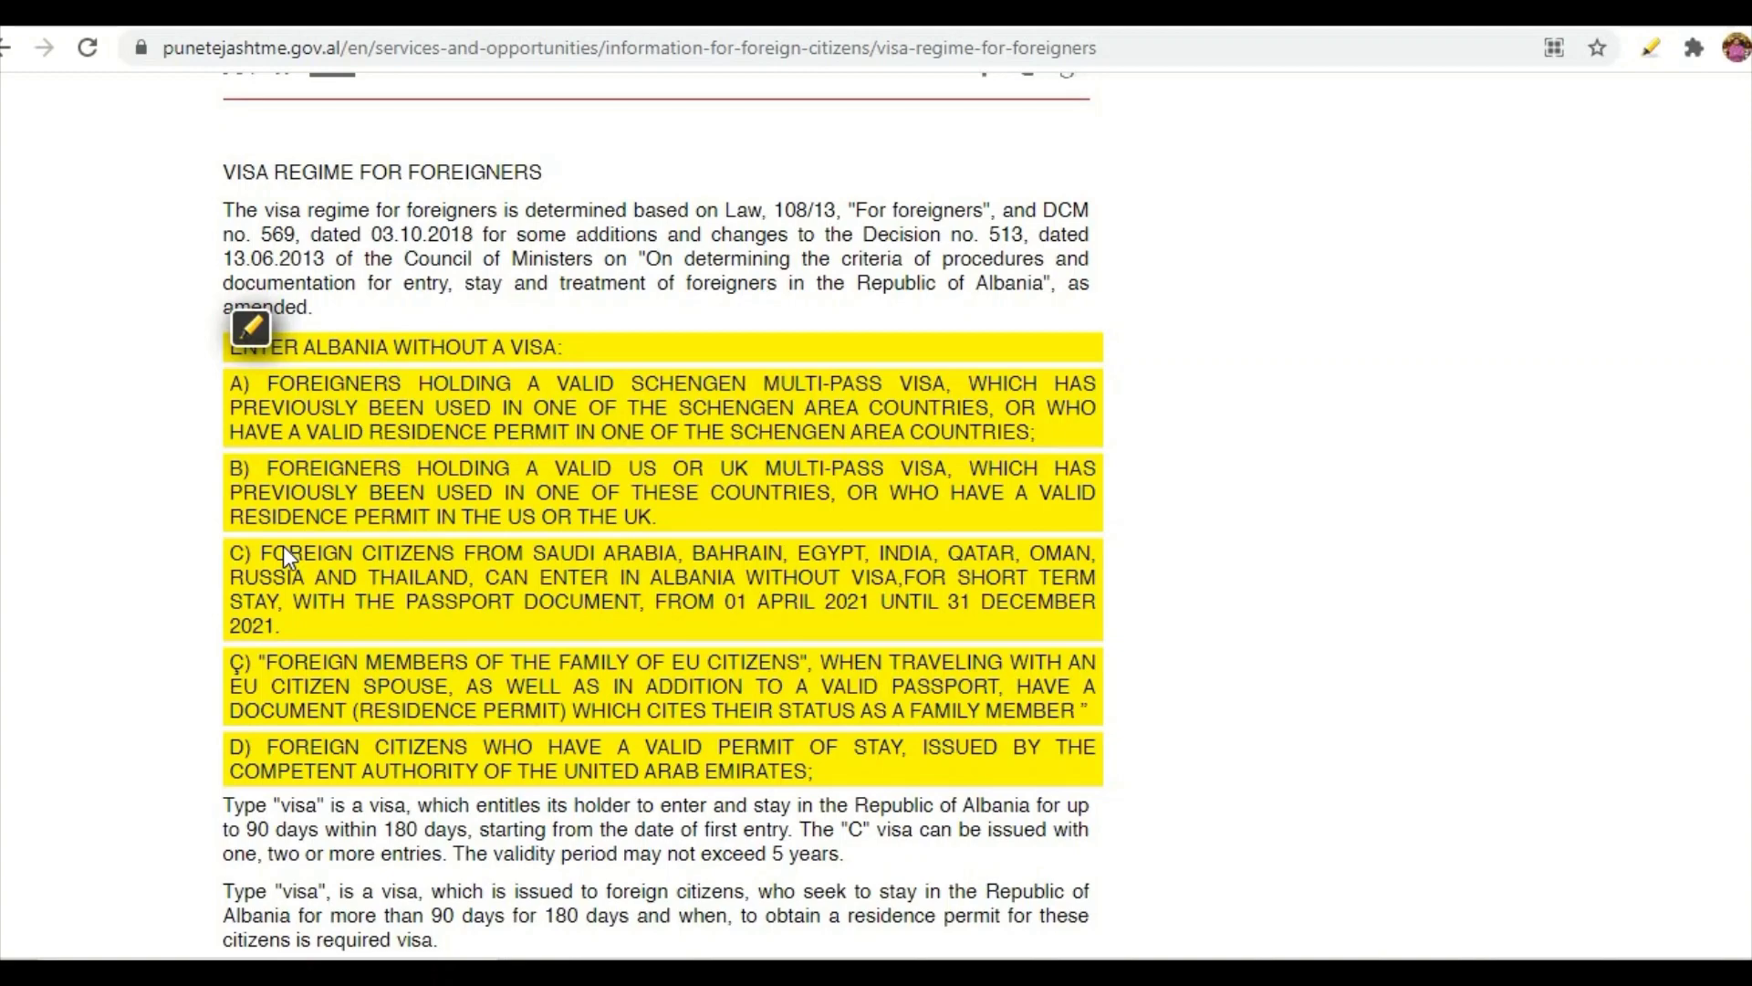
{"action": "scroll", "coordinate": [283, 547], "scroll_direction": "up", "scroll_amount": 5}
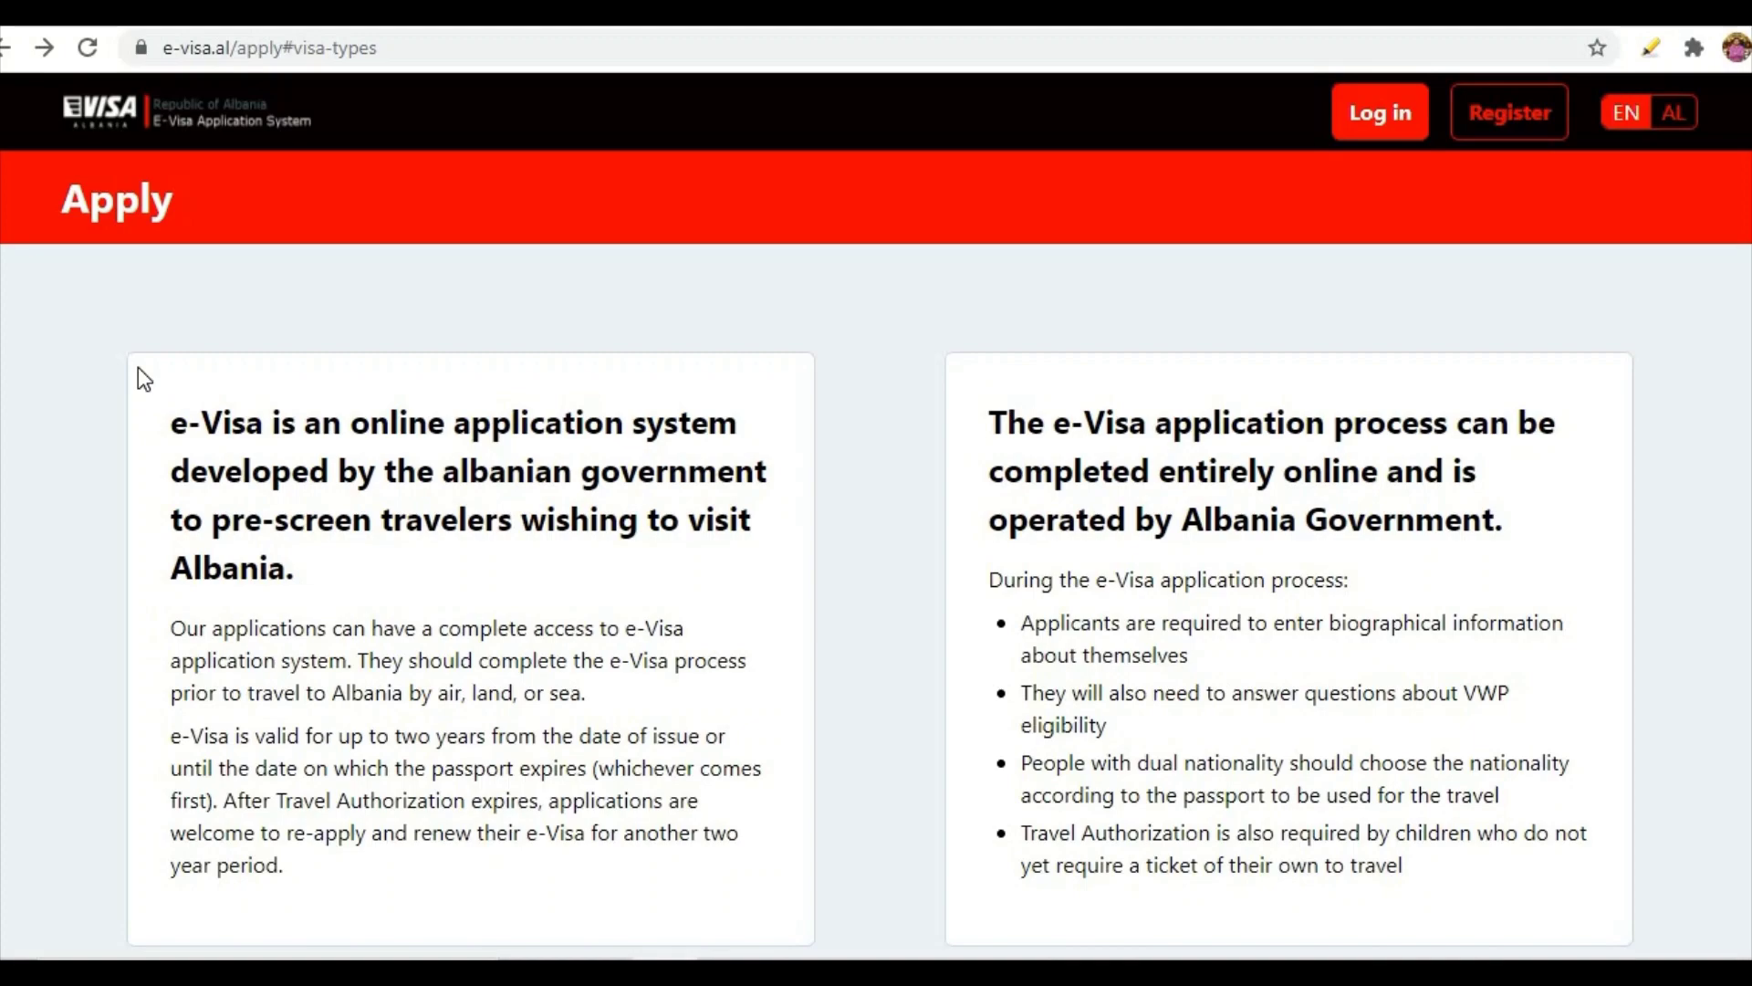
{"action": "scroll", "coordinate": [124, 375], "scroll_direction": "down", "scroll_amount": 10}
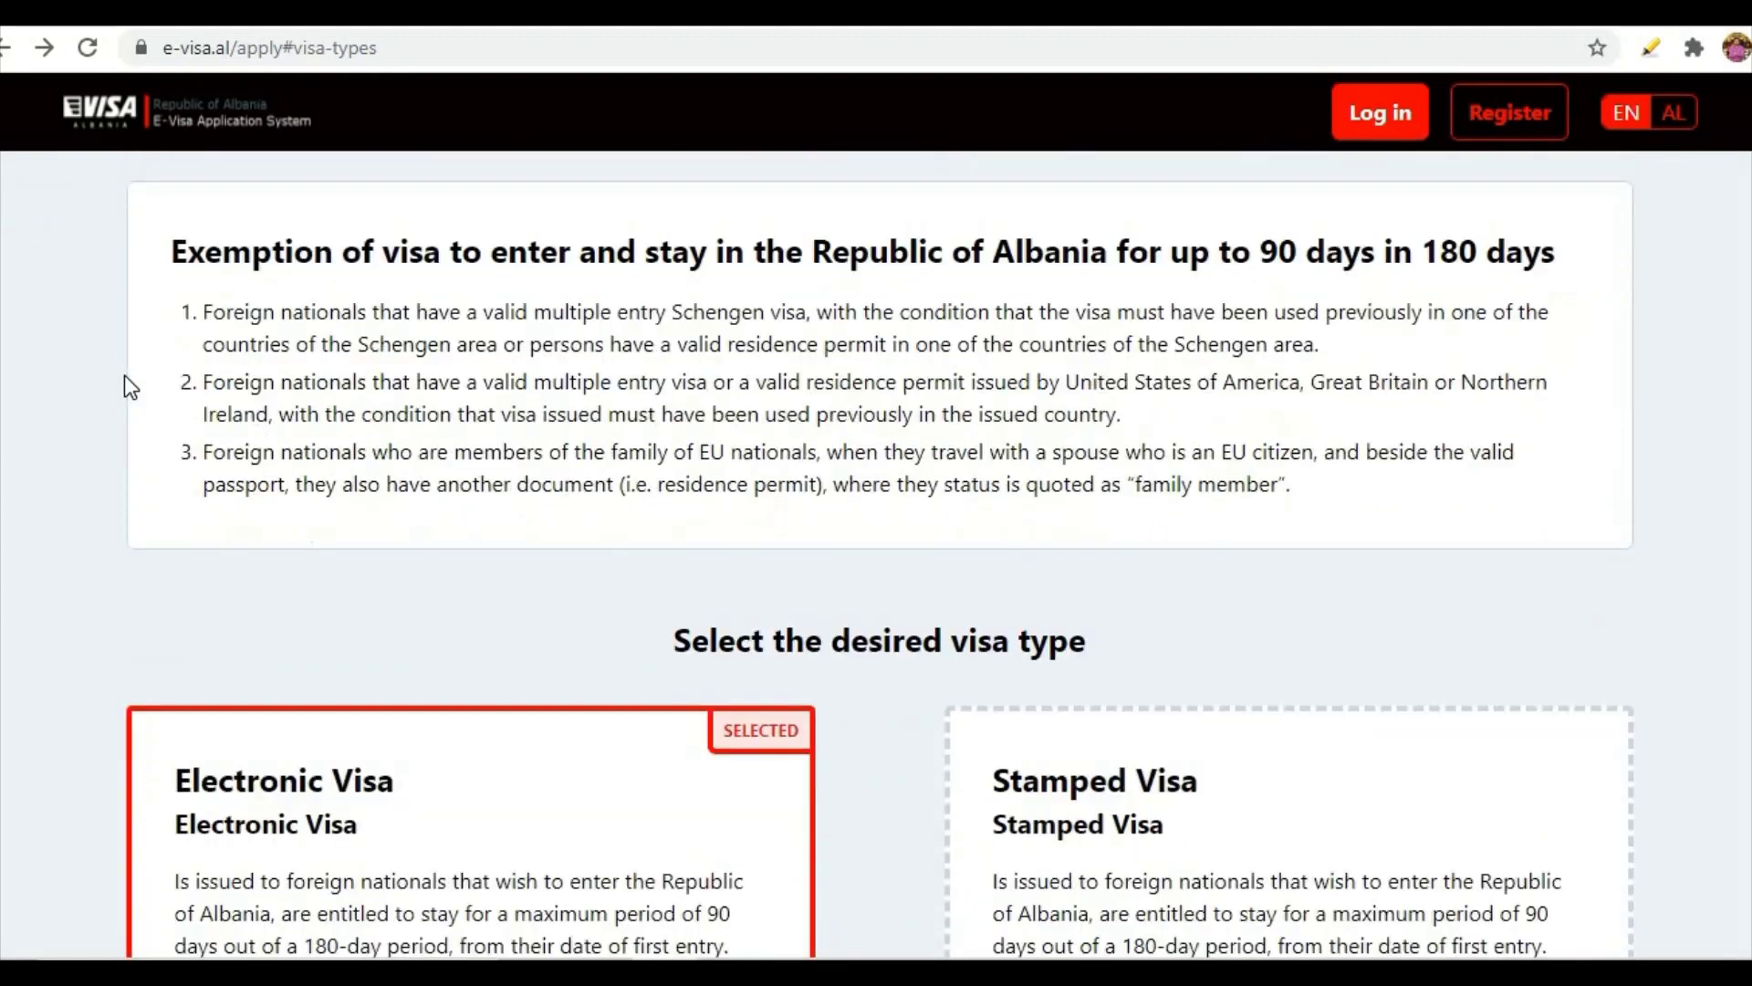
{"action": "scroll", "coordinate": [124, 375], "scroll_direction": "down", "scroll_amount": 4}
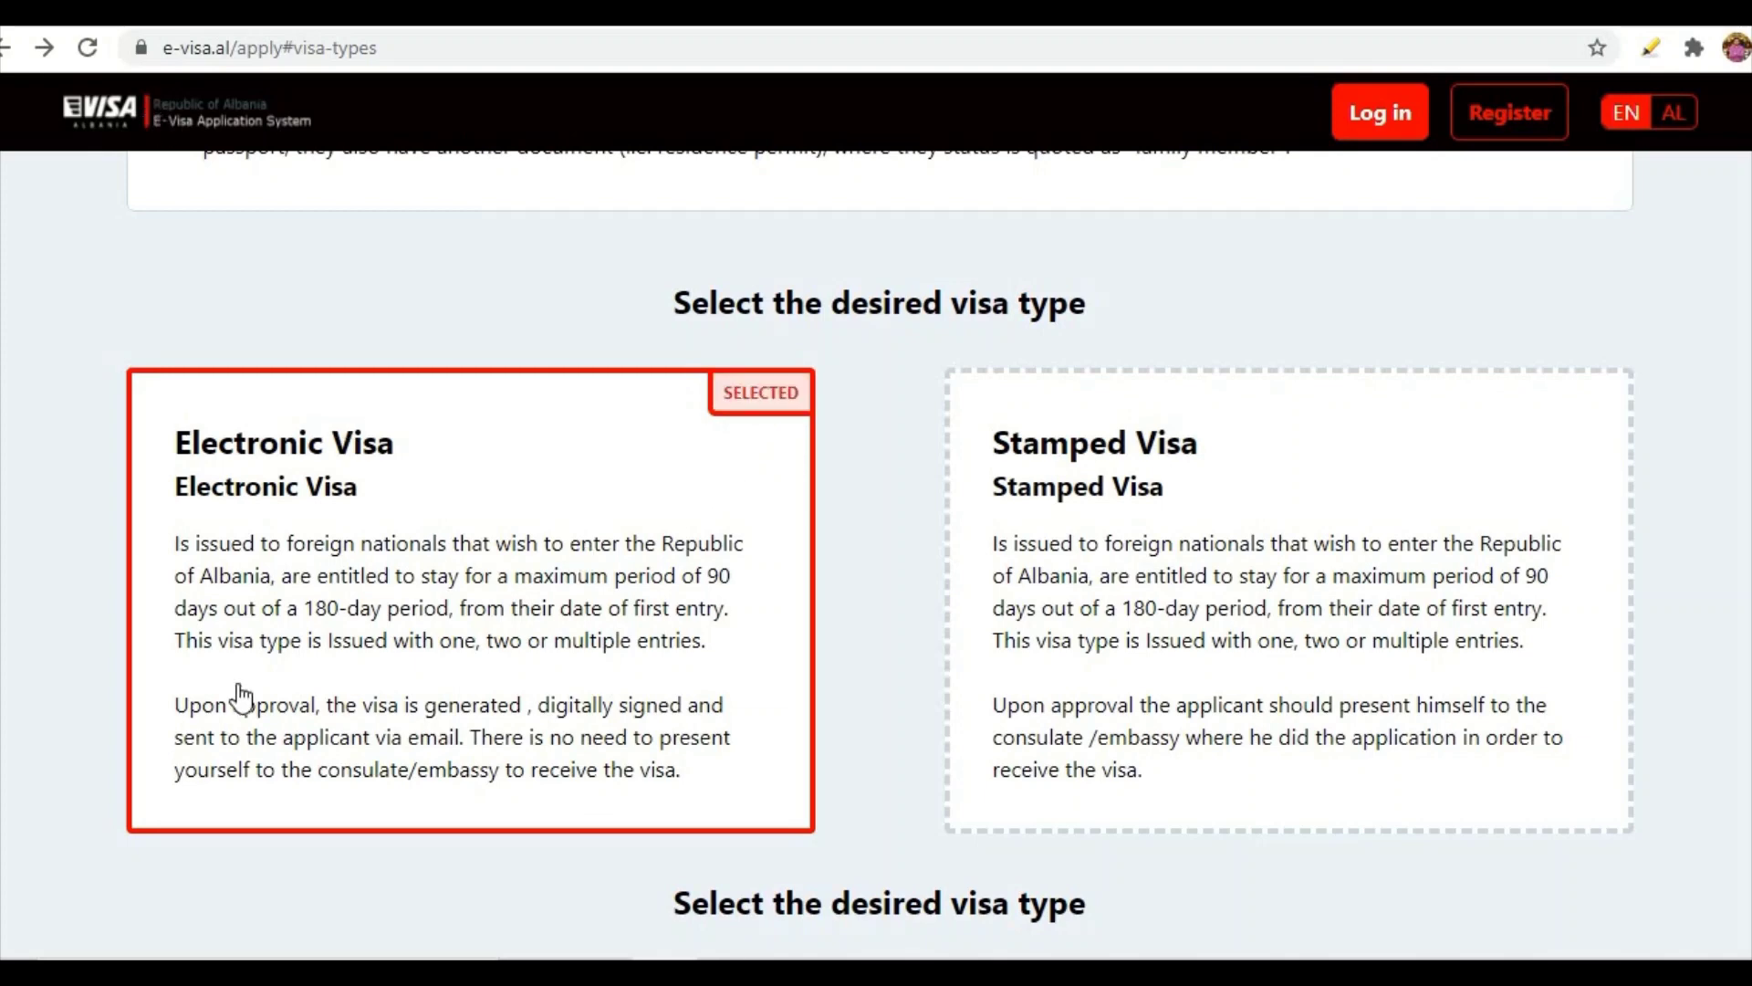
{"action": "scroll", "coordinate": [227, 696], "scroll_direction": "down", "scroll_amount": 4}
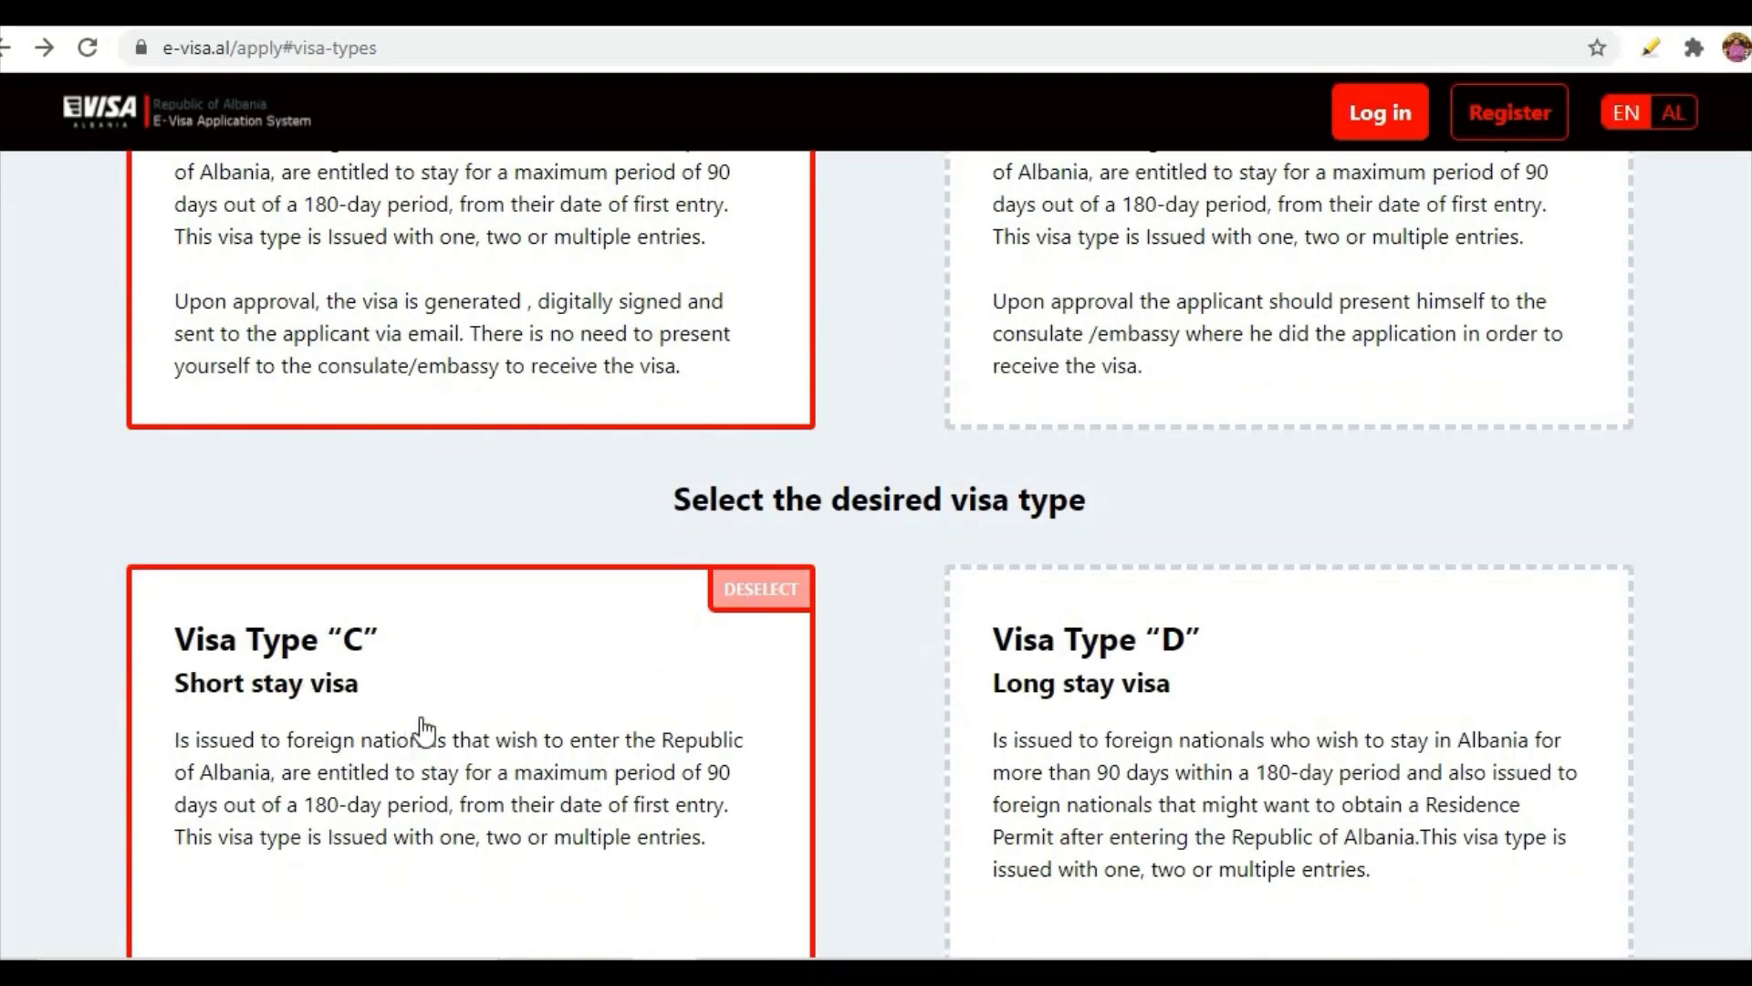
{"action": "scroll", "coordinate": [419, 732], "scroll_direction": "down", "scroll_amount": 9}
{"action": "scroll", "coordinate": [567, 695], "scroll_direction": "down", "scroll_amount": 1}
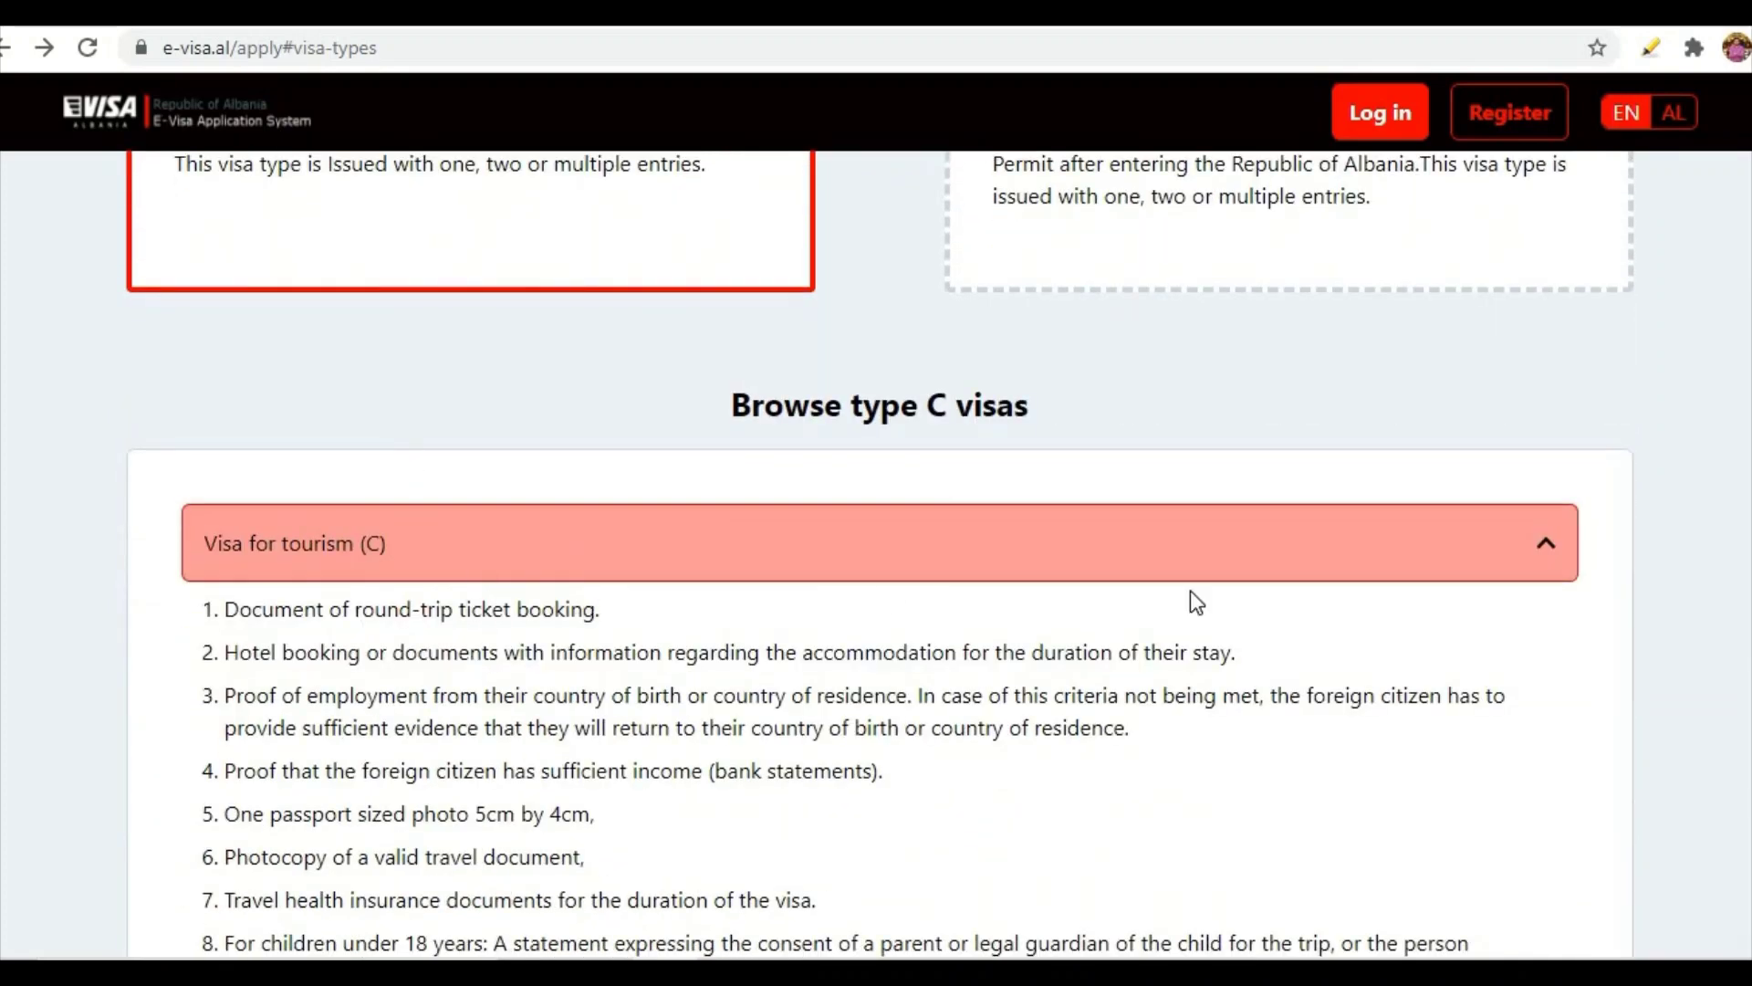
- Review the Visa for tourism (C) requirements and start a tourism (C) application
{"action": "left_click", "coordinate": [1545, 547]}
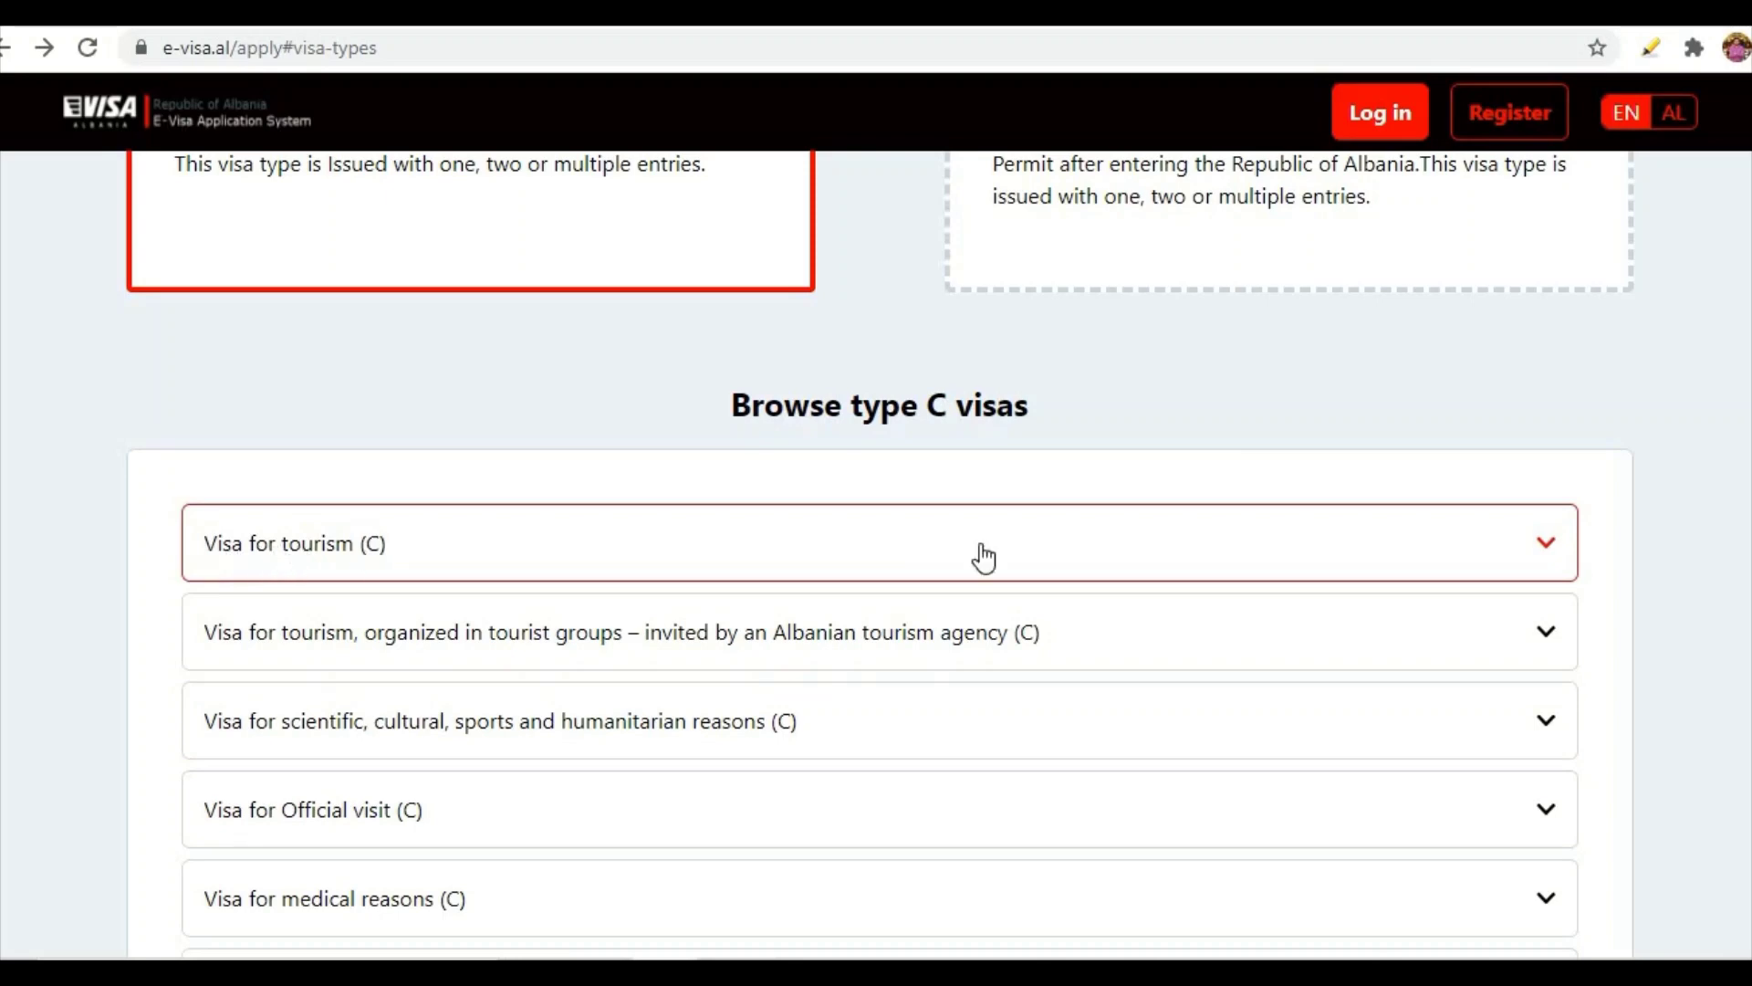
{"action": "left_click", "coordinate": [1543, 548]}
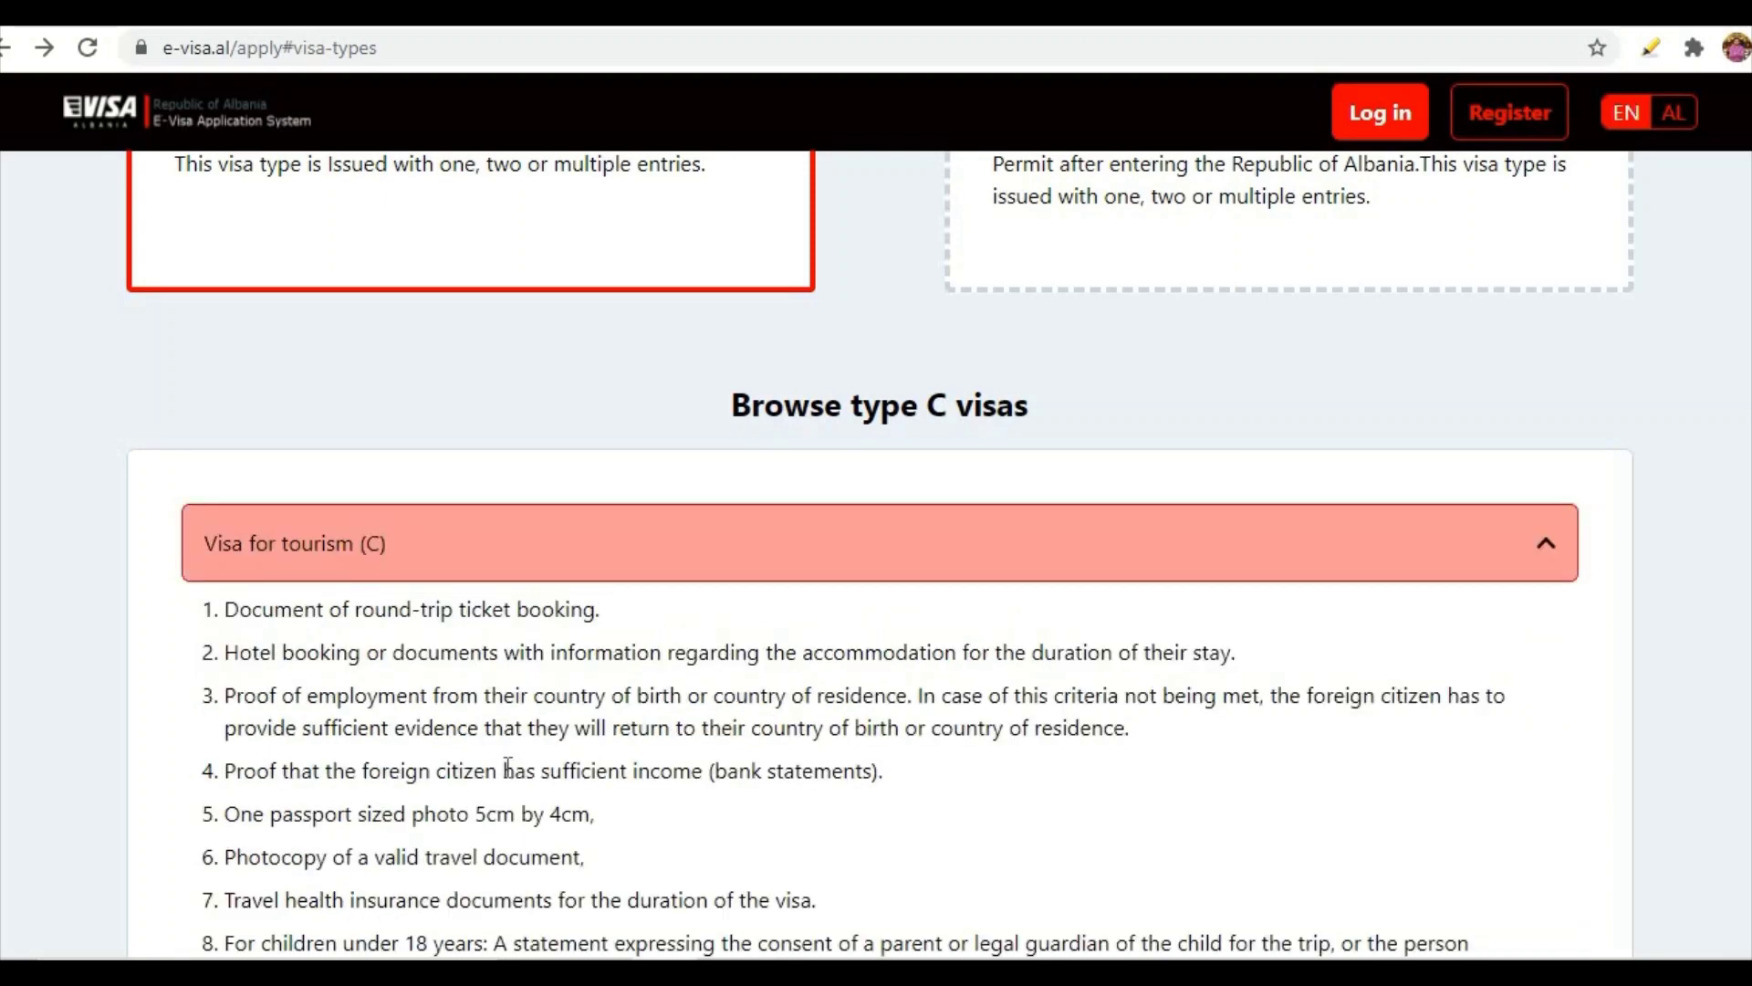
{"action": "scroll", "coordinate": [421, 610], "scroll_direction": "down", "scroll_amount": 2}
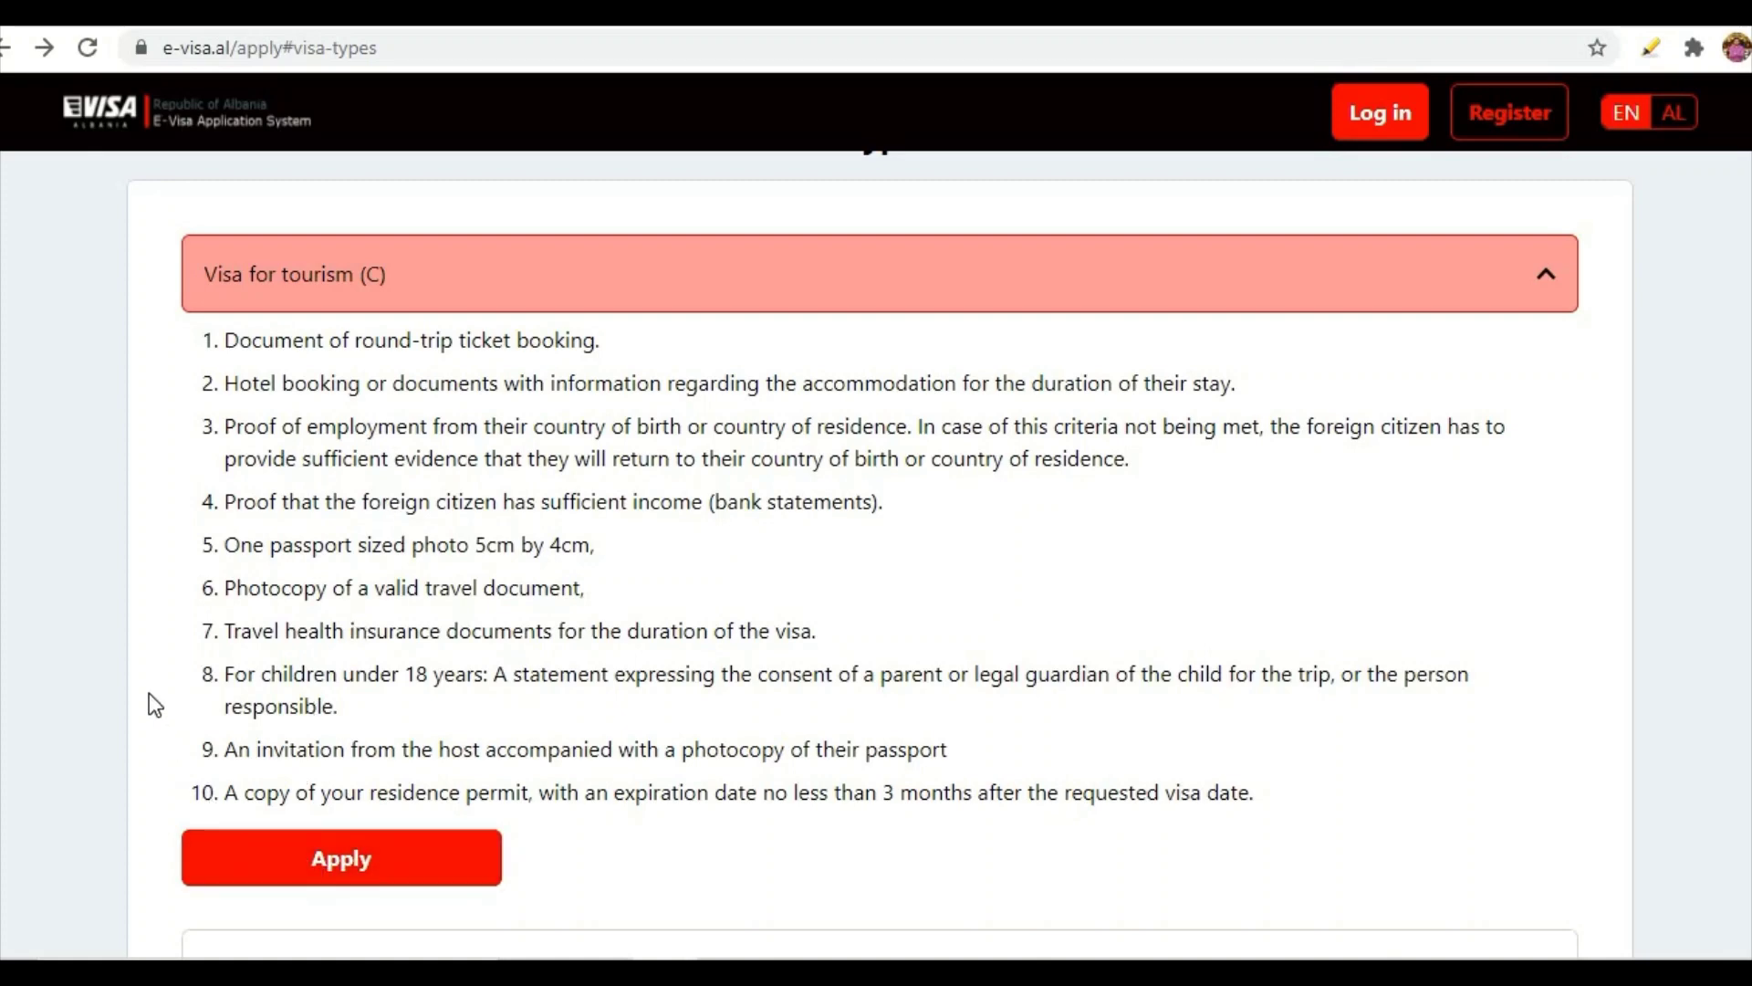
{"action": "scroll", "coordinate": [150, 692], "scroll_direction": "down", "scroll_amount": 3}
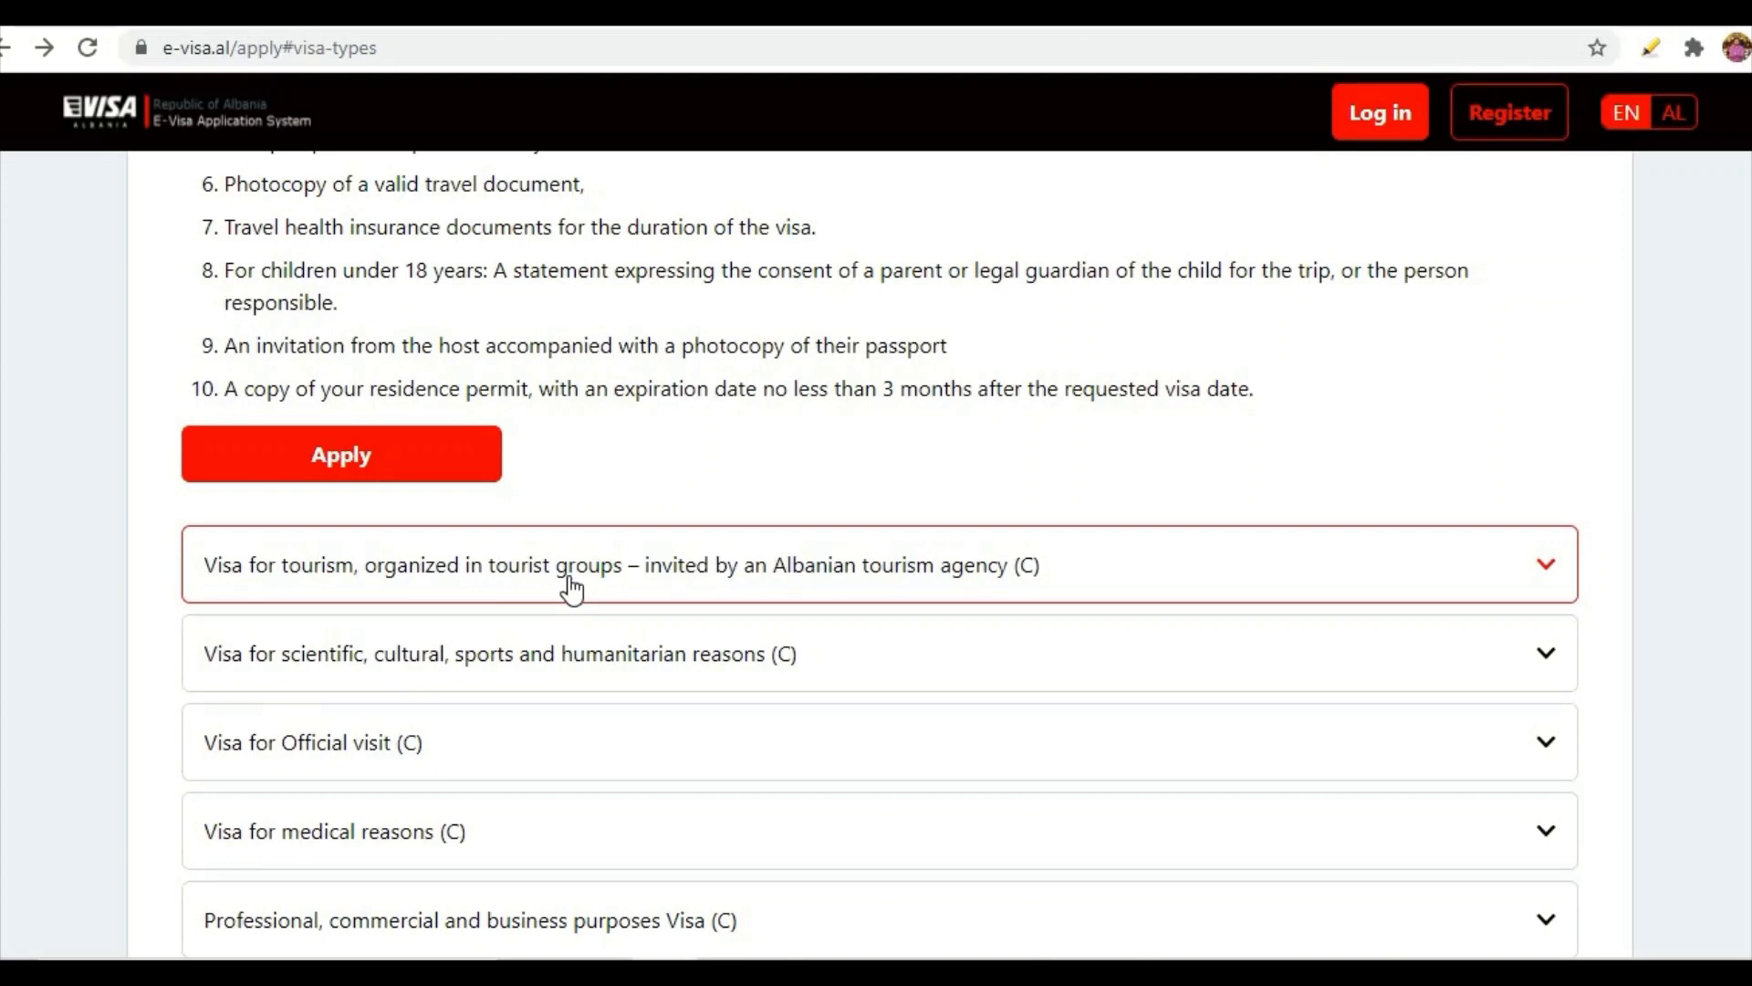
{"action": "scroll", "coordinate": [572, 590], "scroll_direction": "up", "scroll_amount": 3}
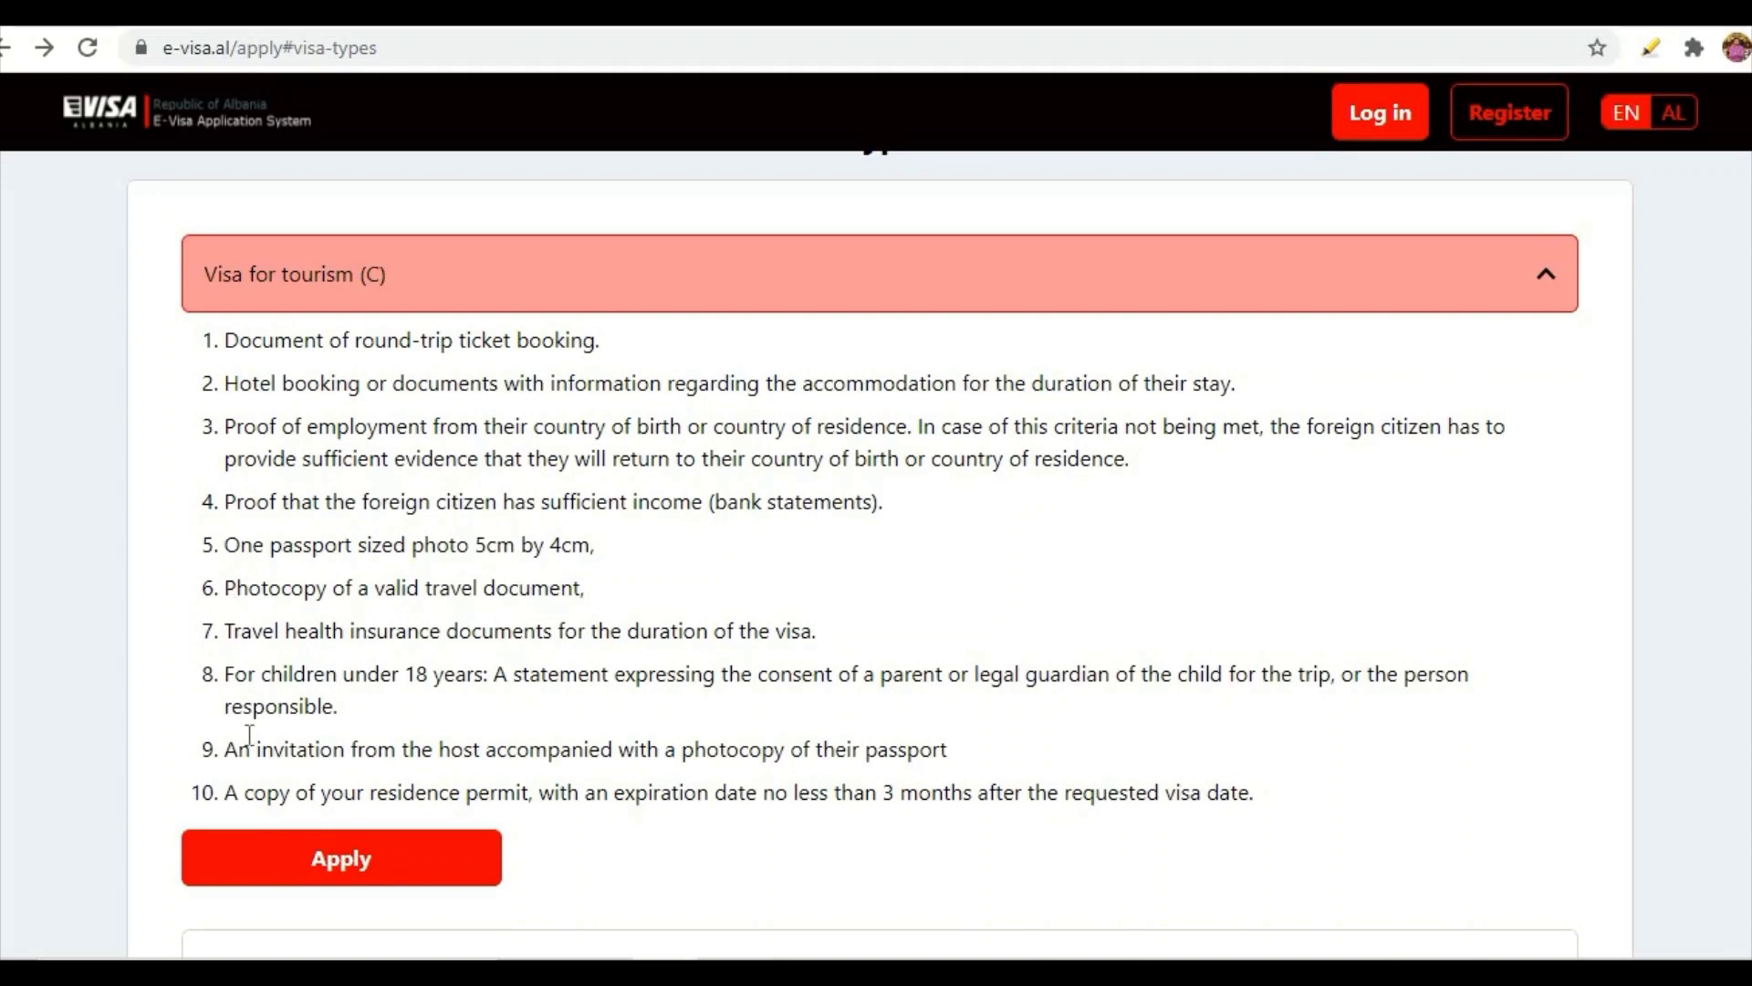
{"action": "left_click", "coordinate": [312, 863]}
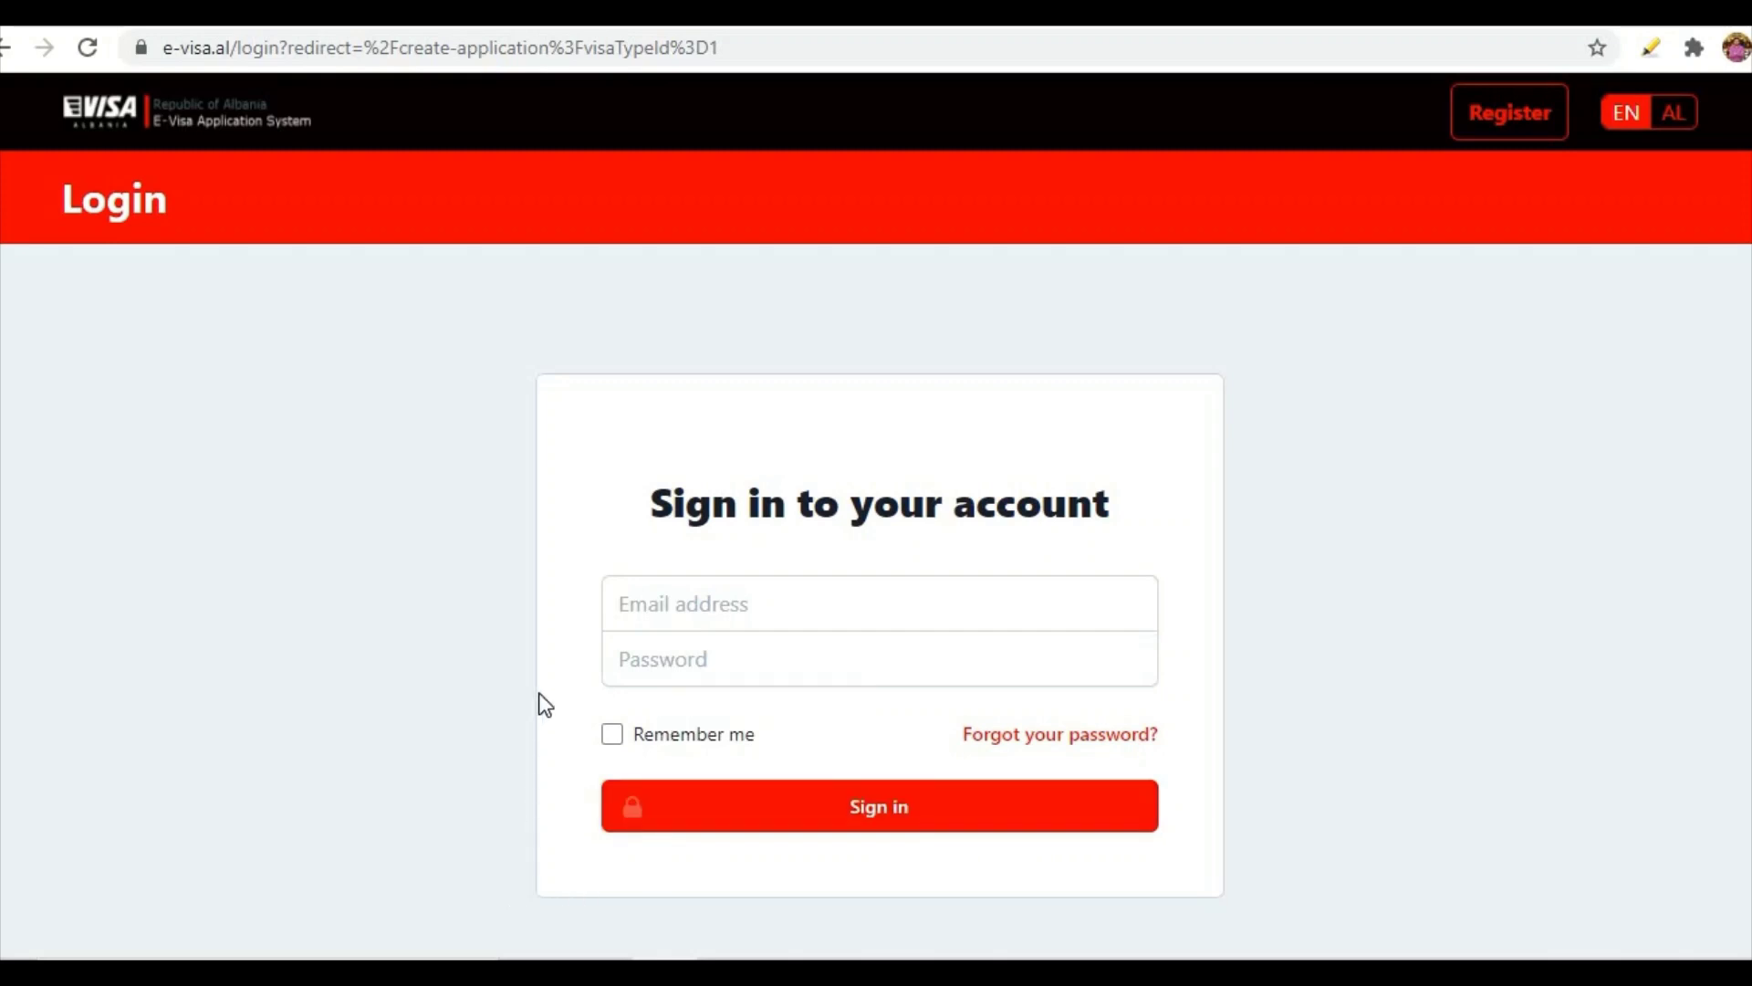
- Open the registration form and fill in the applicant's names
{"action": "left_click", "coordinate": [1492, 137]}
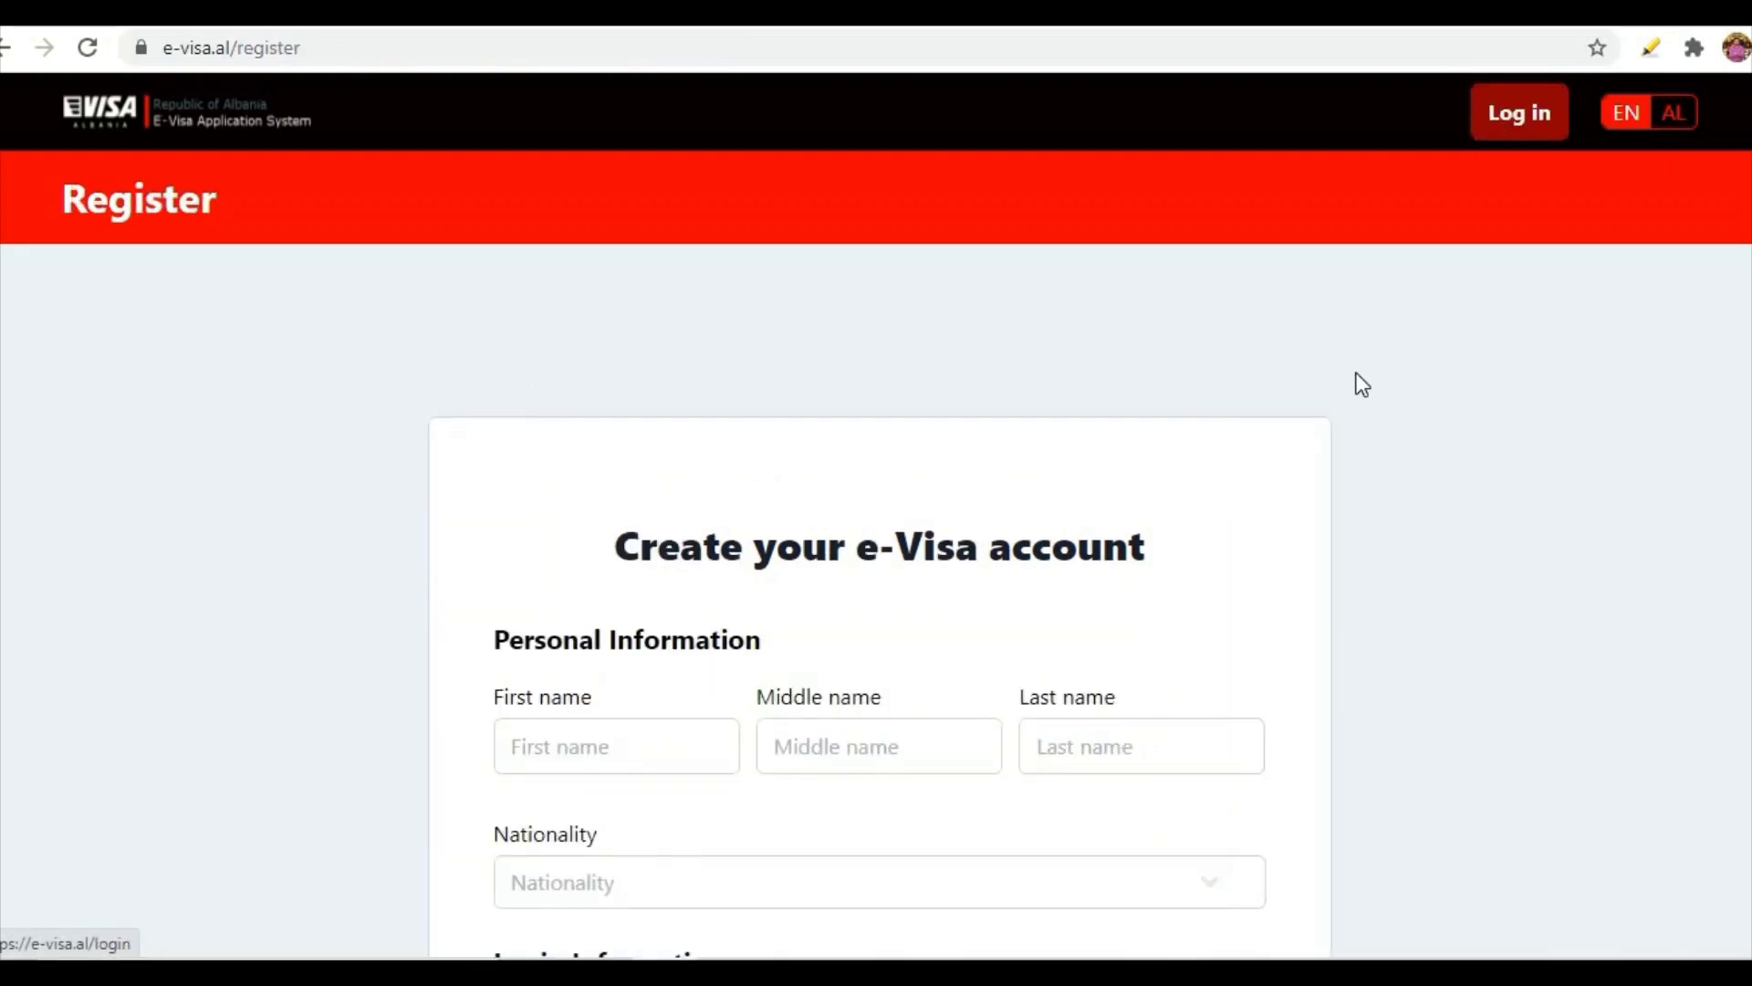
{"action": "scroll", "coordinate": [721, 527], "scroll_direction": "down", "scroll_amount": 2}
{"action": "left_click", "coordinate": [637, 610]}
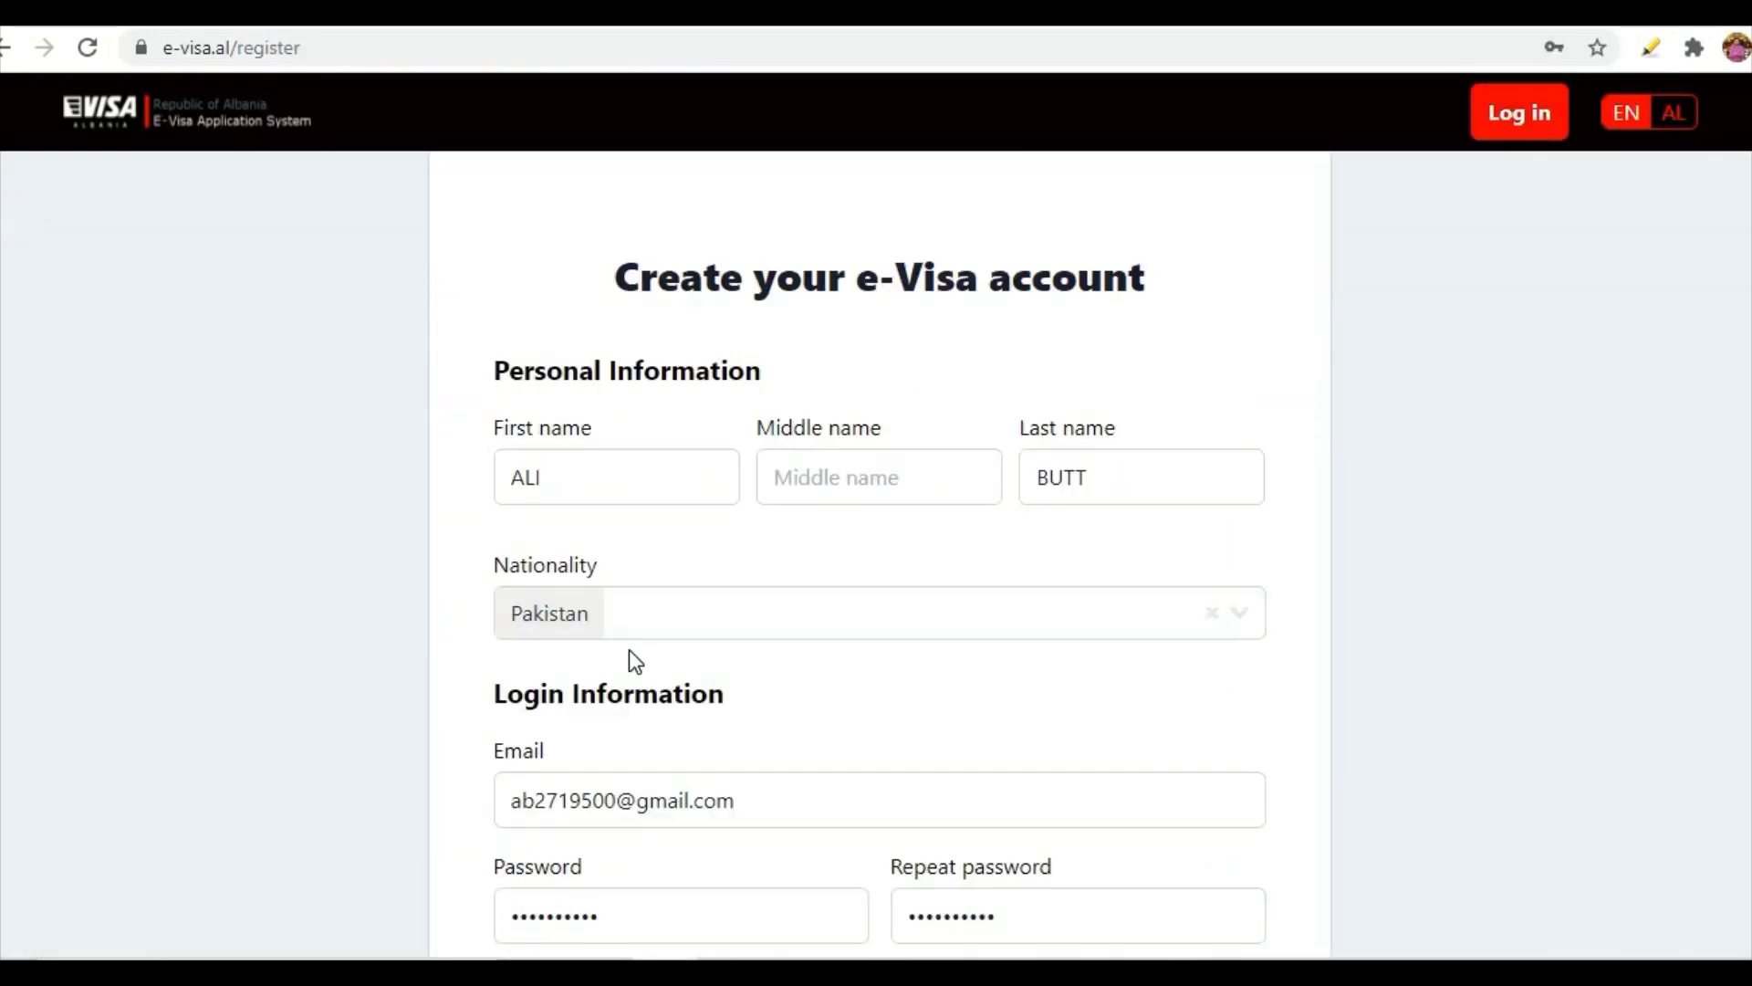
{"action": "scroll", "coordinate": [628, 650], "scroll_direction": "up", "scroll_amount": 2}
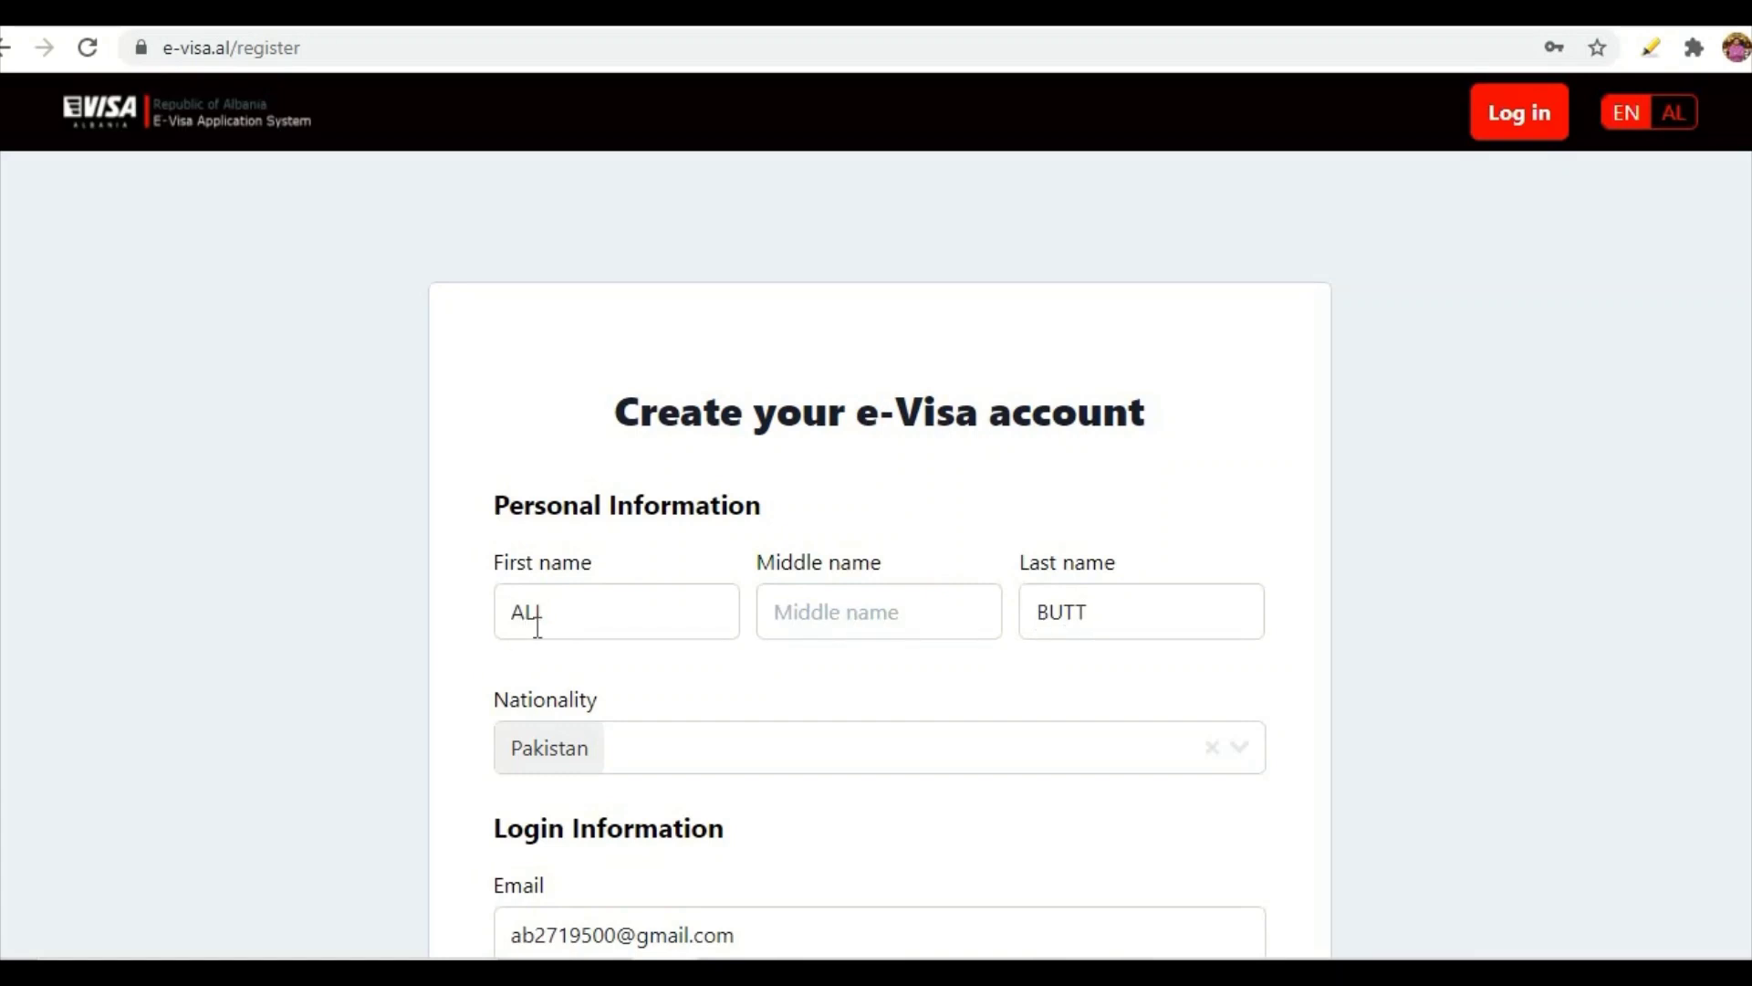
{"action": "scroll", "coordinate": [785, 625], "scroll_direction": "down", "scroll_amount": 1}
{"action": "scroll", "coordinate": [785, 625], "scroll_direction": "down", "scroll_amount": 1}
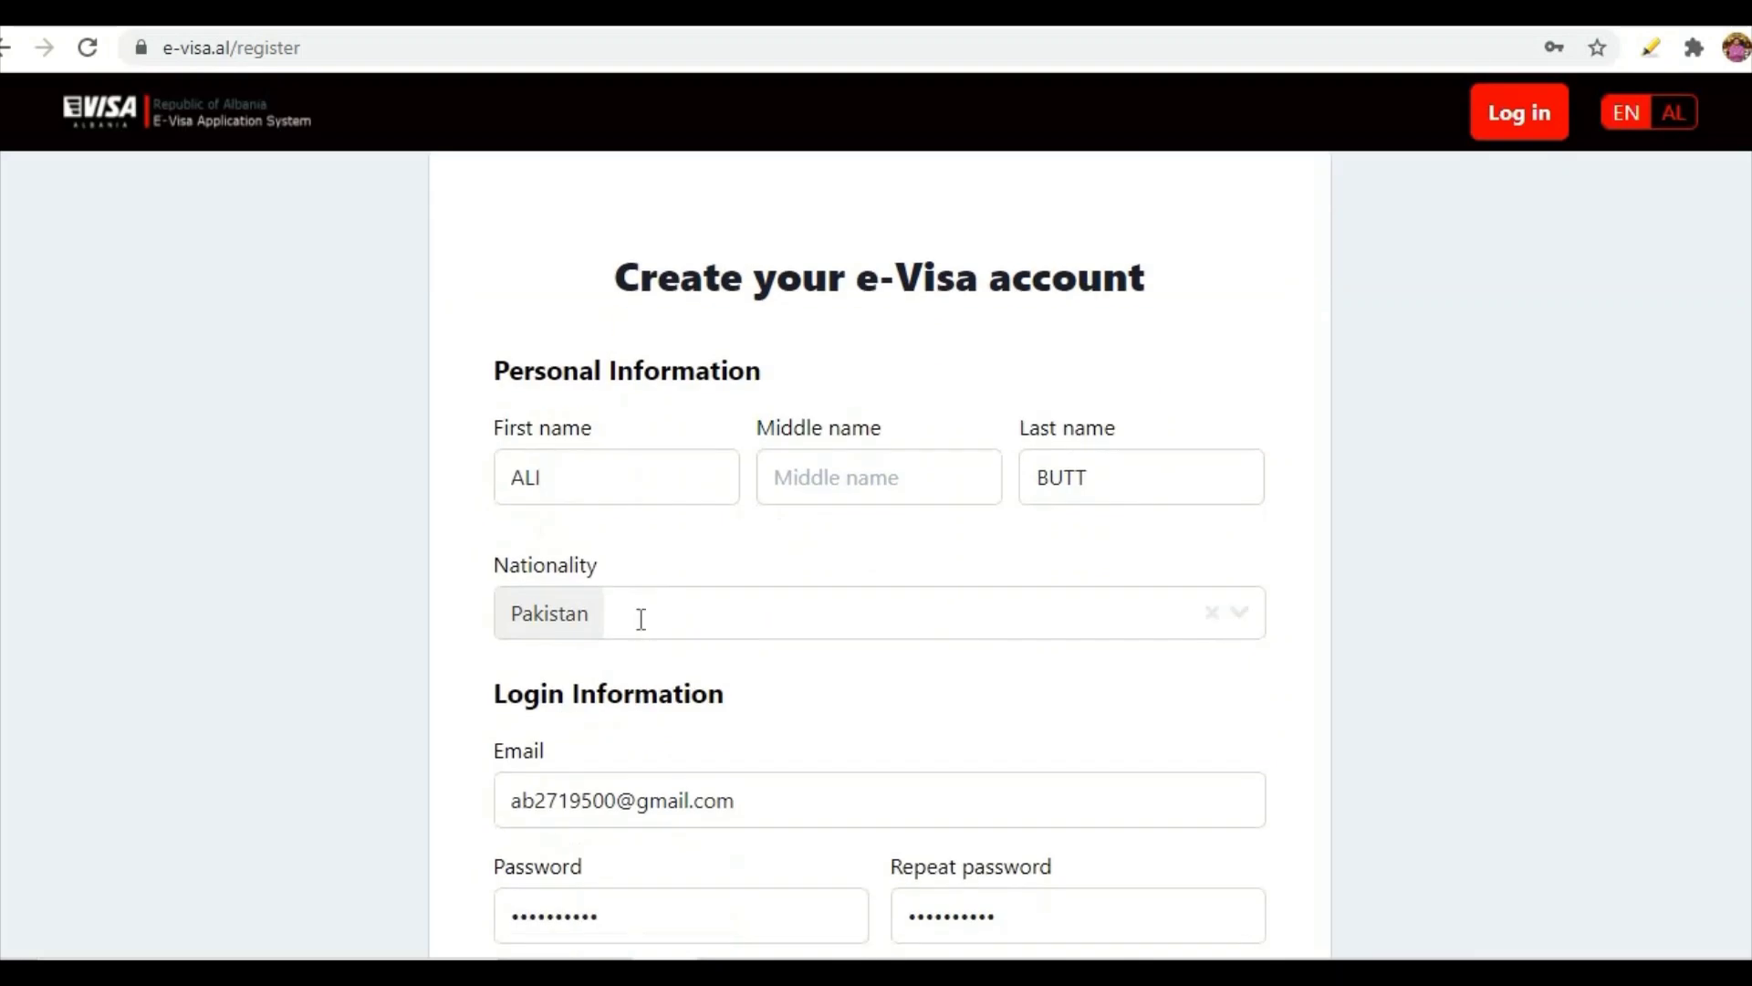
- Choose Pakistan as nationality, accept the data-storage consent and submit the registration
{"action": "left_click", "coordinate": [1251, 618]}
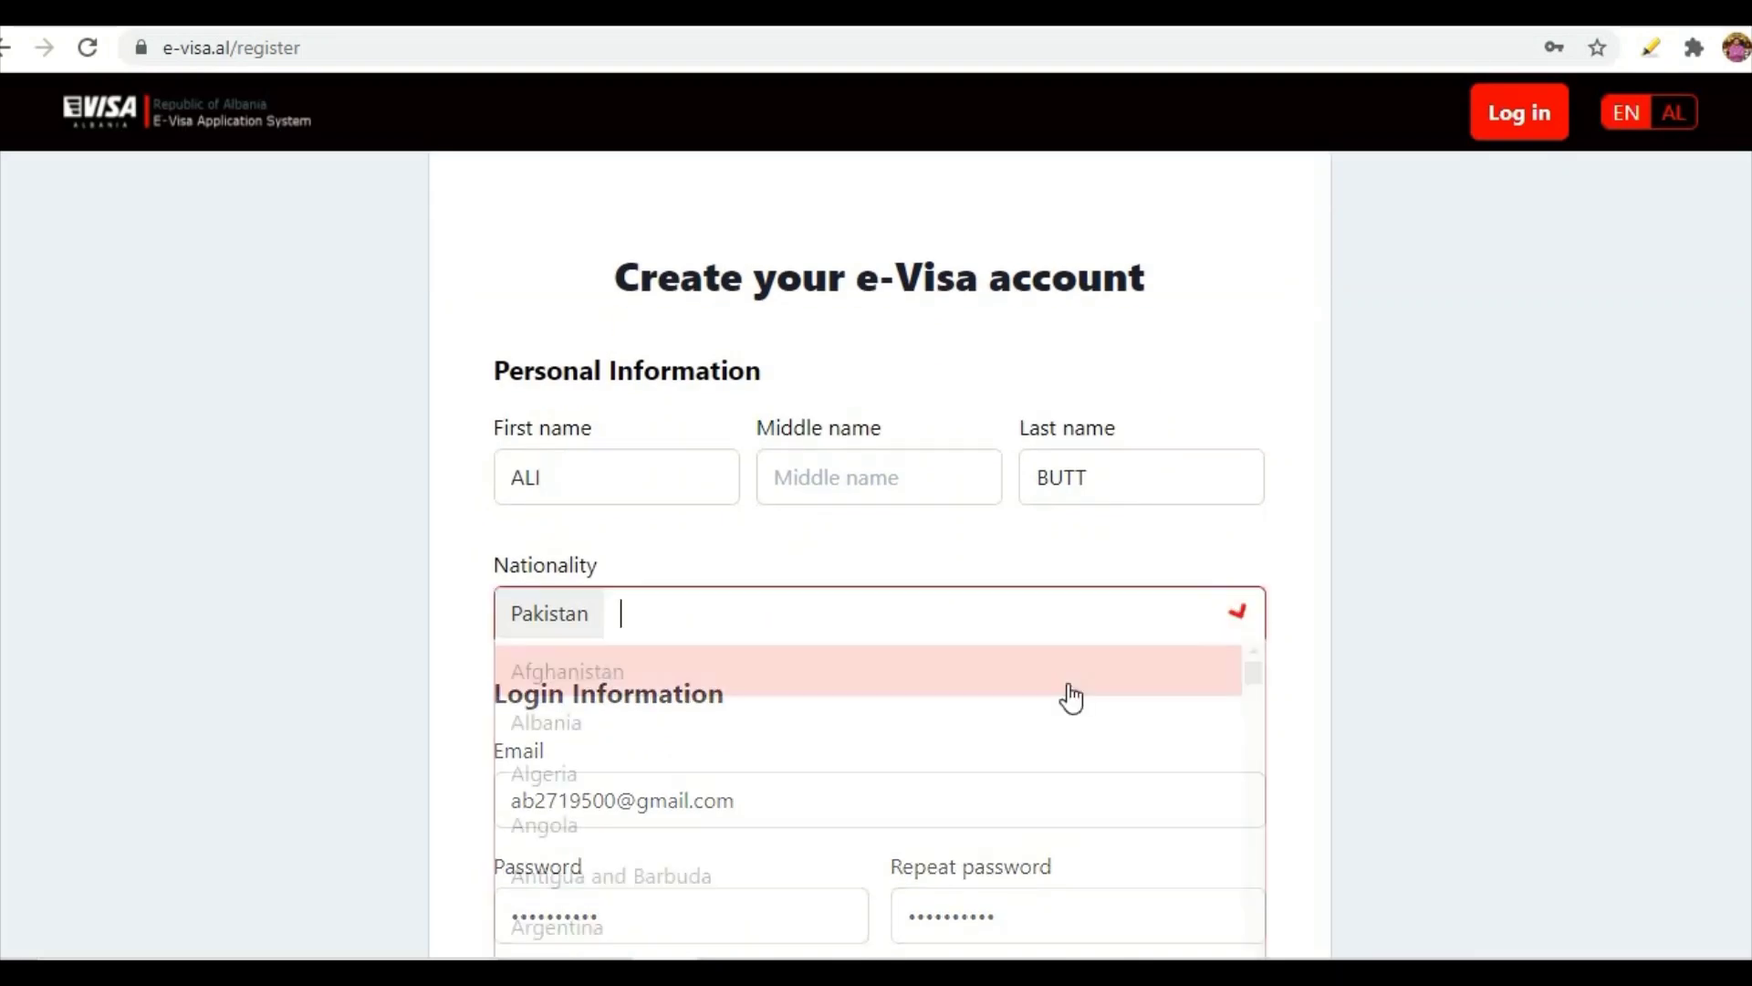
{"action": "left_click", "coordinate": [457, 630]}
{"action": "scroll", "coordinate": [462, 591], "scroll_direction": "down", "scroll_amount": 4}
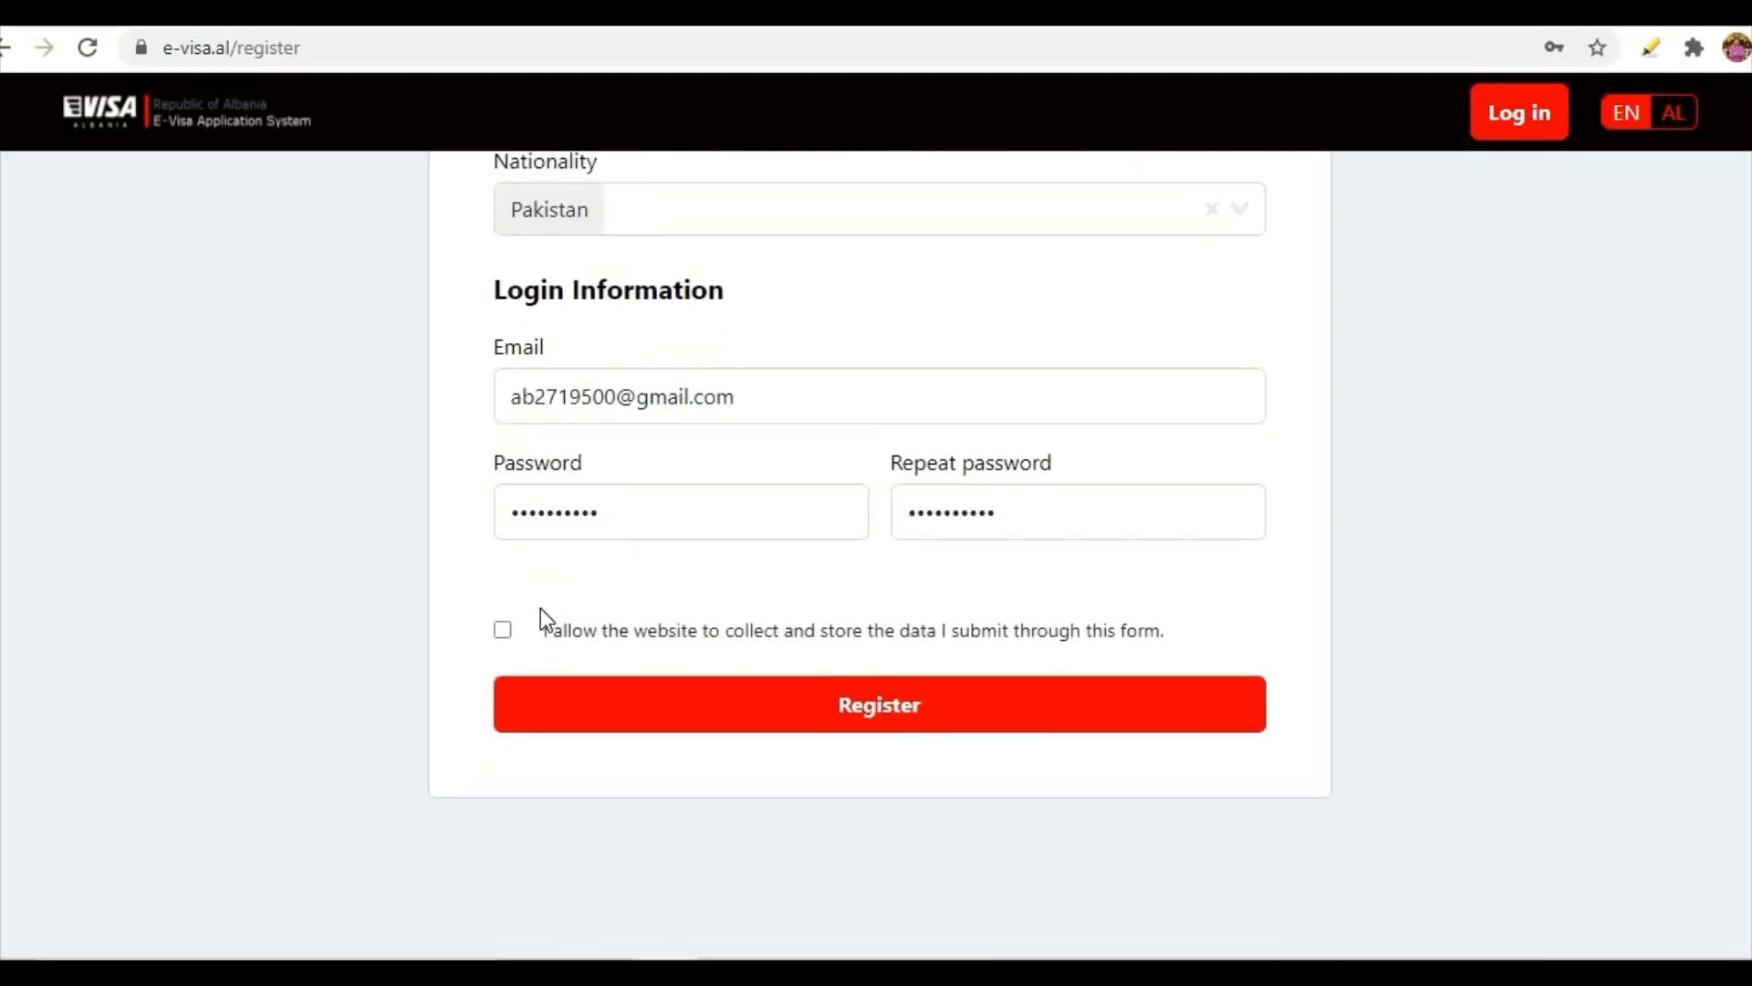
{"action": "left_click", "coordinate": [500, 632]}
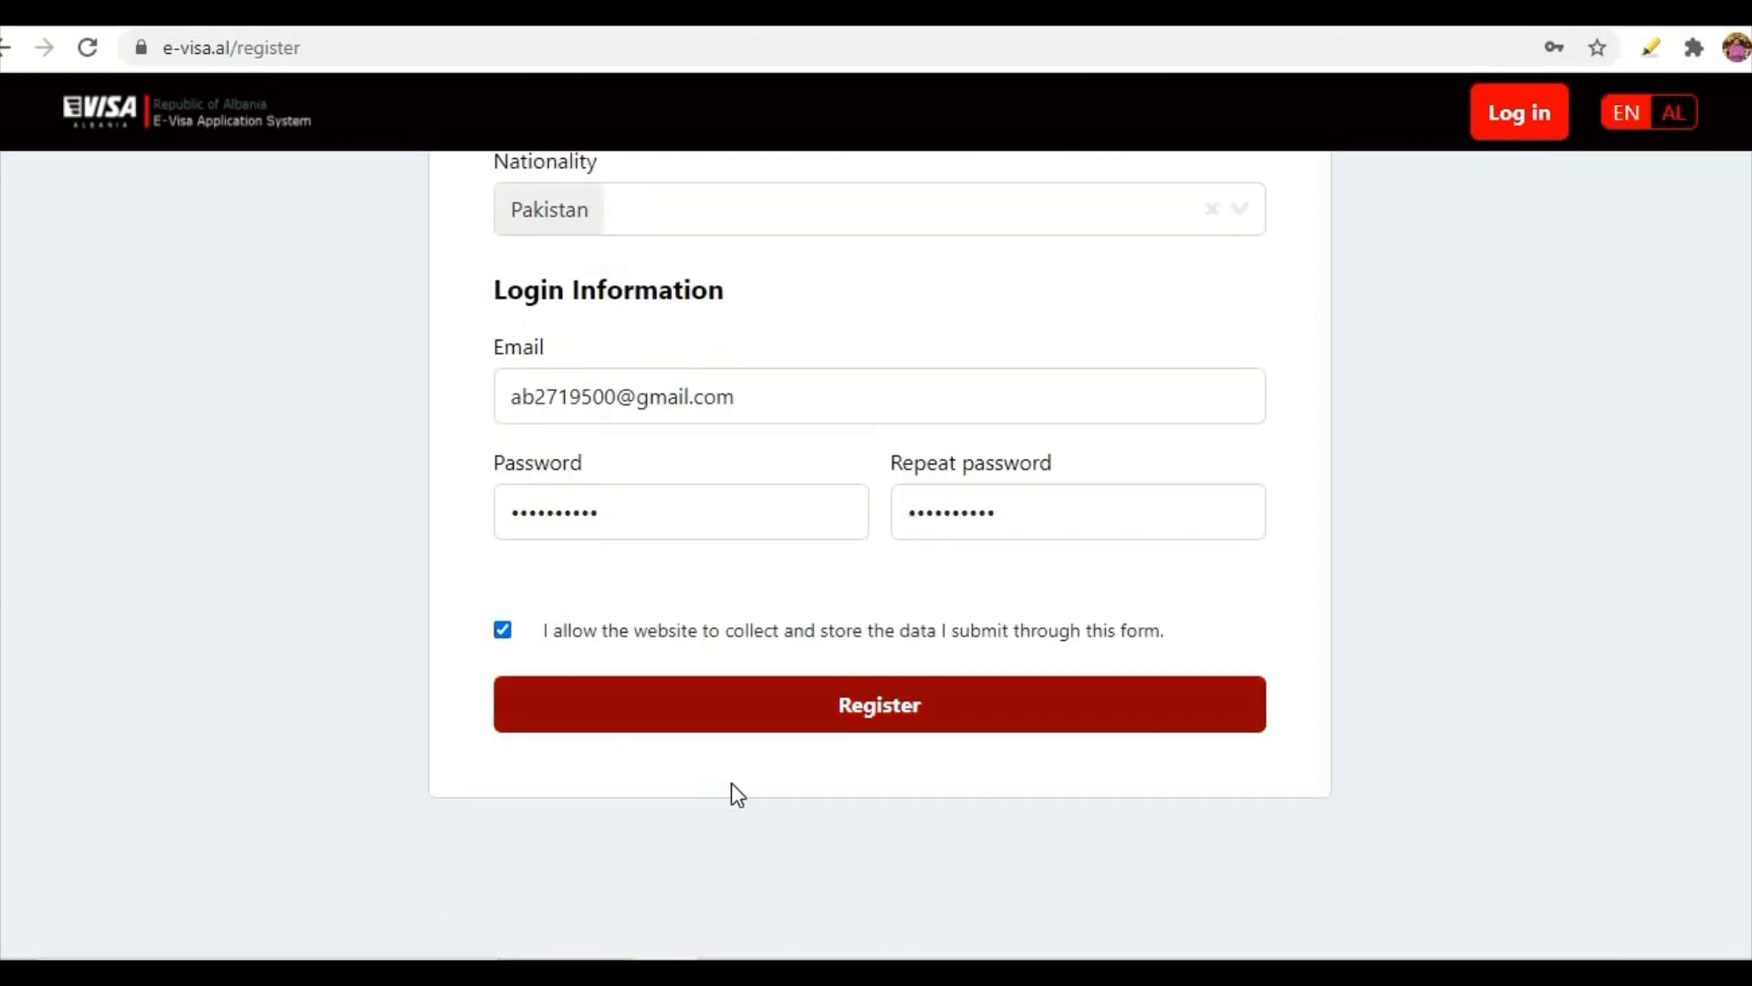
{"action": "left_click", "coordinate": [799, 707]}
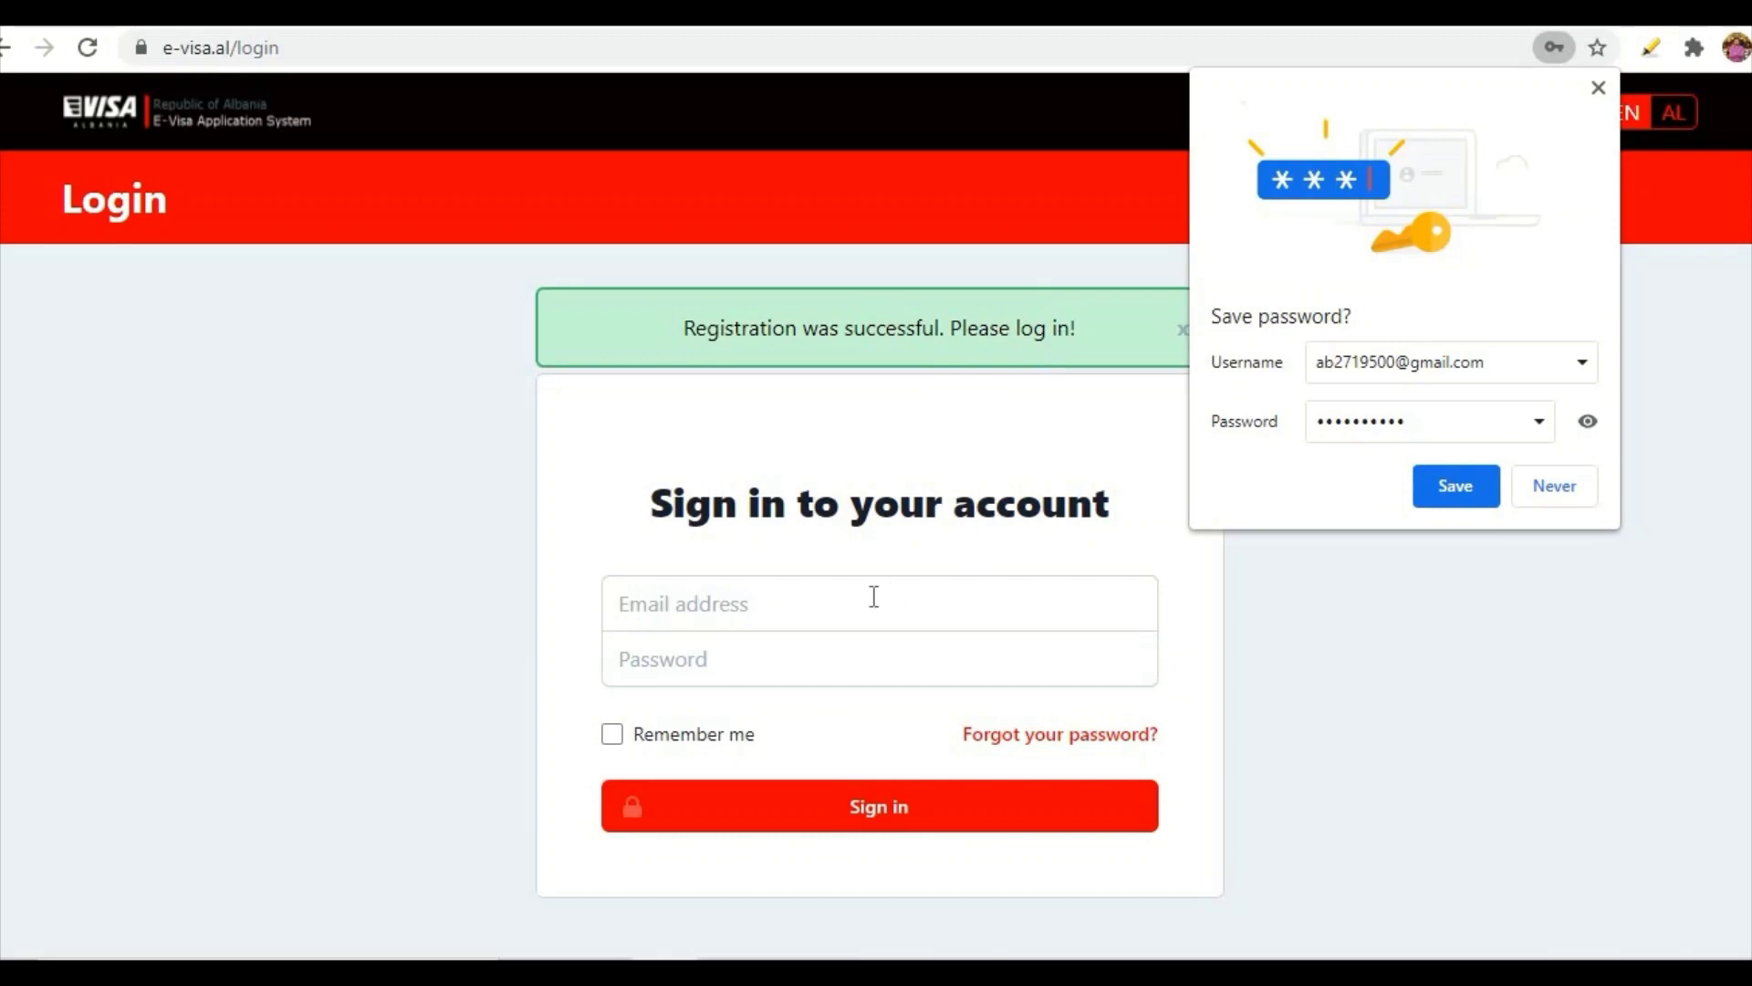
{"action": "left_click", "coordinate": [824, 598]}
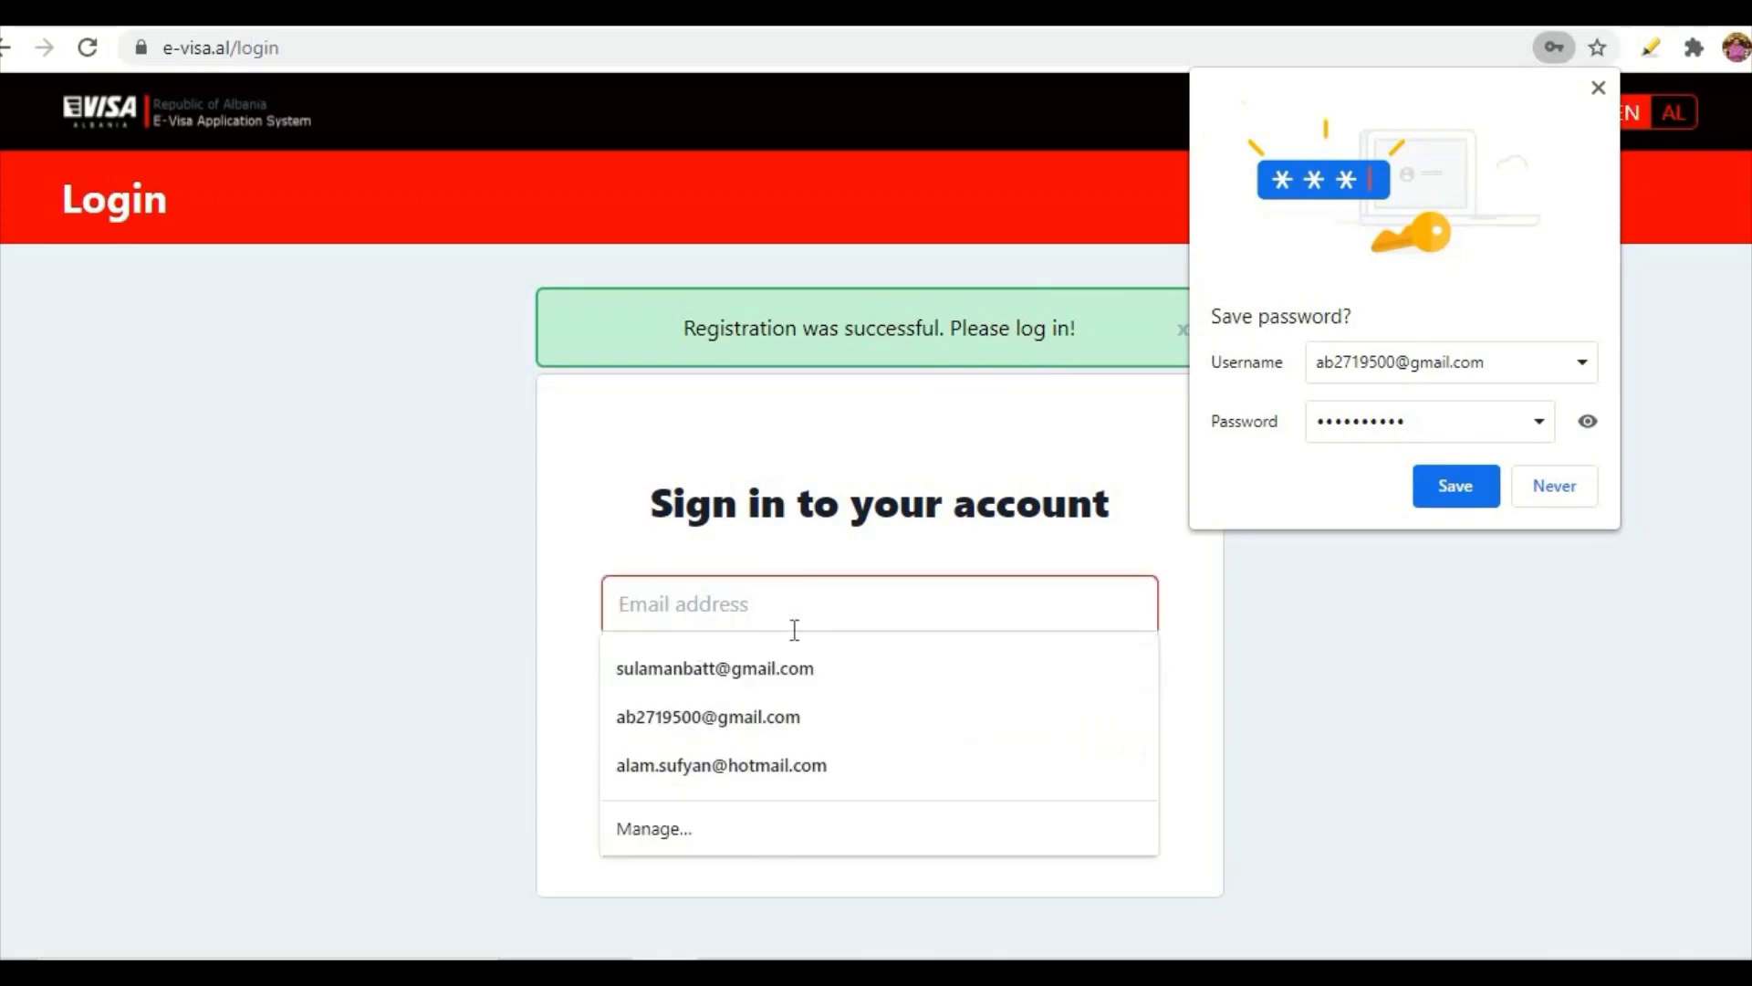
{"action": "left_click", "coordinate": [753, 704]}
{"action": "left_click", "coordinate": [739, 657]}
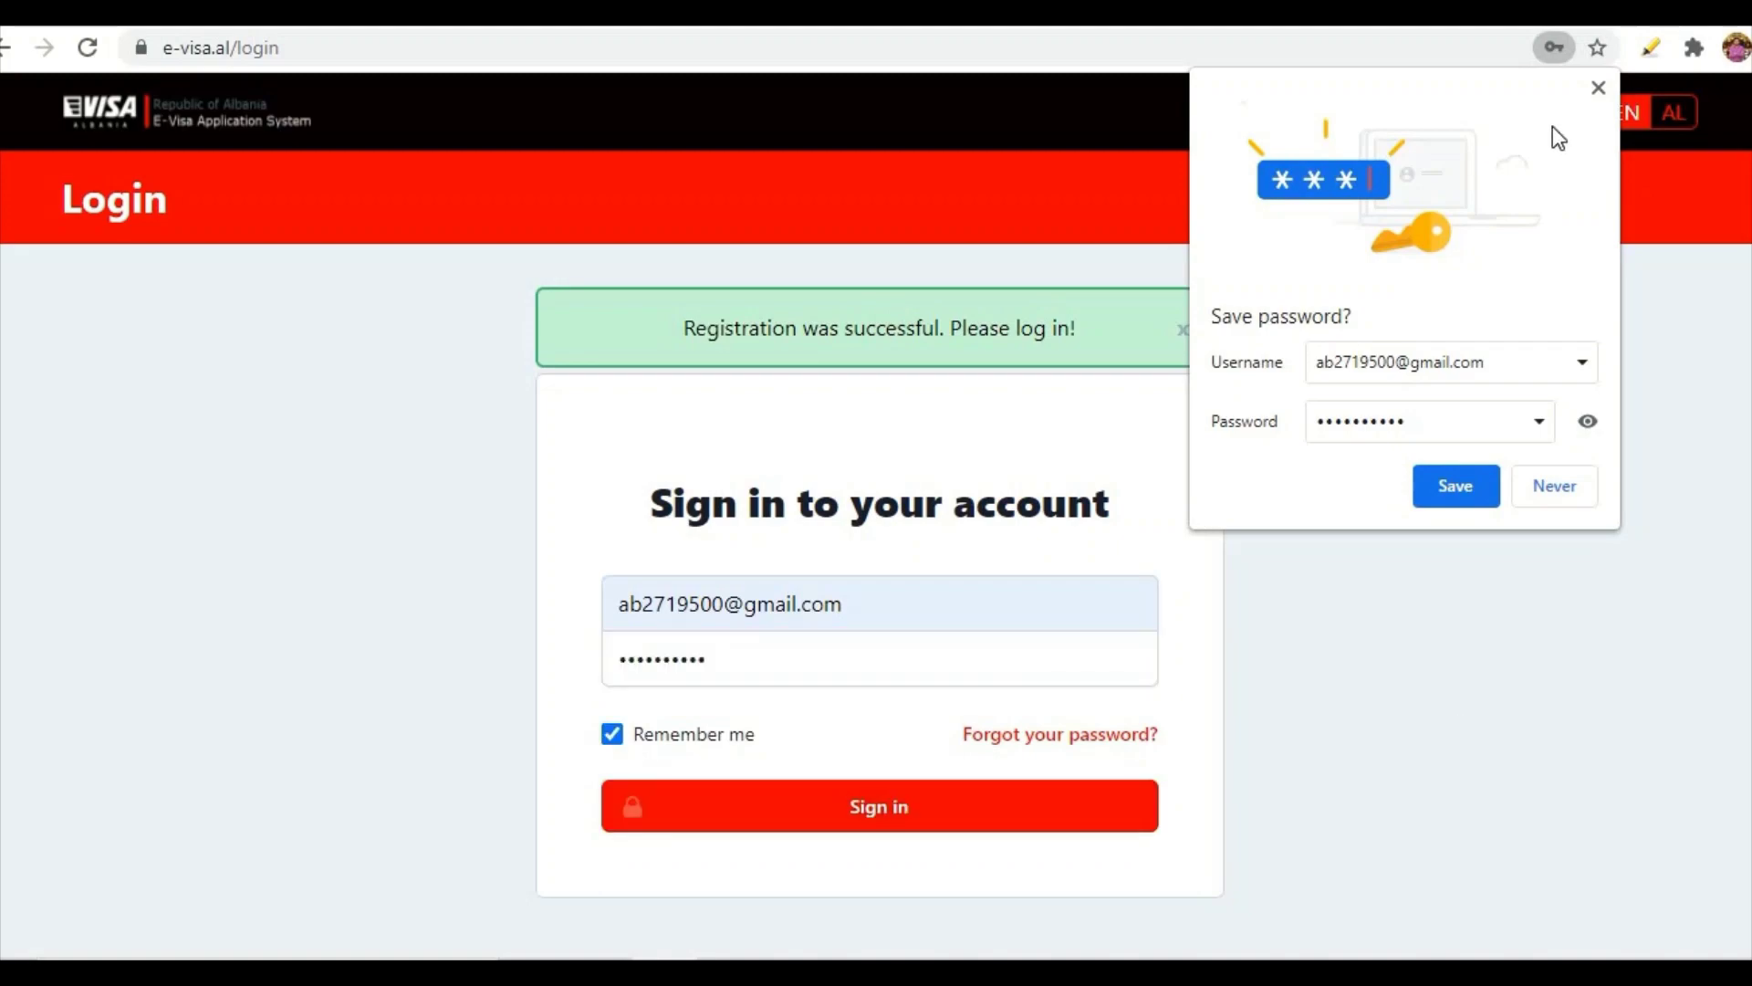
{"action": "left_click", "coordinate": [1597, 87]}
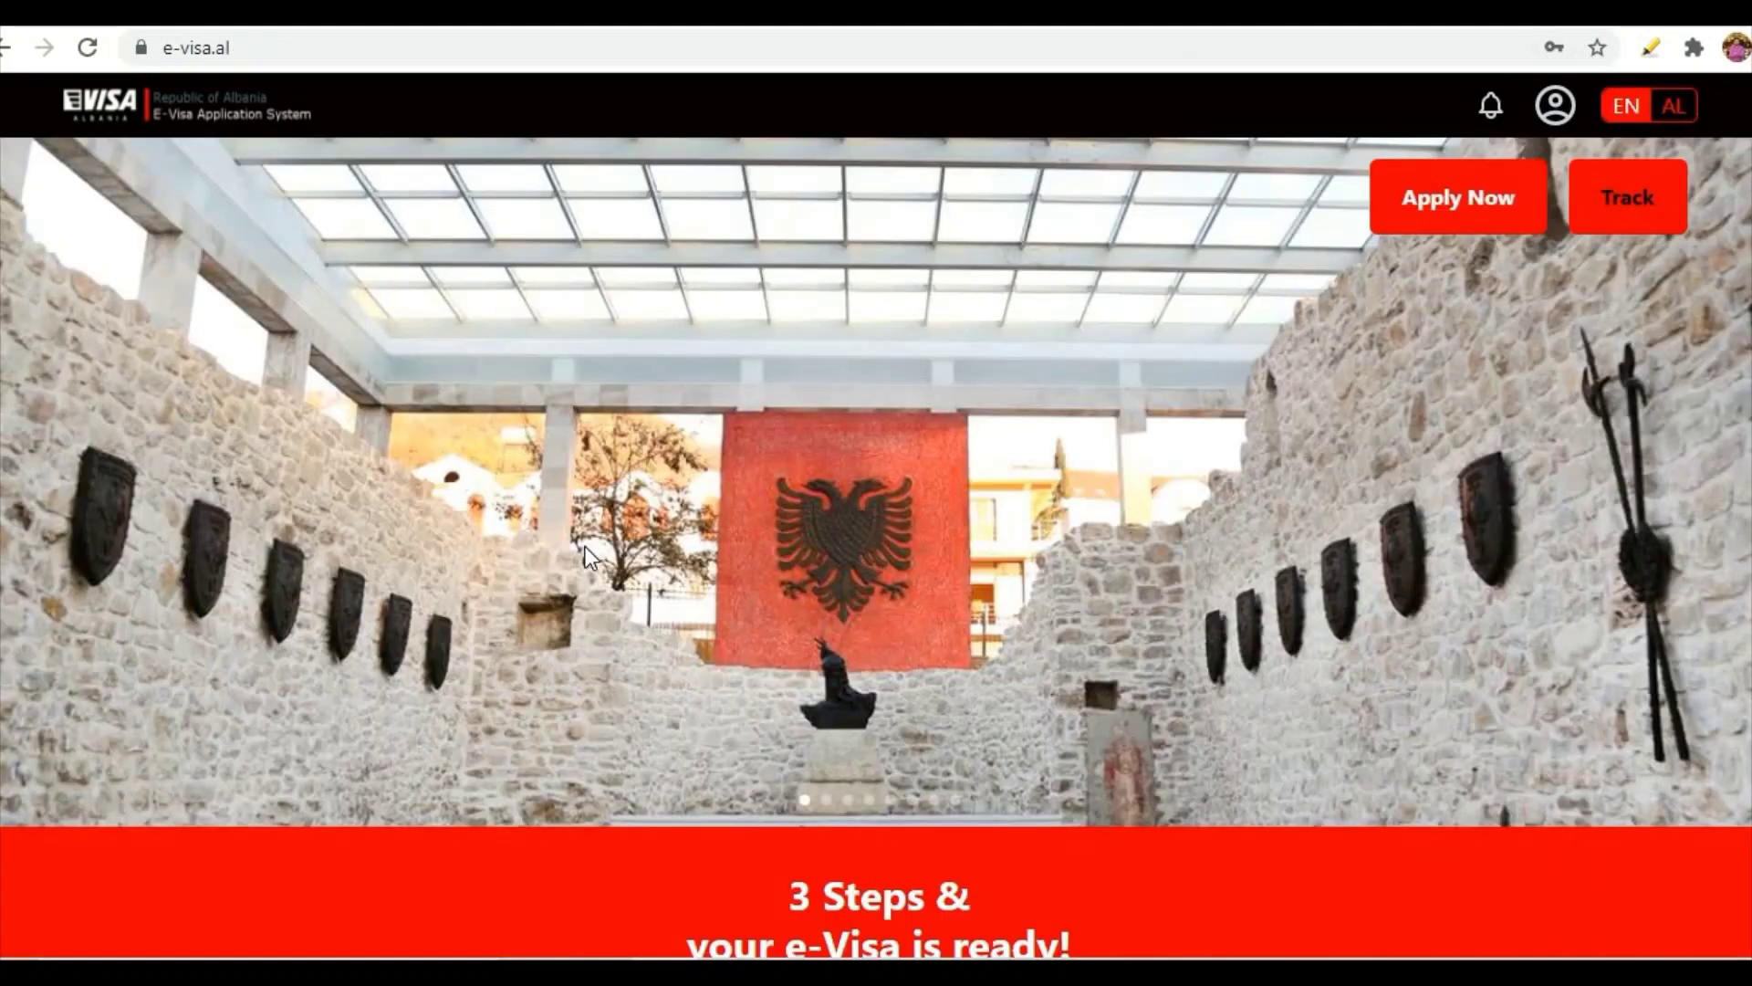
{"action": "scroll", "coordinate": [585, 546], "scroll_direction": "down", "scroll_amount": 2}
{"action": "scroll", "coordinate": [585, 546], "scroll_direction": "up", "scroll_amount": 2}
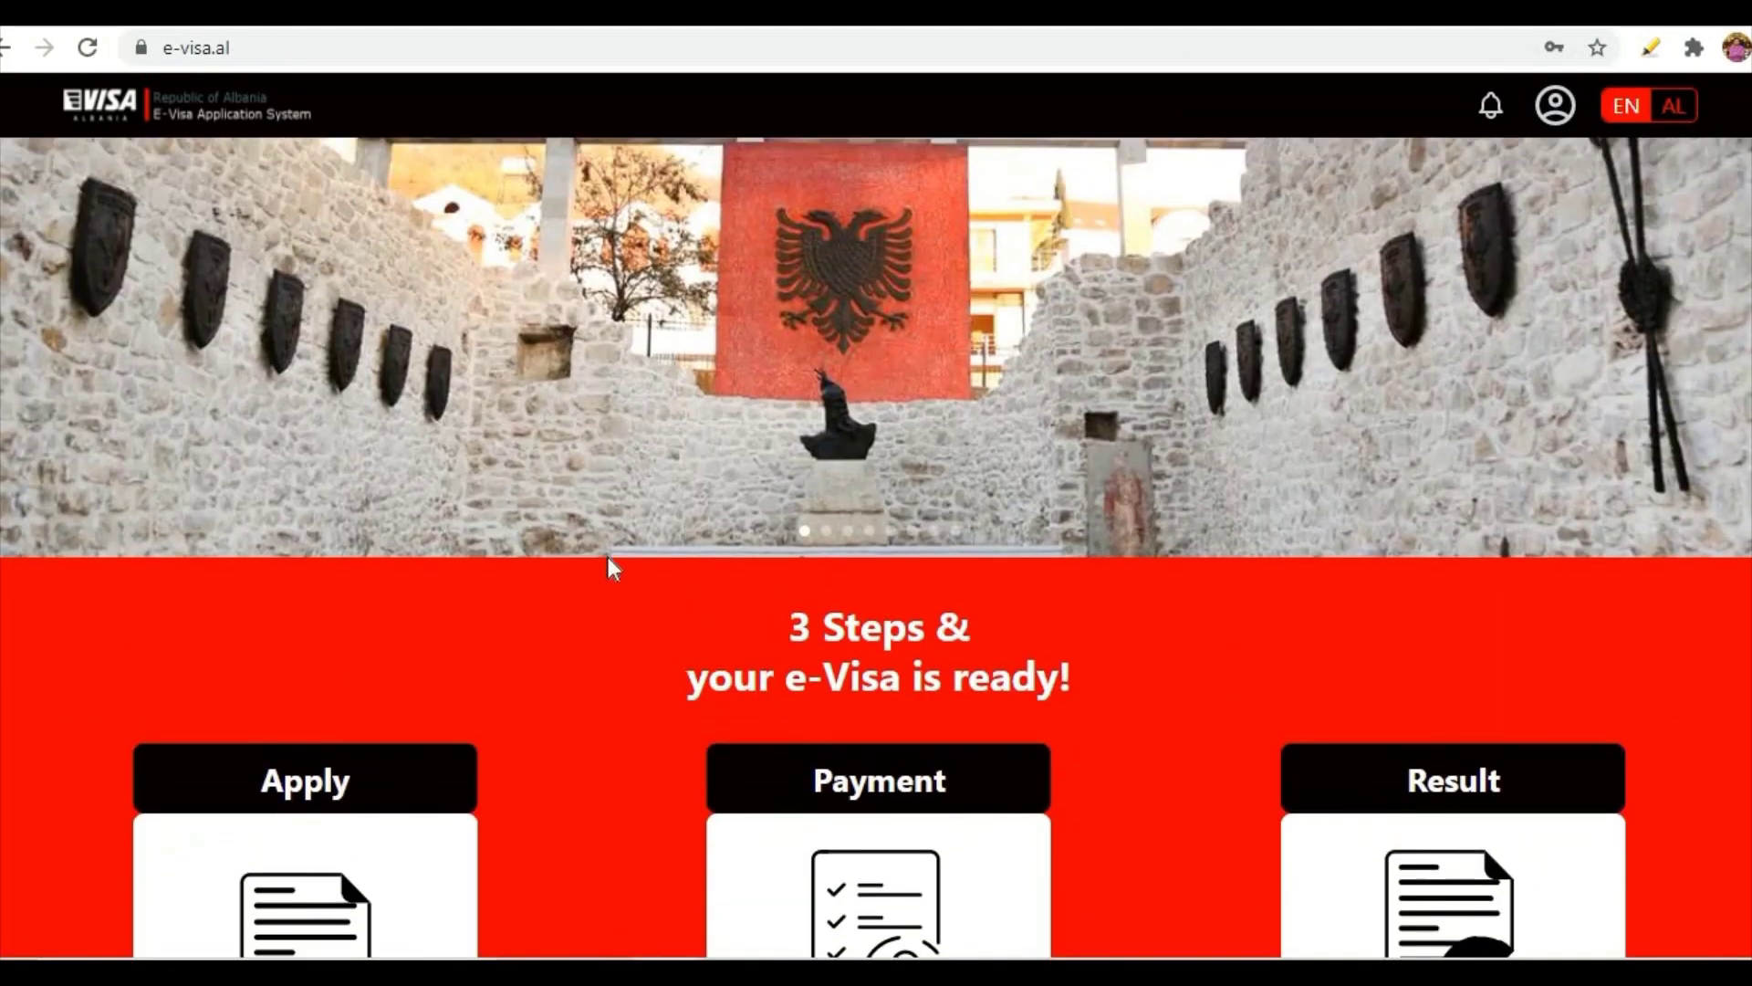
{"action": "scroll", "coordinate": [607, 555], "scroll_direction": "down", "scroll_amount": 2}
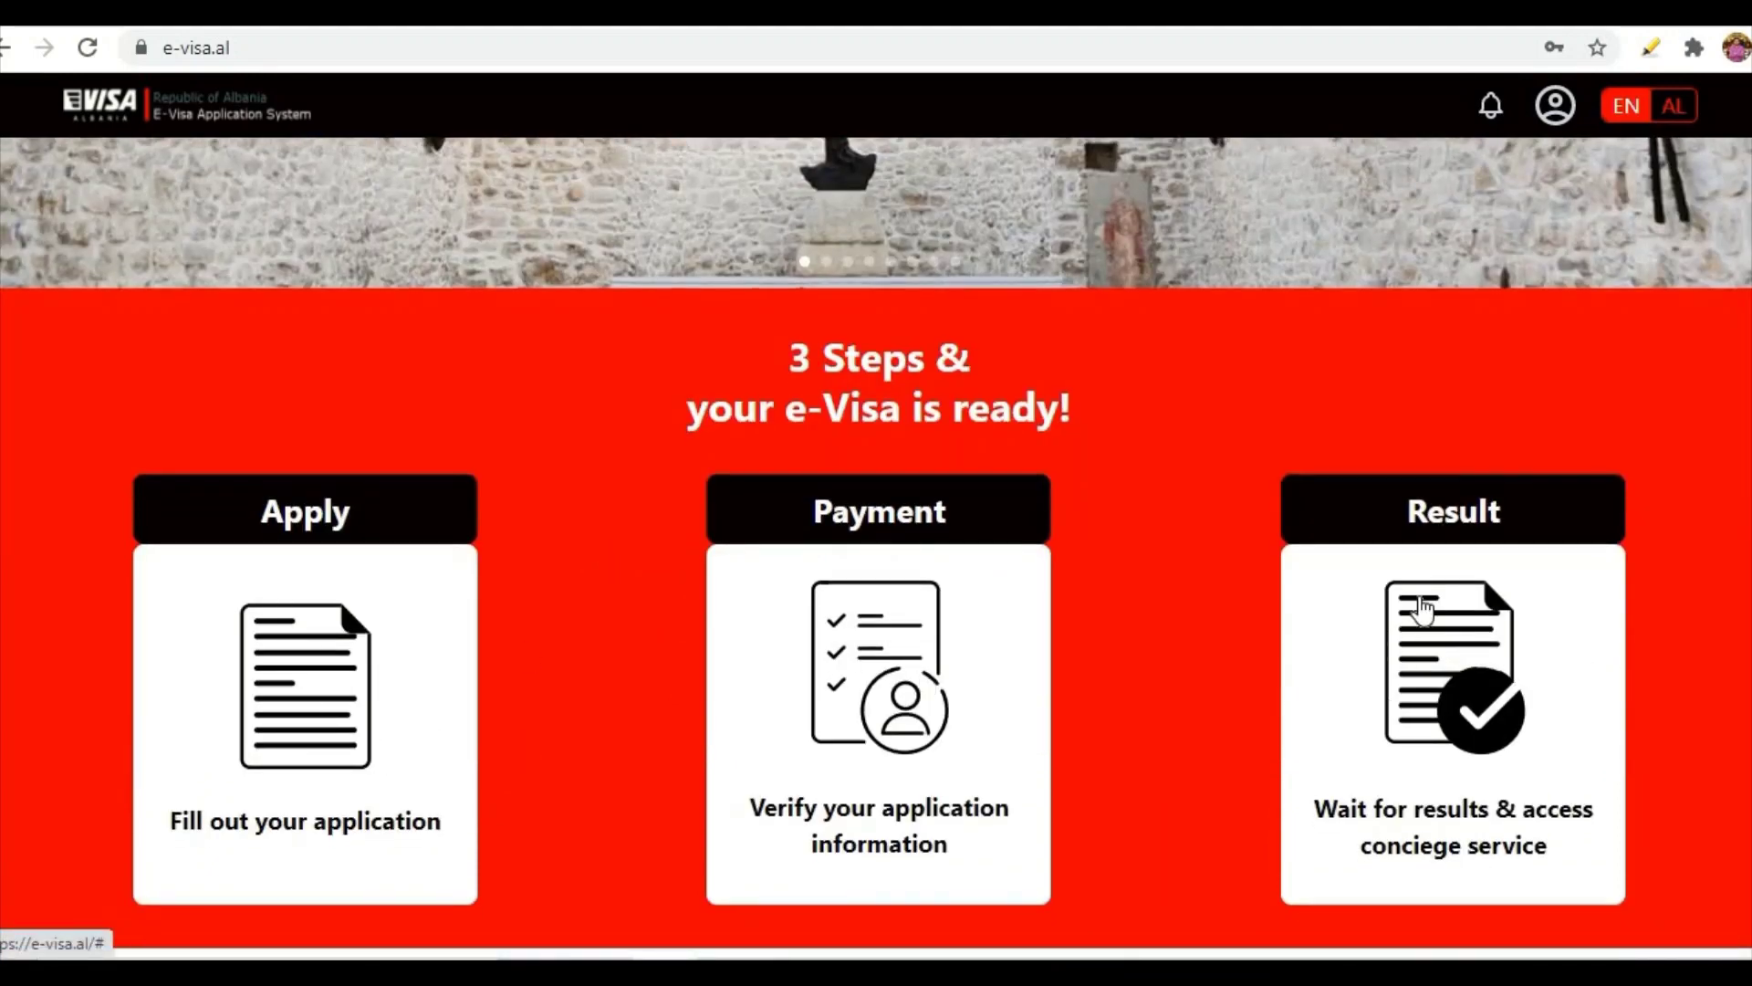
{"action": "scroll", "coordinate": [920, 671], "scroll_direction": "down", "scroll_amount": 3}
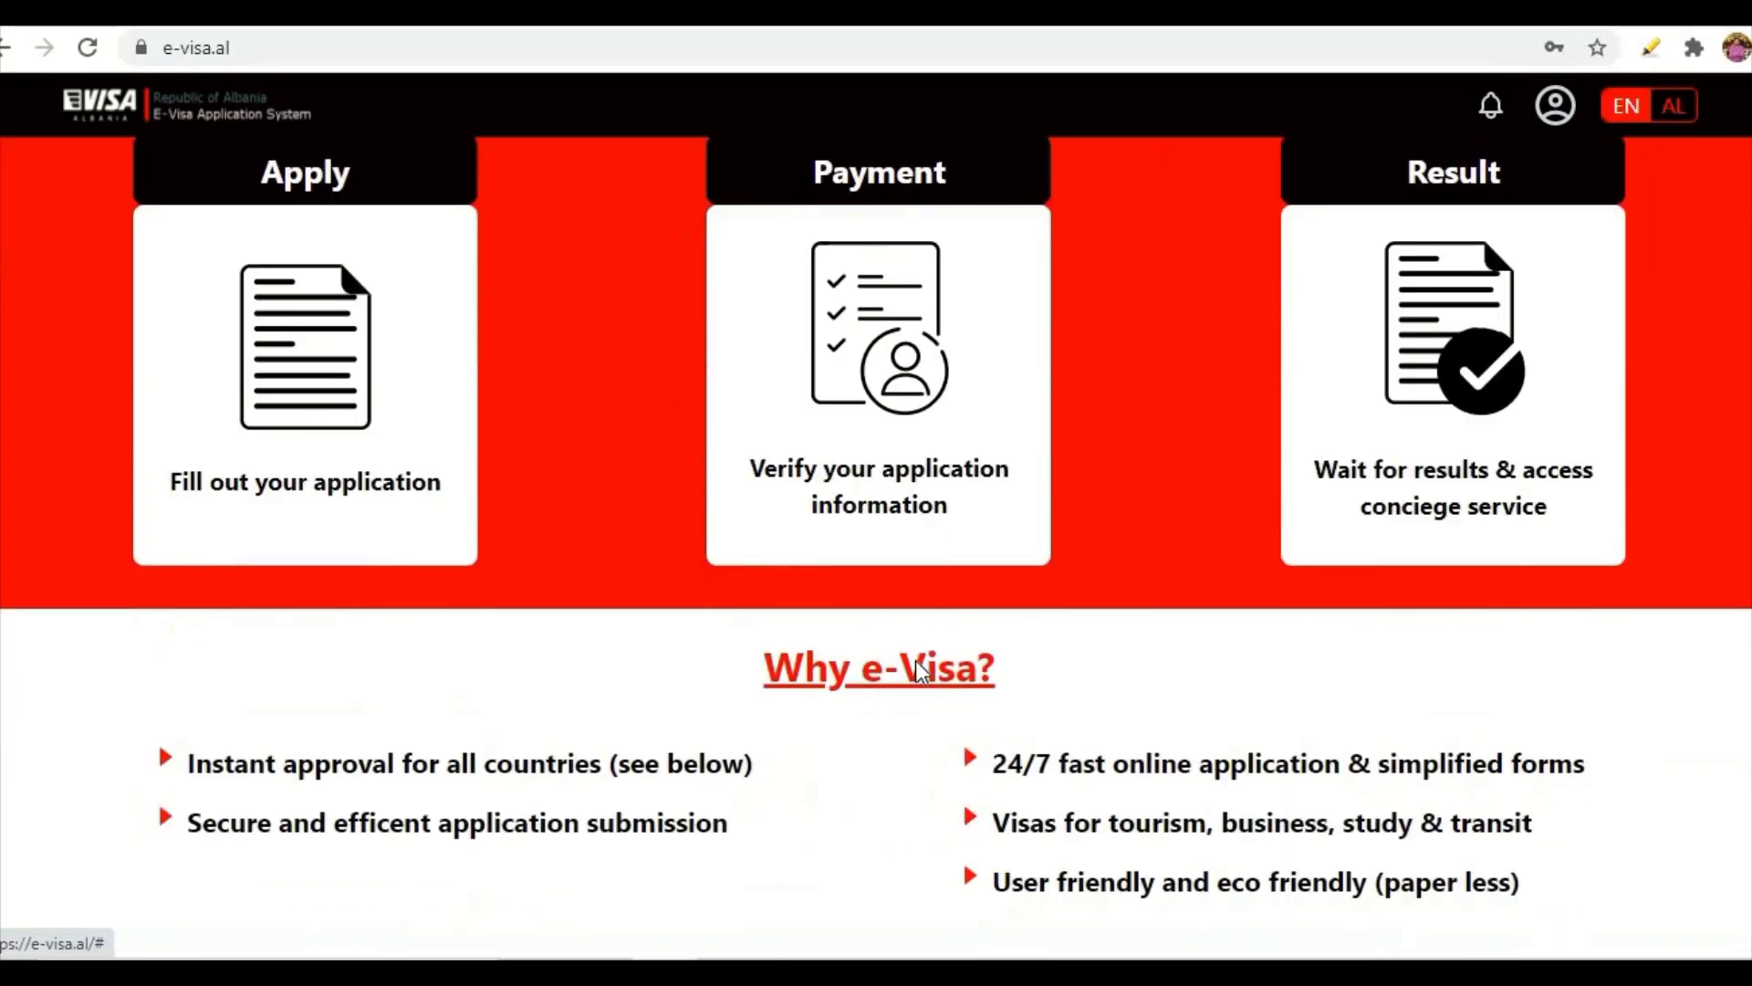
{"action": "scroll", "coordinate": [920, 671], "scroll_direction": "down", "scroll_amount": 2}
{"action": "scroll", "coordinate": [1157, 421], "scroll_direction": "up", "scroll_amount": 10}
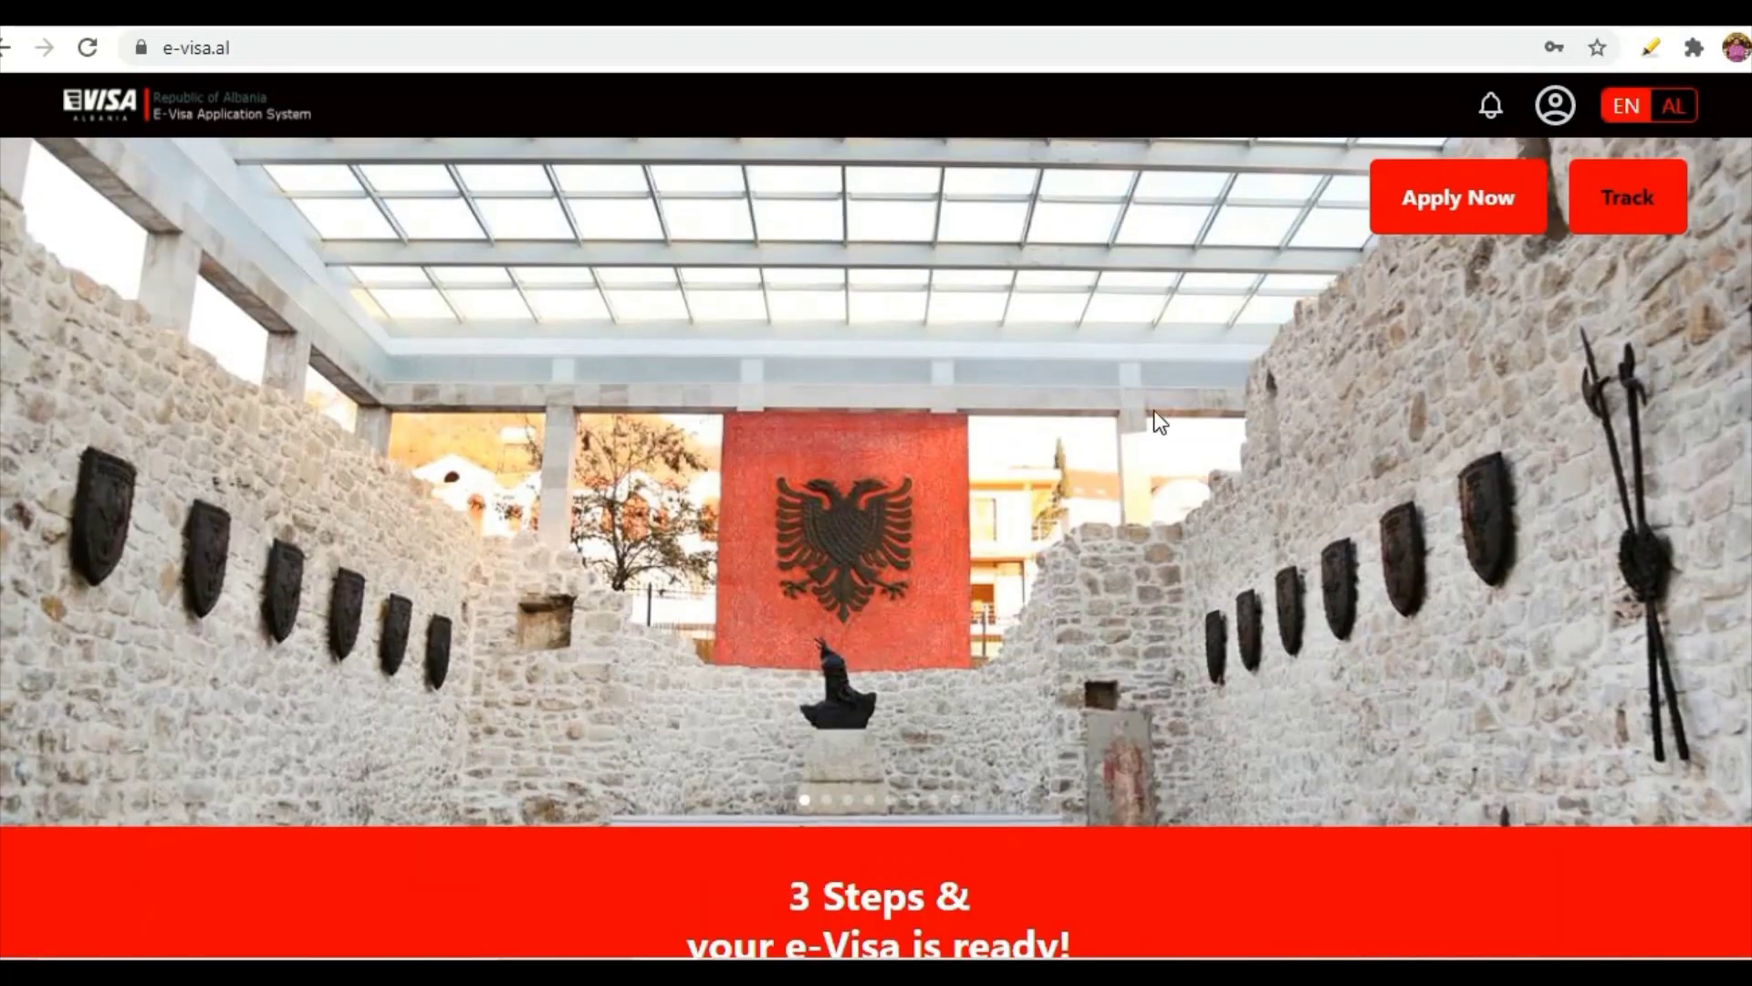
- From Apply Now, review the Visa Type C tourism requirements and apply for it
{"action": "left_click", "coordinate": [1449, 188]}
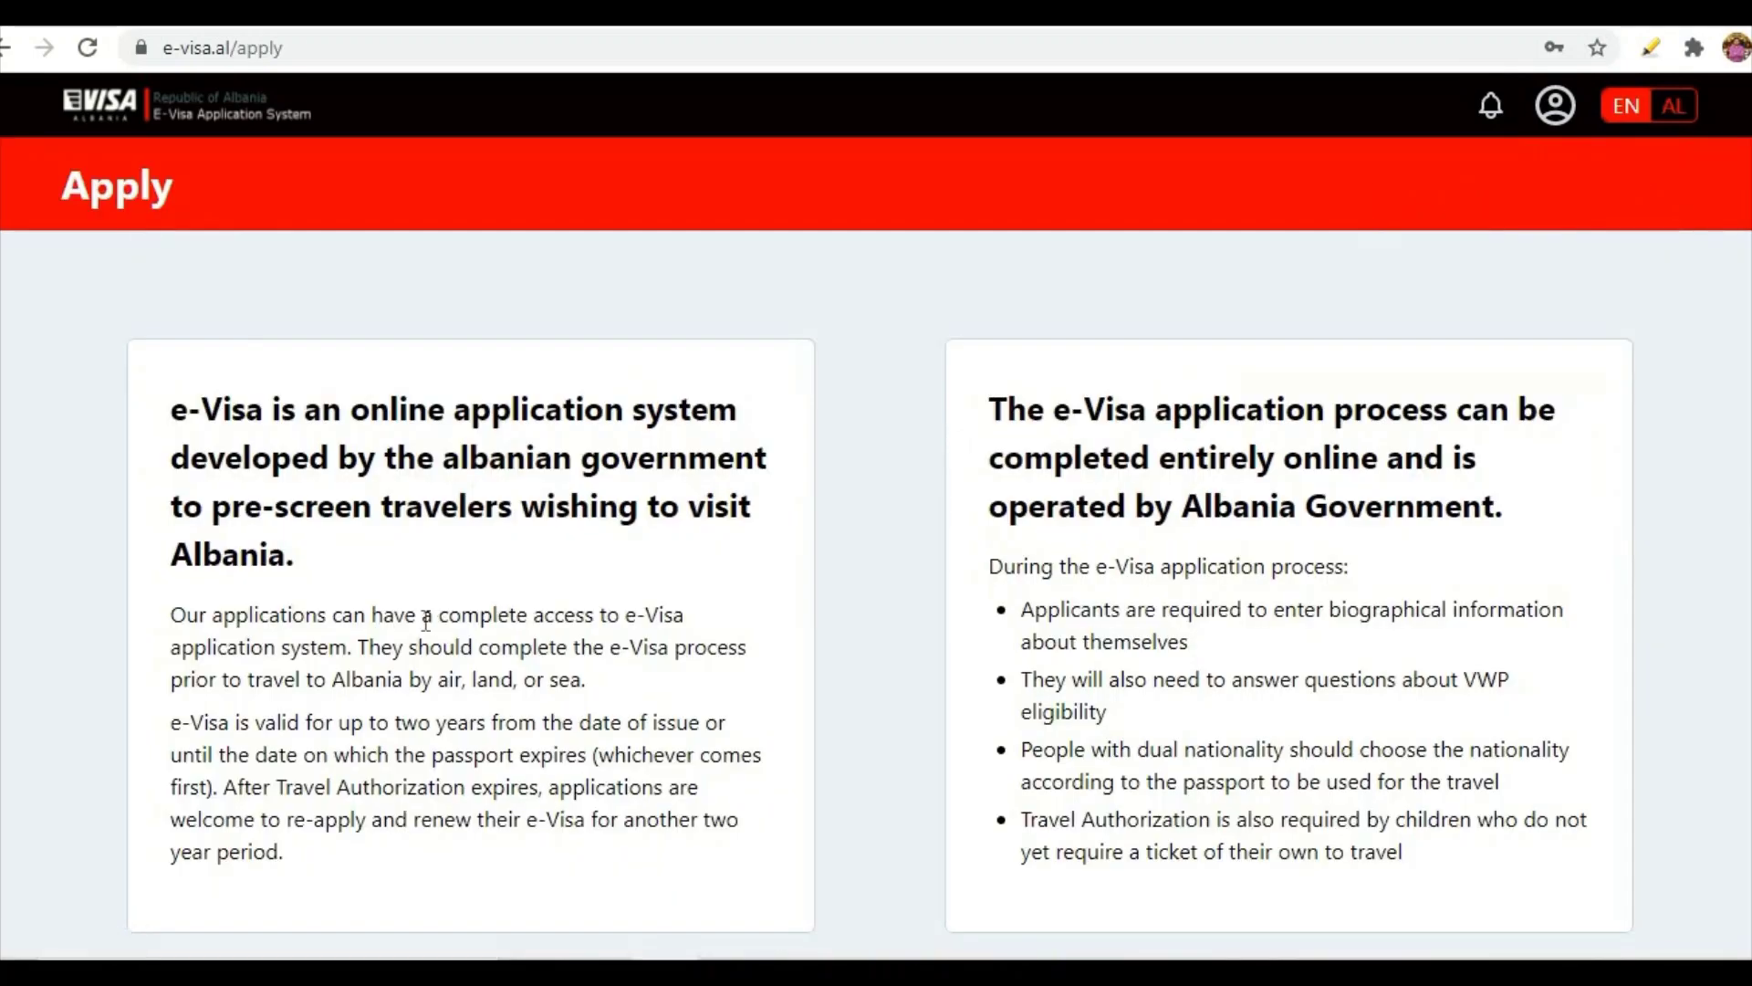
{"action": "scroll", "coordinate": [539, 559], "scroll_direction": "down", "scroll_amount": 8}
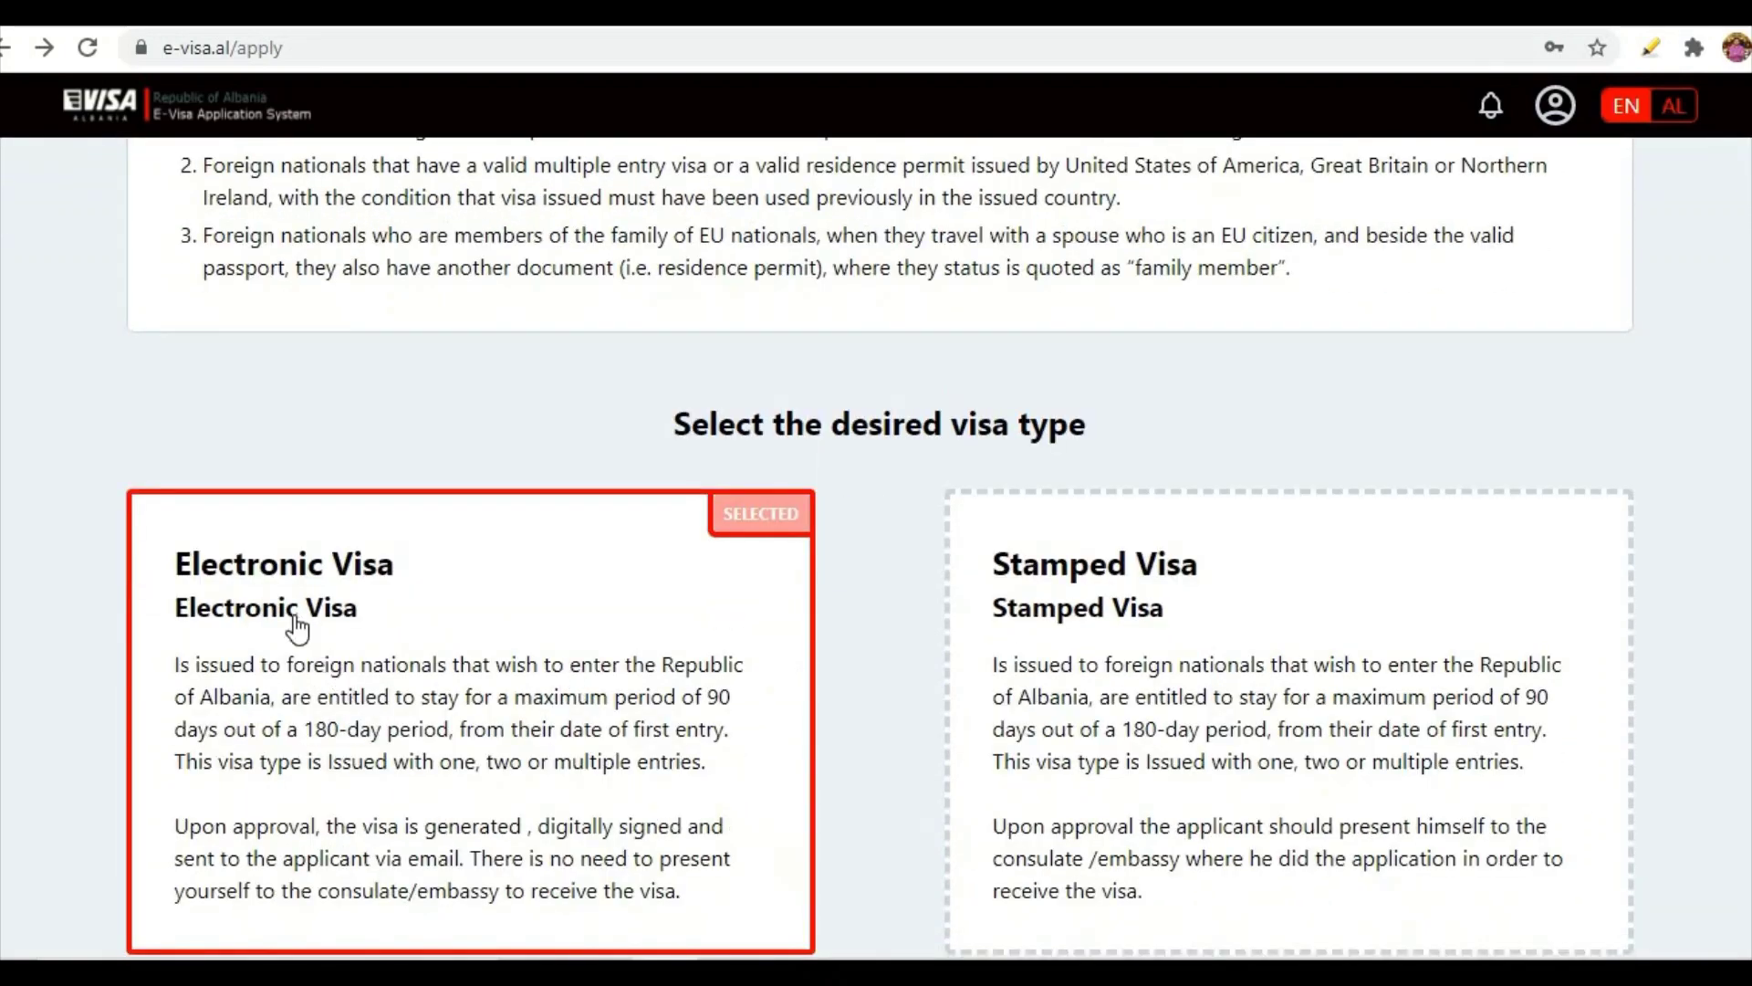
{"action": "scroll", "coordinate": [484, 609], "scroll_direction": "down", "scroll_amount": 6}
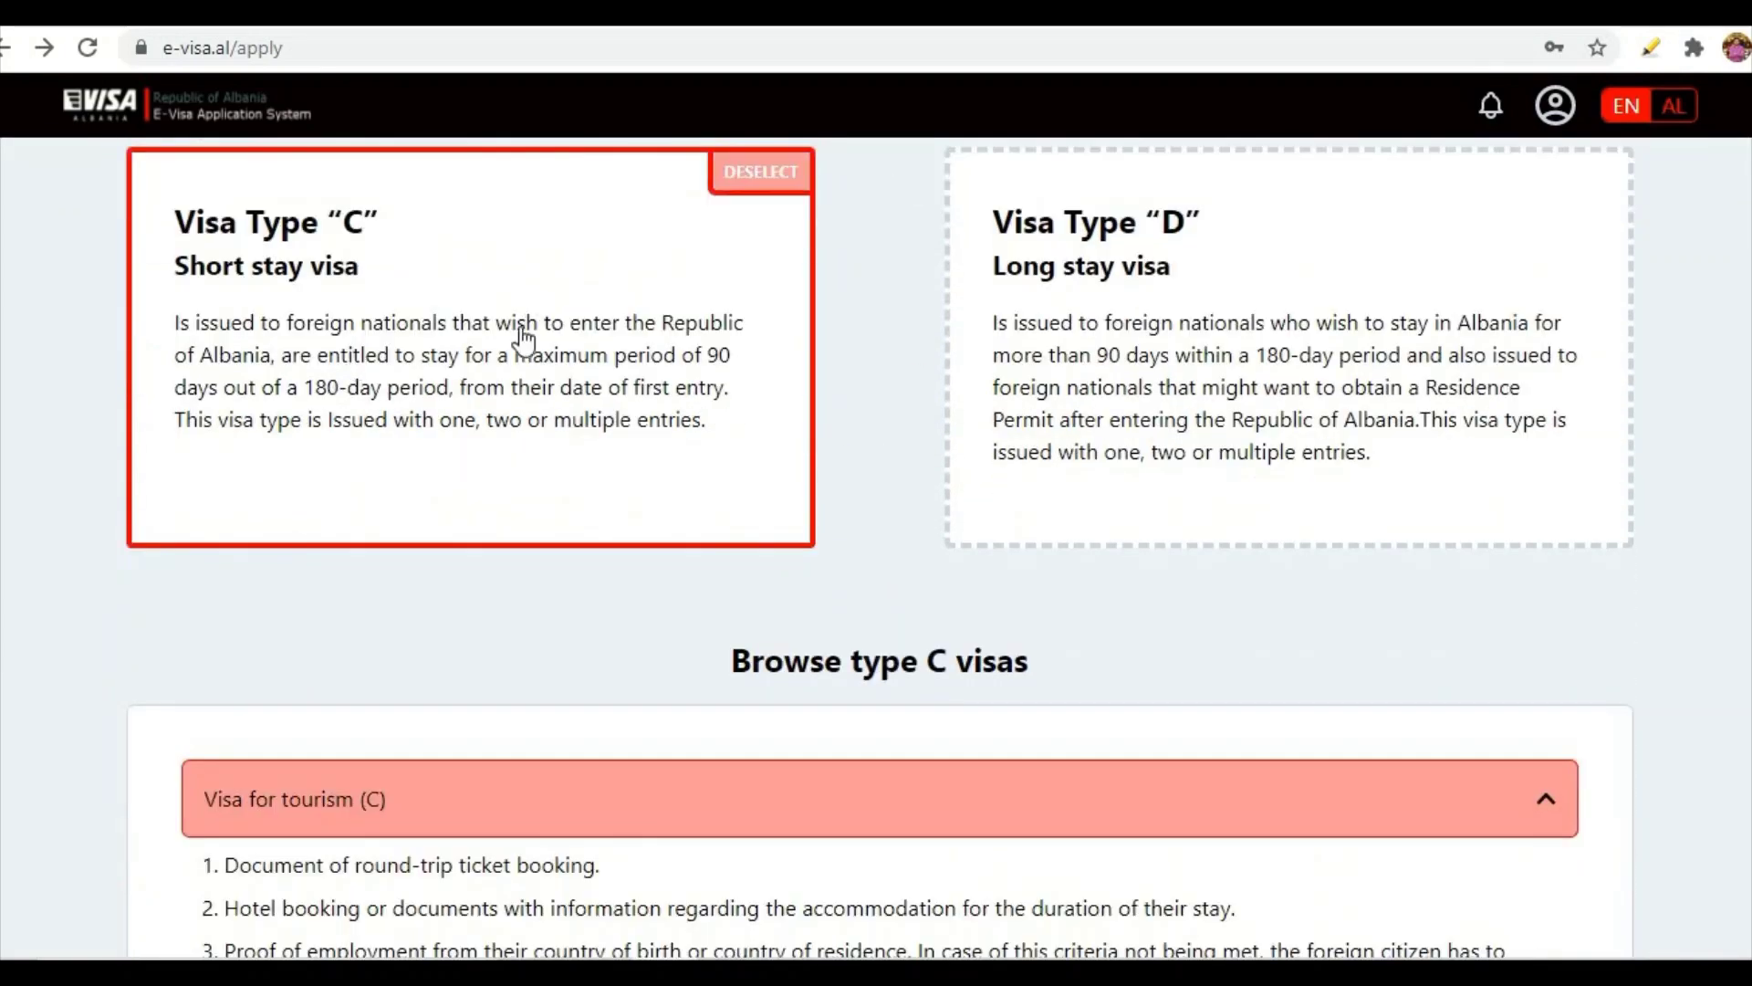
{"action": "scroll", "coordinate": [523, 340], "scroll_direction": "down", "scroll_amount": 4}
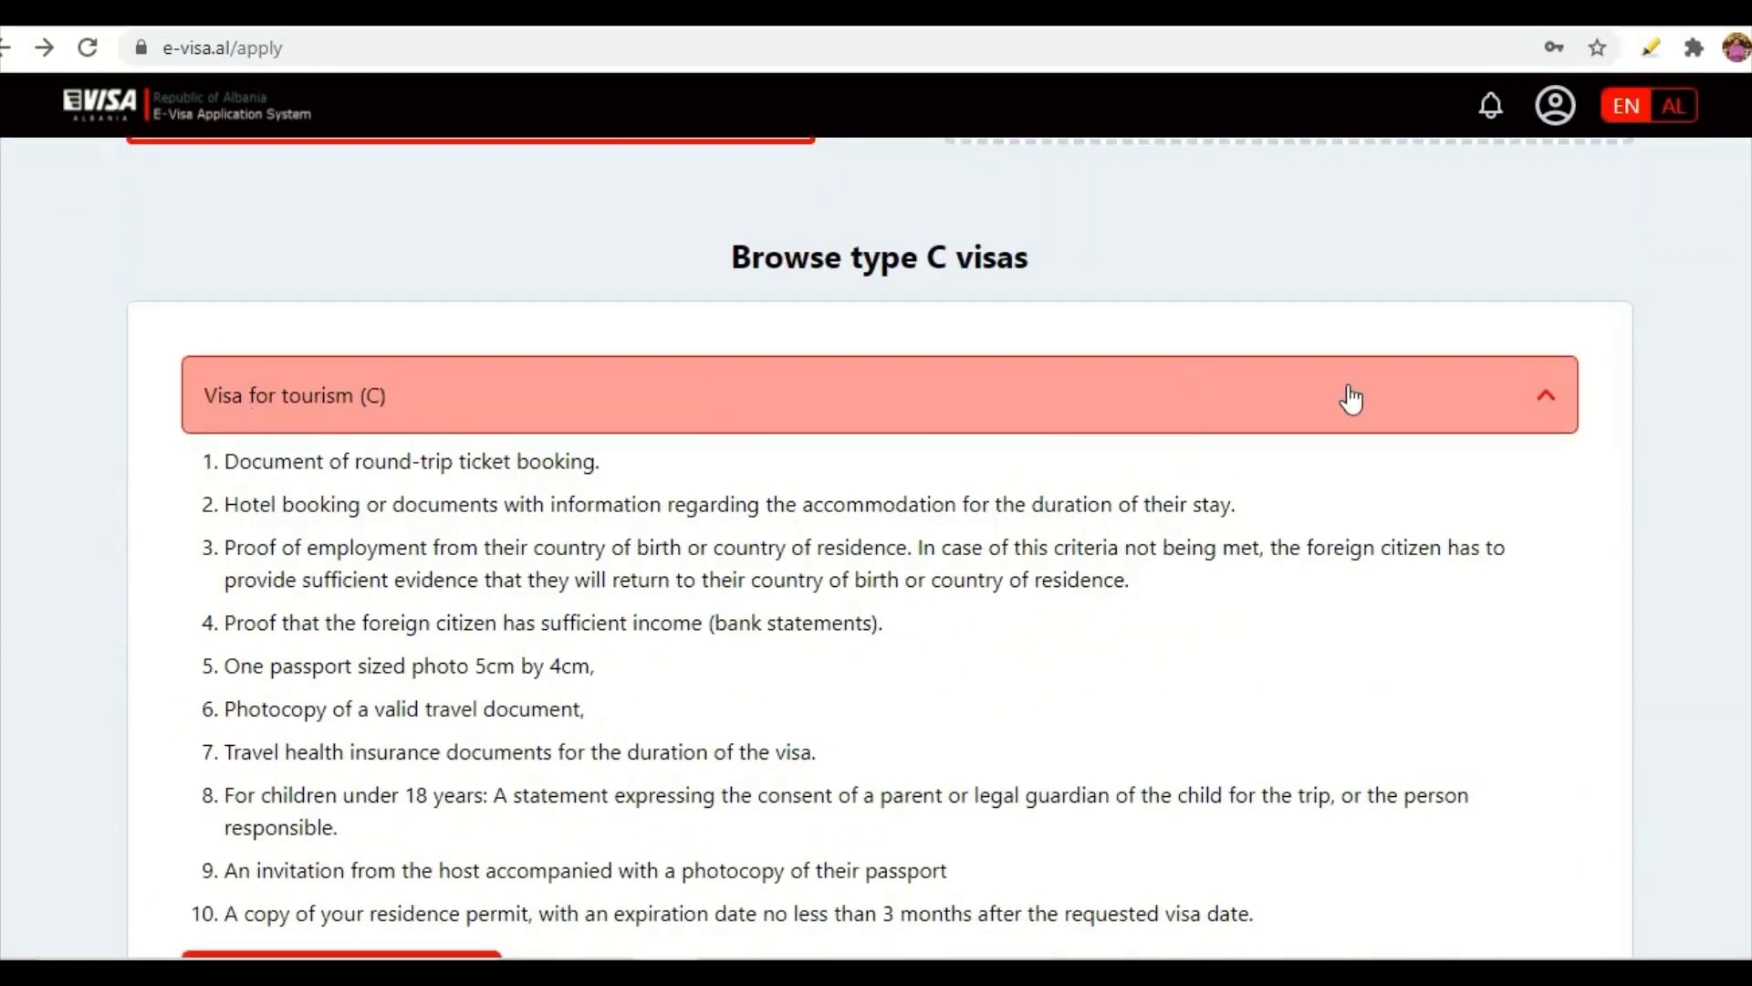
{"action": "left_click", "coordinate": [1552, 397]}
{"action": "left_click", "coordinate": [1547, 396]}
{"action": "scroll", "coordinate": [956, 655], "scroll_direction": "down", "scroll_amount": 1}
{"action": "left_click", "coordinate": [347, 845]}
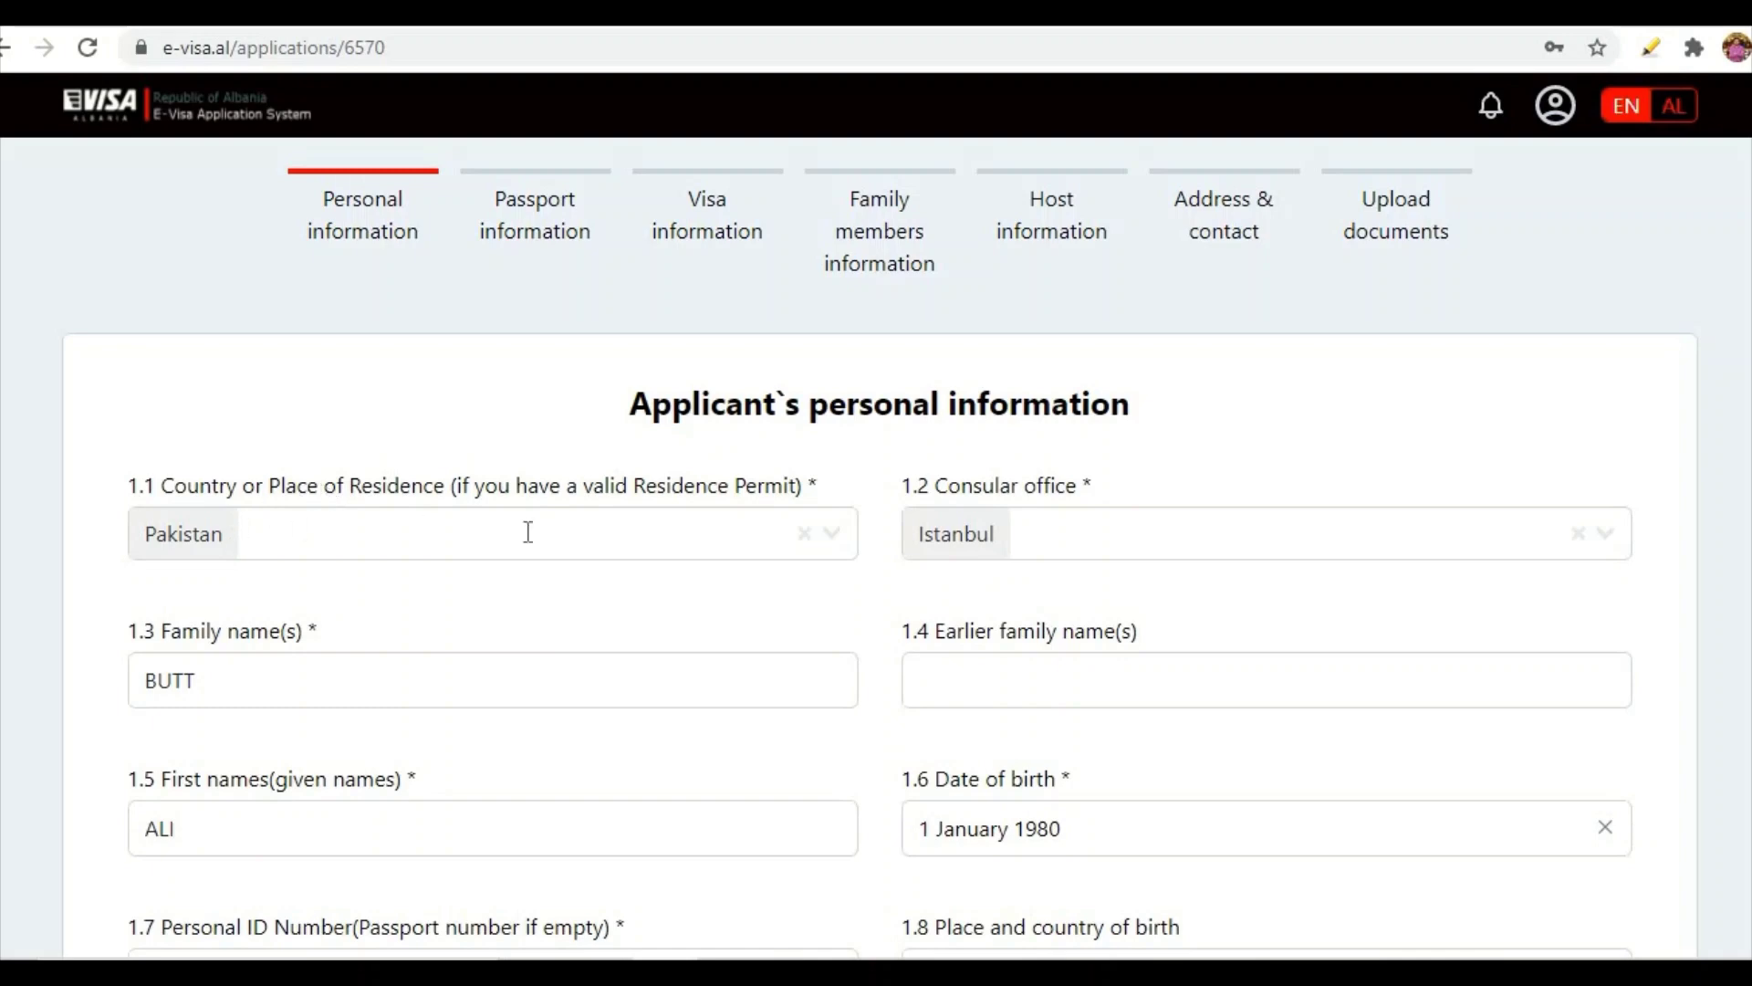
{"action": "left_click", "coordinate": [831, 543]}
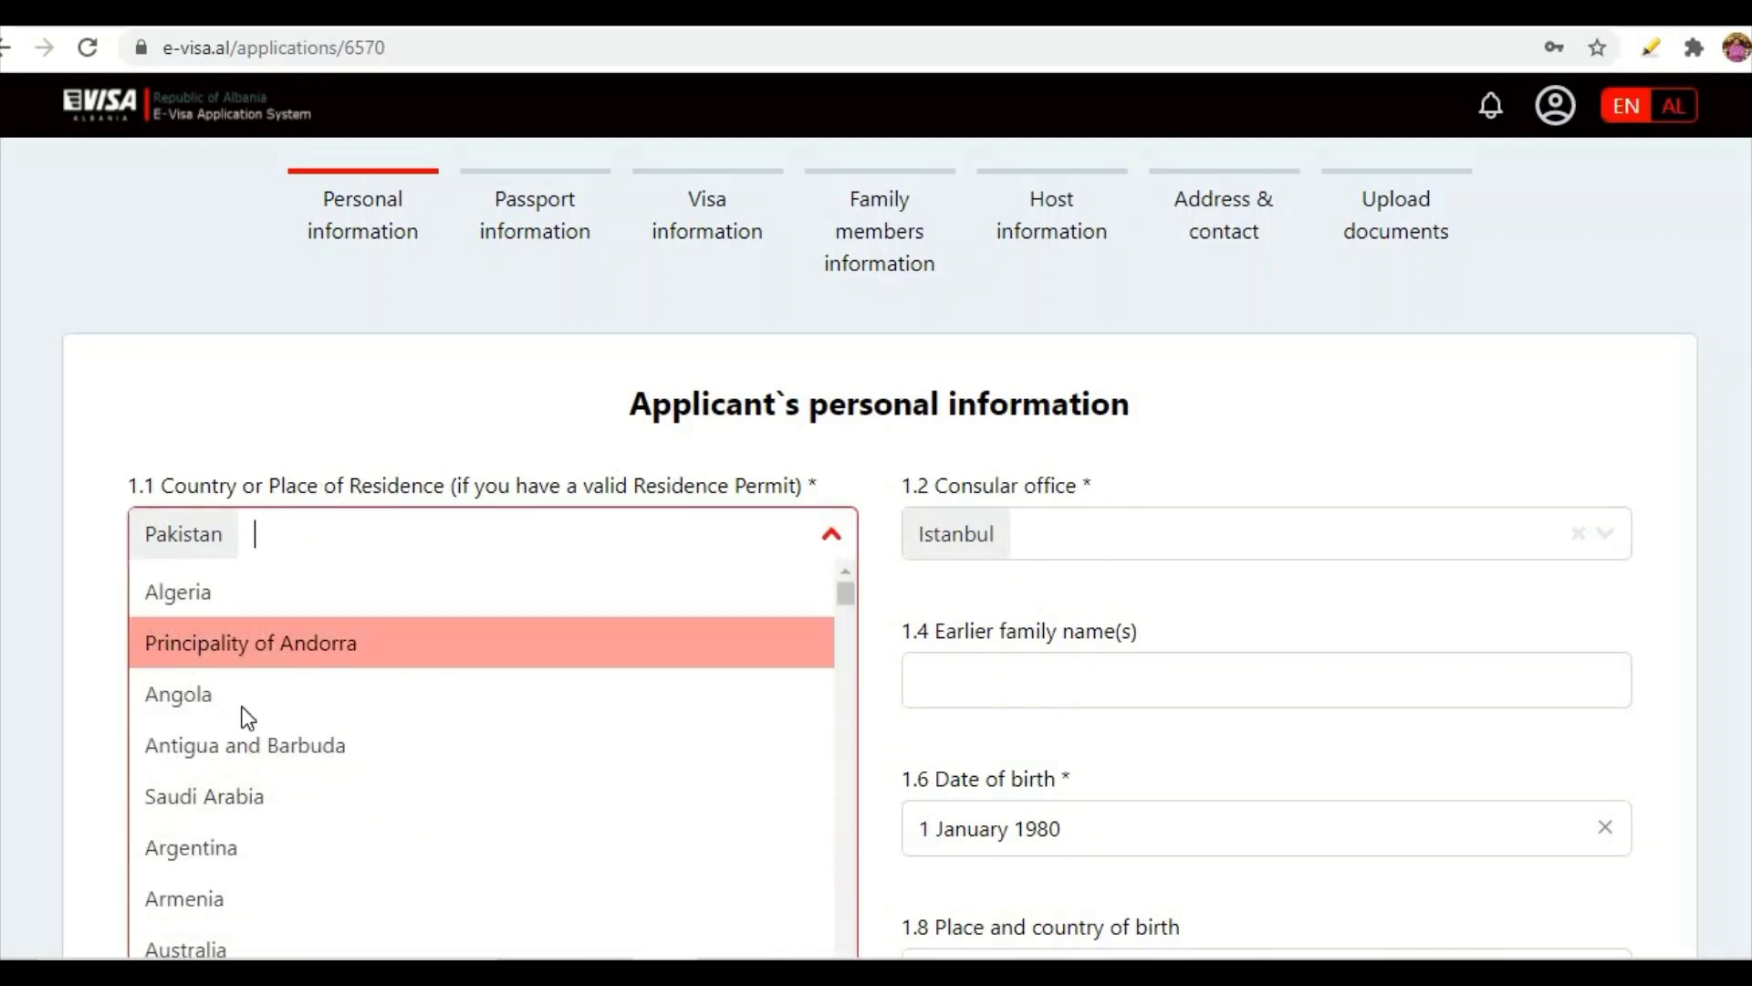
{"action": "left_click", "coordinate": [1065, 563]}
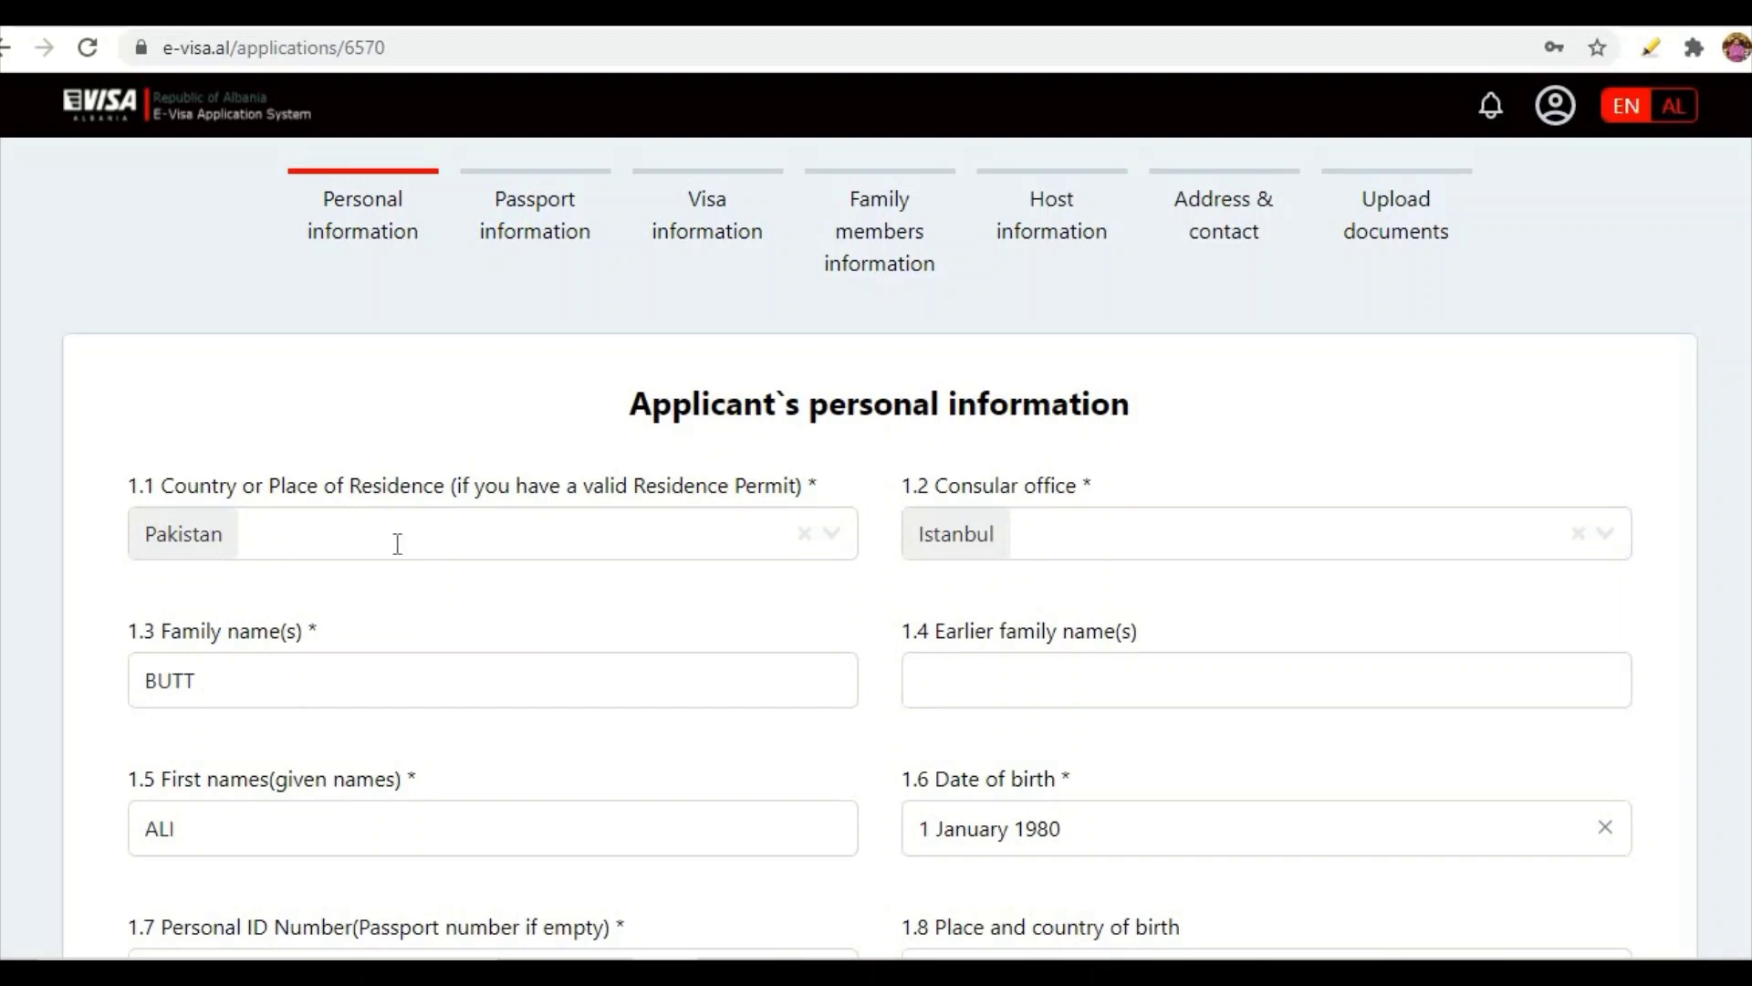
{"action": "left_click", "coordinate": [837, 544]}
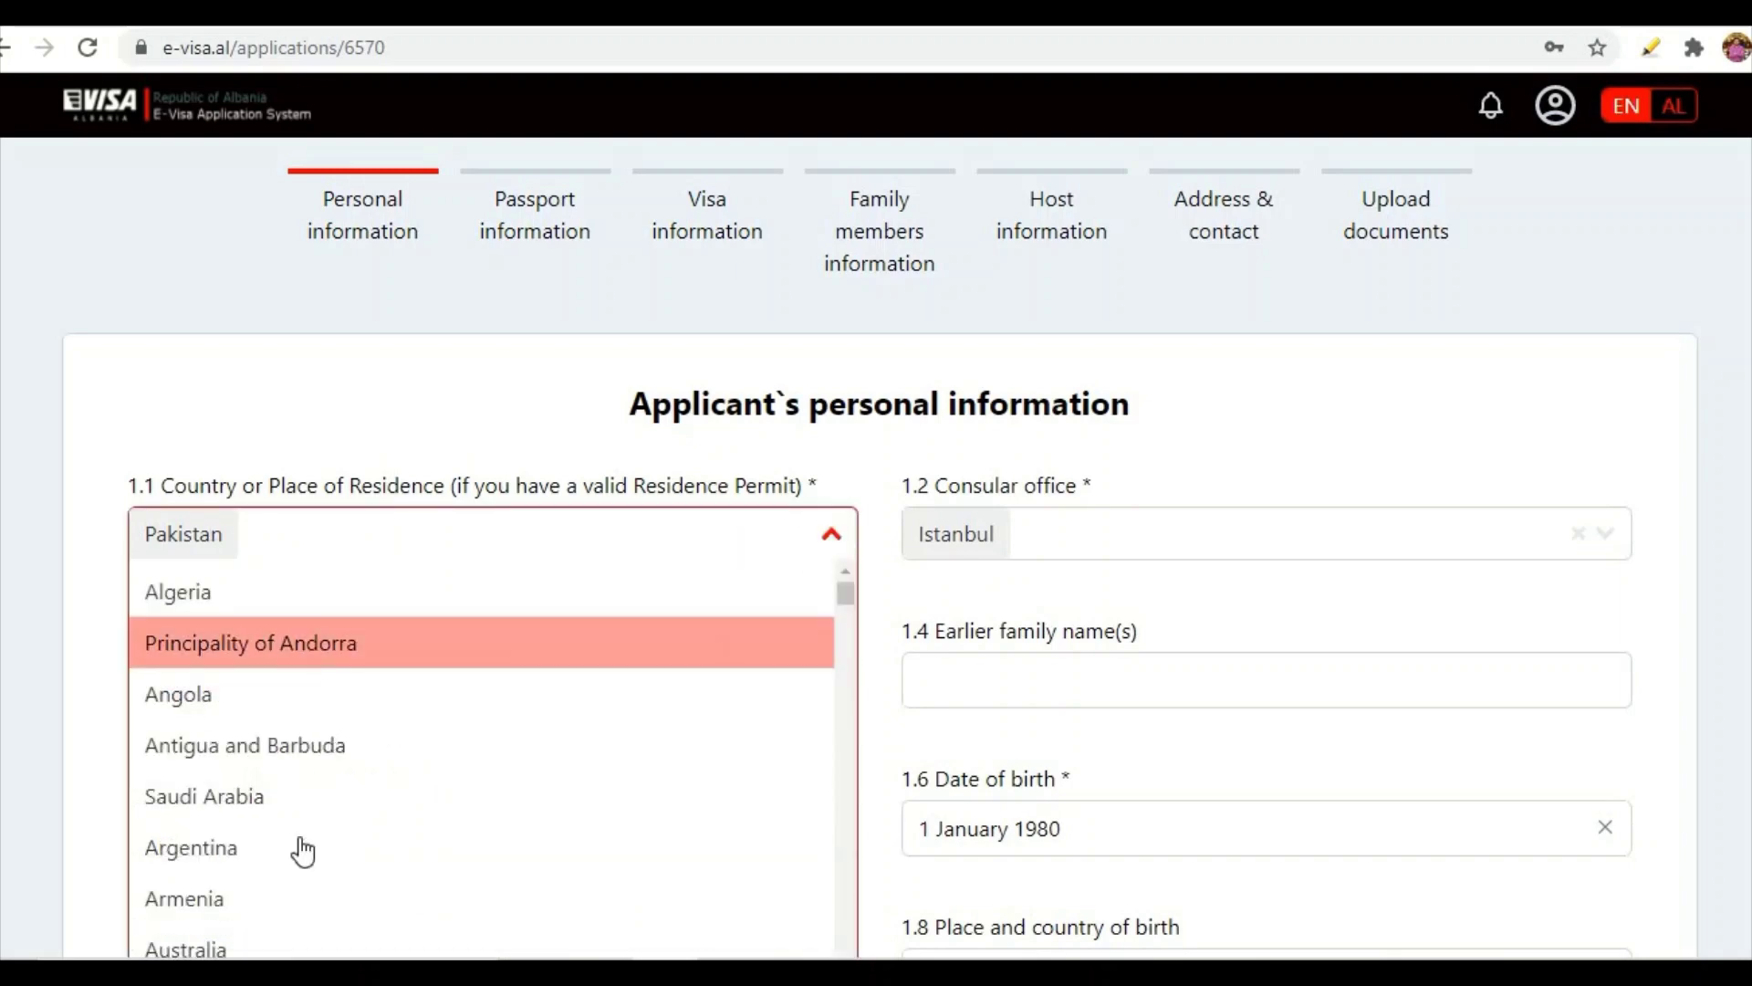
{"action": "left_click", "coordinate": [104, 611]}
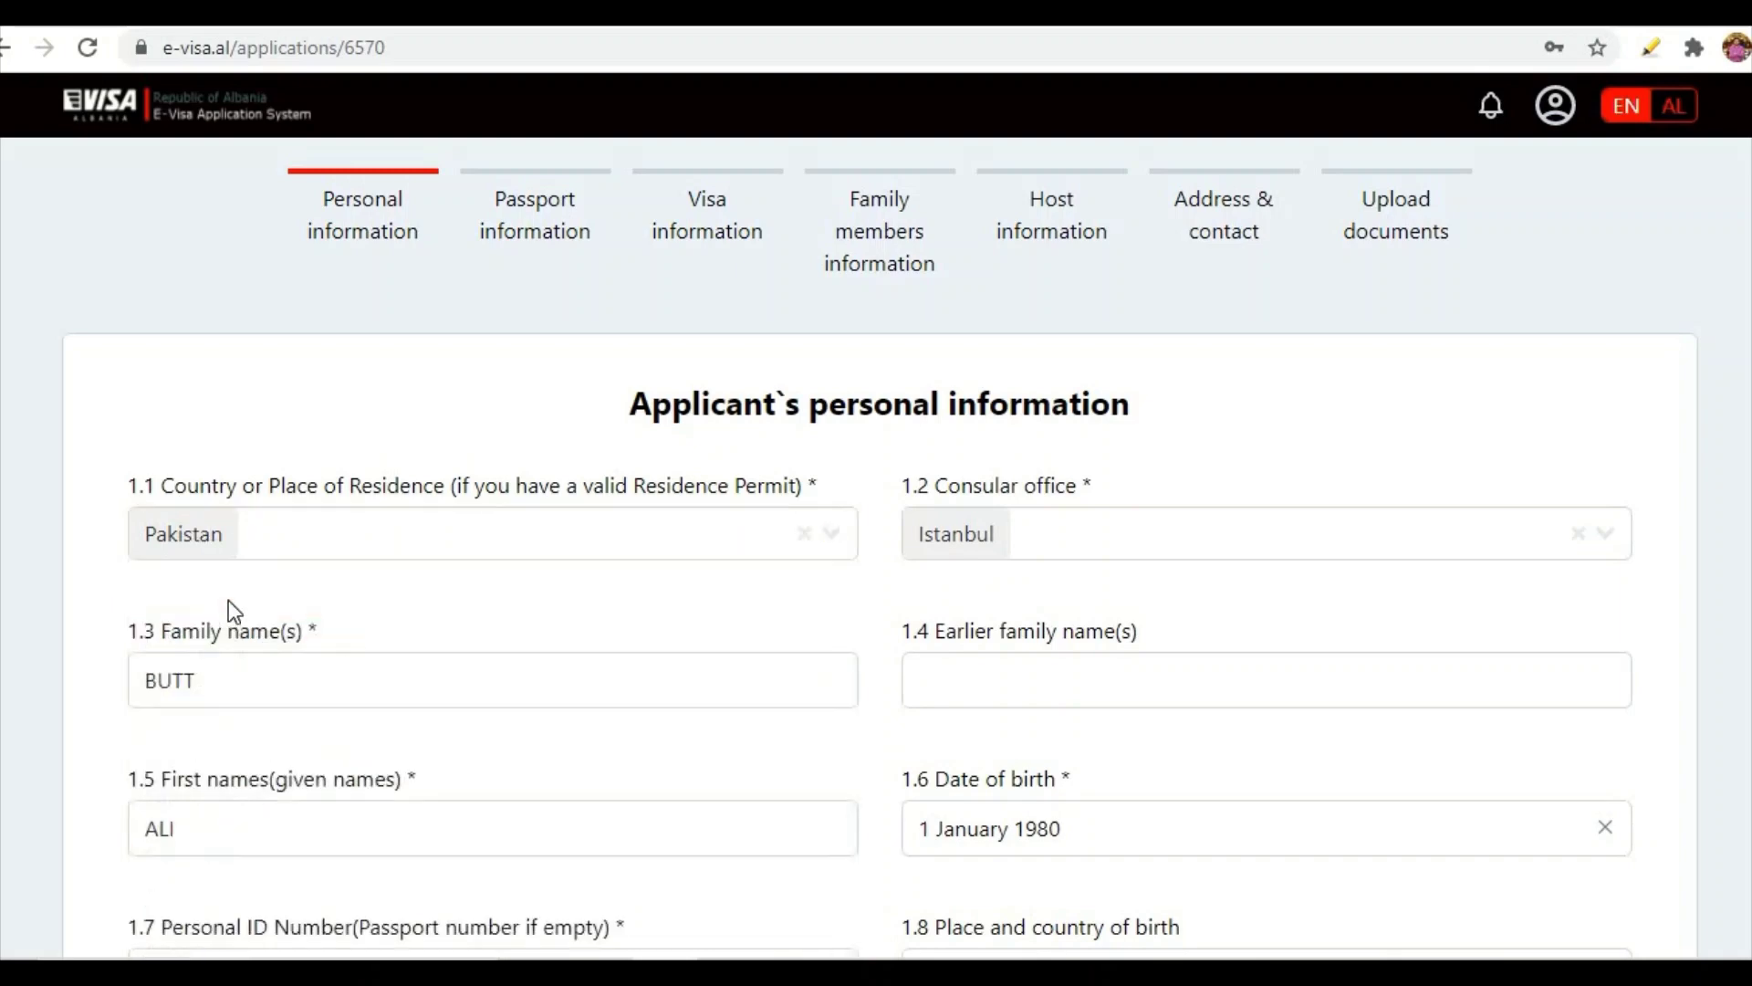
{"action": "left_click", "coordinate": [1602, 540]}
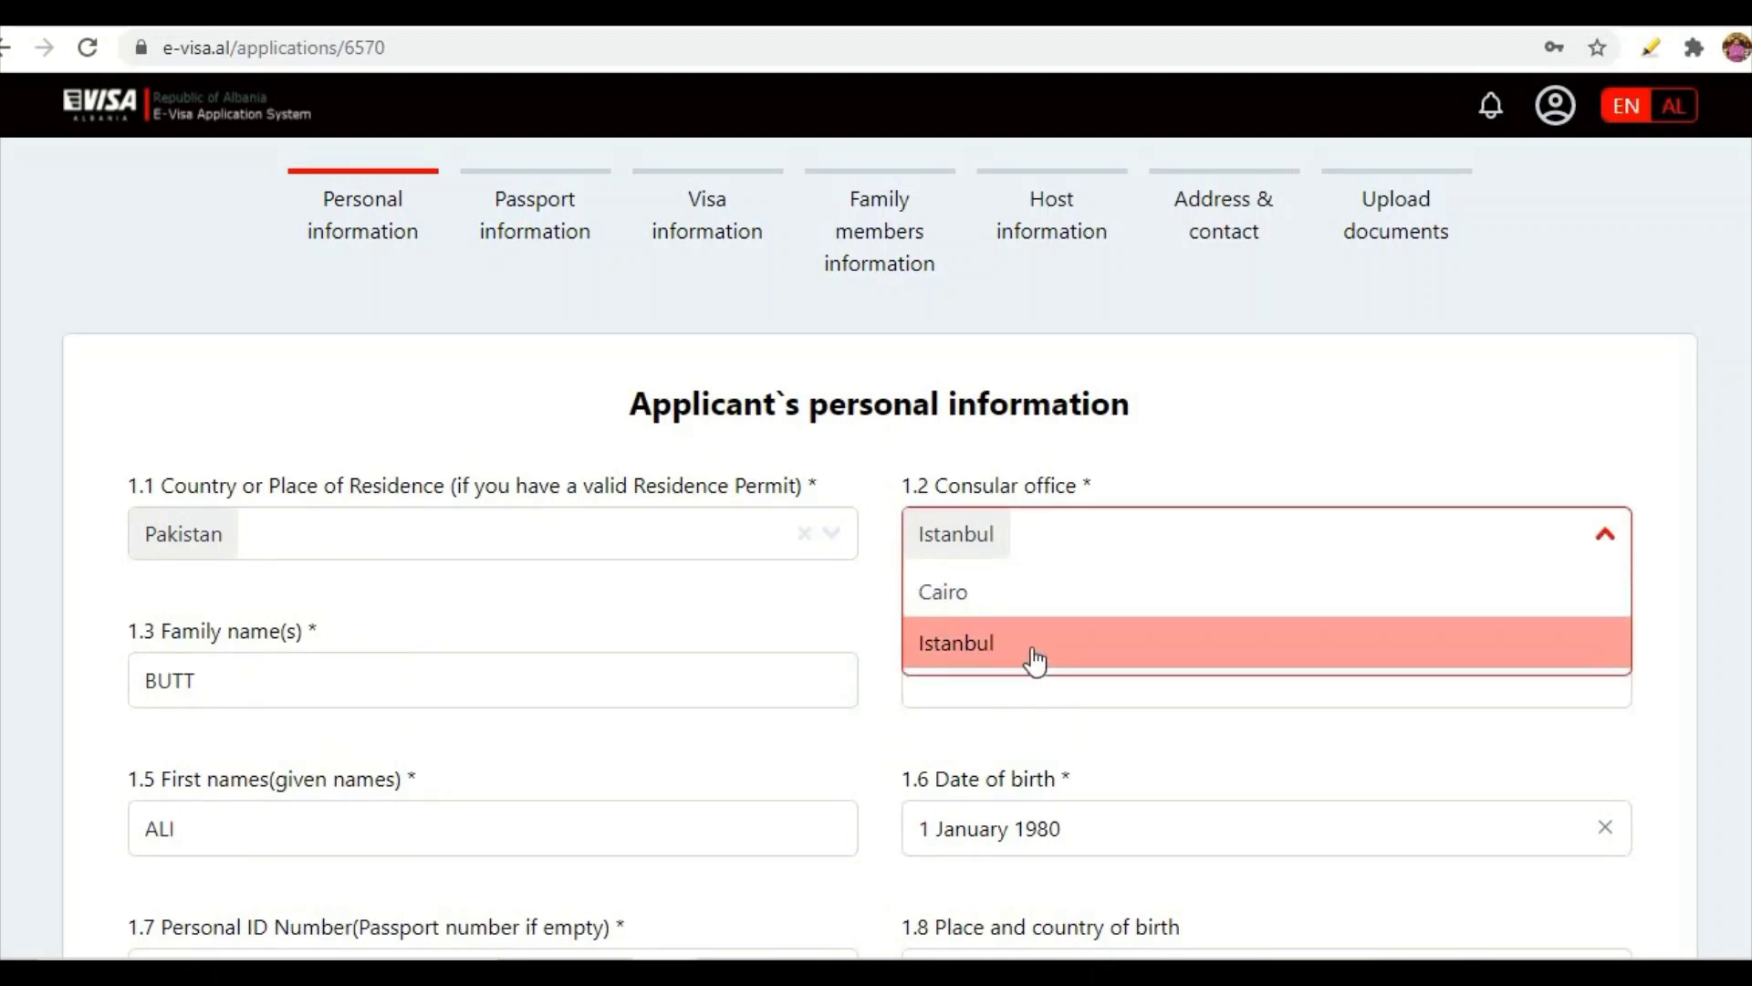
{"action": "left_click", "coordinate": [952, 650]}
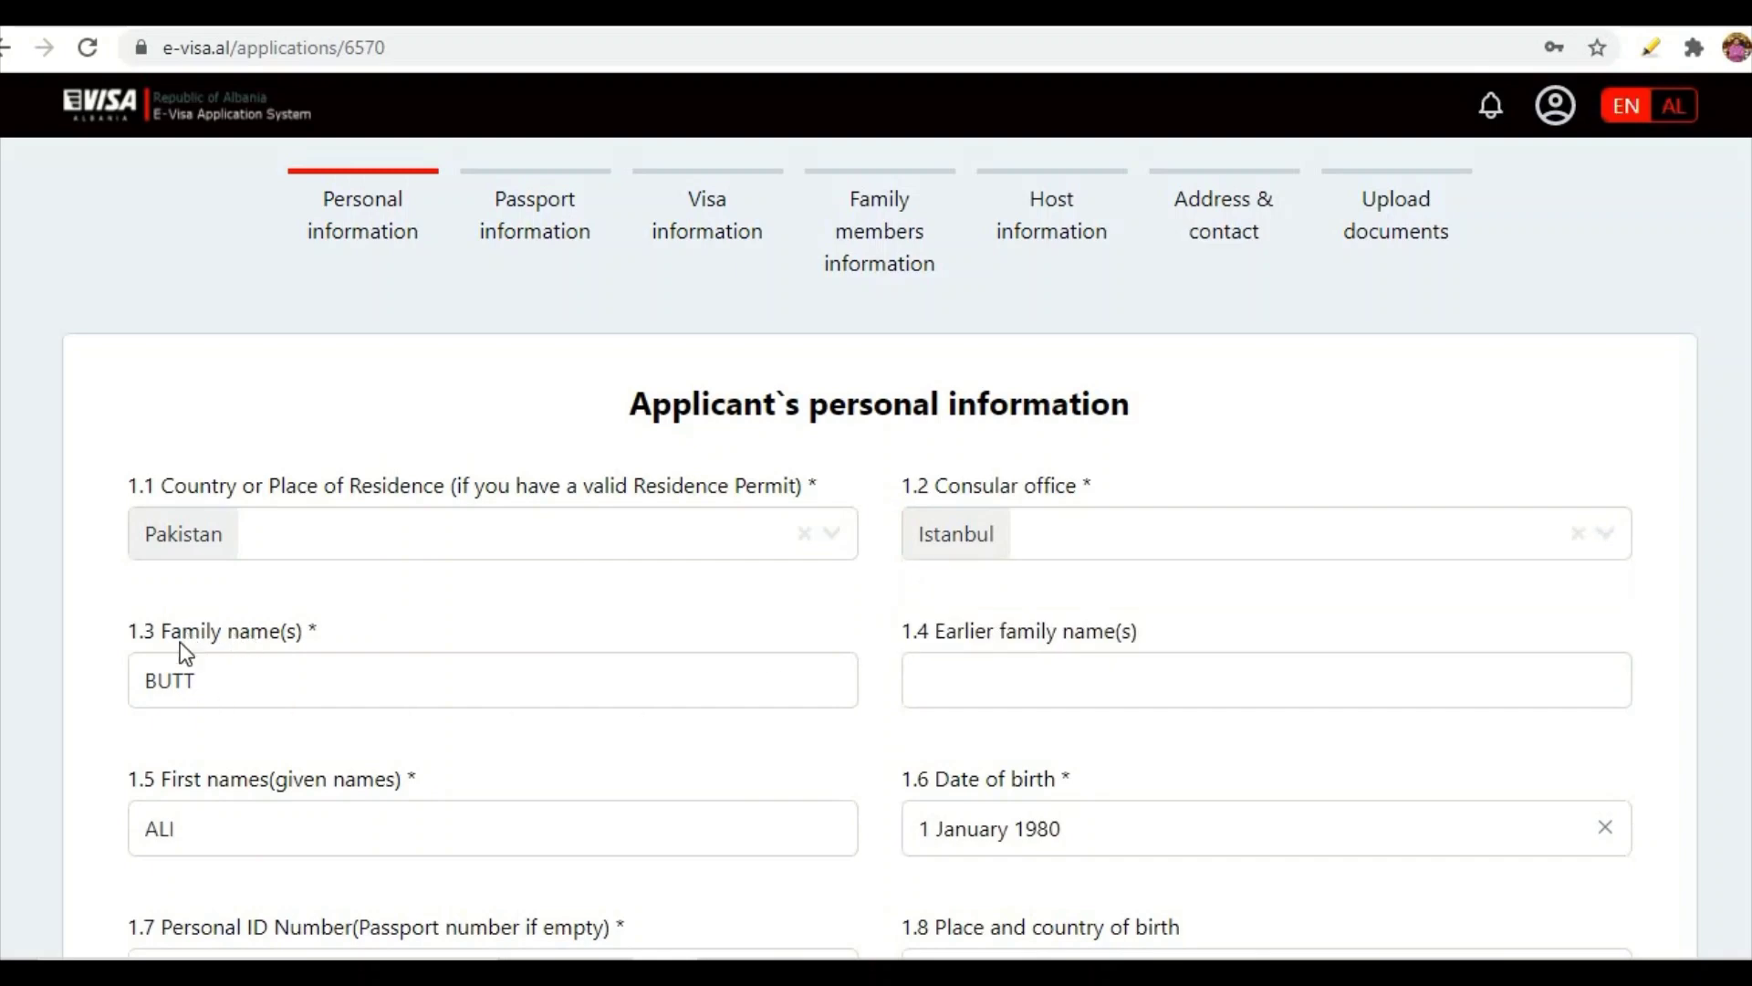
{"action": "left_click_drag", "start_coordinate": [223, 677], "coordinate": [117, 680]}
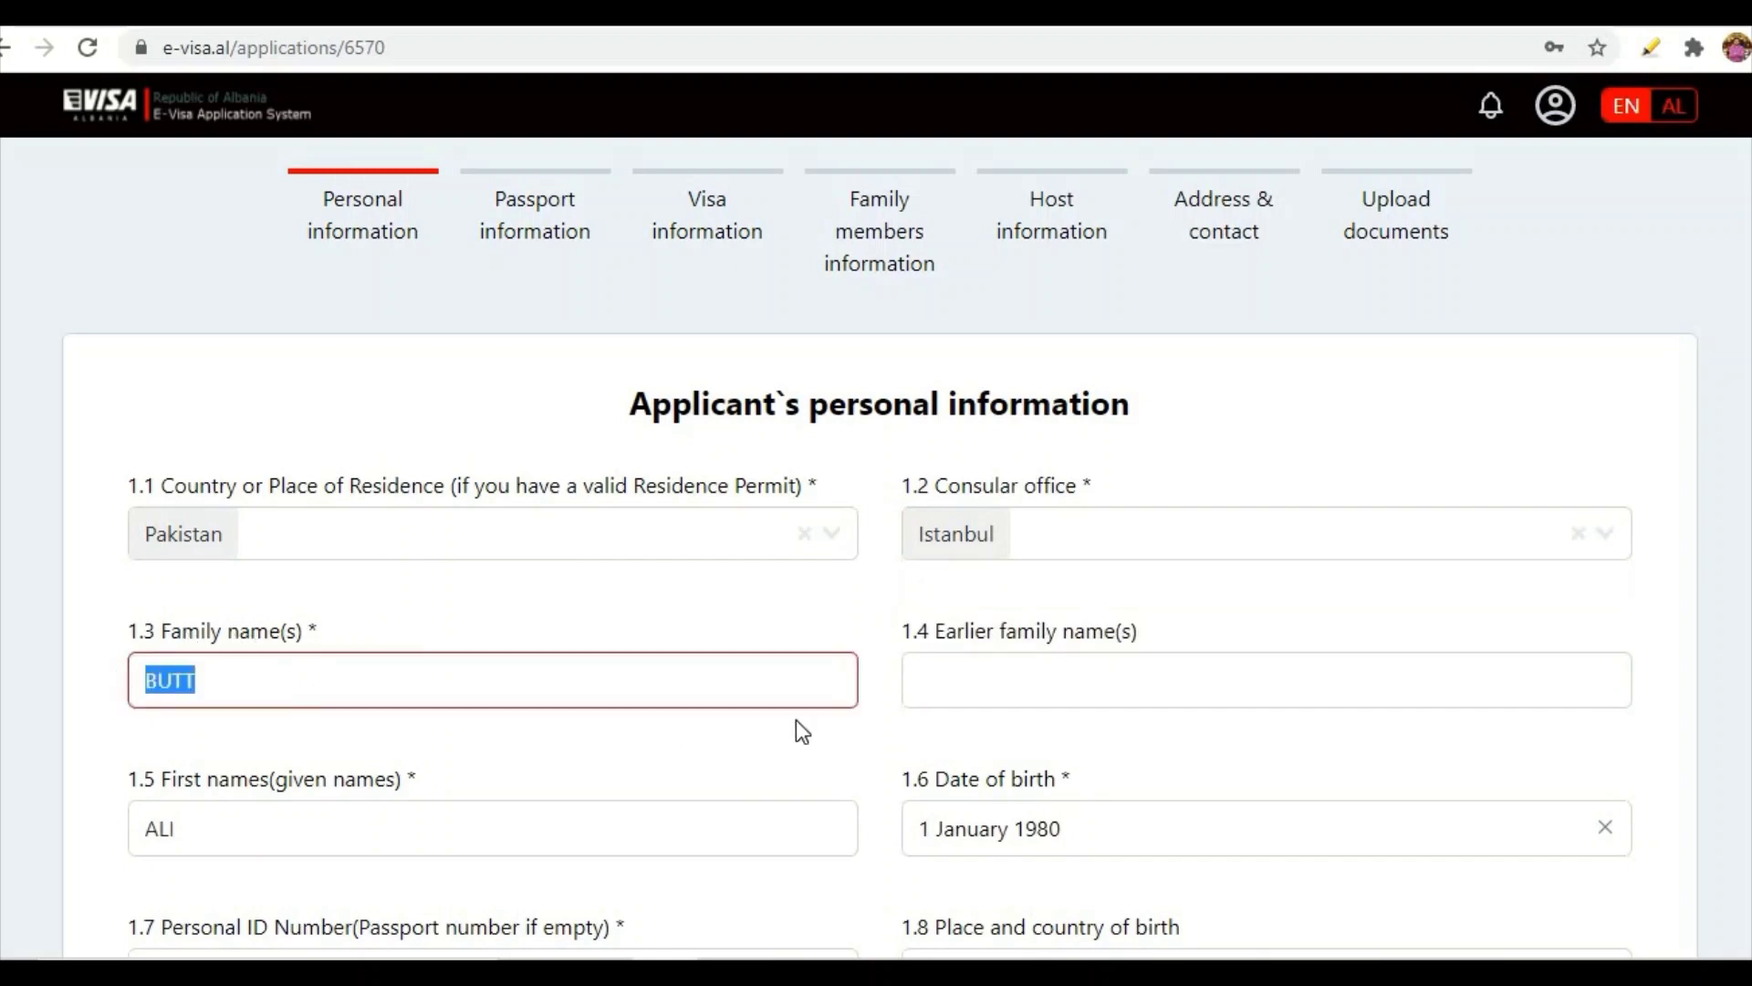
{"action": "left_click", "coordinate": [971, 685]}
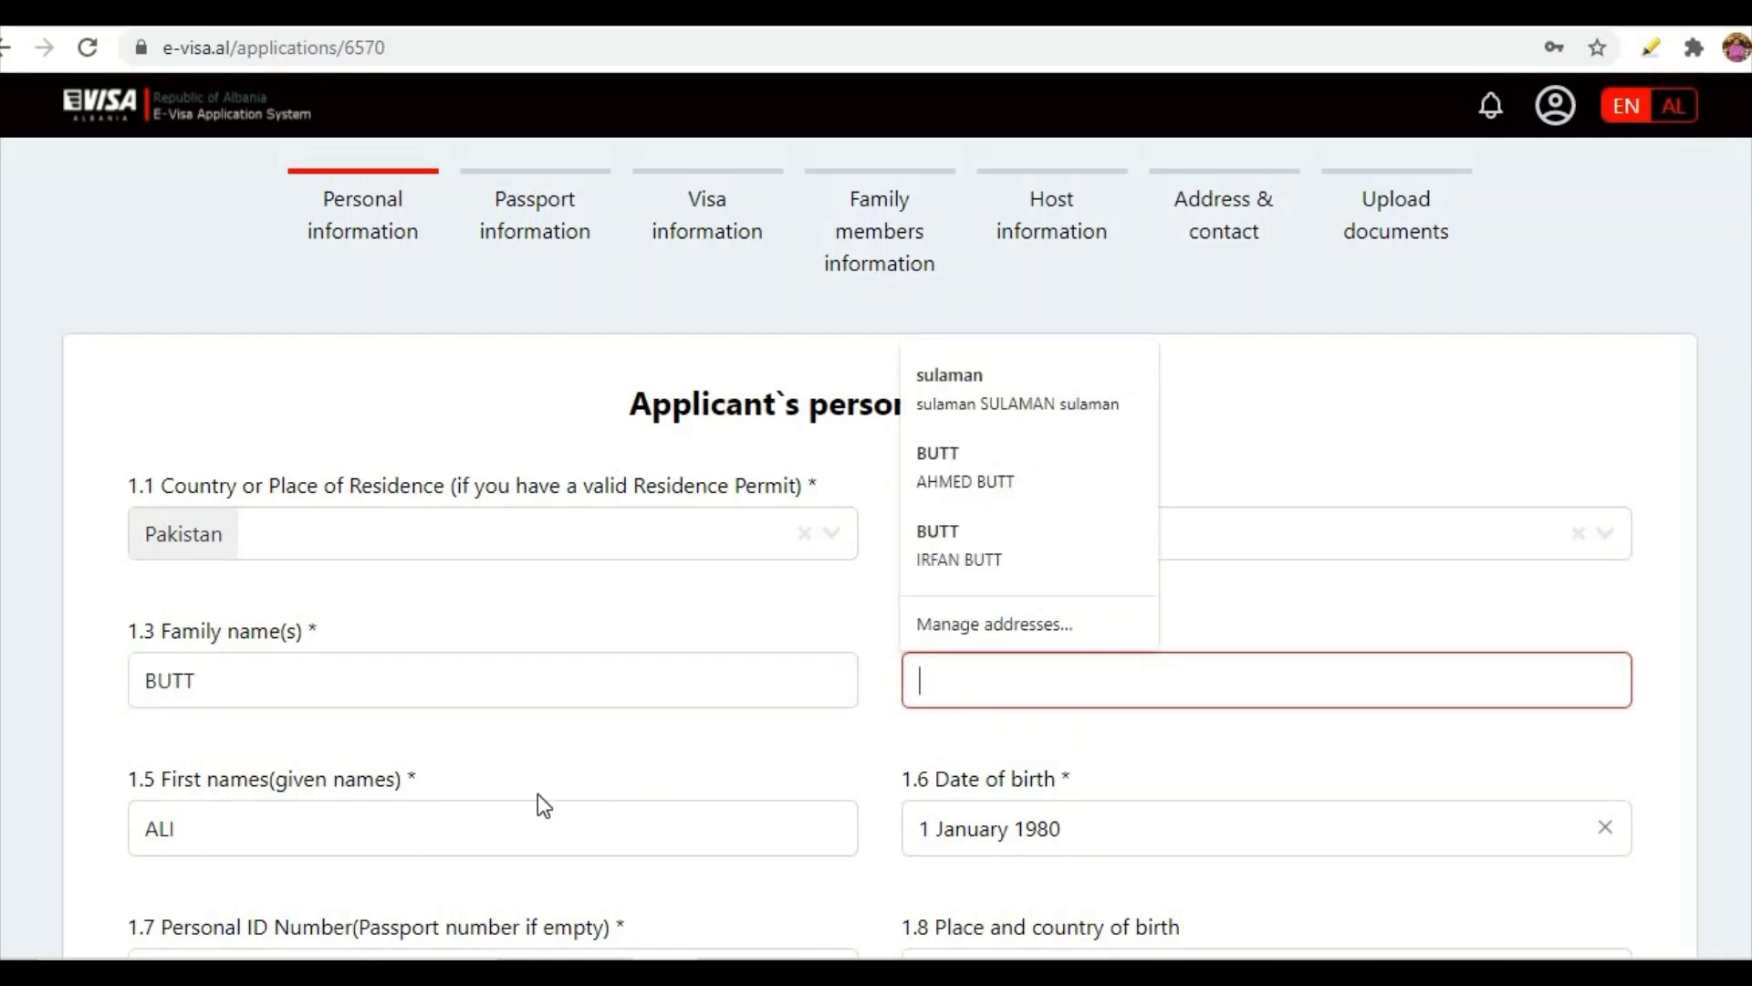
{"action": "scroll", "coordinate": [583, 752], "scroll_direction": "down", "scroll_amount": 1}
{"action": "left_click_drag", "start_coordinate": [377, 704], "coordinate": [106, 705]}
{"action": "left_click", "coordinate": [80, 734]}
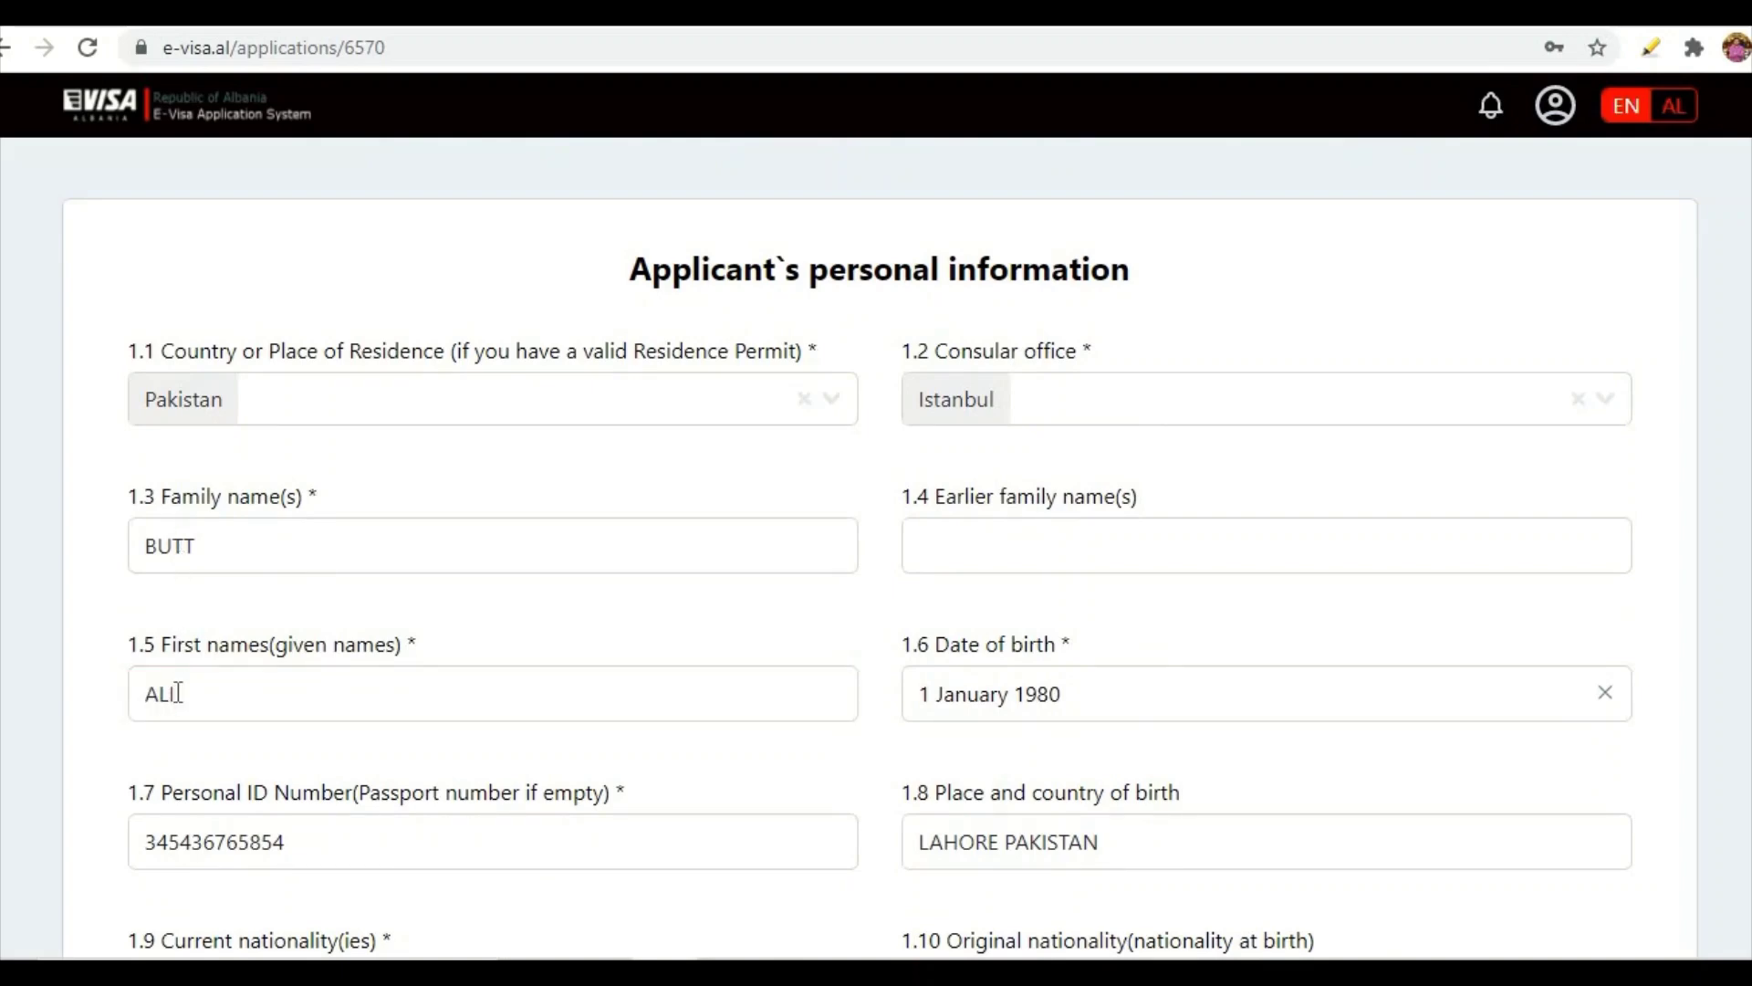
{"action": "scroll", "coordinate": [179, 633], "scroll_direction": "down", "scroll_amount": 3}
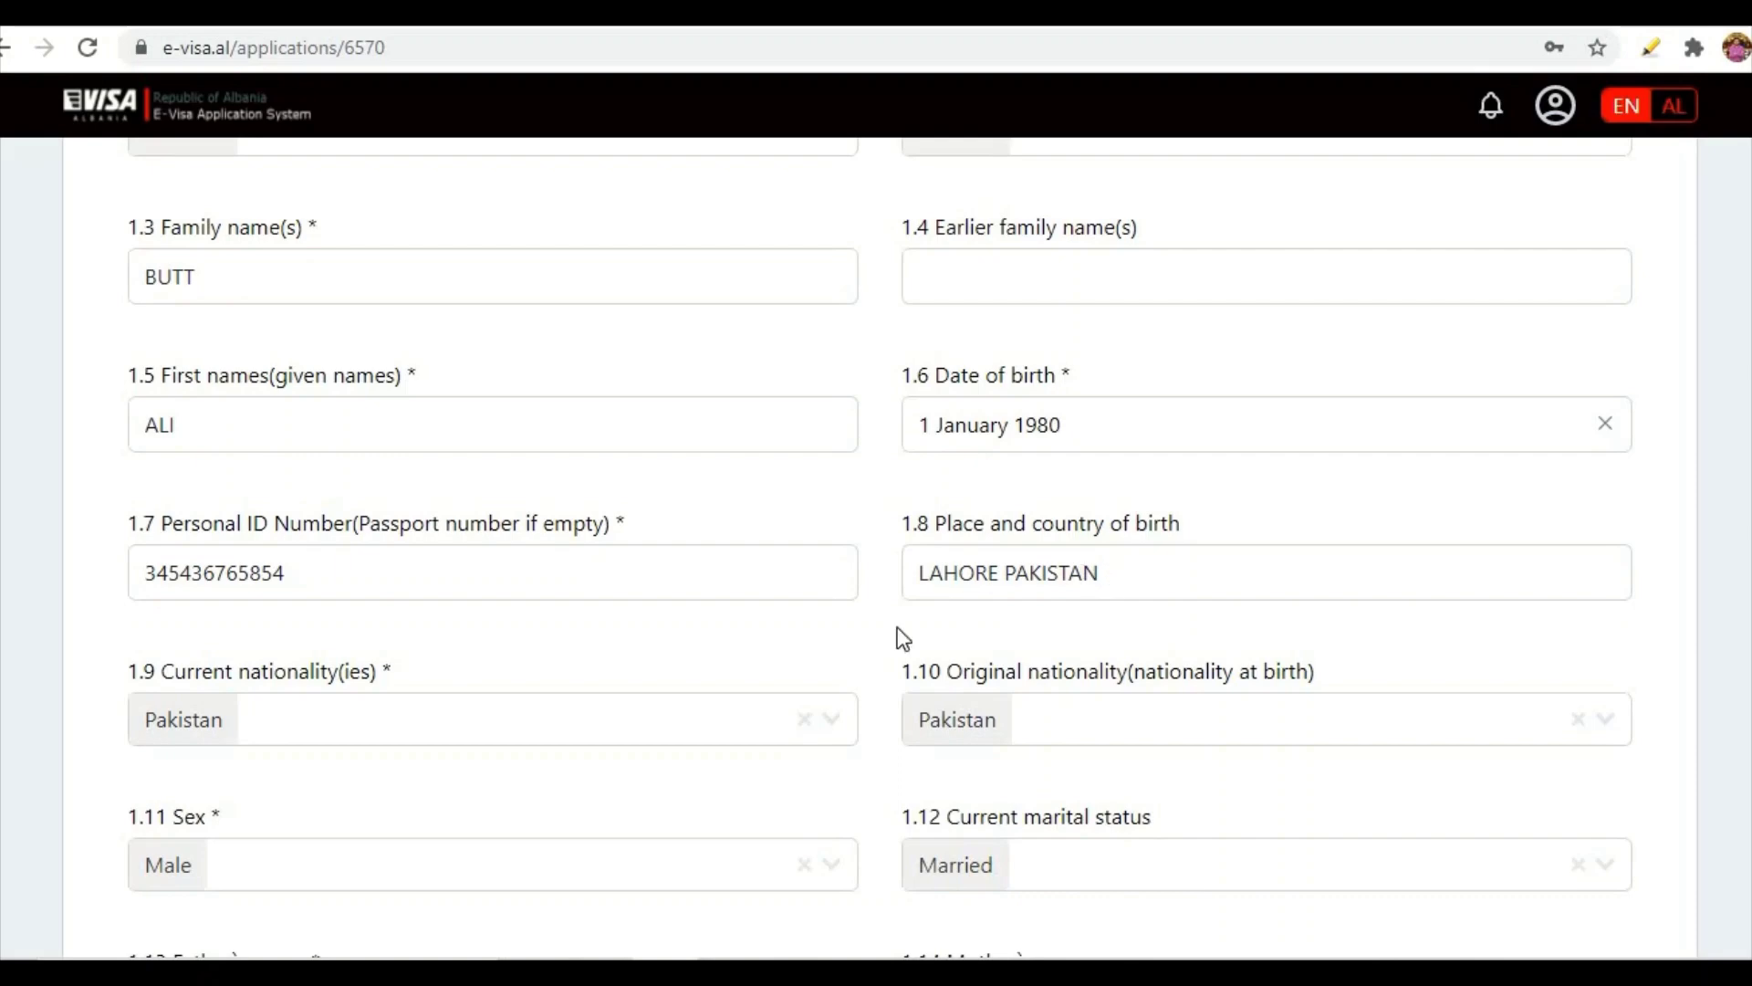
{"action": "scroll", "coordinate": [743, 629], "scroll_direction": "down", "scroll_amount": 1}
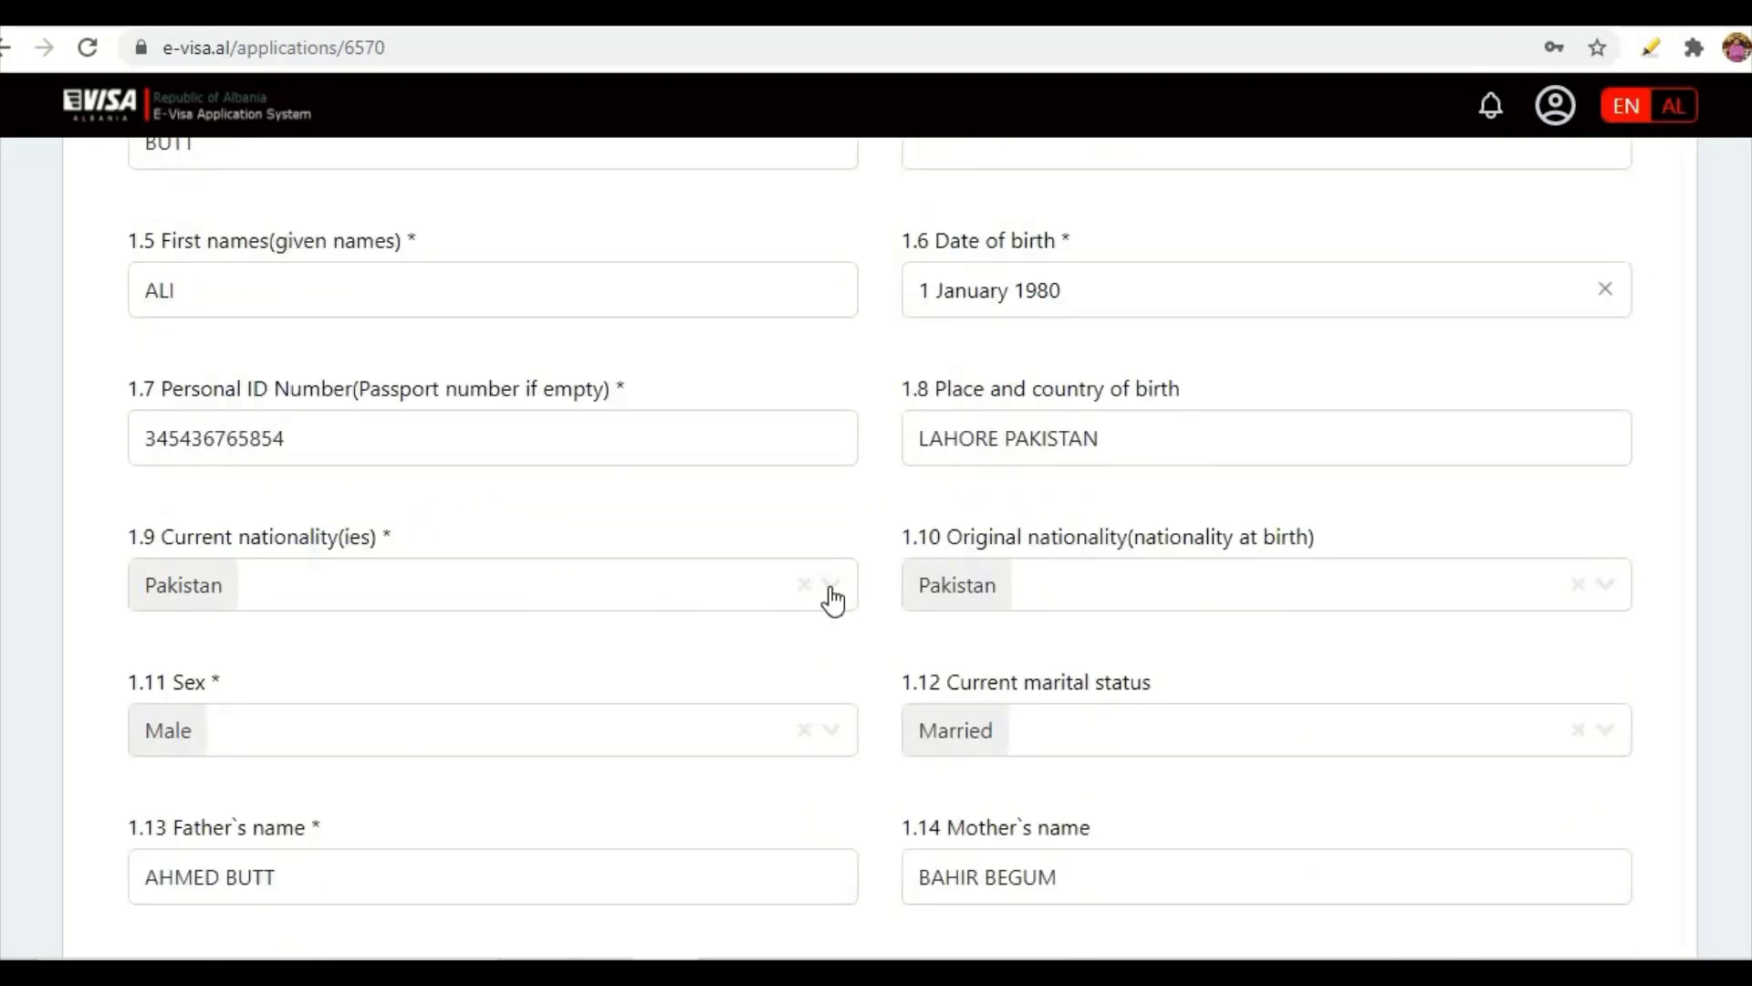
{"action": "left_click", "coordinate": [833, 600]}
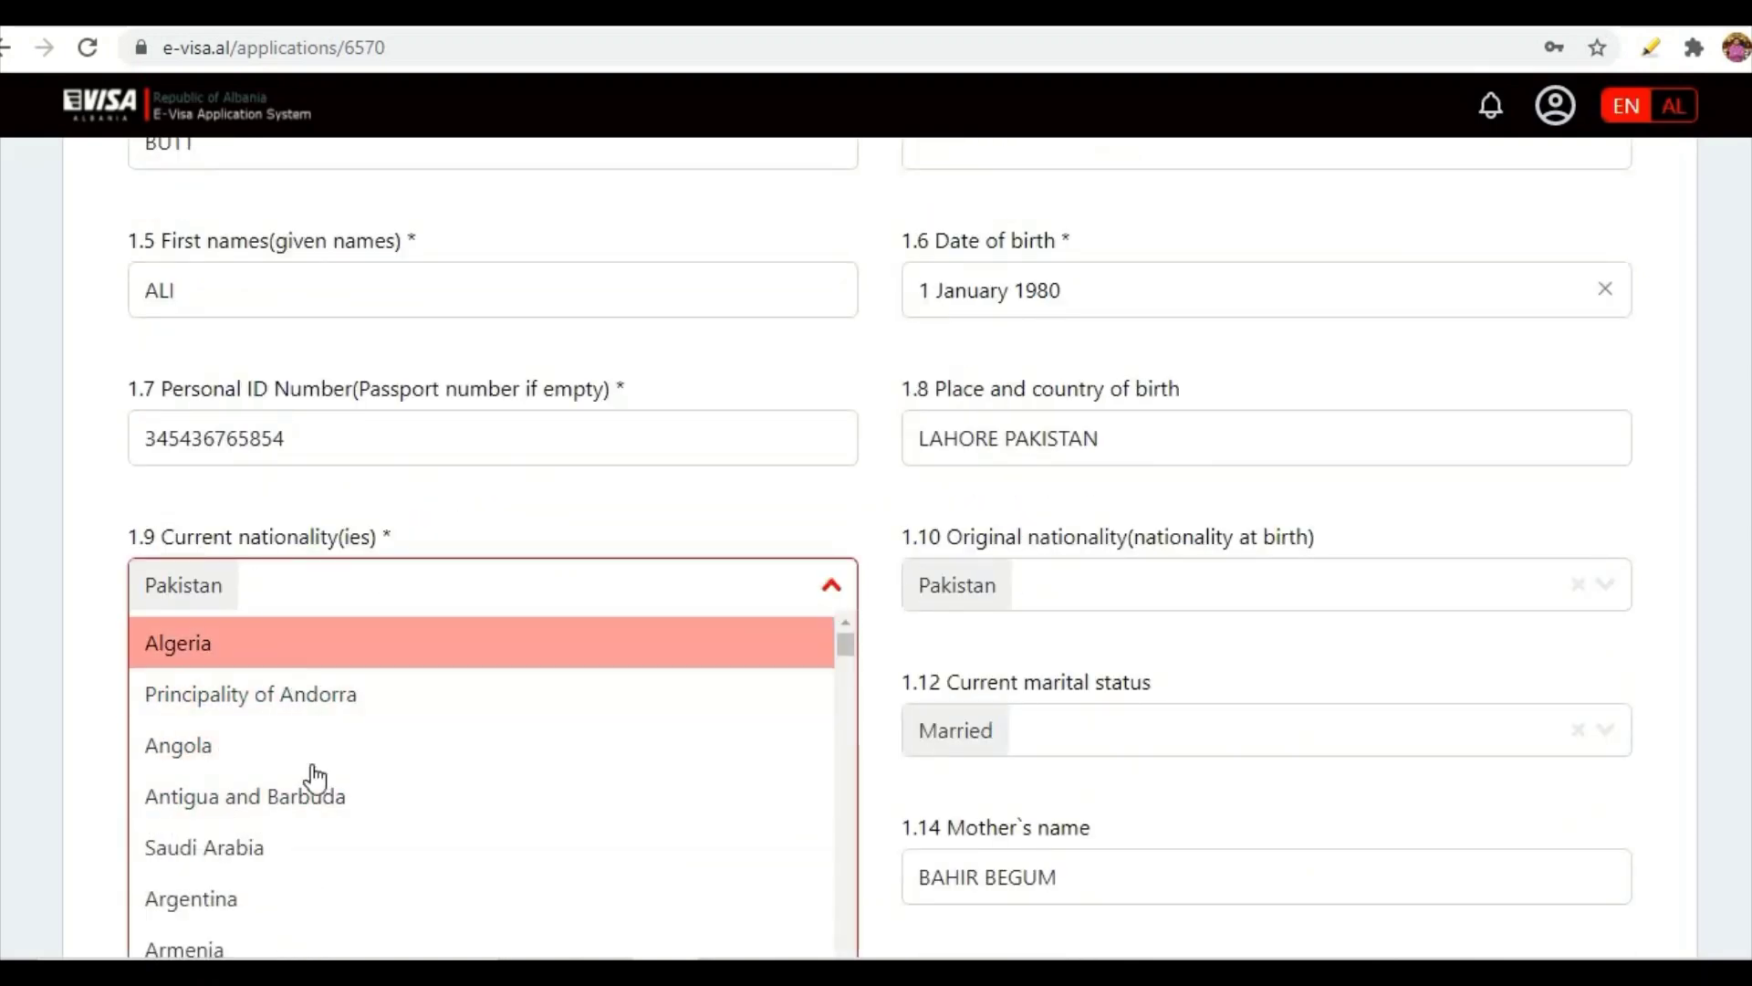
{"action": "left_click", "coordinate": [687, 518]}
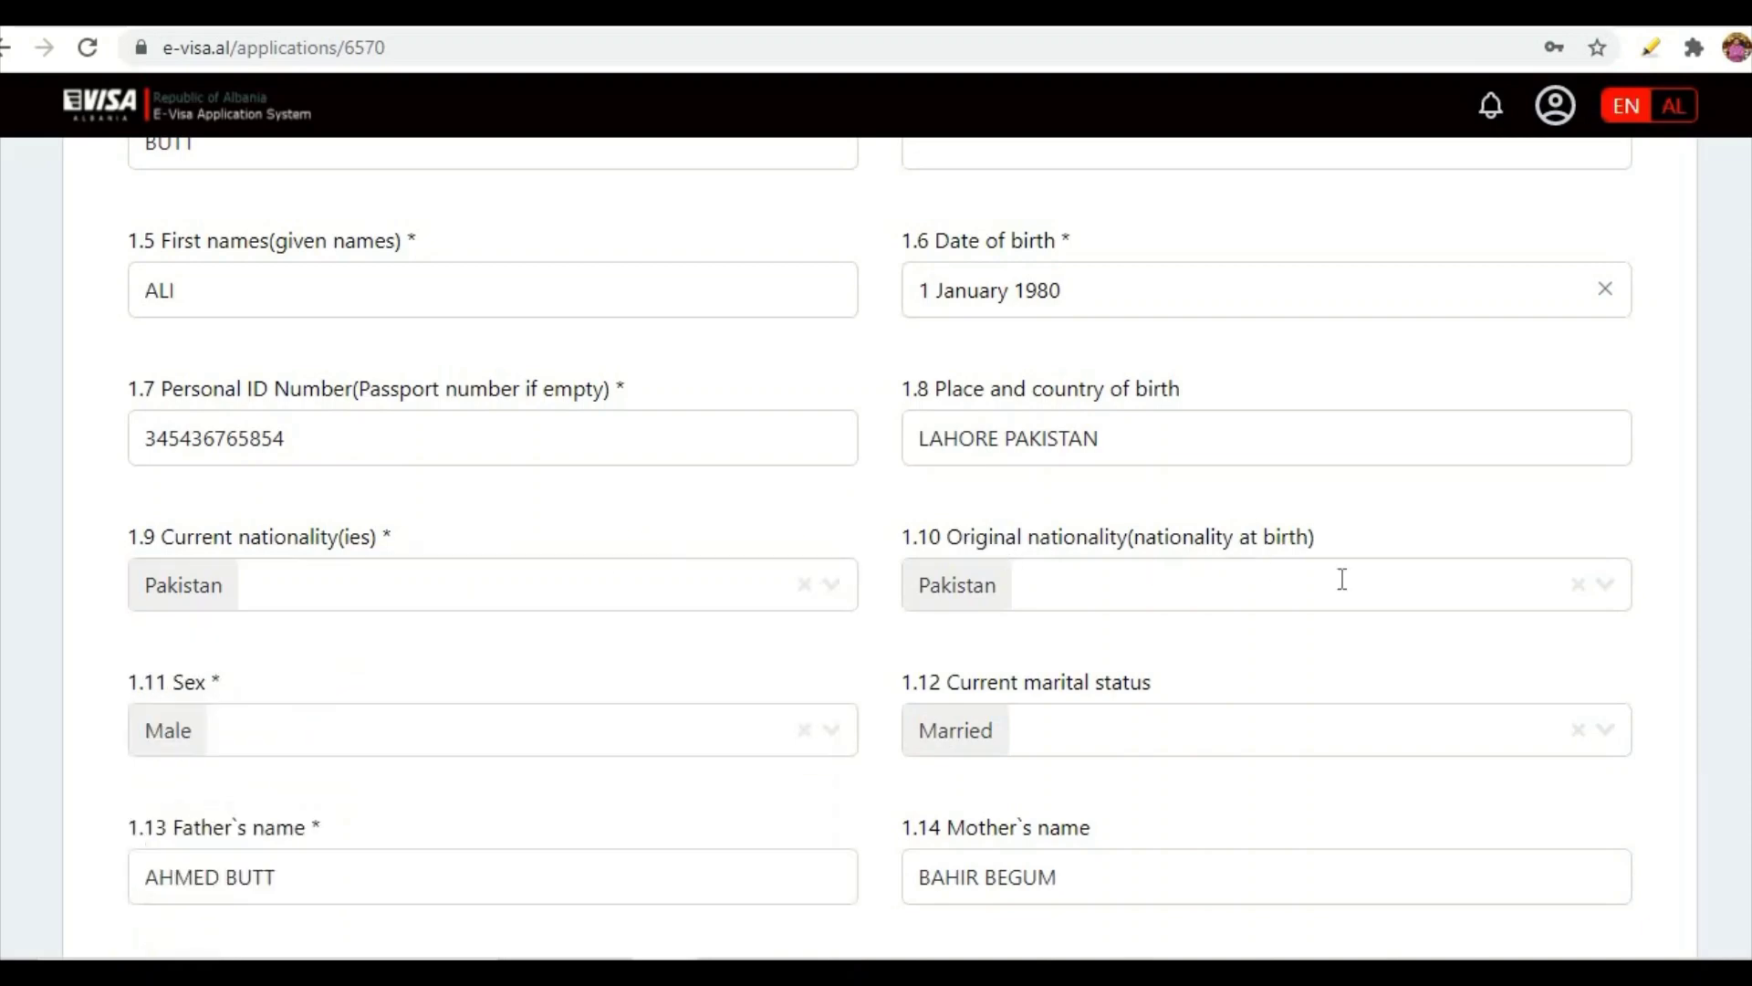
{"action": "left_click", "coordinate": [1539, 577]}
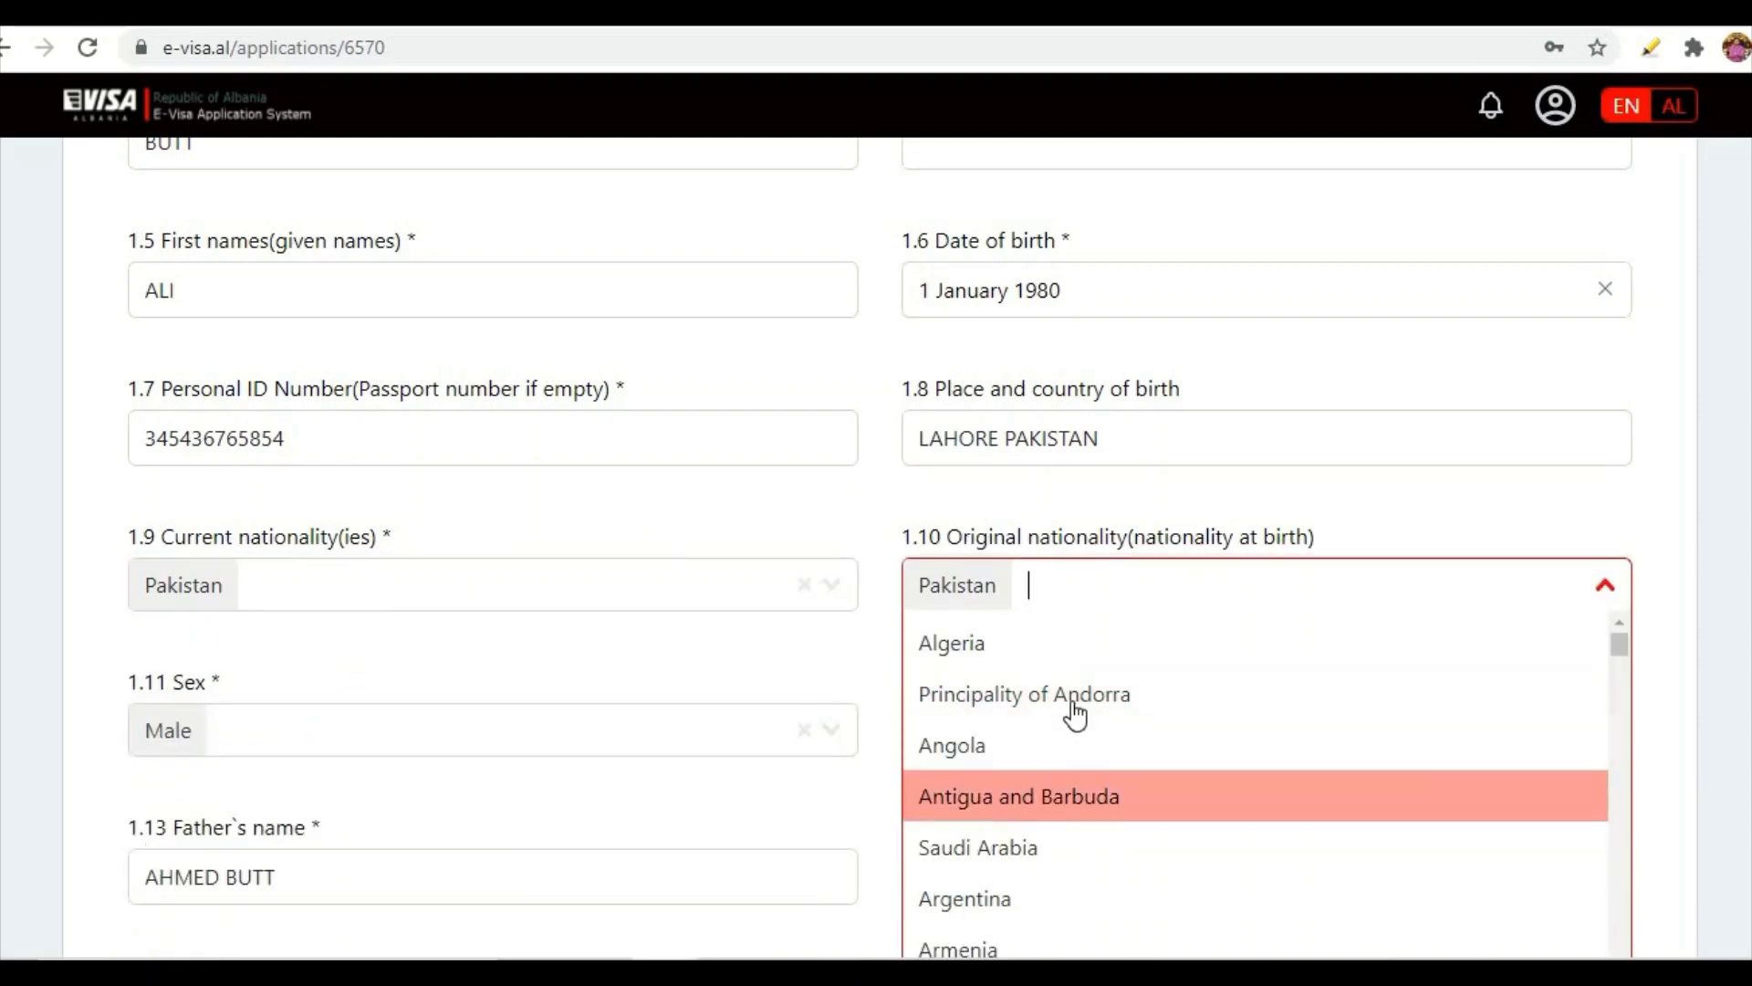
{"action": "left_click", "coordinate": [641, 697]}
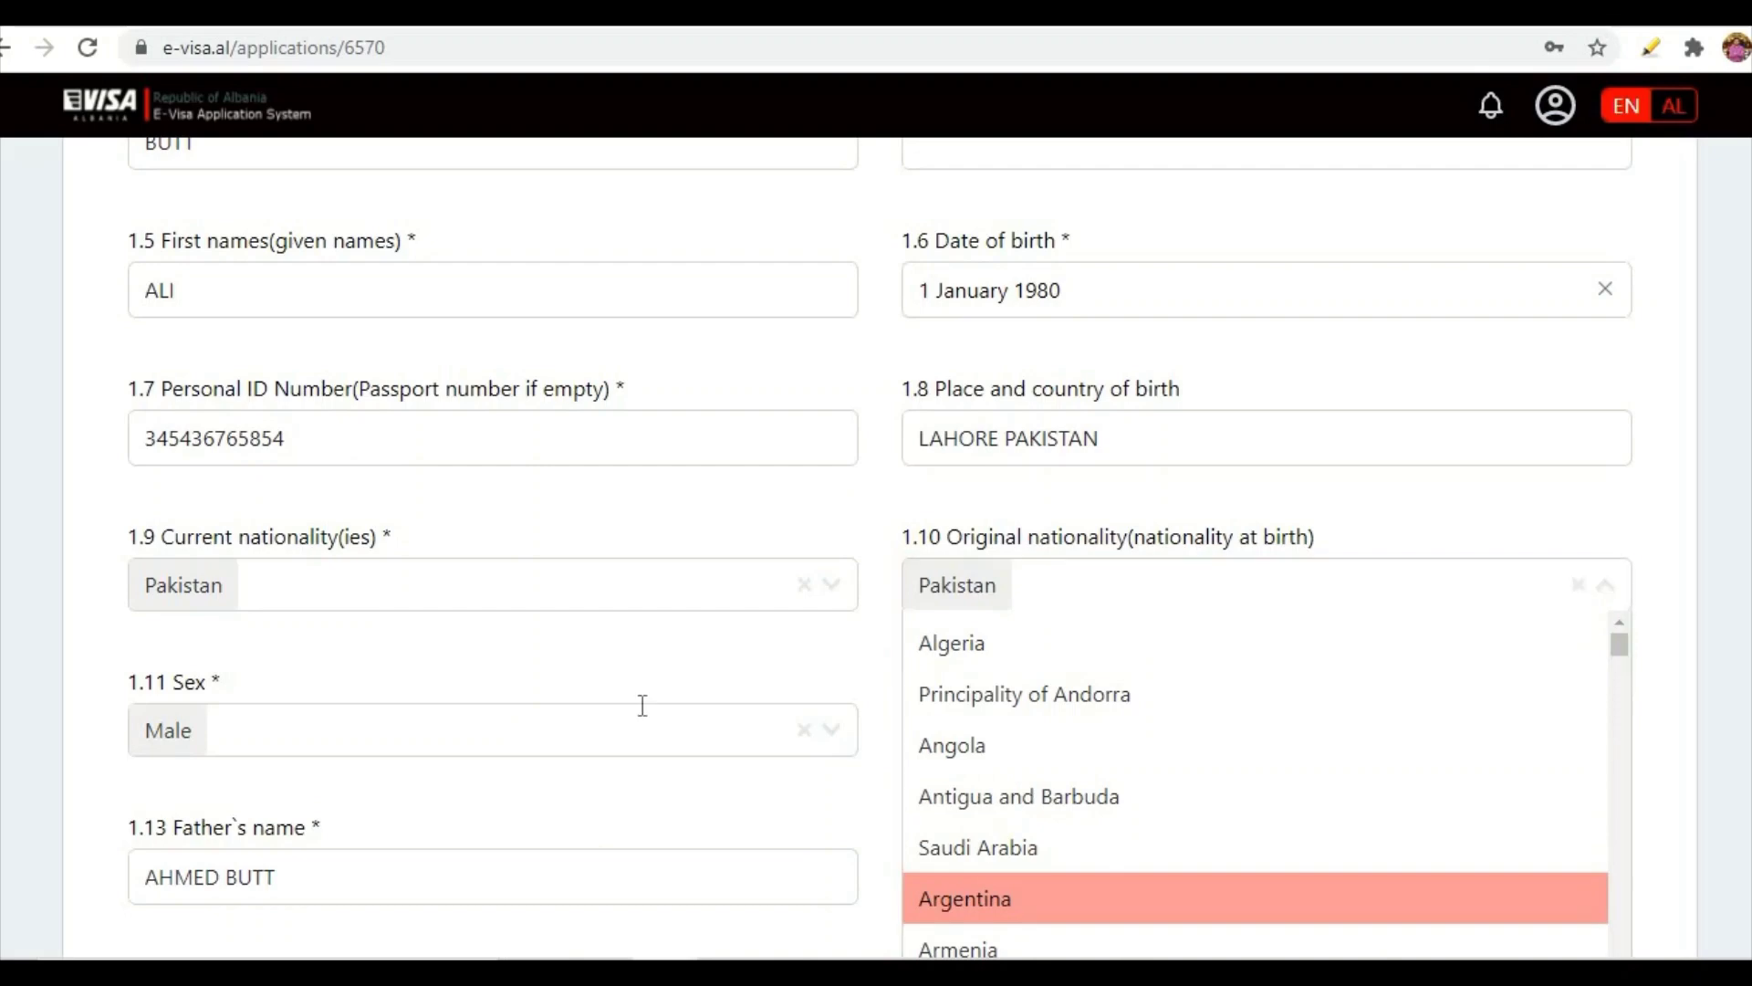
{"action": "scroll", "coordinate": [677, 701], "scroll_direction": "down", "scroll_amount": 2}
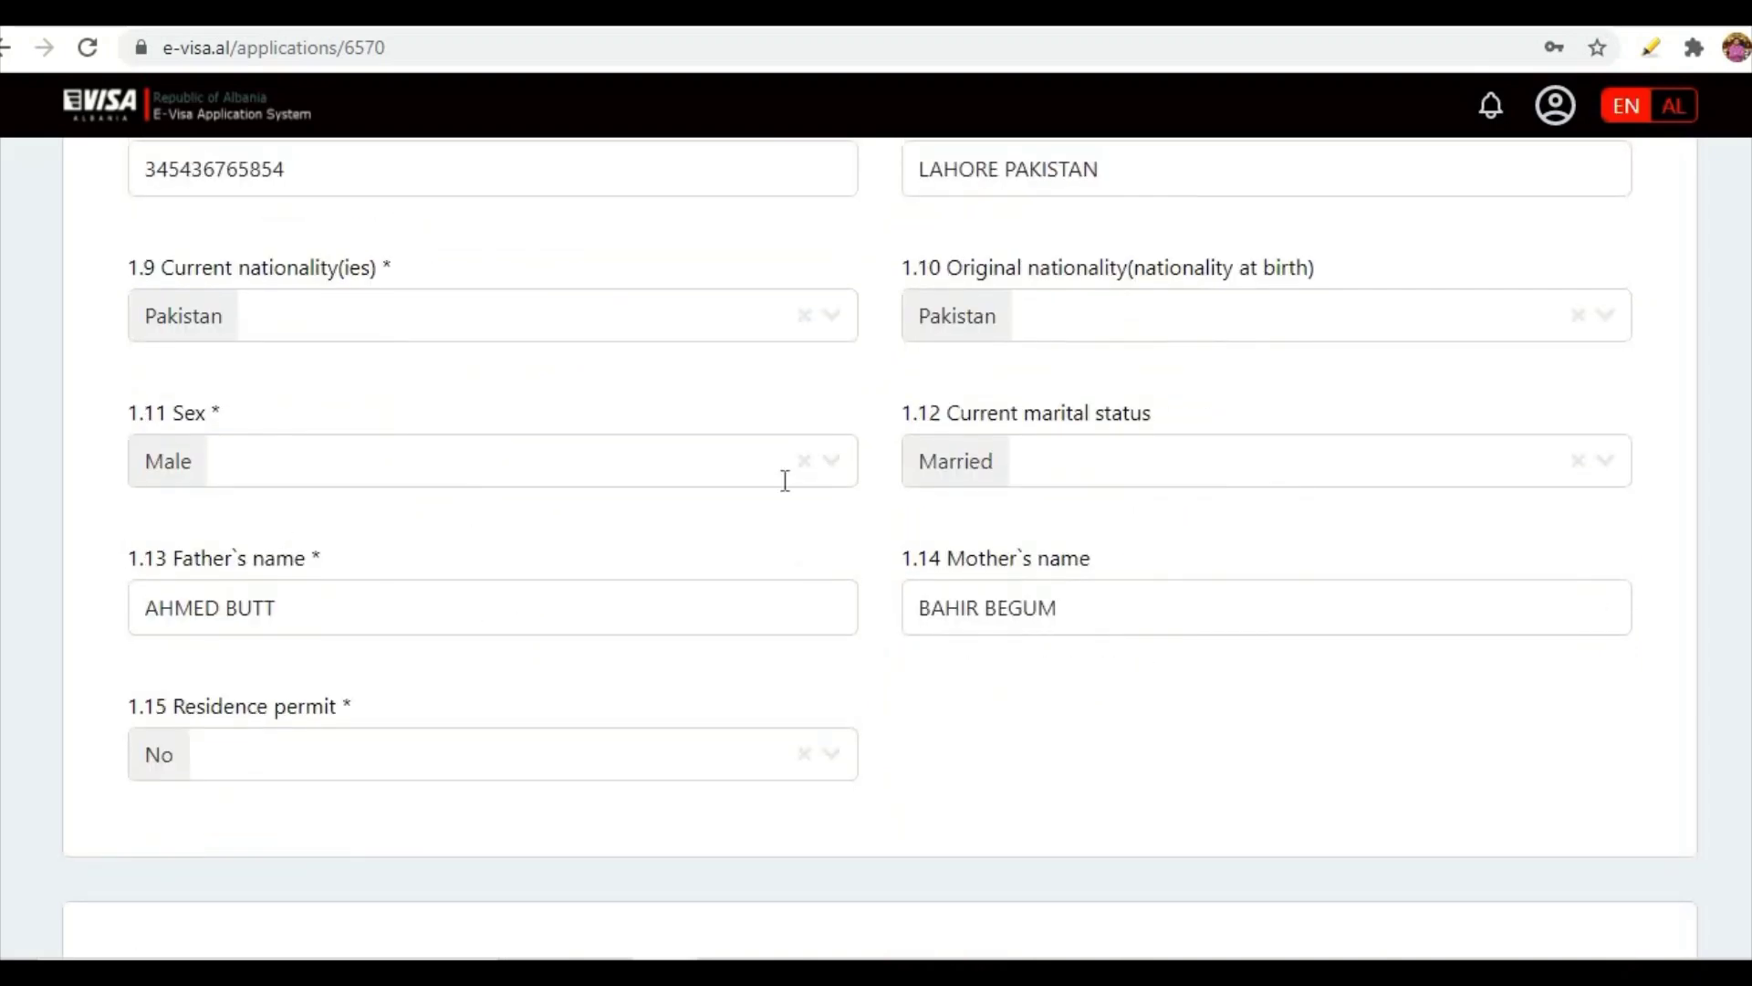
{"action": "left_click", "coordinate": [830, 469]}
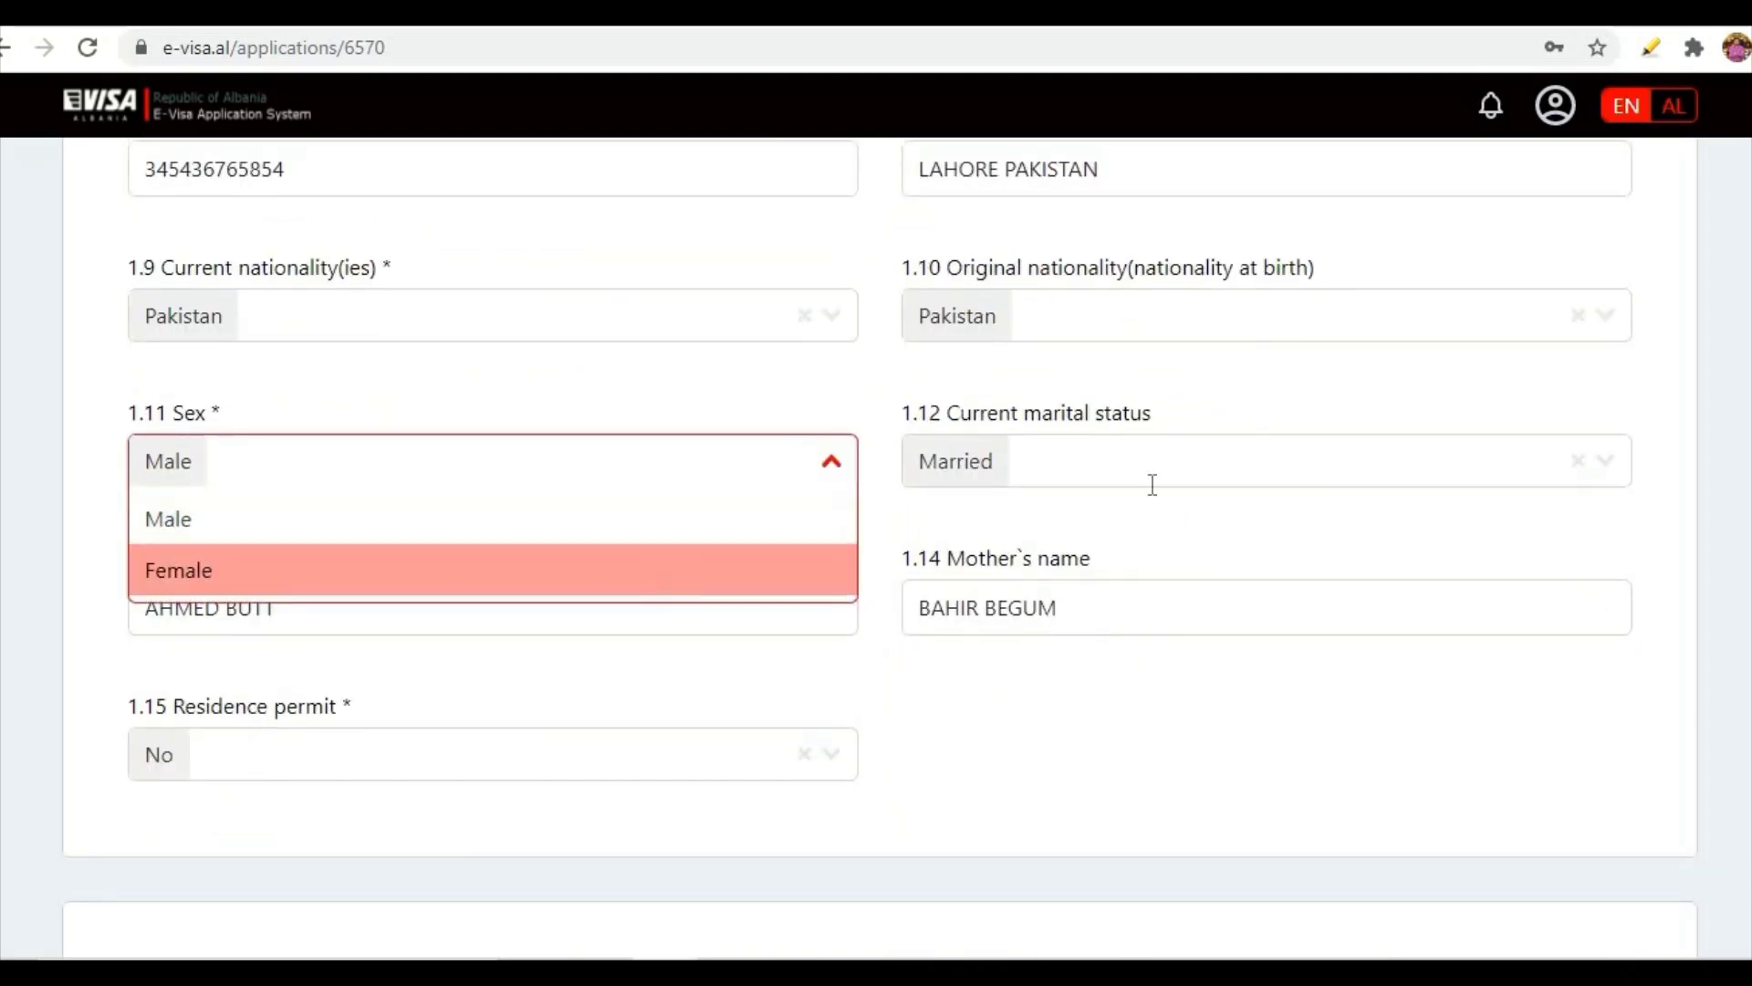
{"action": "left_click", "coordinate": [1602, 470]}
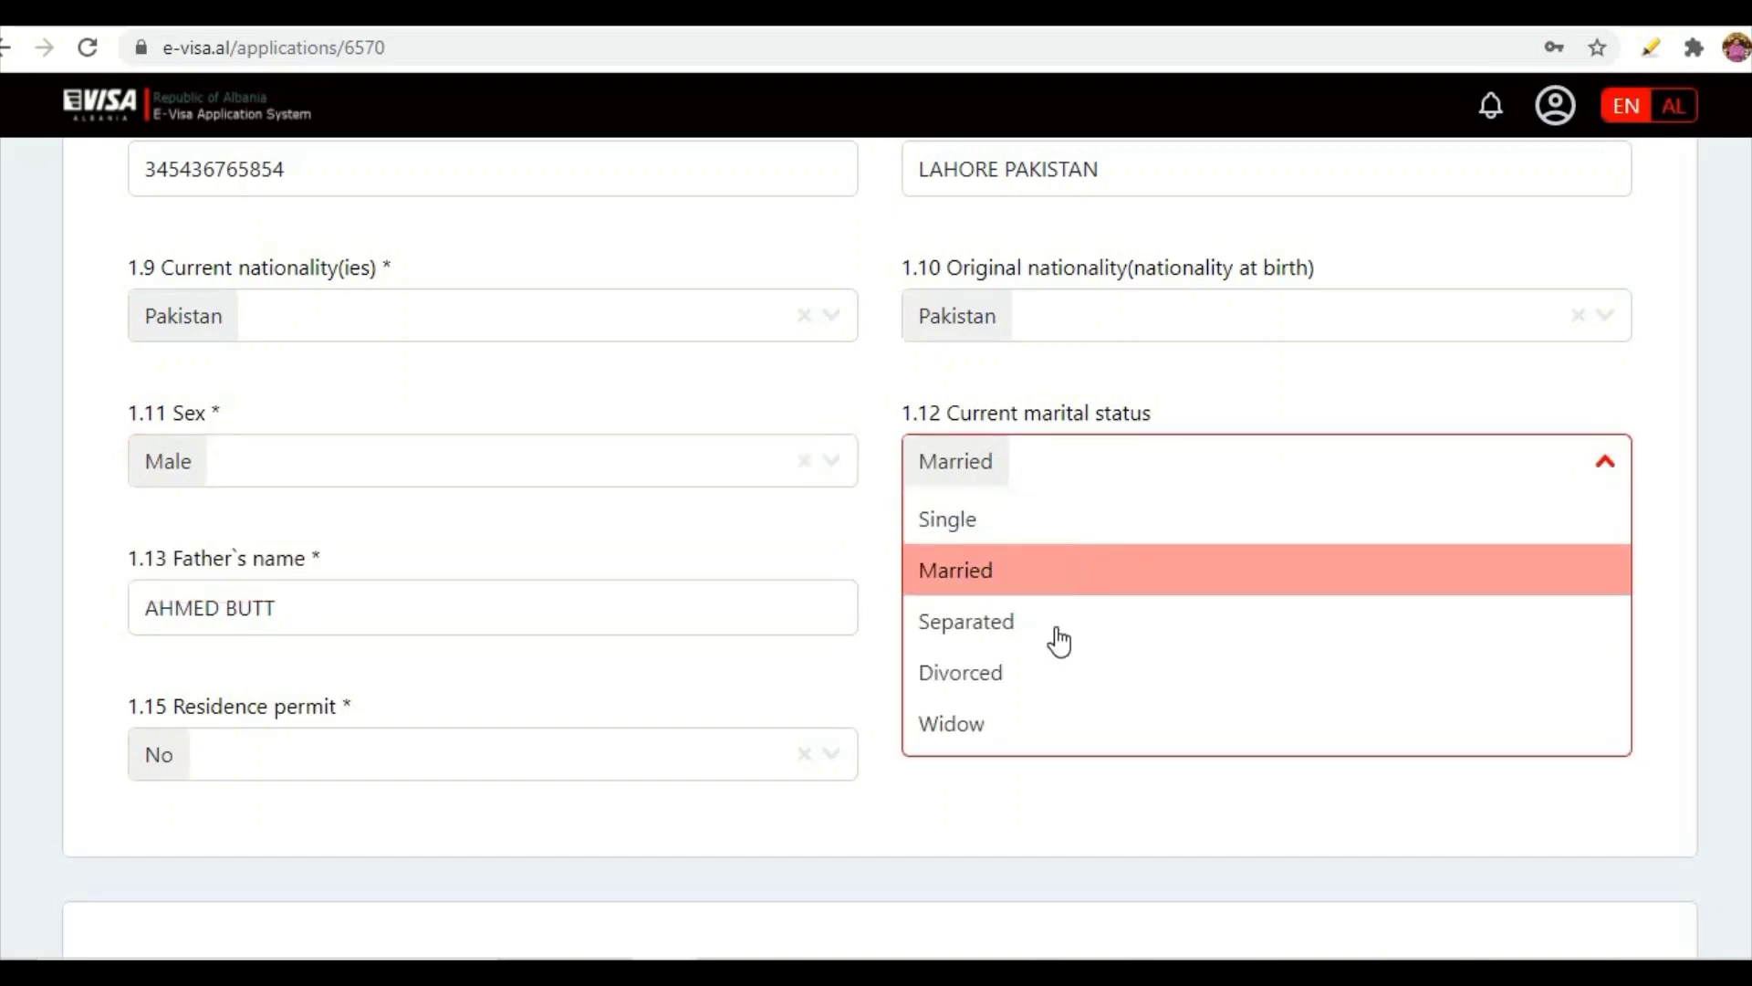
{"action": "left_click", "coordinate": [954, 584]}
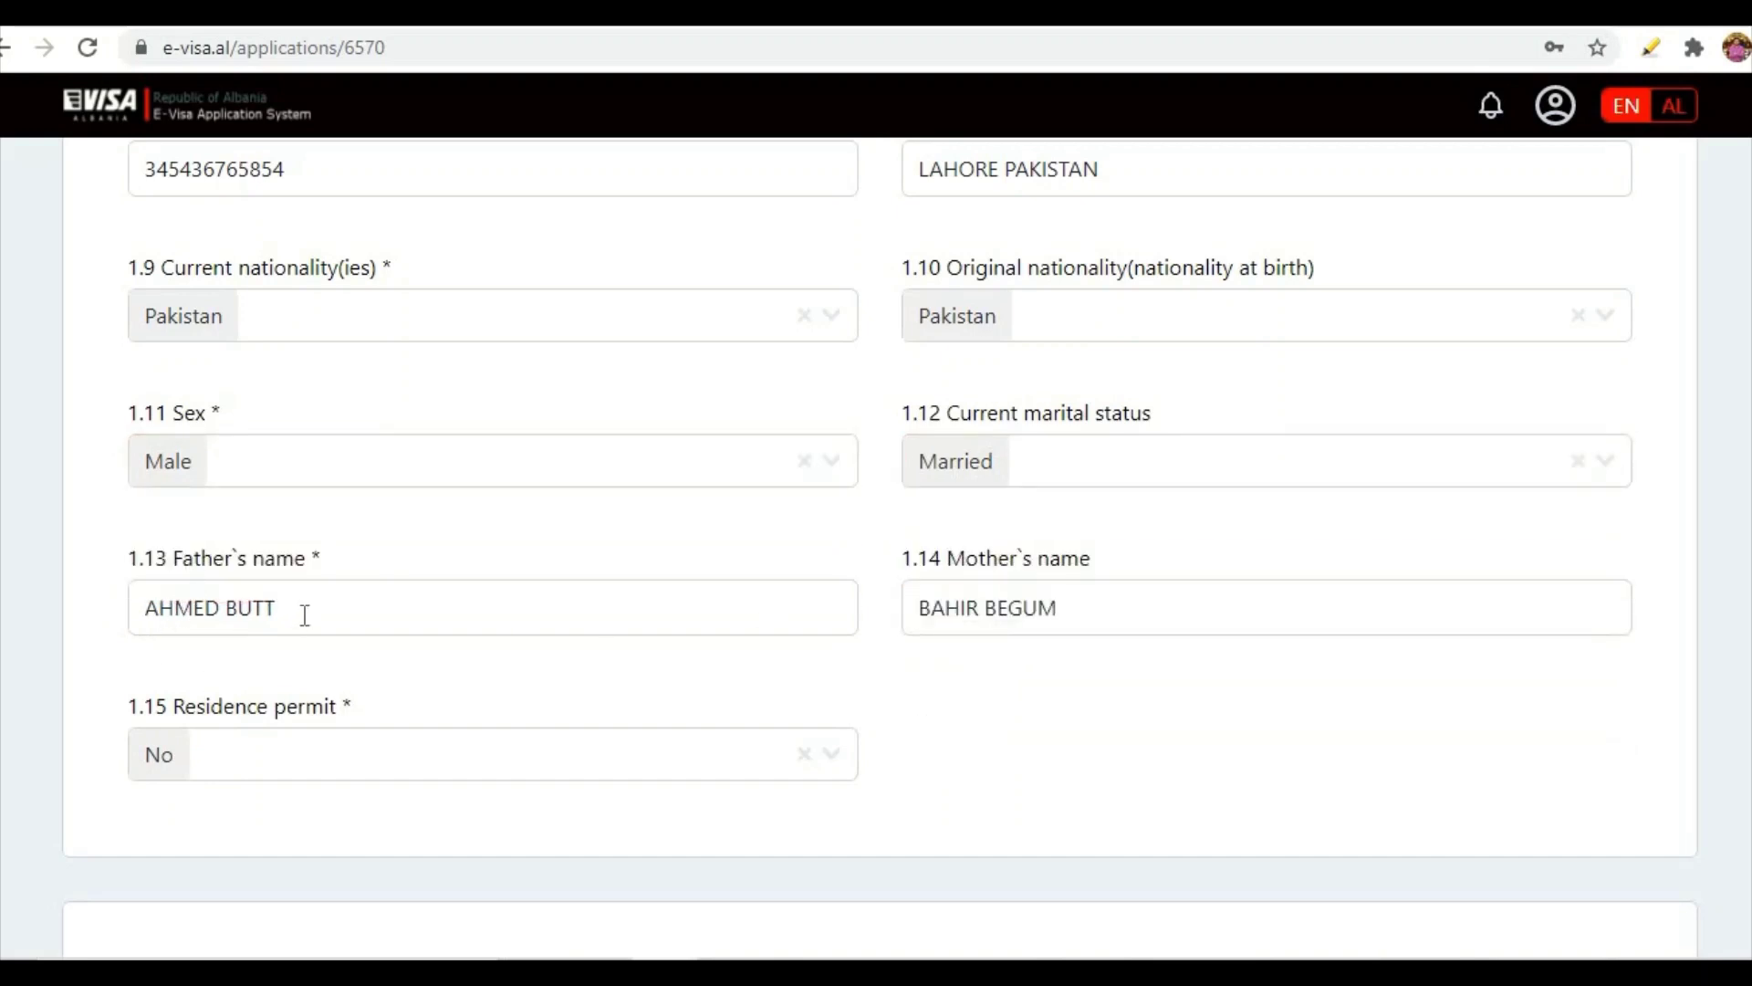
{"action": "left_click_drag", "start_coordinate": [305, 614], "coordinate": [139, 609]}
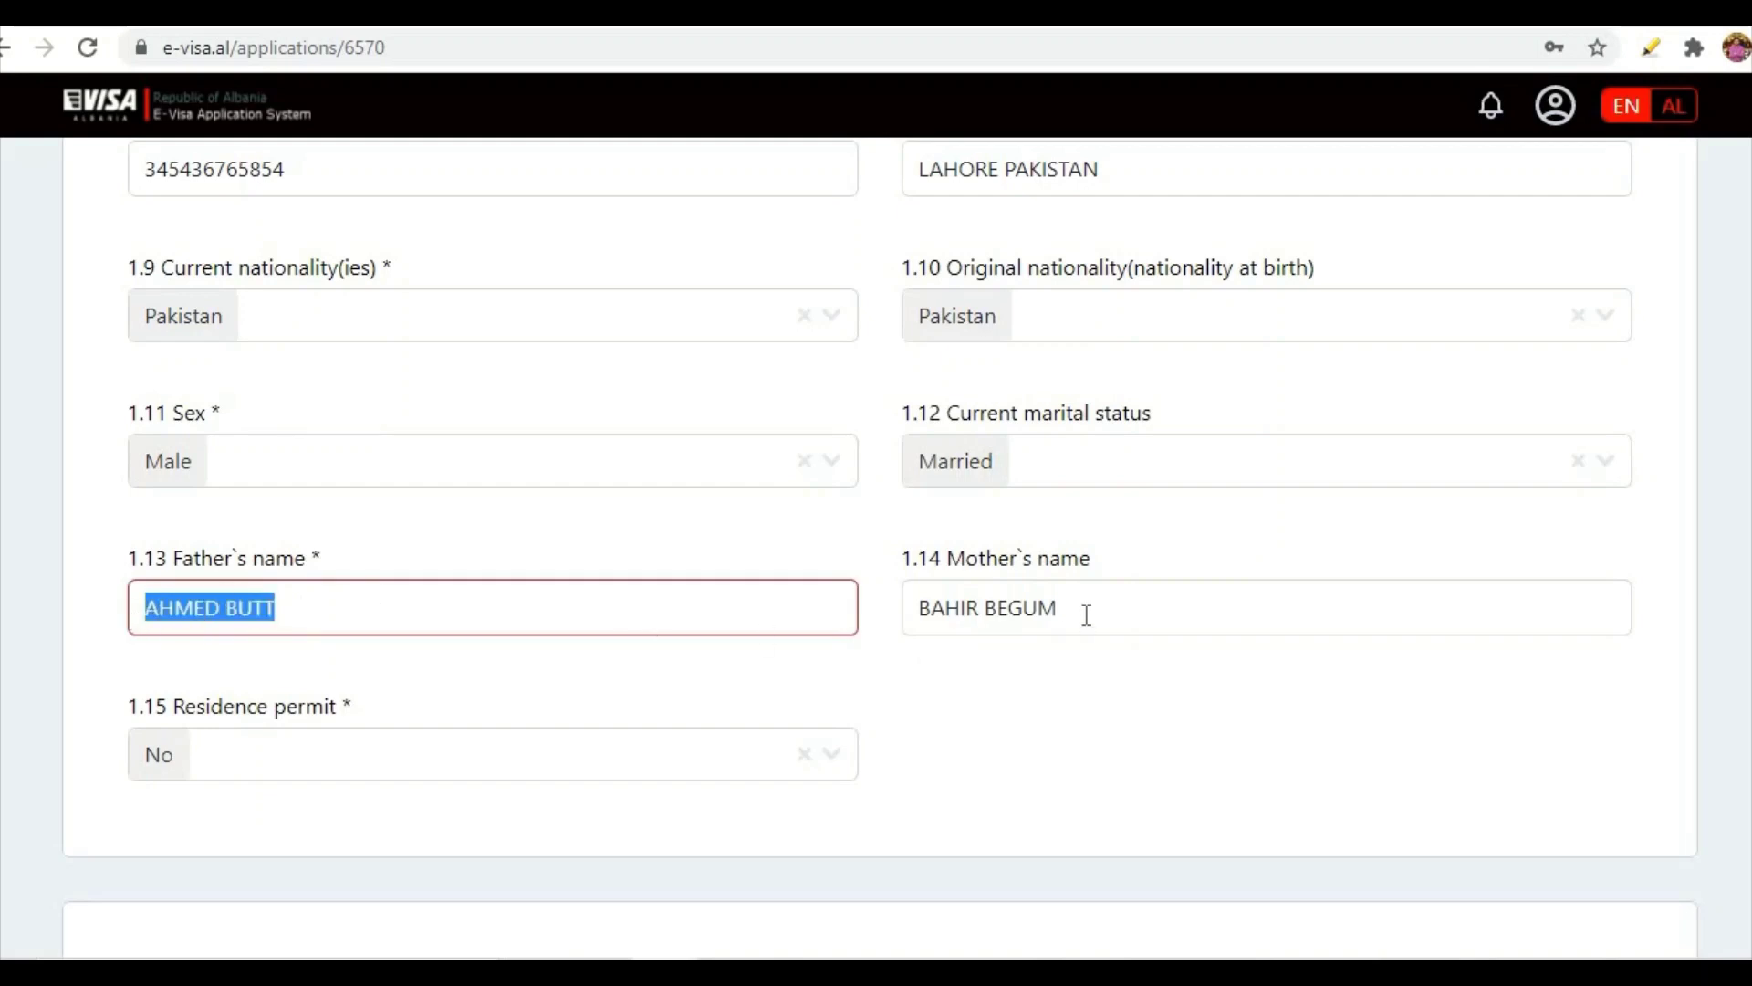
{"action": "left_click_drag", "start_coordinate": [1087, 614], "coordinate": [878, 641]}
{"action": "left_click", "coordinate": [833, 762]}
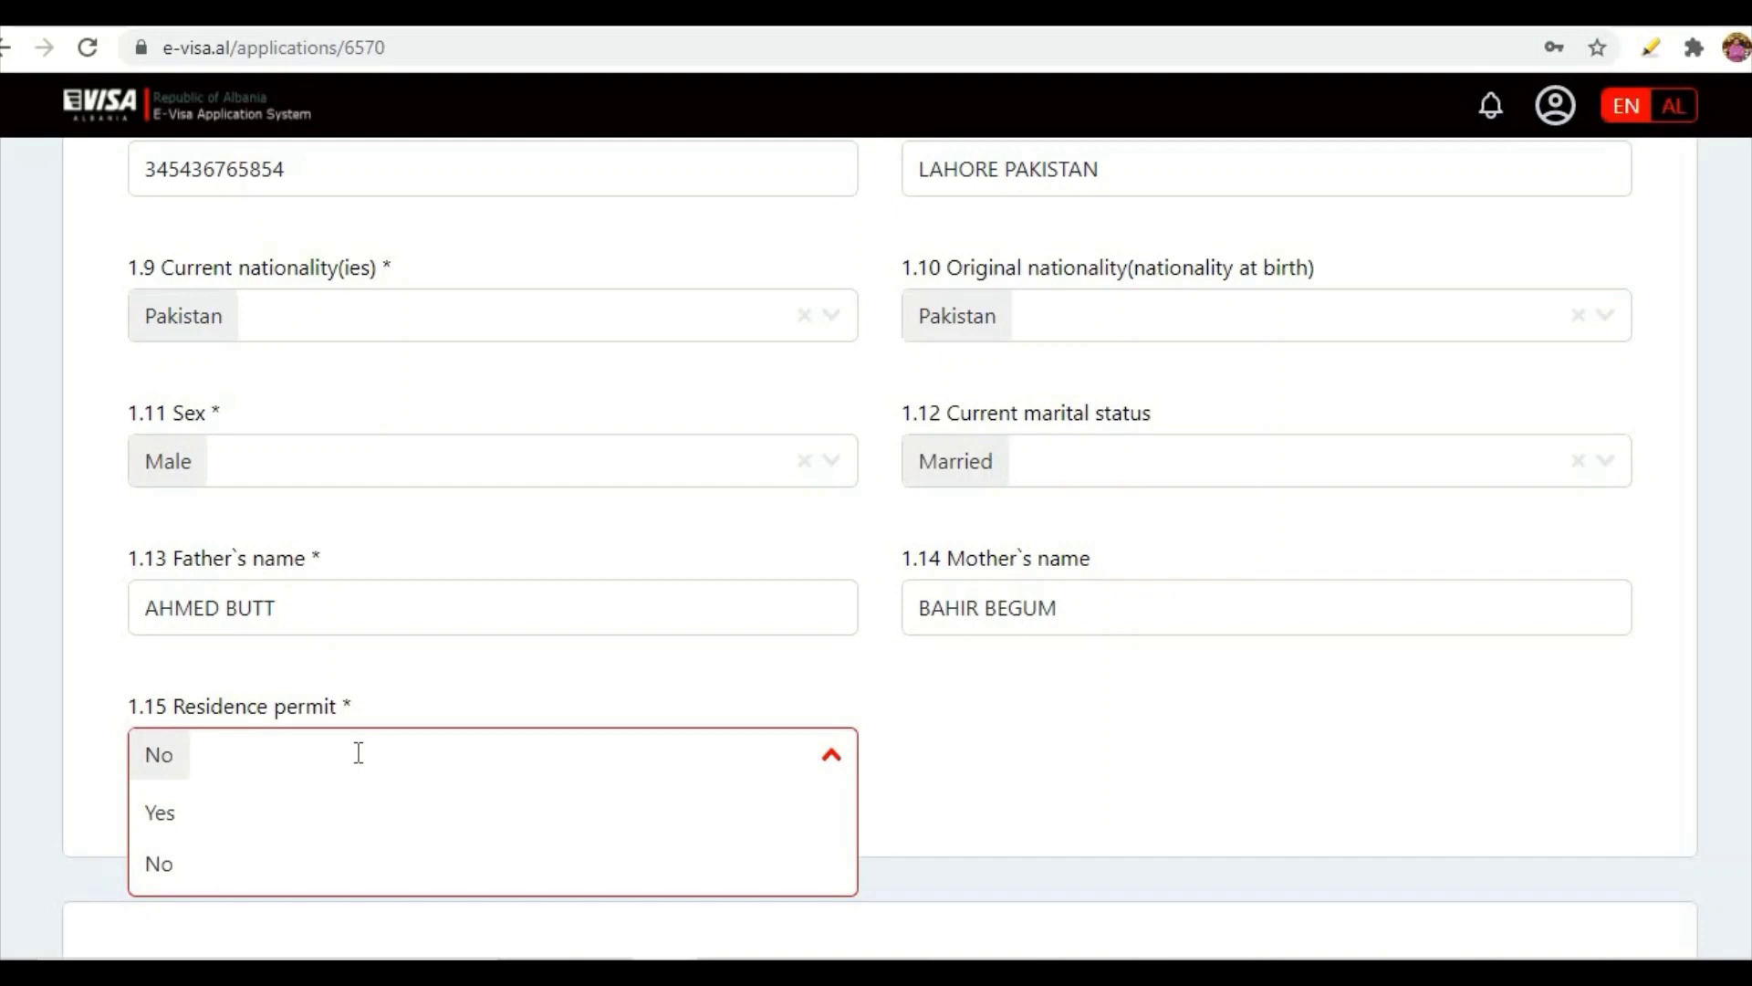
{"action": "scroll", "coordinate": [359, 753], "scroll_direction": "down", "scroll_amount": 2}
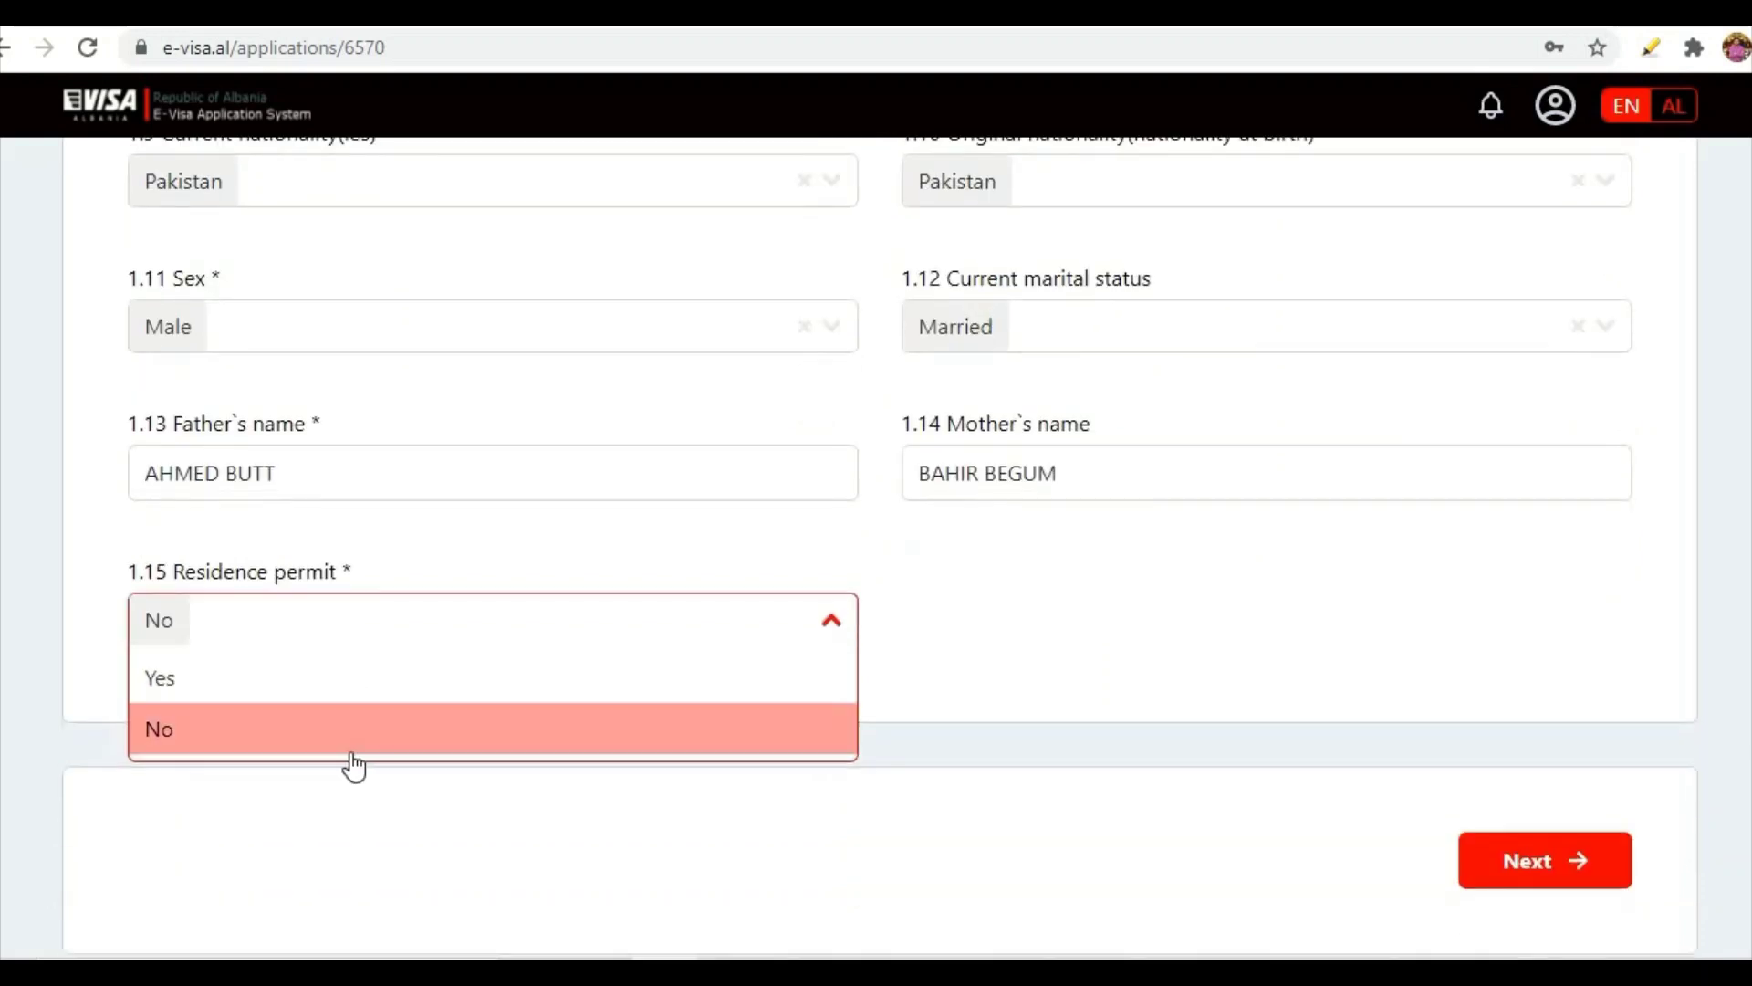
{"action": "left_click", "coordinate": [166, 732]}
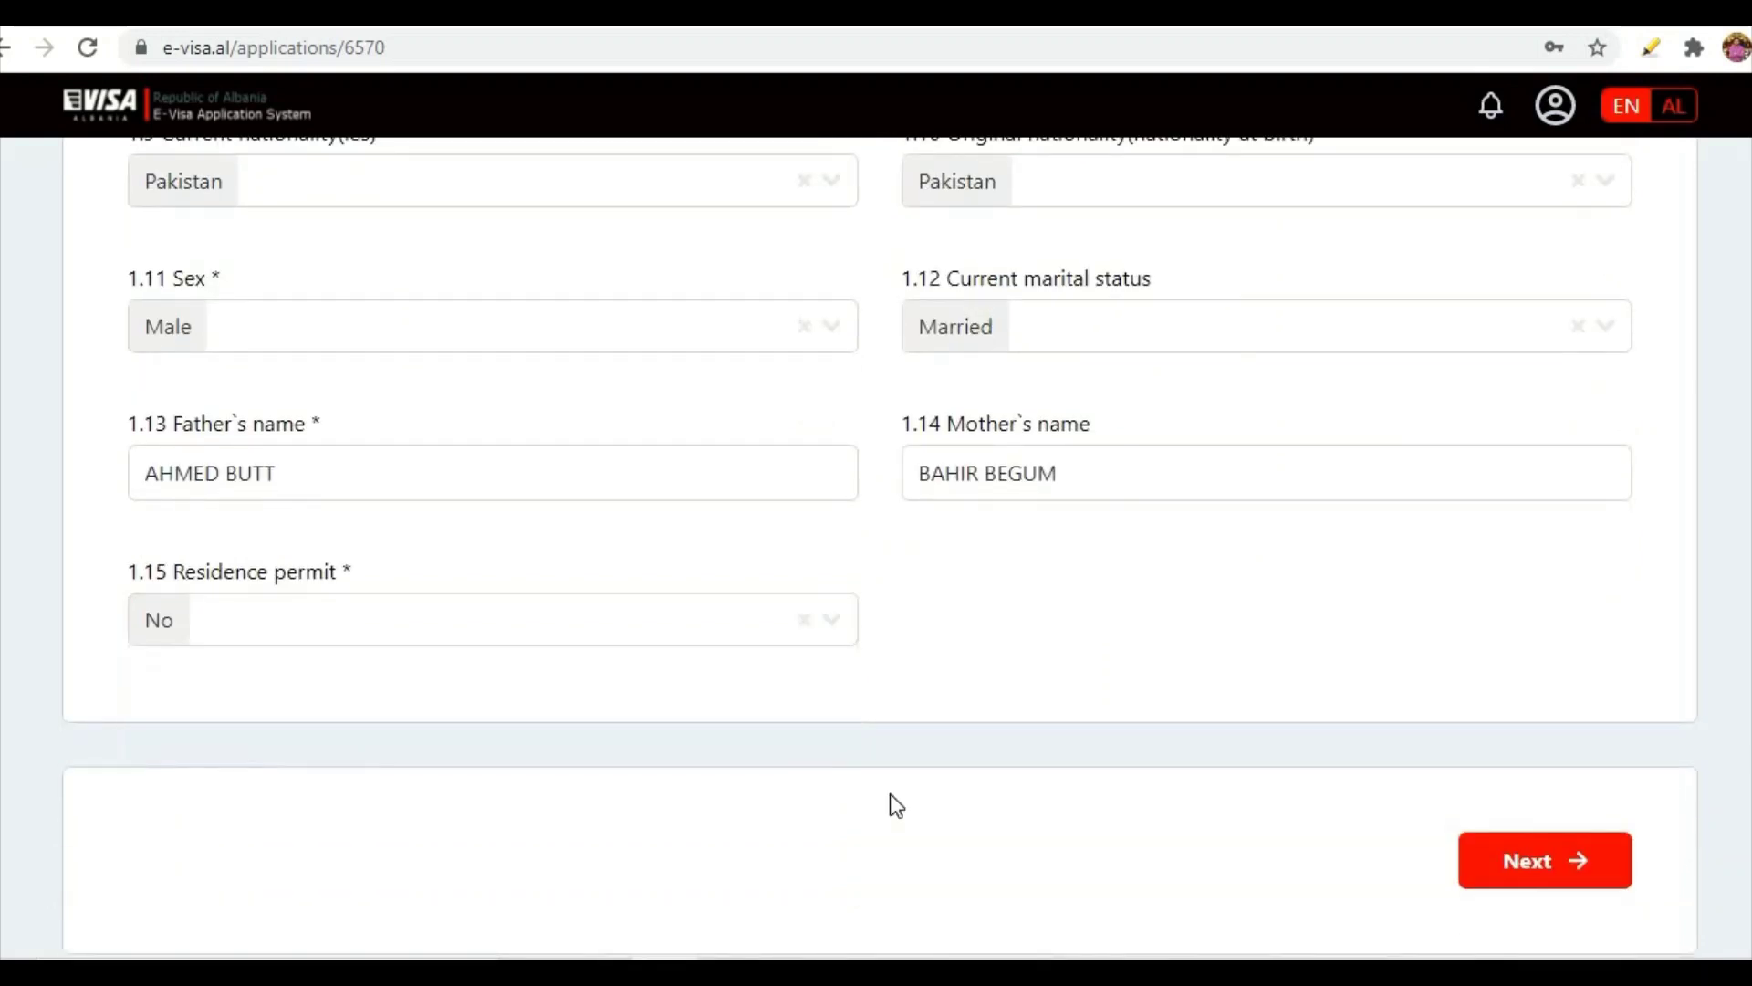
- On the passport step, keep National passport and check the number, PAKISTAN authority and issue date
{"action": "left_click", "coordinate": [1586, 863]}
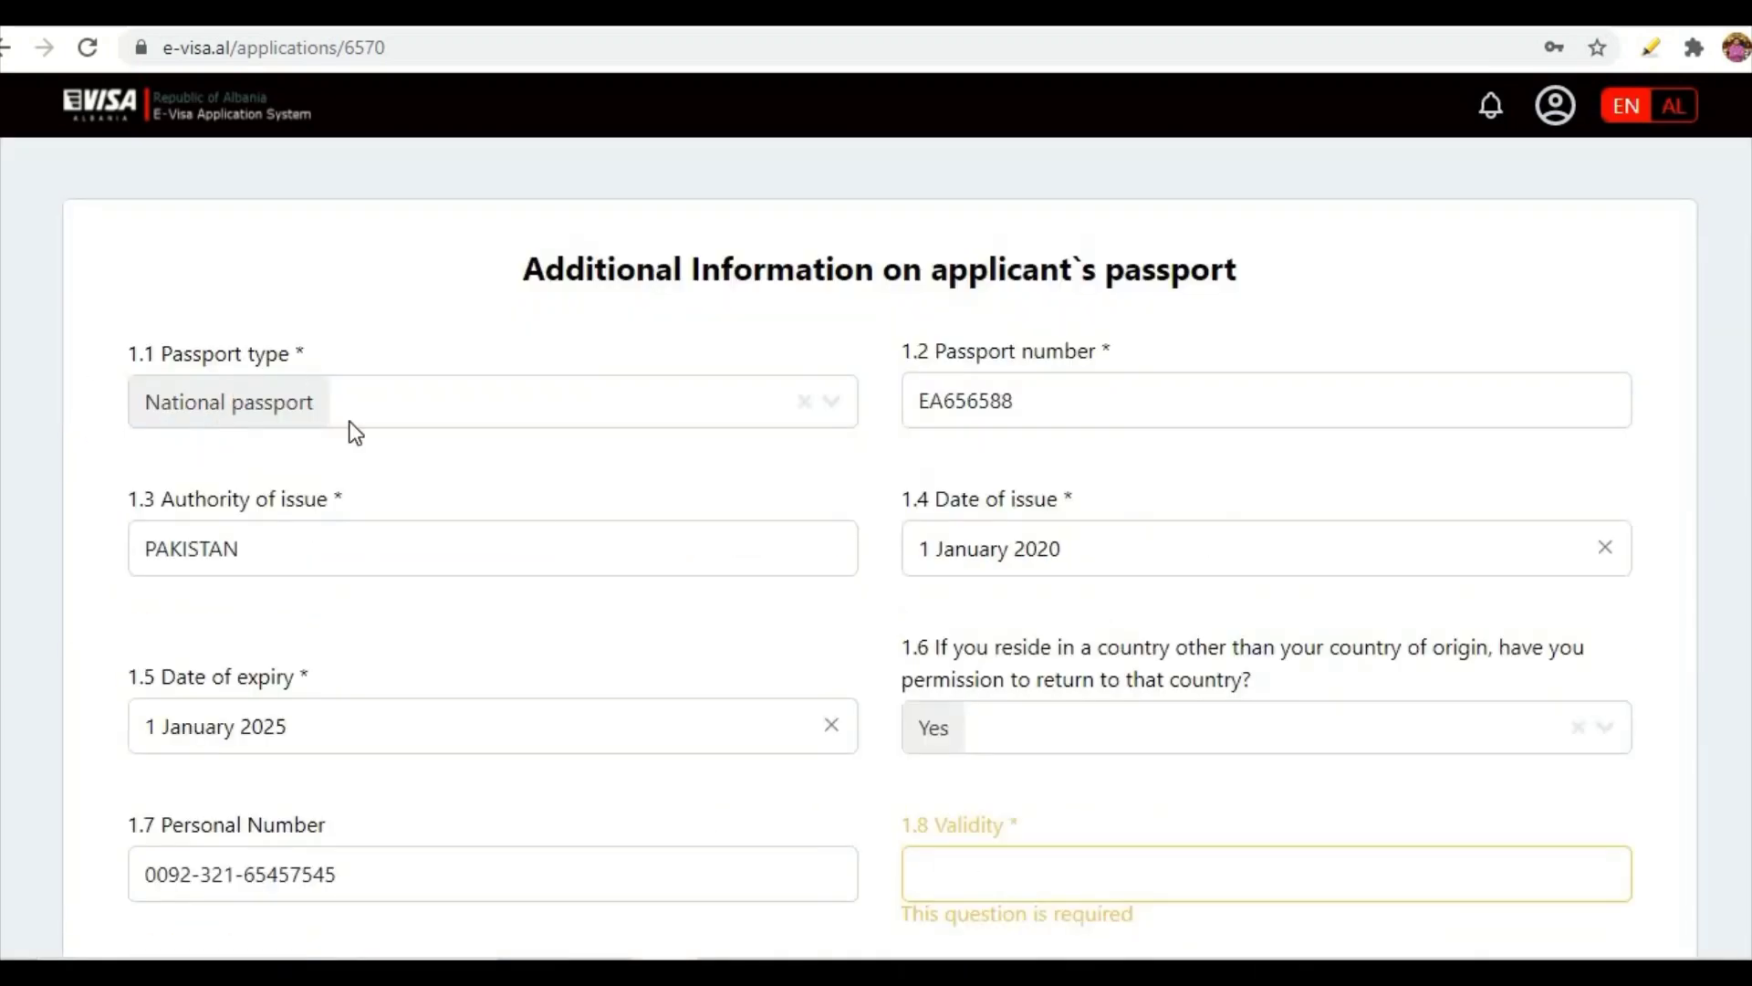
{"action": "scroll", "coordinate": [649, 705], "scroll_direction": "down", "scroll_amount": 2}
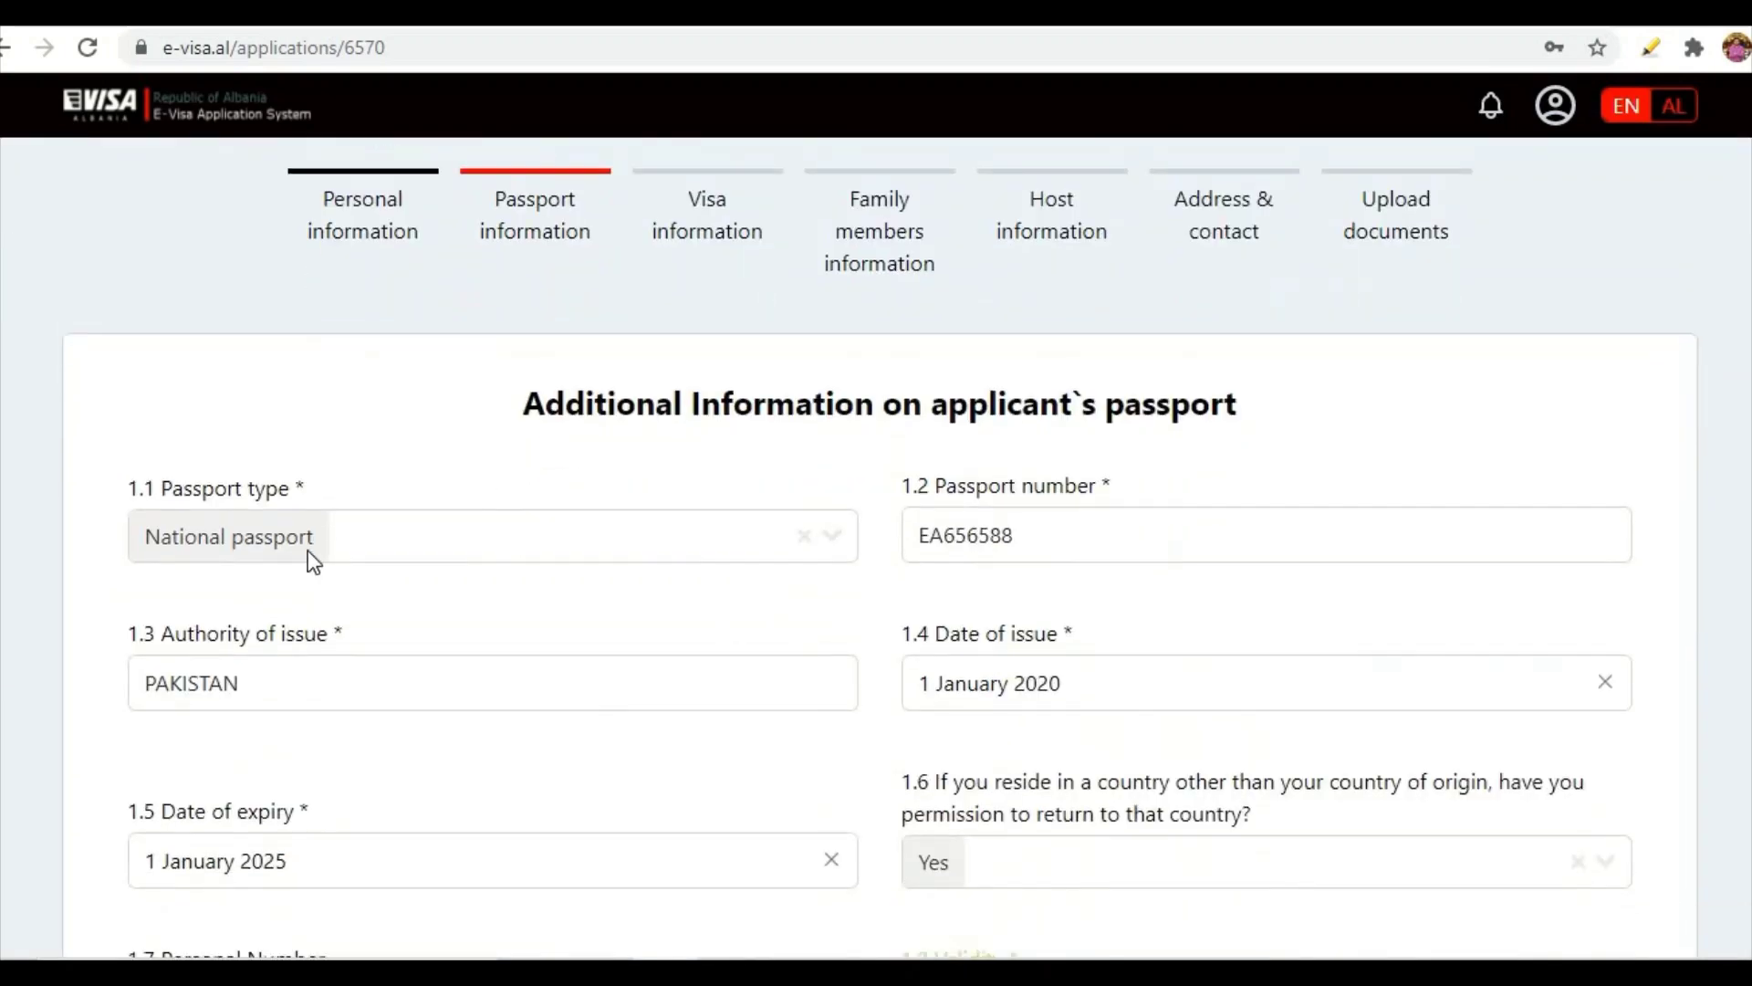
{"action": "left_click", "coordinate": [837, 552]}
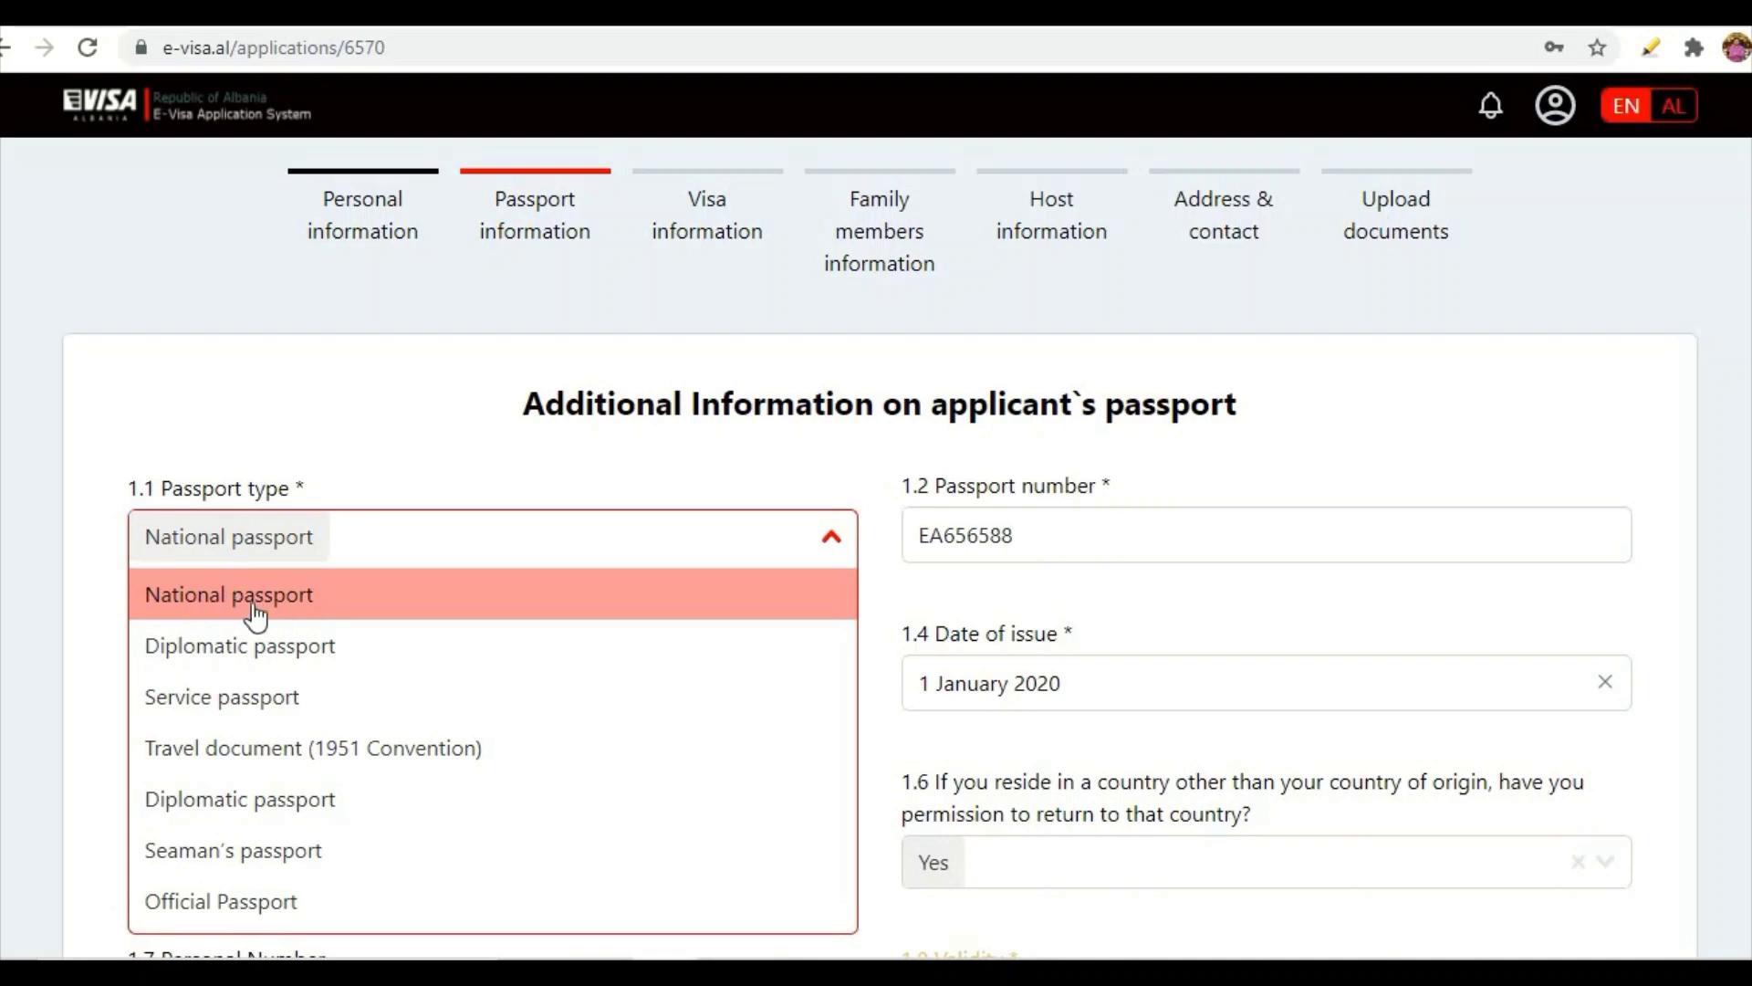
{"action": "left_click", "coordinate": [288, 595]}
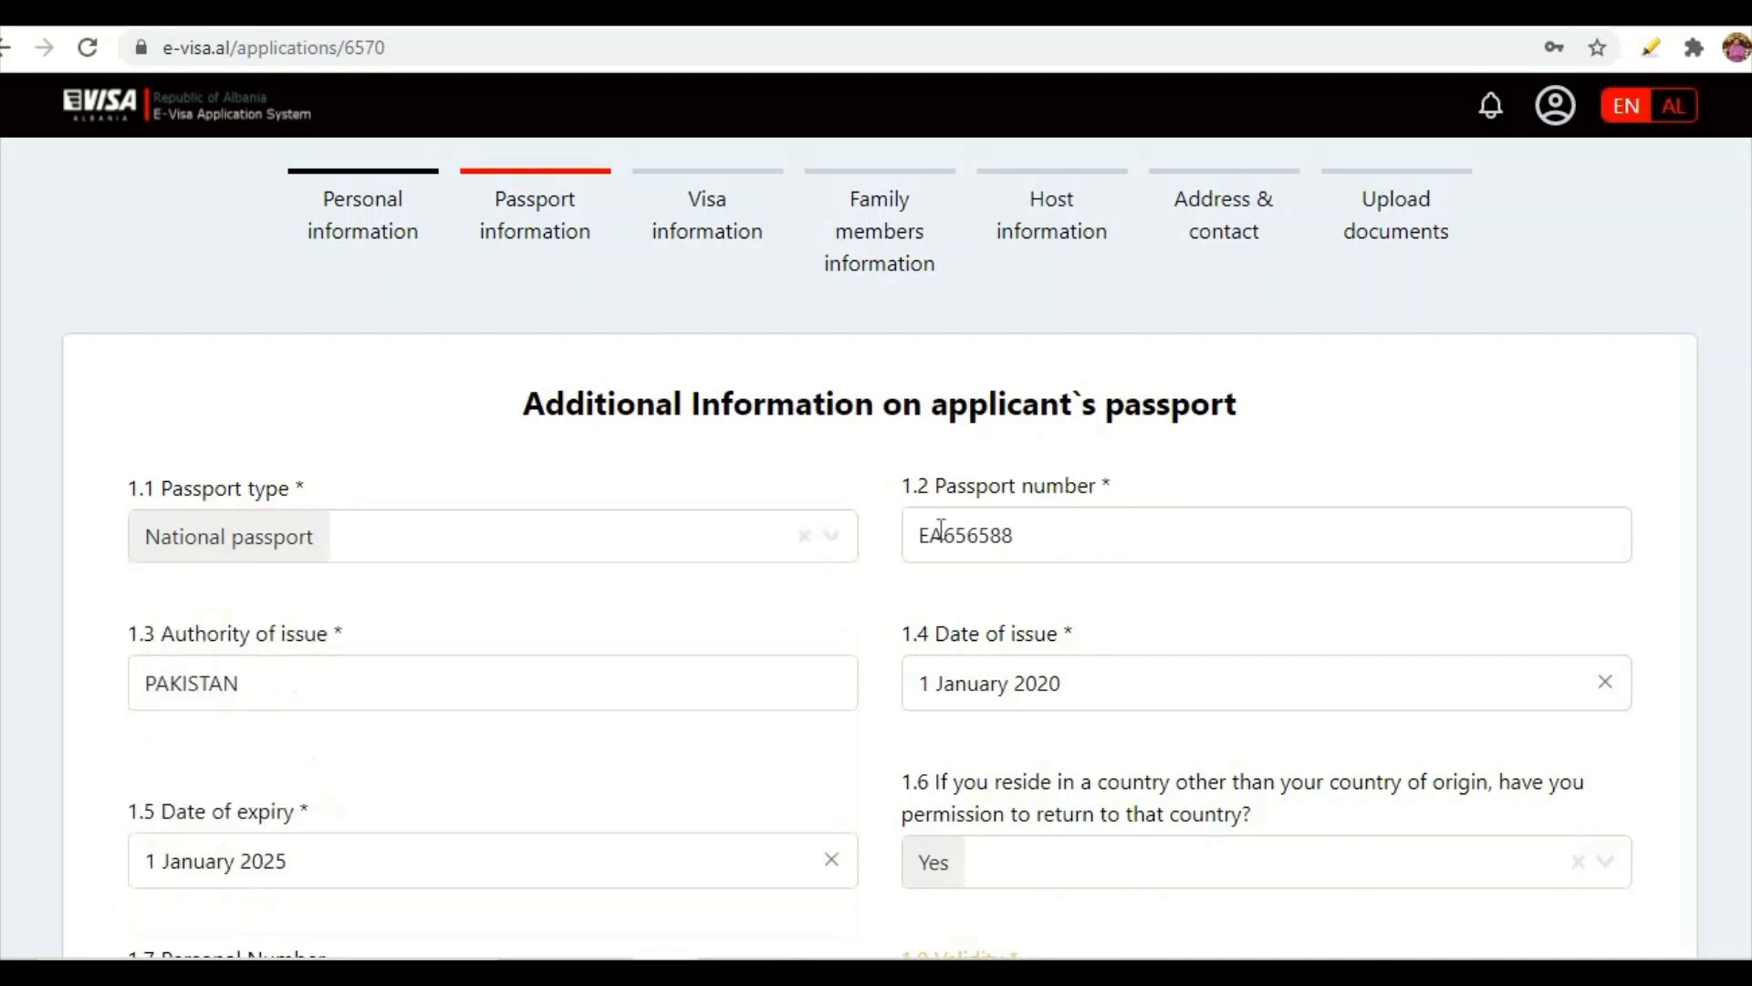
{"action": "left_click", "coordinate": [1034, 532]}
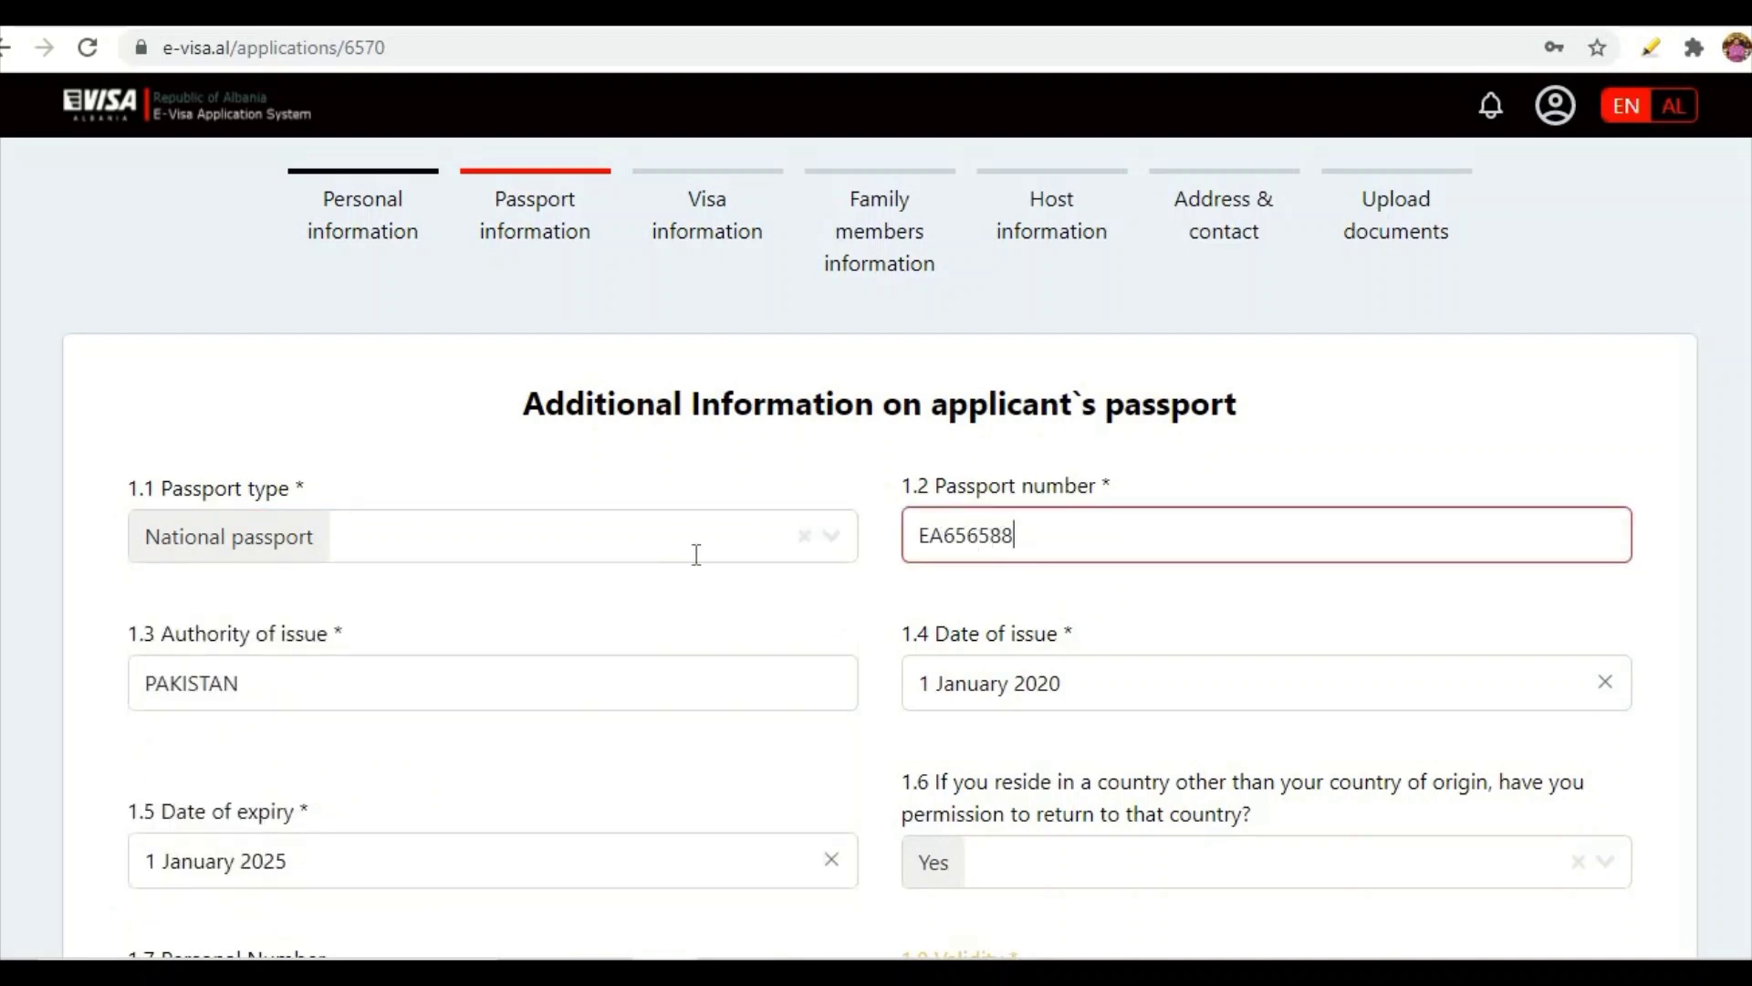
{"action": "scroll", "coordinate": [694, 553], "scroll_direction": "down", "scroll_amount": 1}
{"action": "scroll", "coordinate": [686, 562], "scroll_direction": "down", "scroll_amount": 1}
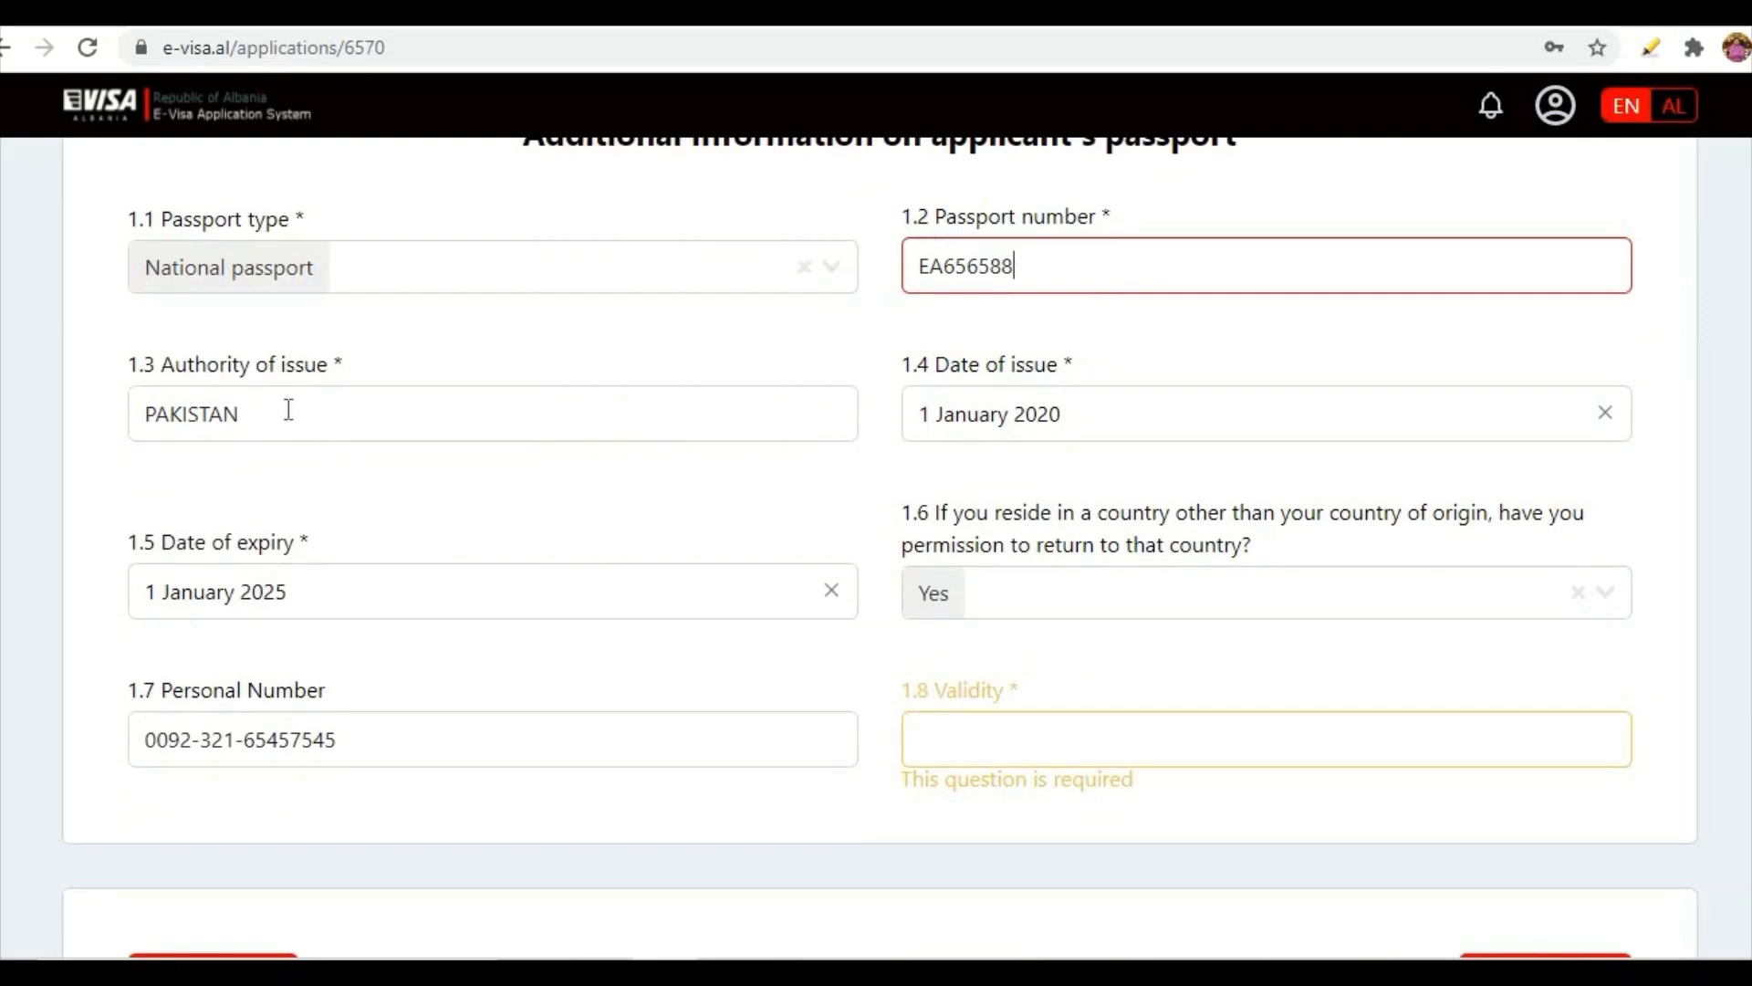
{"action": "scroll", "coordinate": [285, 392], "scroll_direction": "up", "scroll_amount": 1}
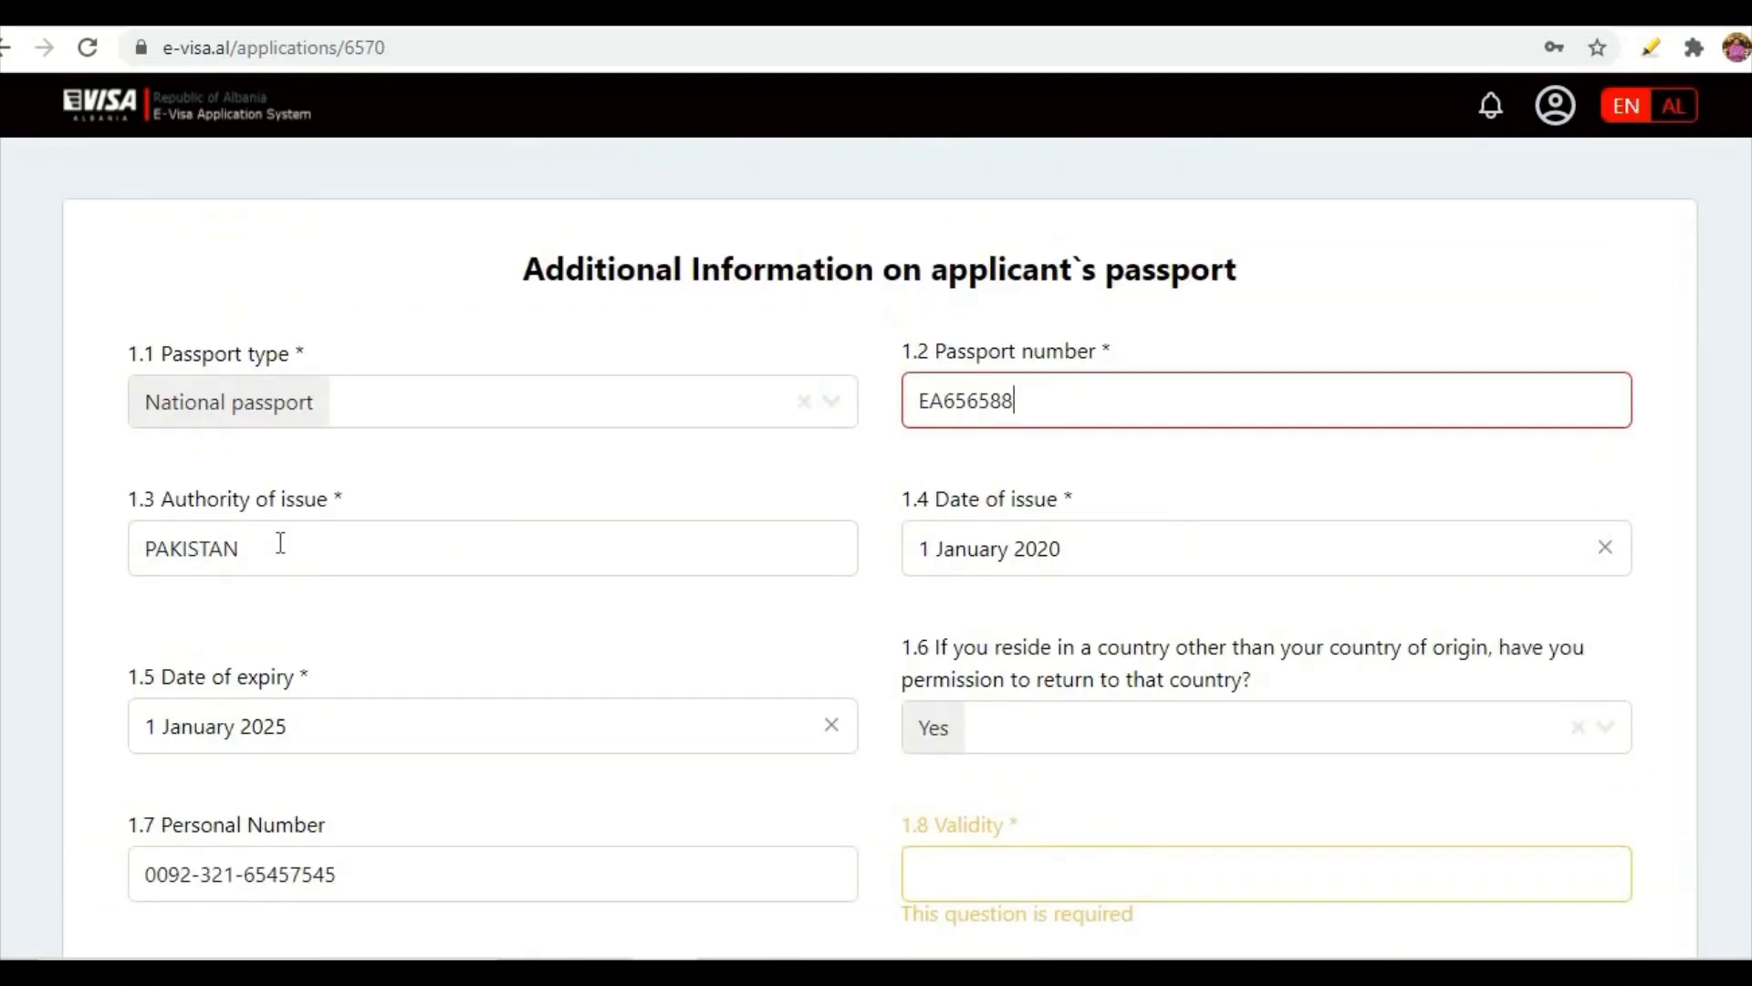
{"action": "left_click_drag", "start_coordinate": [250, 544], "coordinate": [117, 551]}
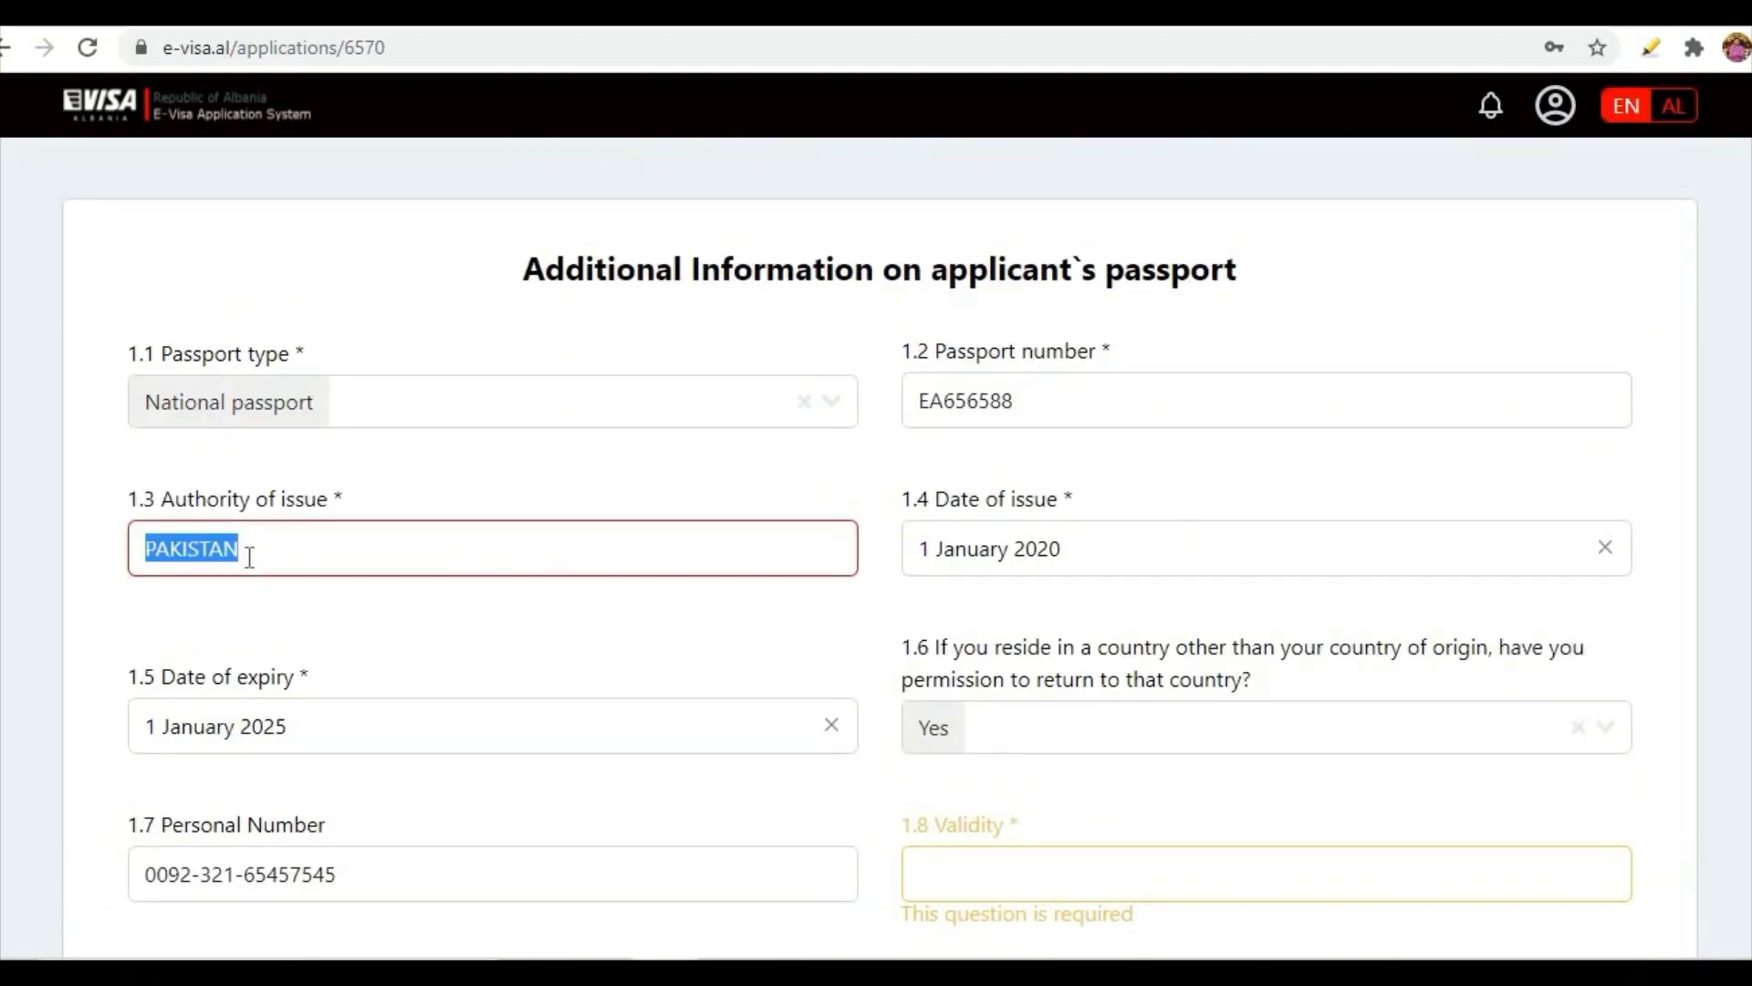
{"action": "left_click", "coordinate": [960, 557]}
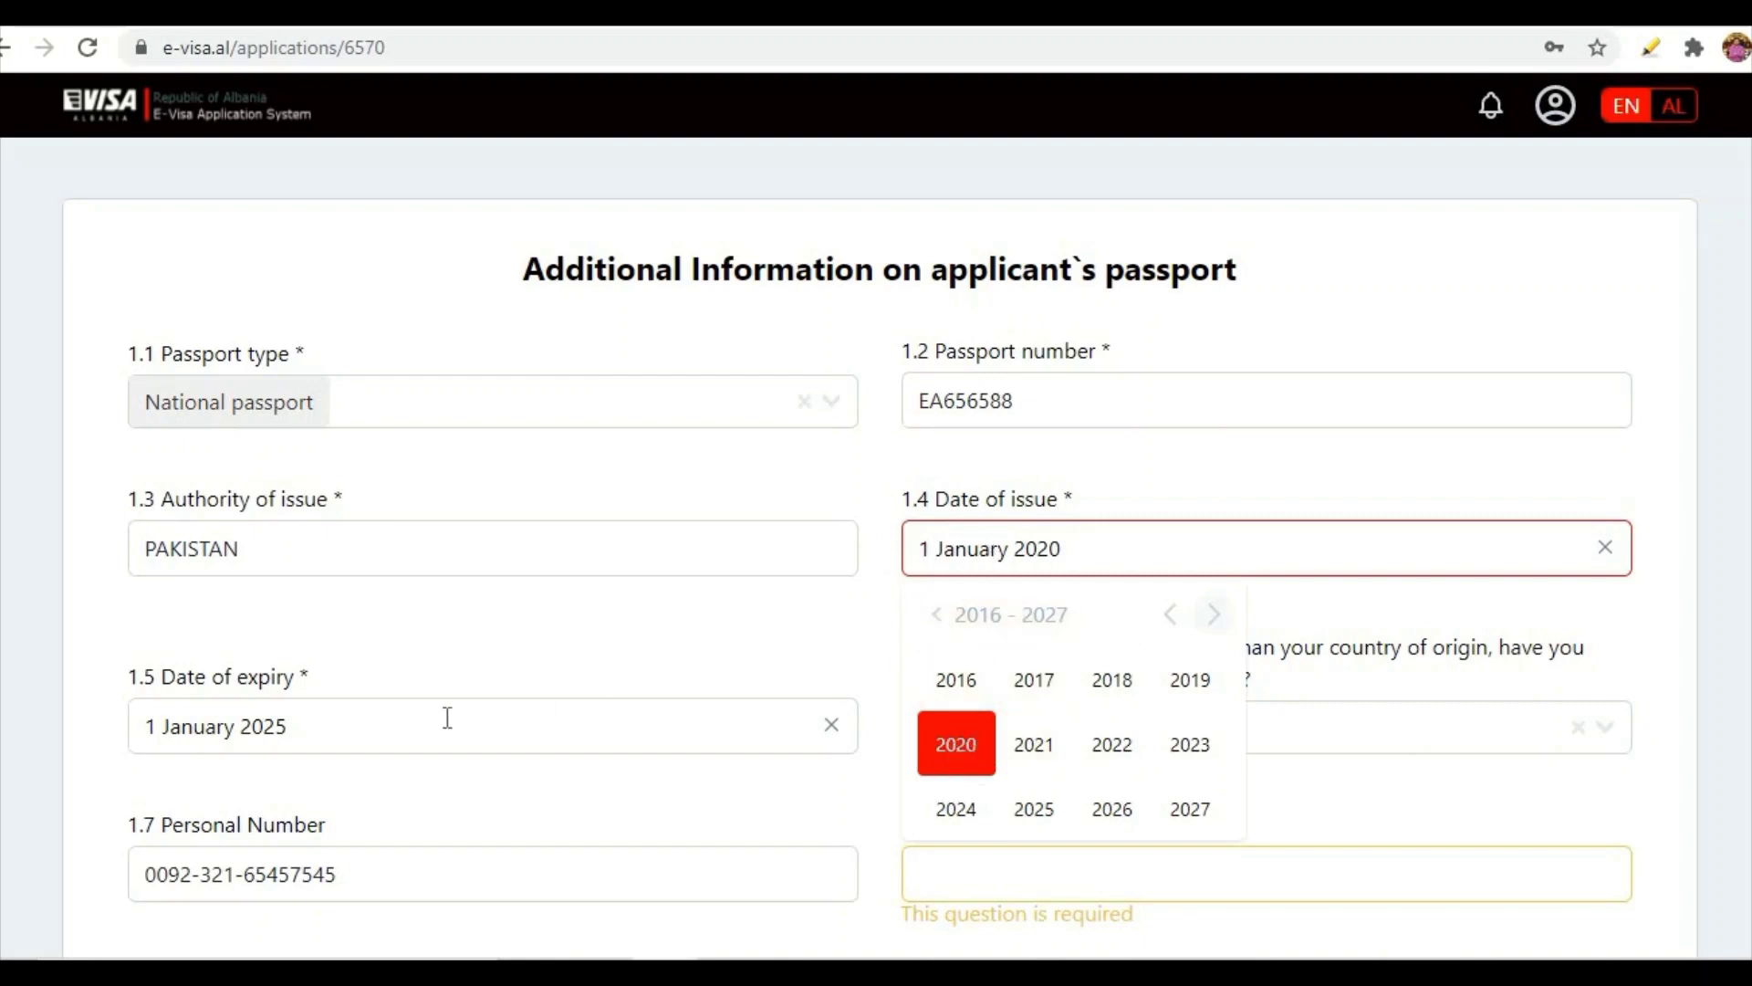
- Pick 2025 and January for the passport's date of expiry
{"action": "left_click", "coordinate": [595, 727]}
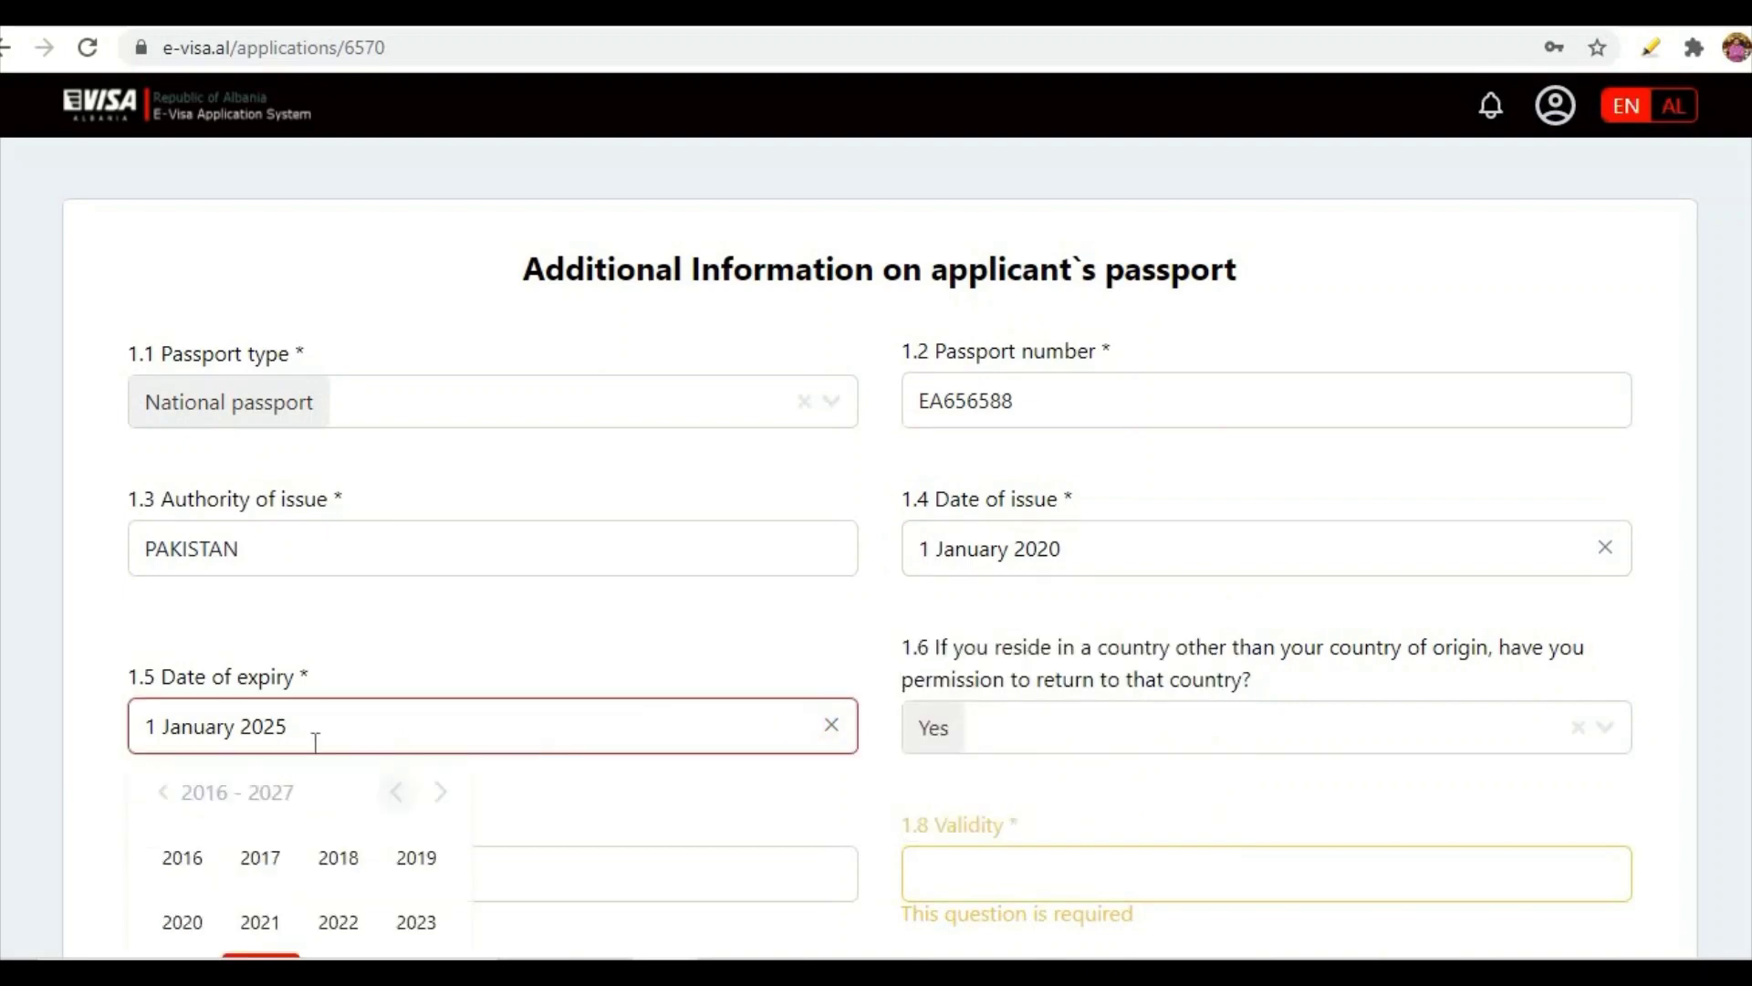
{"action": "scroll", "coordinate": [319, 730], "scroll_direction": "down", "scroll_amount": 1}
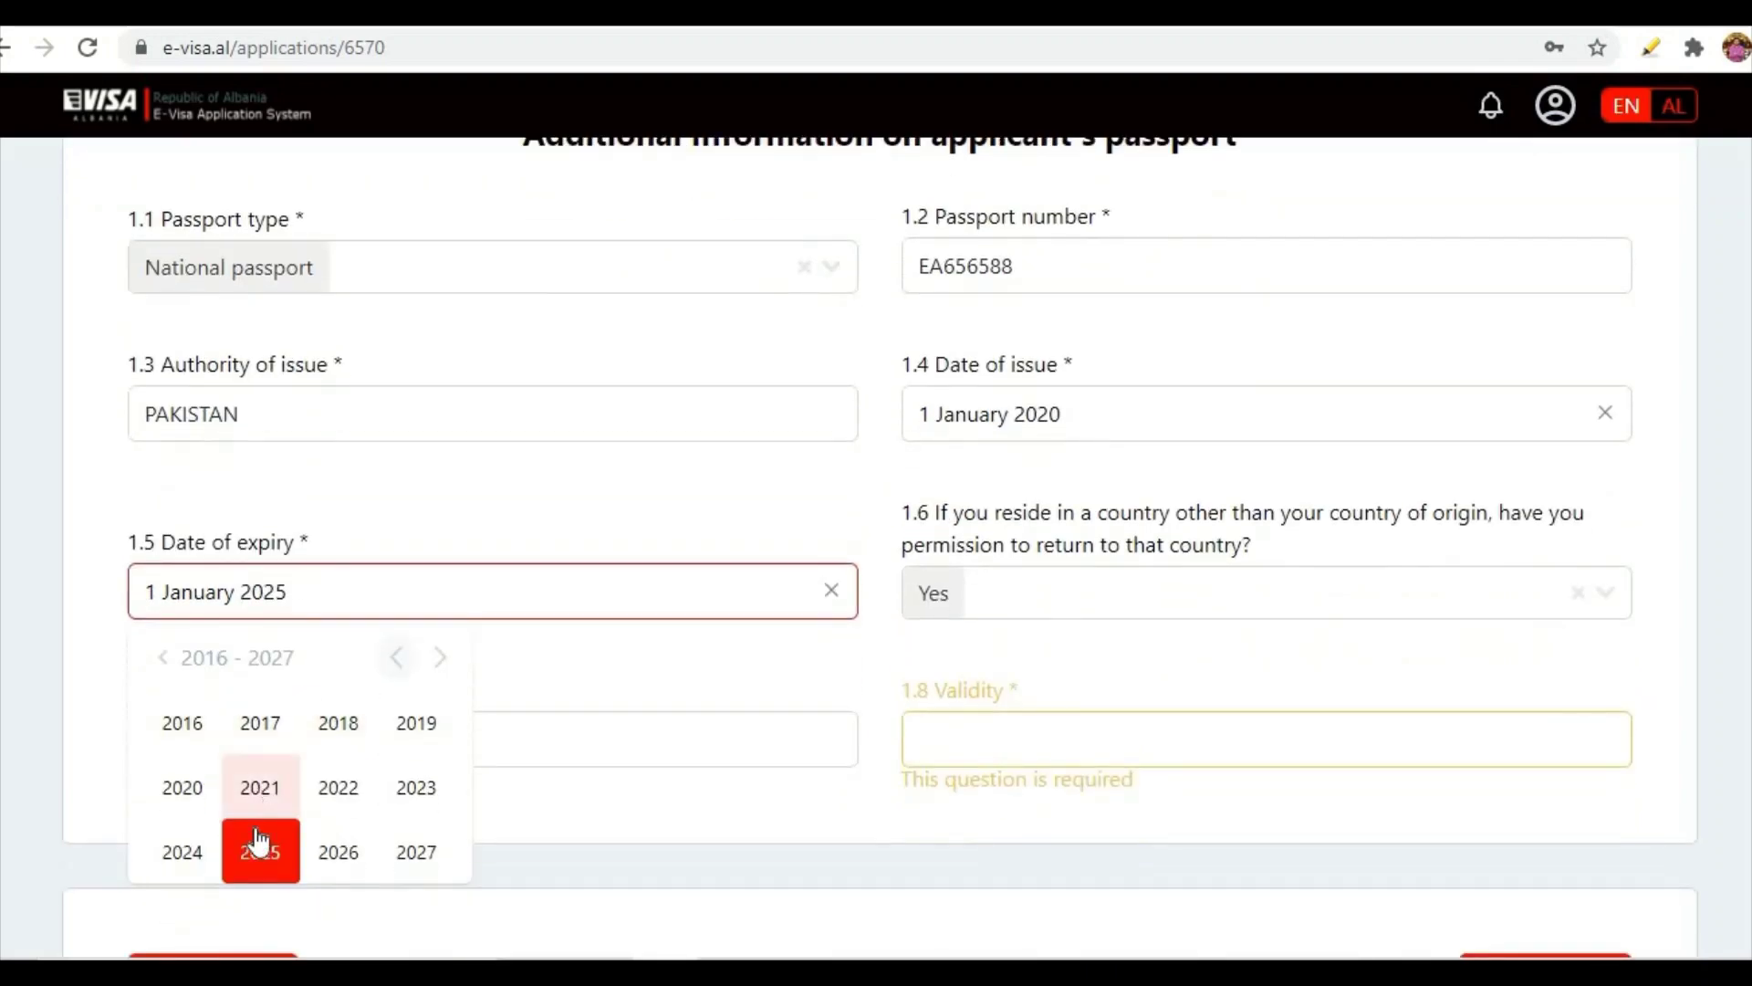
{"action": "left_click", "coordinate": [259, 844]}
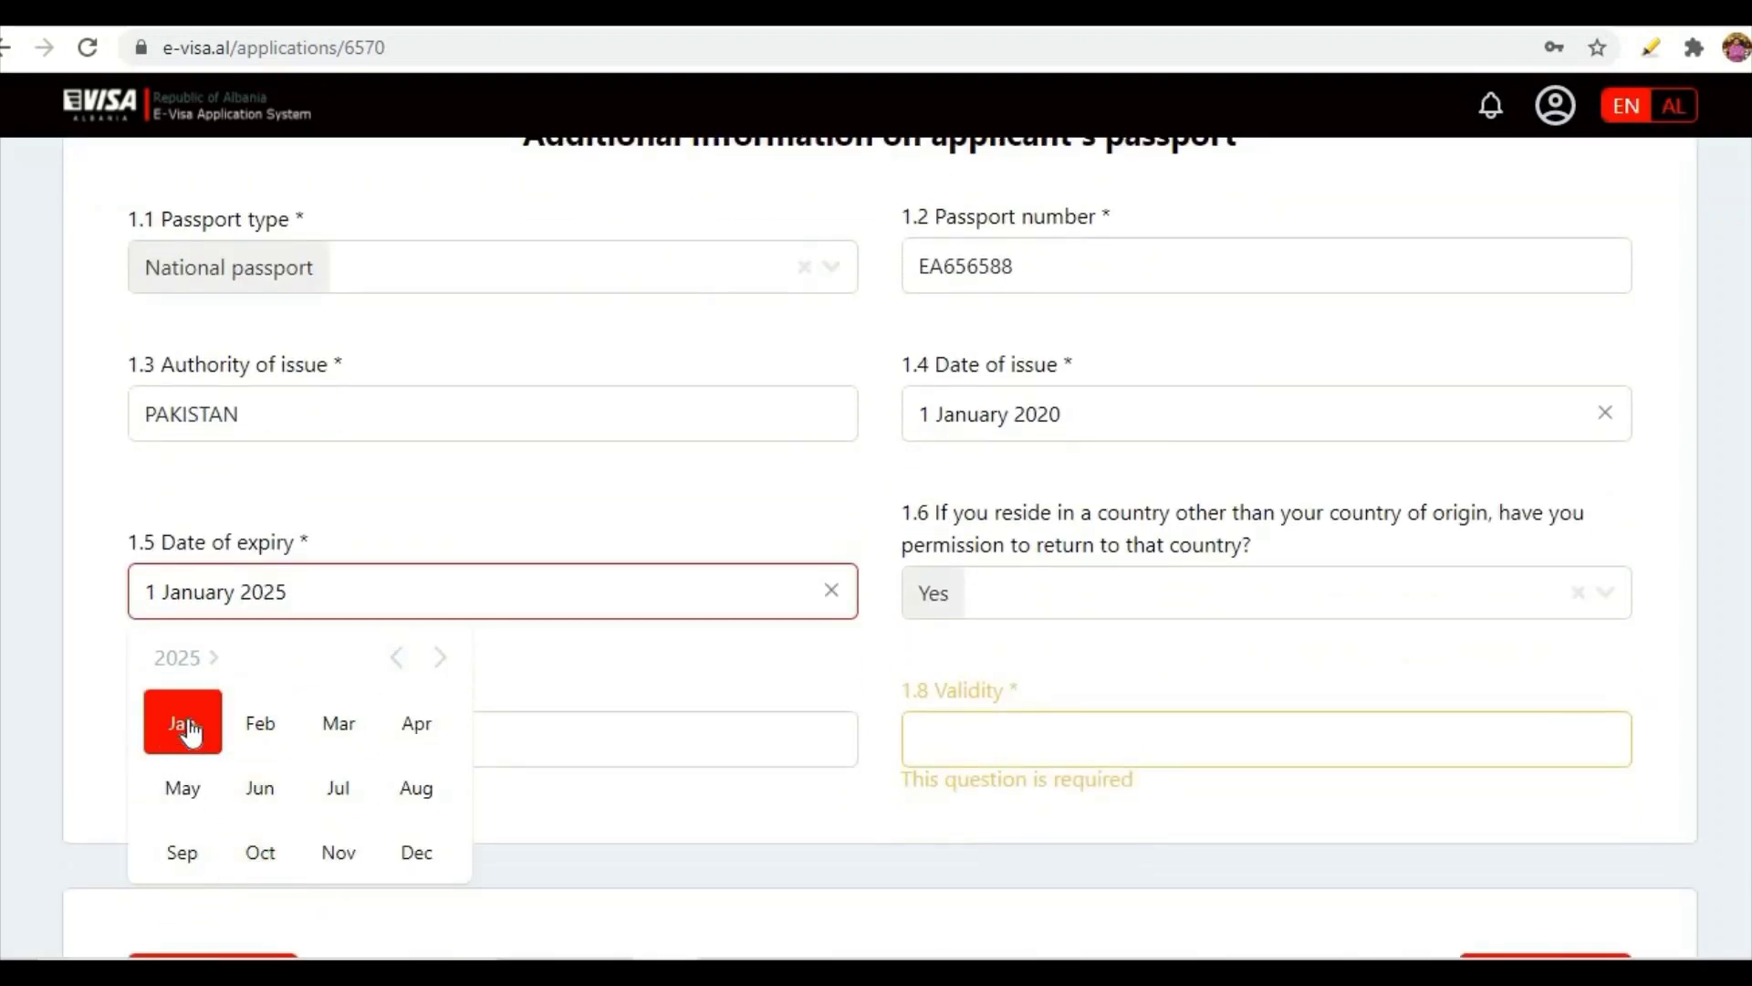
{"action": "left_click", "coordinate": [189, 730]}
- Complete the expiry date as 1 January 2025 and answer No to return permission
{"action": "left_click", "coordinate": [256, 761]}
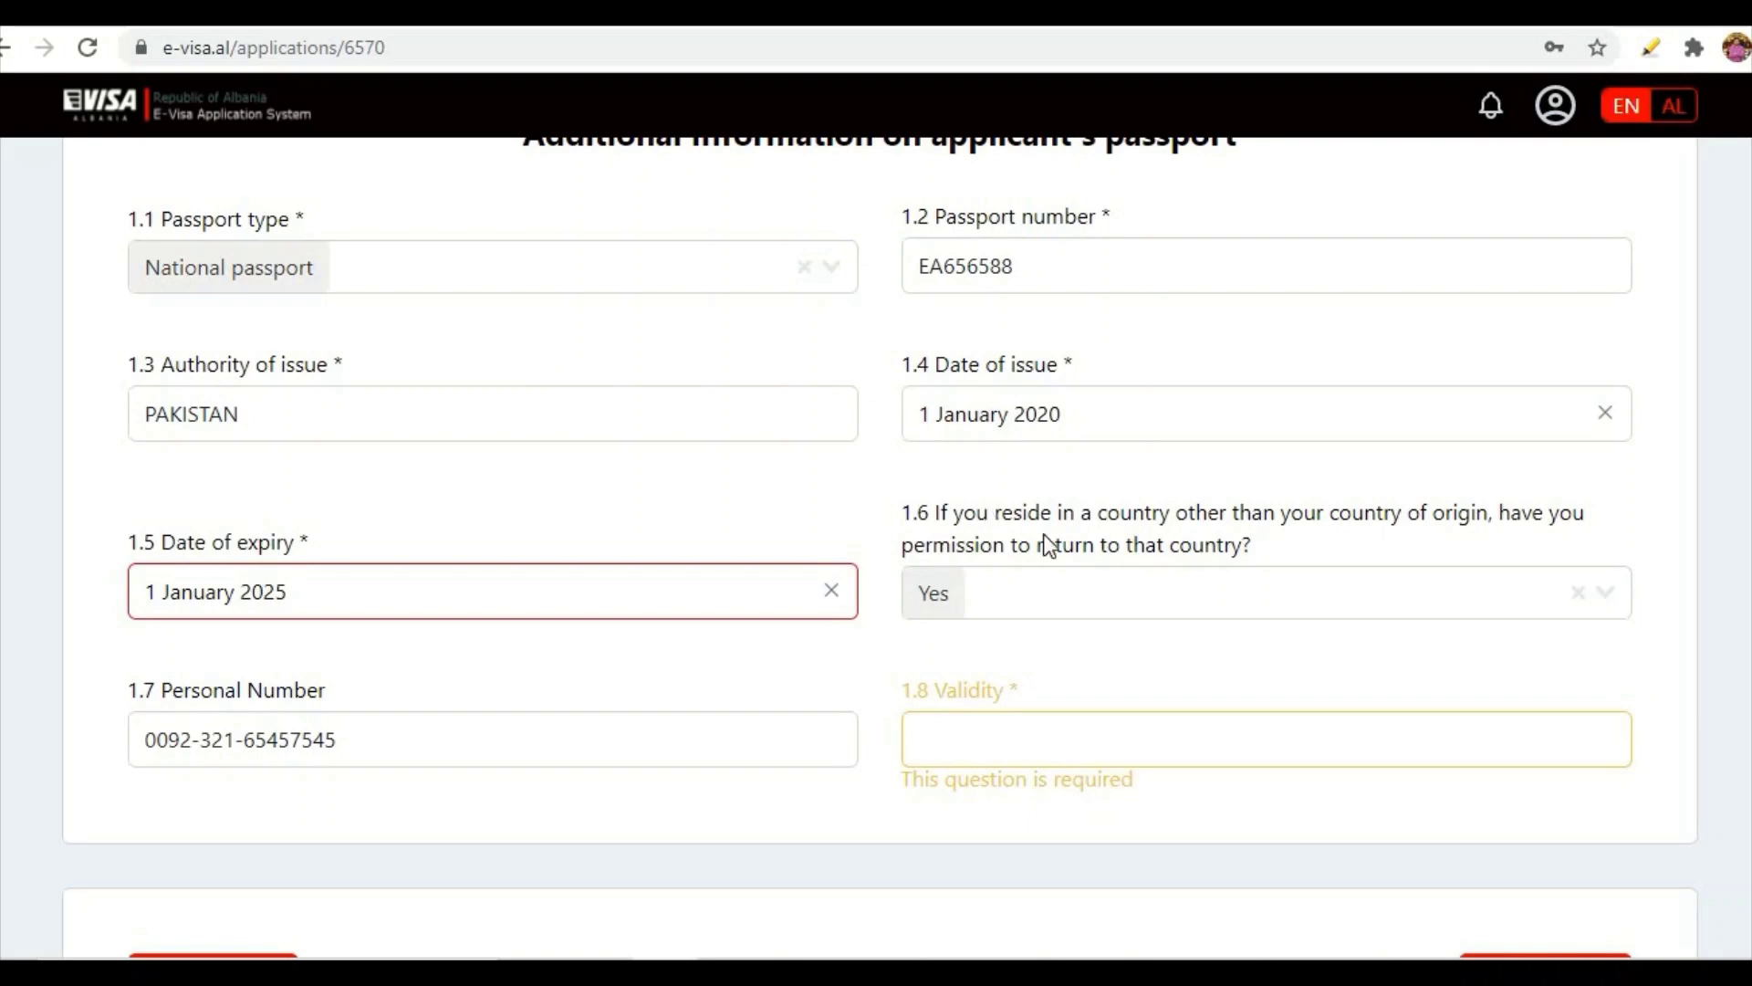
{"action": "left_click", "coordinate": [1609, 604]}
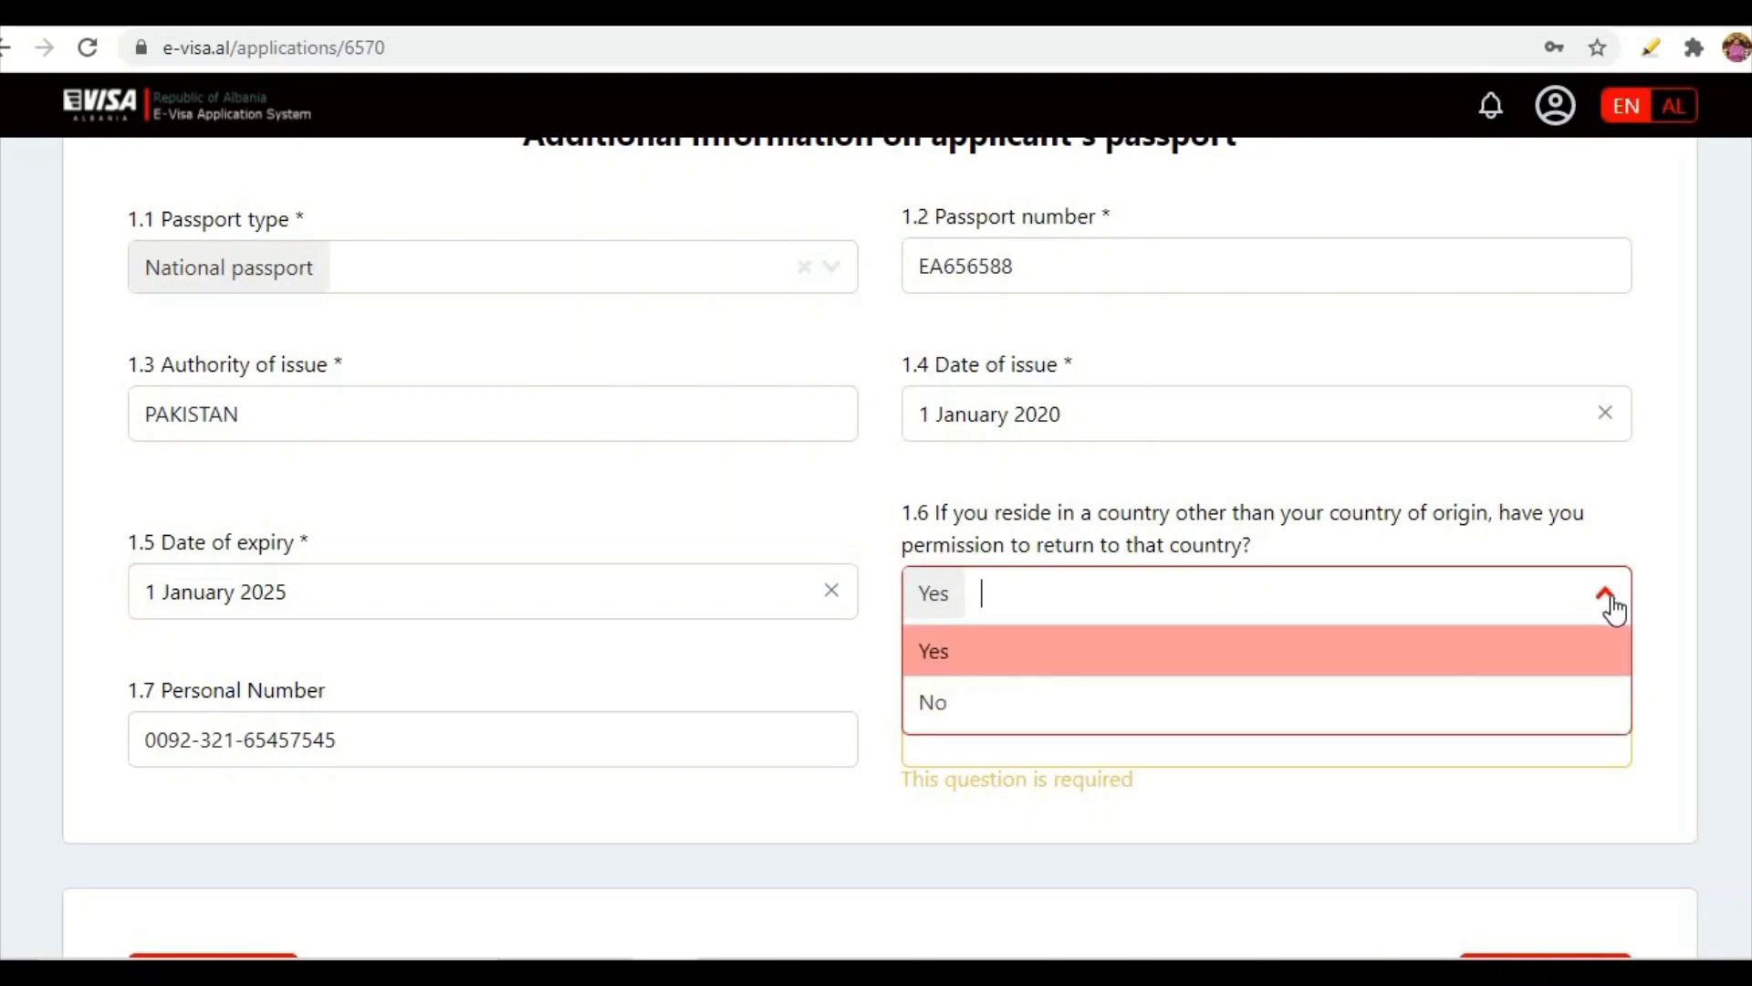
{"action": "left_click", "coordinate": [1018, 659]}
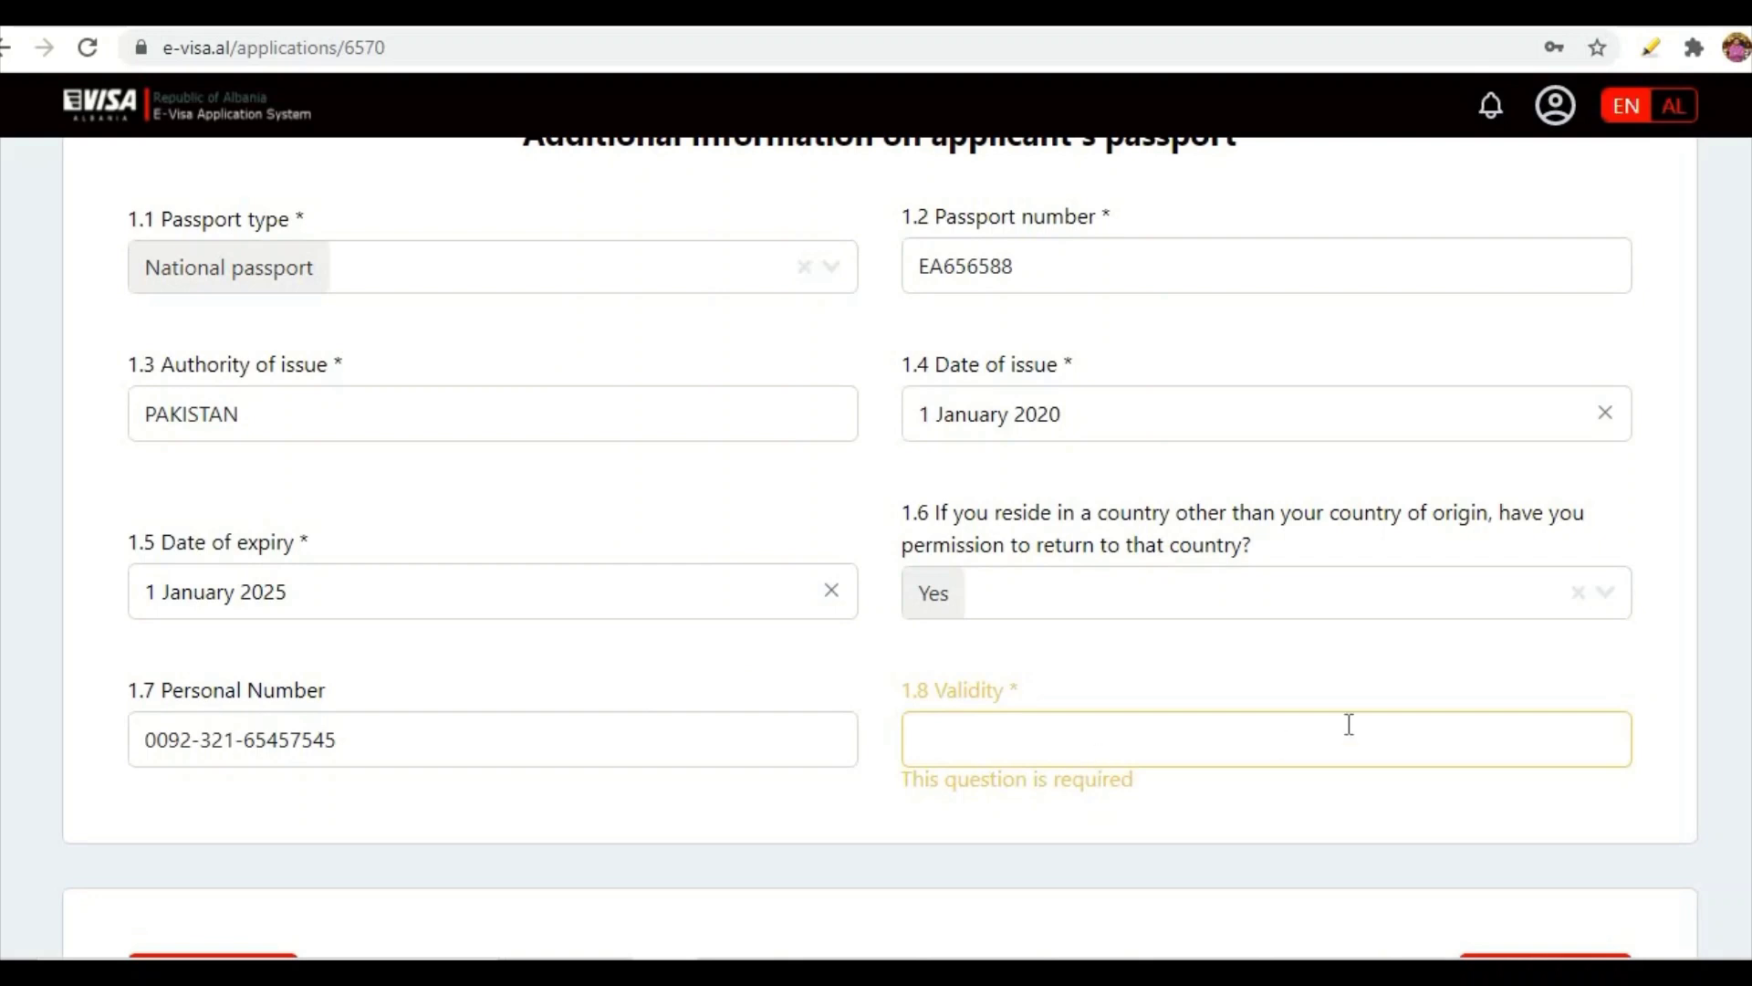
{"action": "left_click", "coordinate": [1617, 601]}
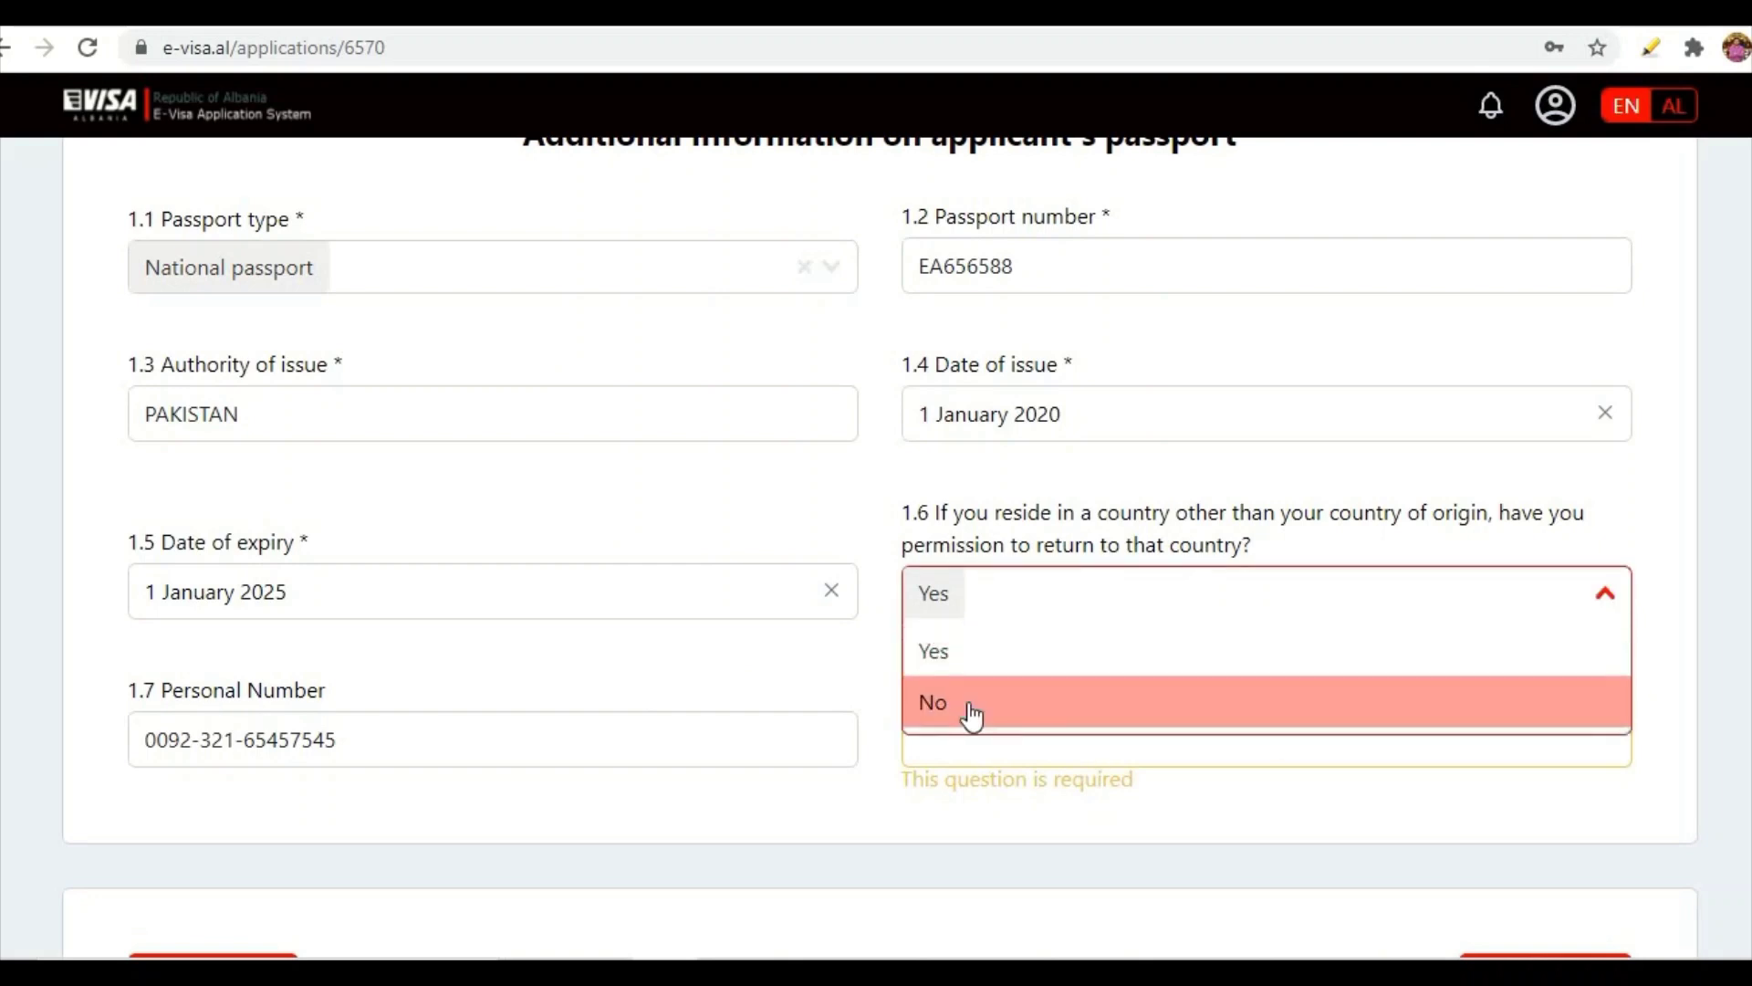
{"action": "left_click", "coordinate": [964, 704]}
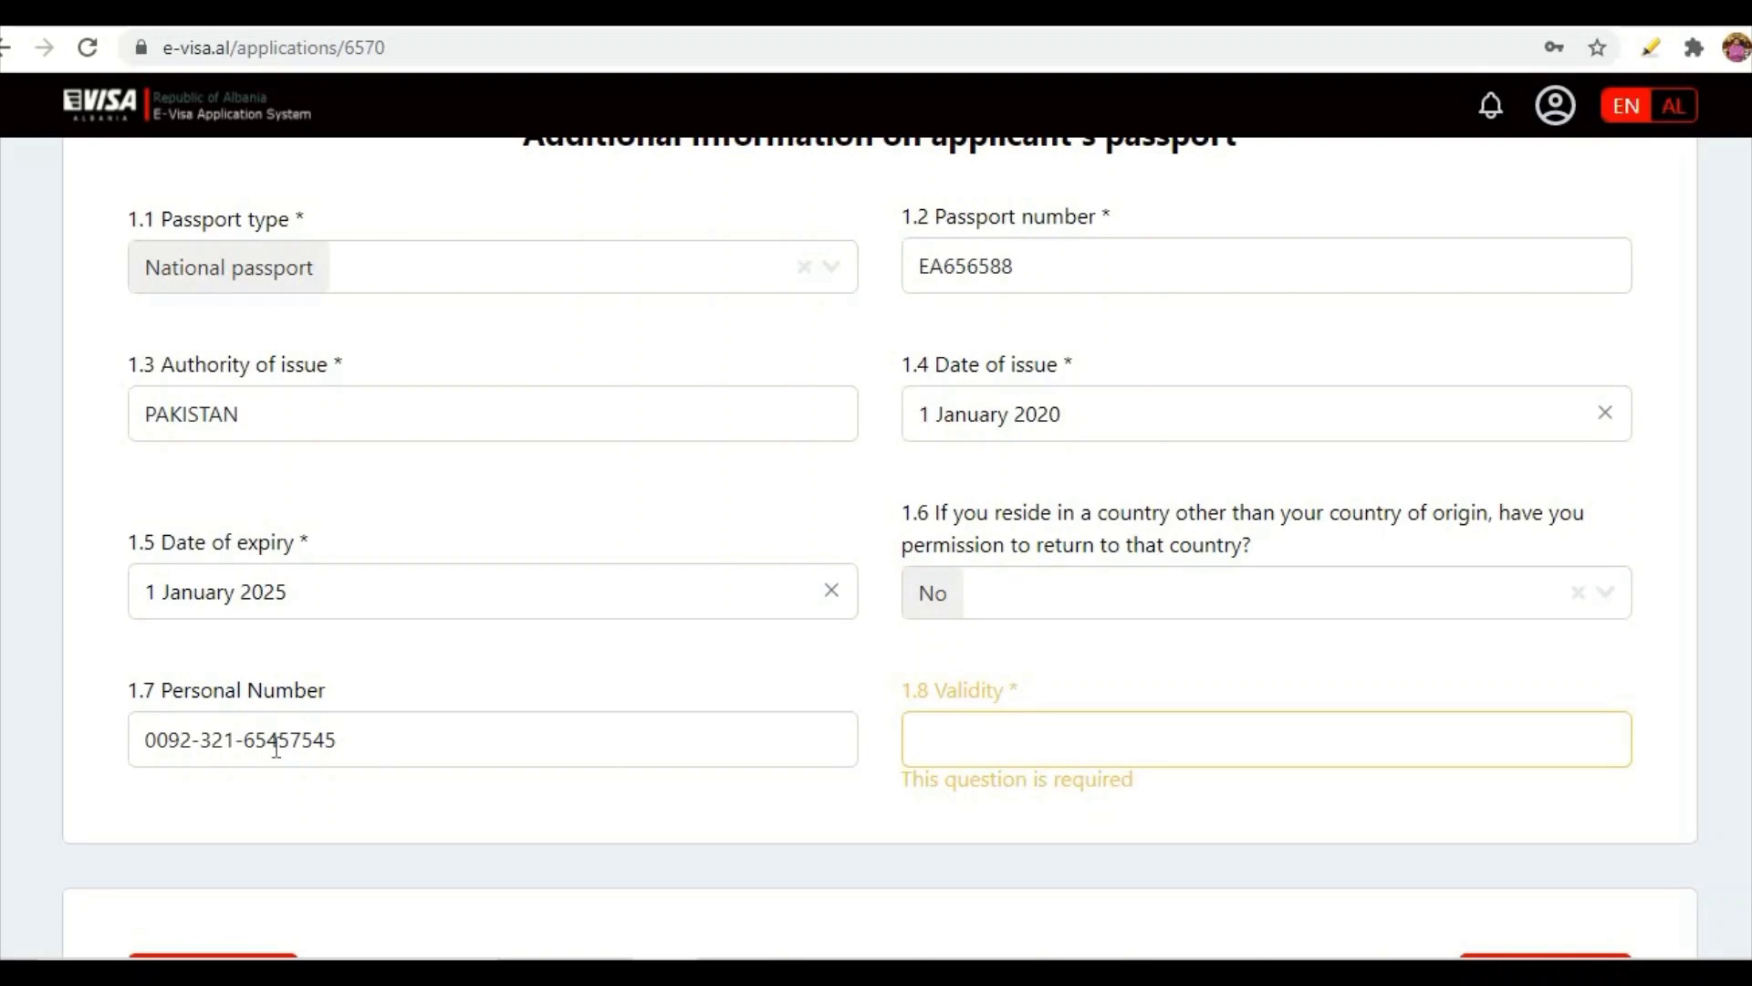
{"action": "scroll", "coordinate": [329, 735], "scroll_direction": "down", "scroll_amount": 3}
{"action": "scroll", "coordinate": [246, 491], "scroll_direction": "up", "scroll_amount": 1}
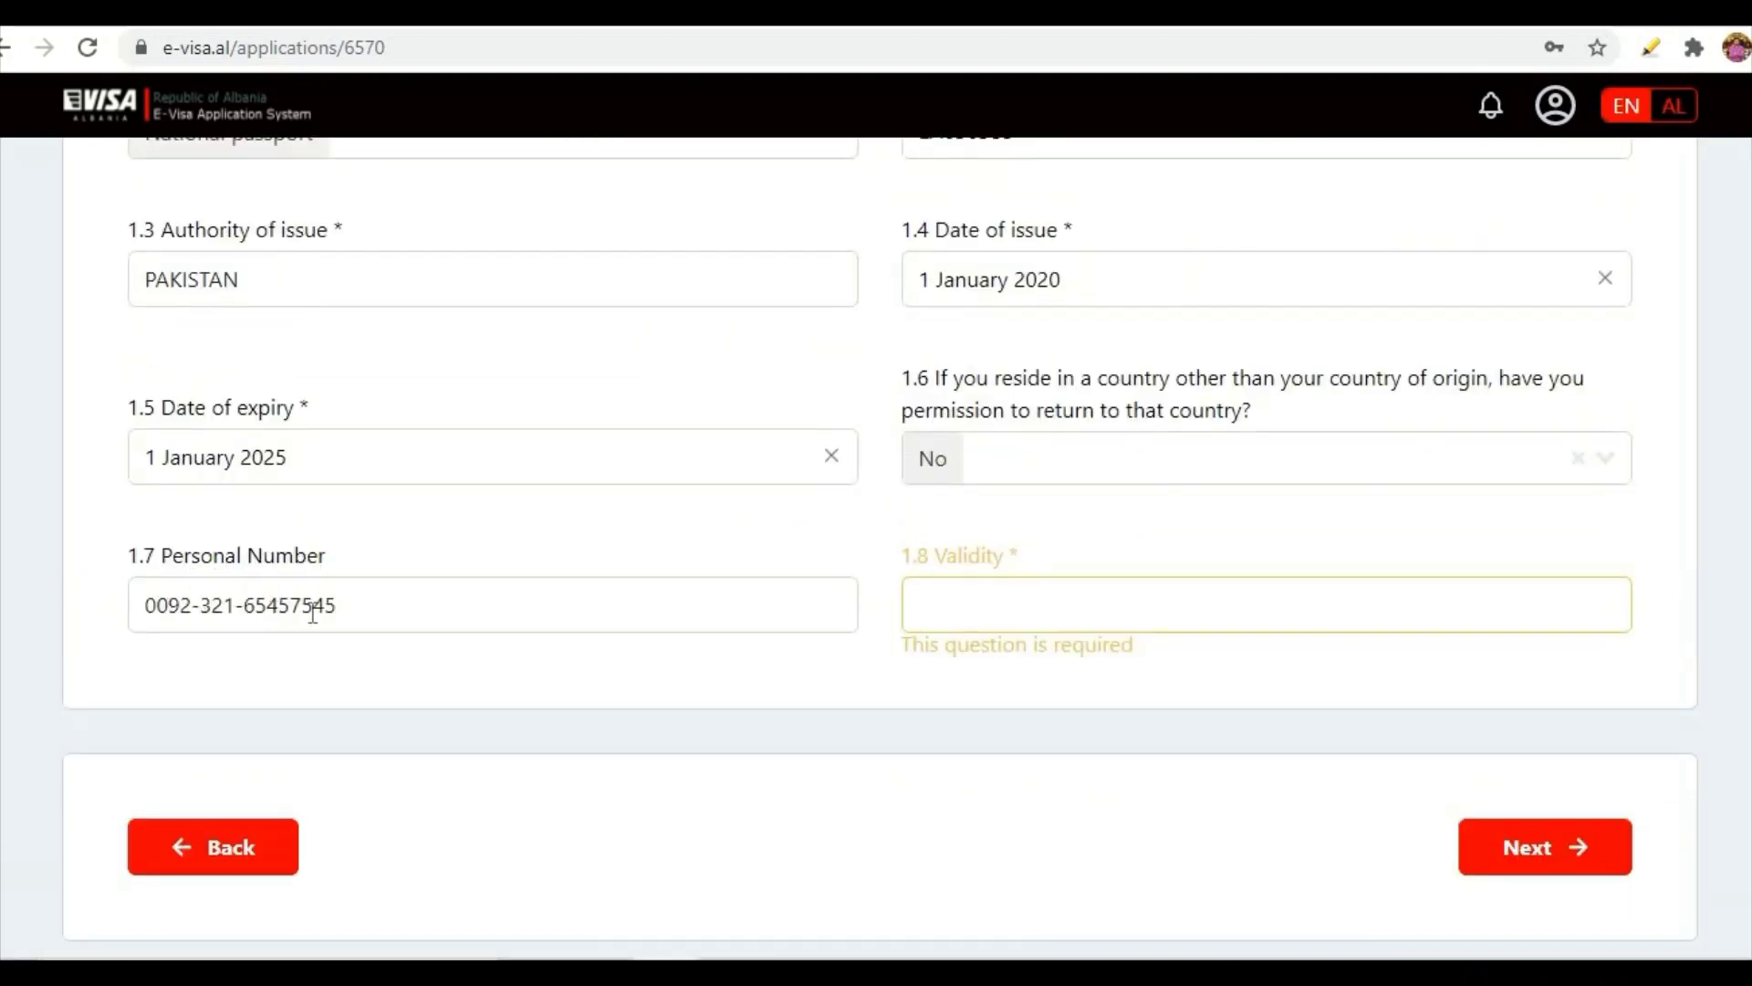
- Enter 5 YEARS as the passport's validity
{"action": "left_click", "coordinate": [966, 614]}
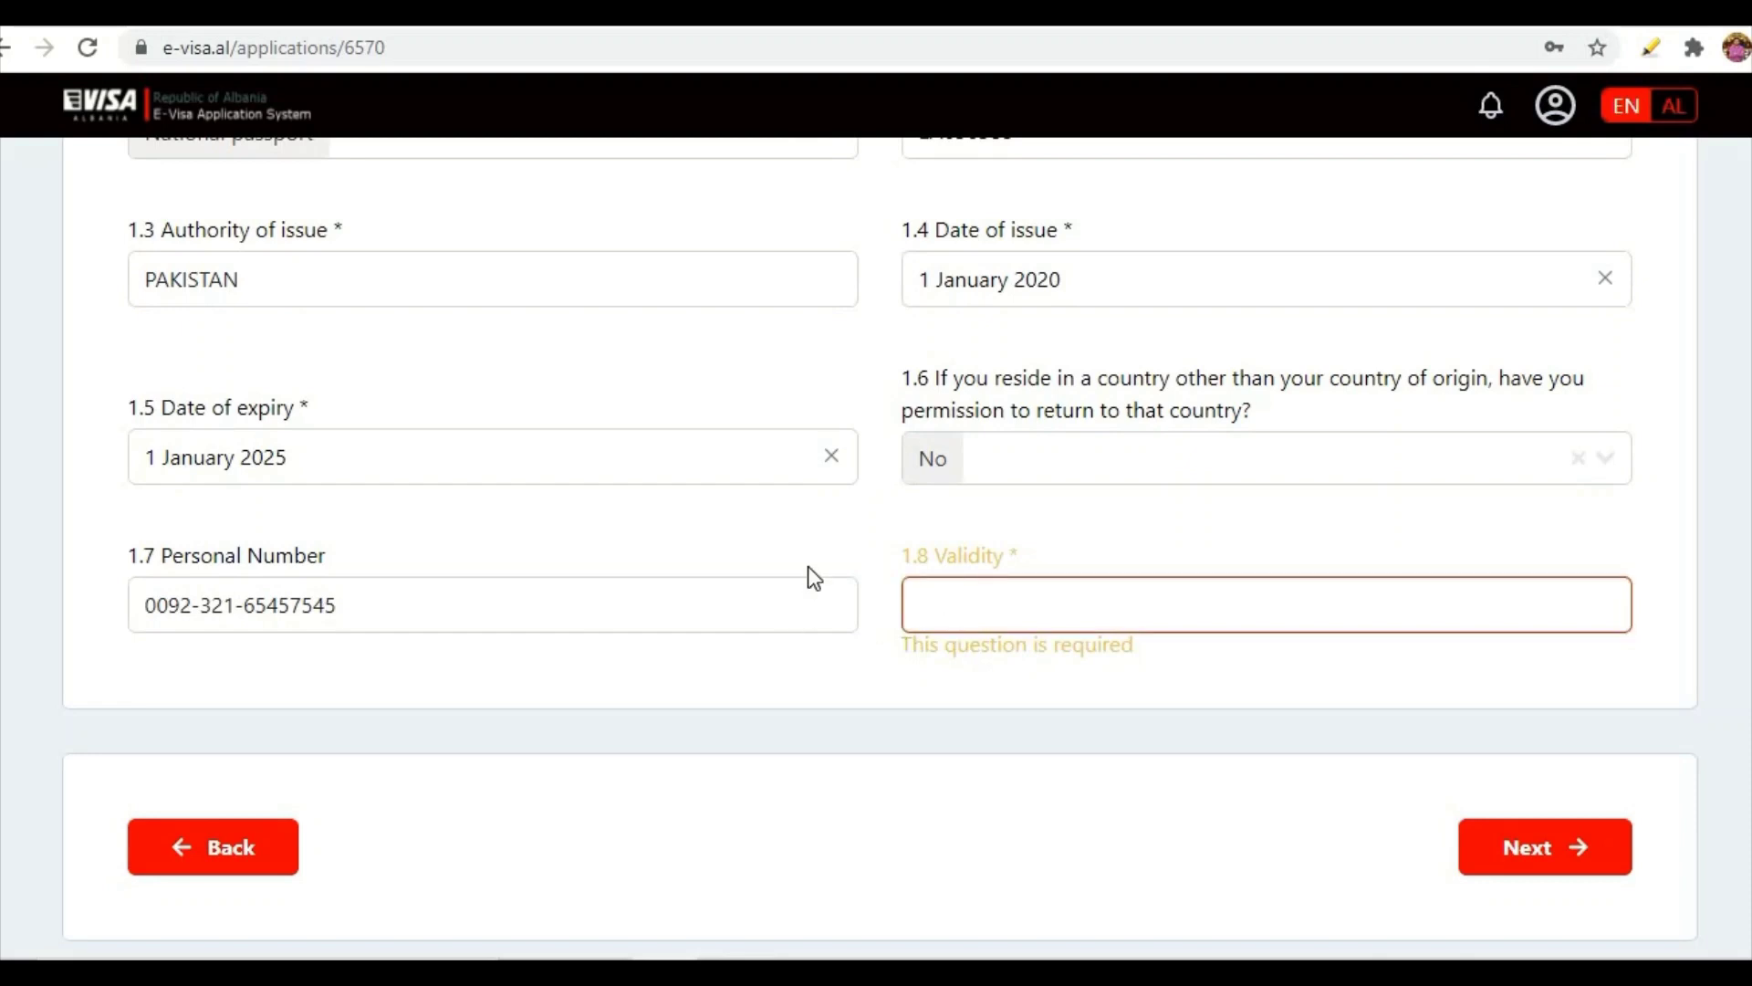
{"action": "type", "text": "1"}
{"action": "key", "text": "BackSpace"}
{"action": "type", "text": "5 YERA"}
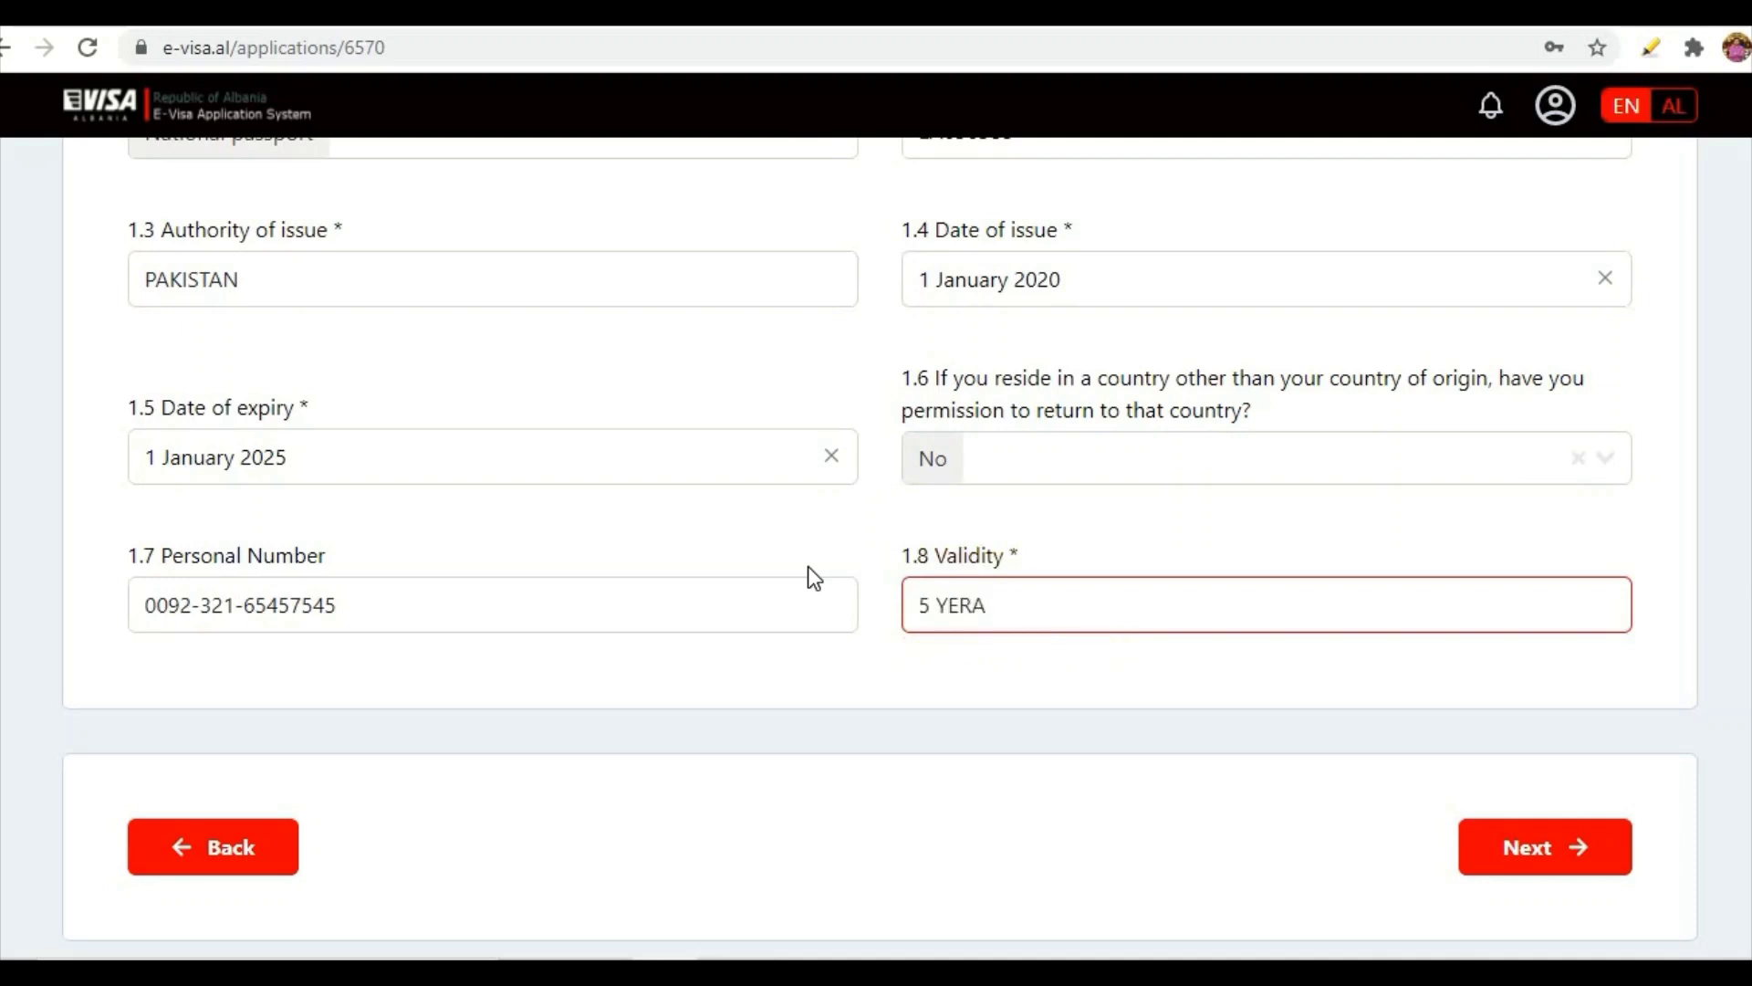
{"action": "key", "text": "BackSpace"}
{"action": "key", "text": "BackSpace"}
{"action": "type", "text": "ARS"}
- Go to the visa information step and set Individual visa to Yes
{"action": "left_click", "coordinate": [1575, 861]}
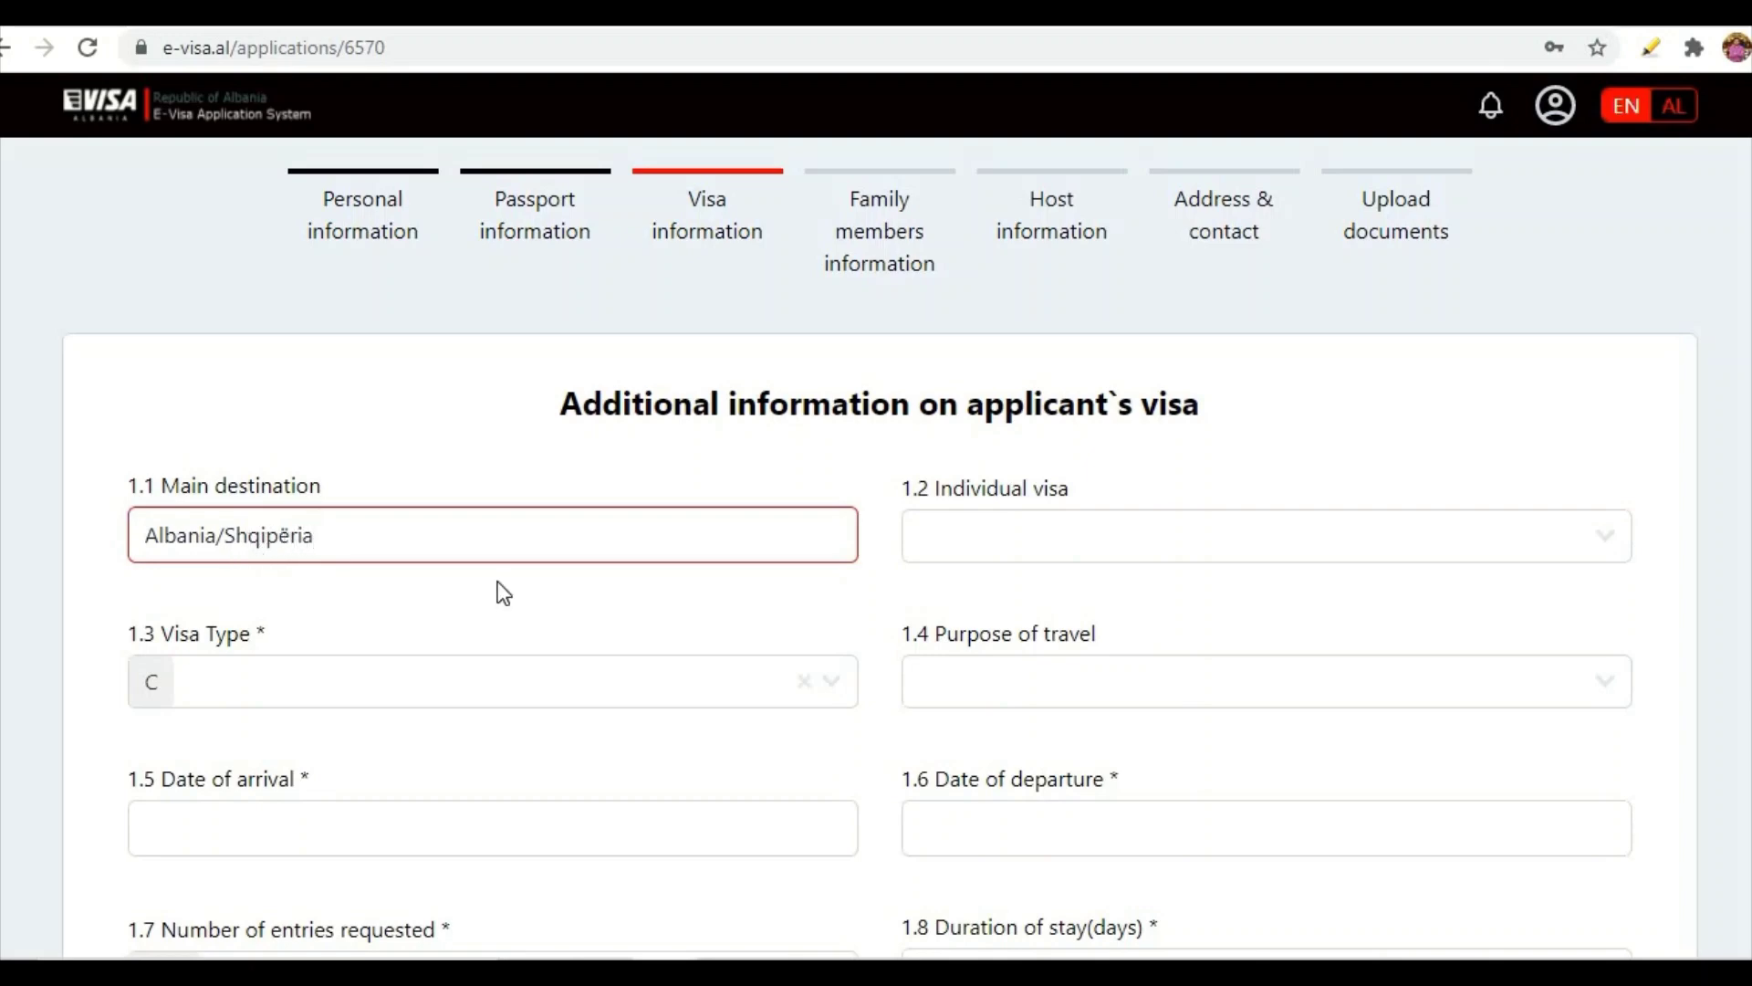
{"action": "left_click", "coordinate": [1599, 550]}
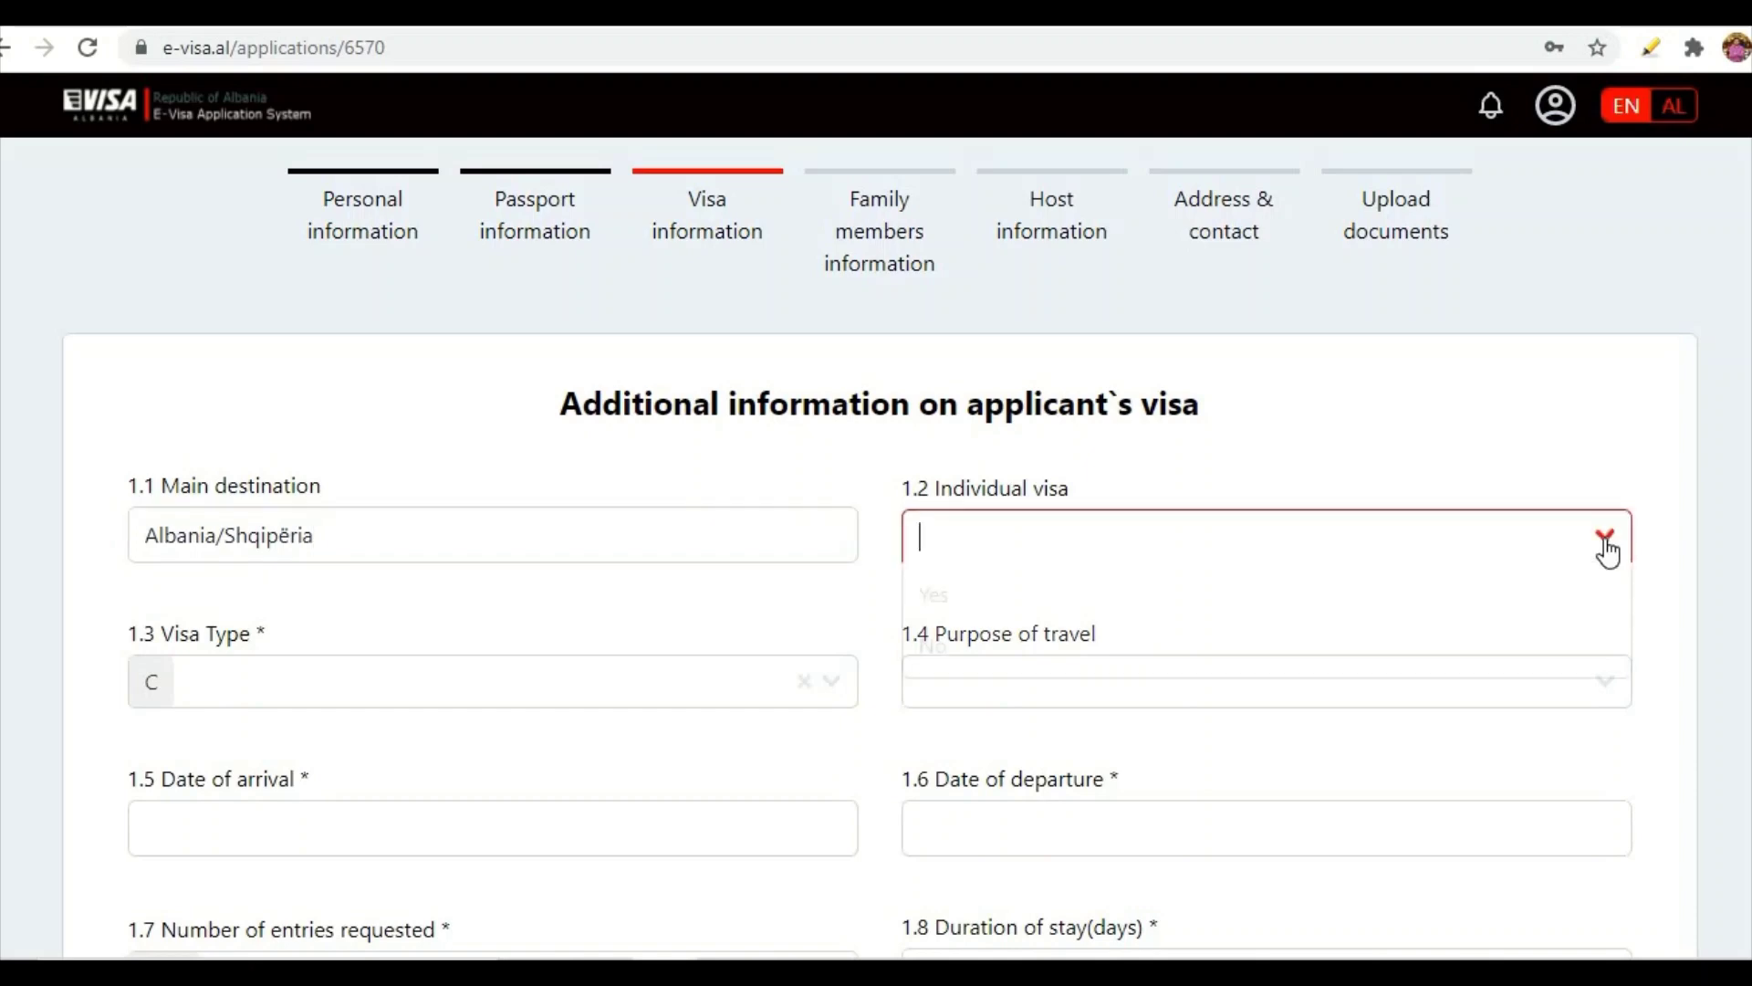
{"action": "left_click", "coordinate": [932, 598]}
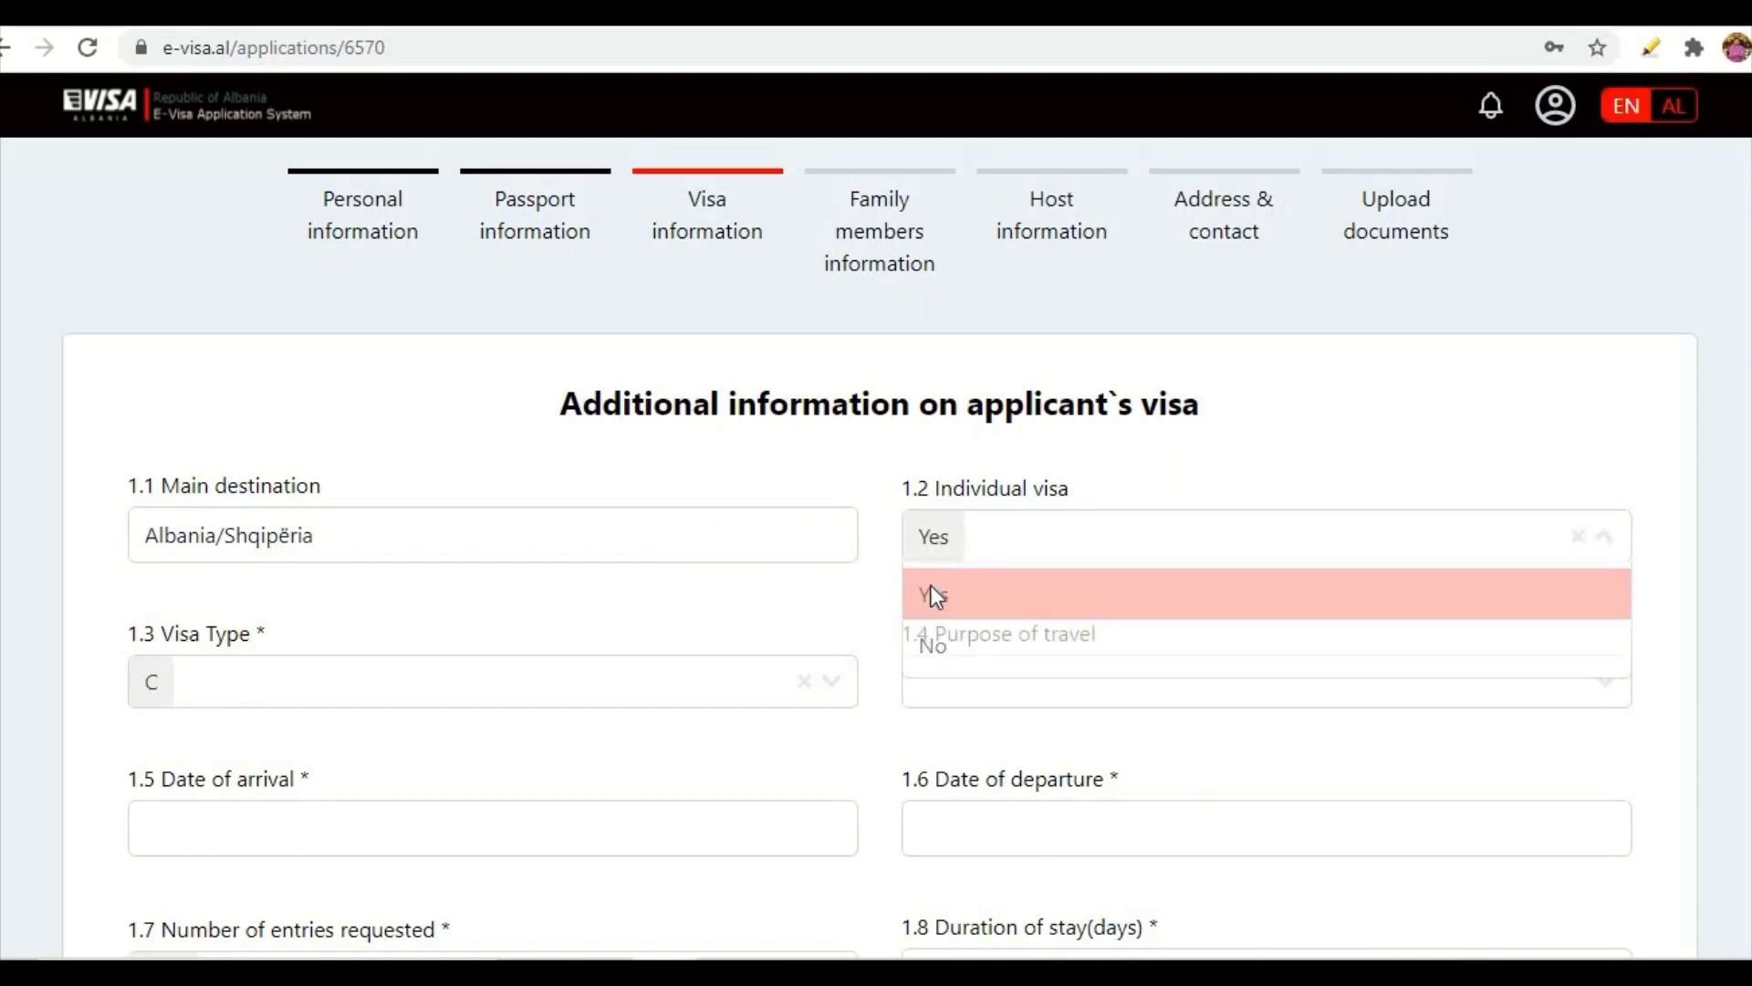
{"action": "left_click", "coordinate": [1619, 536]}
{"action": "left_click", "coordinate": [1013, 645]}
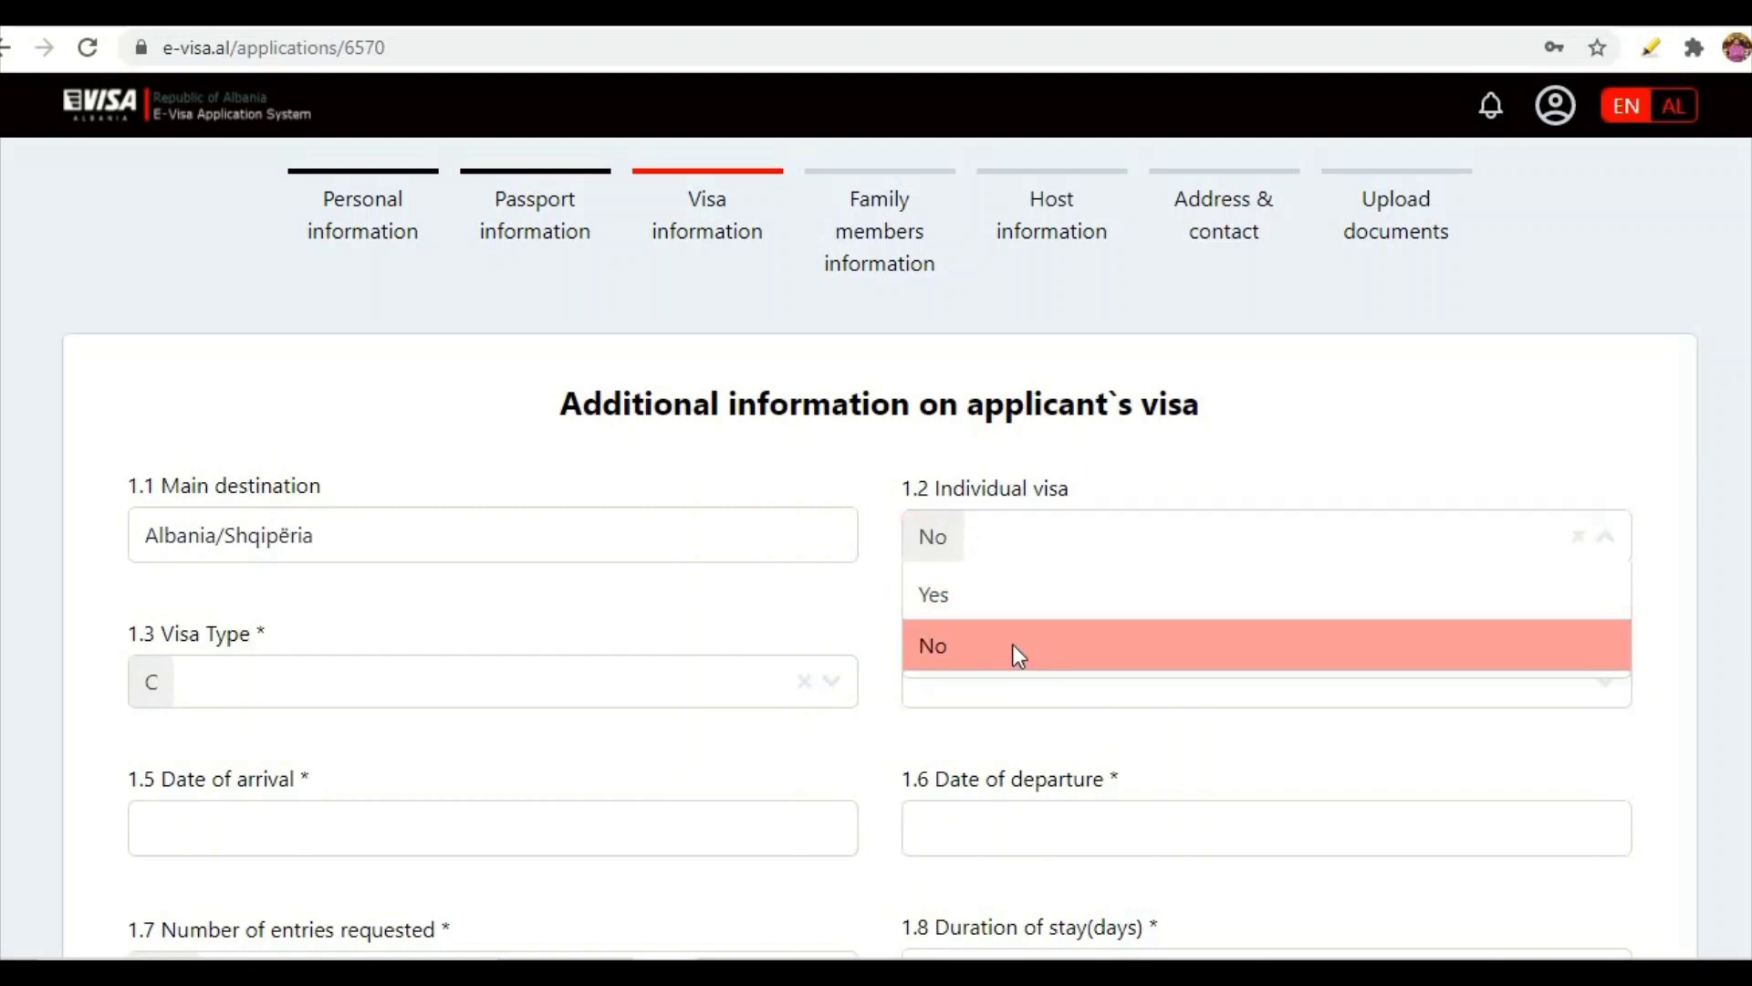
{"action": "left_click", "coordinate": [1602, 540]}
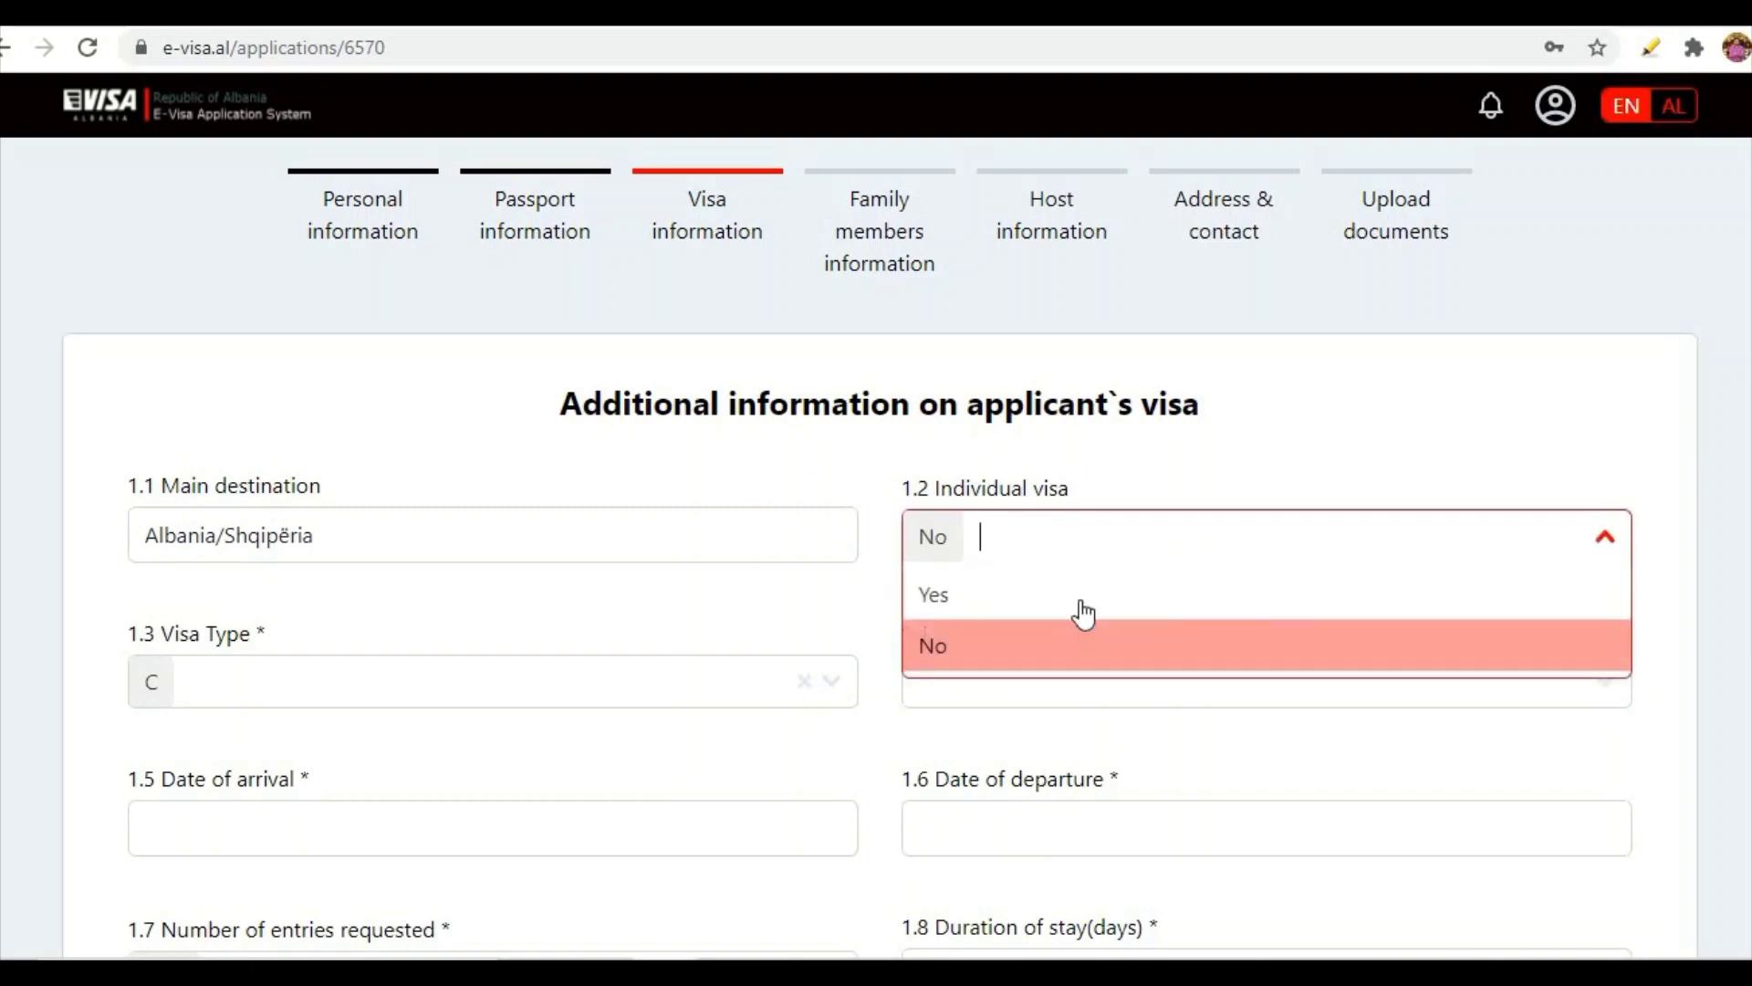
{"action": "left_click", "coordinate": [949, 602]}
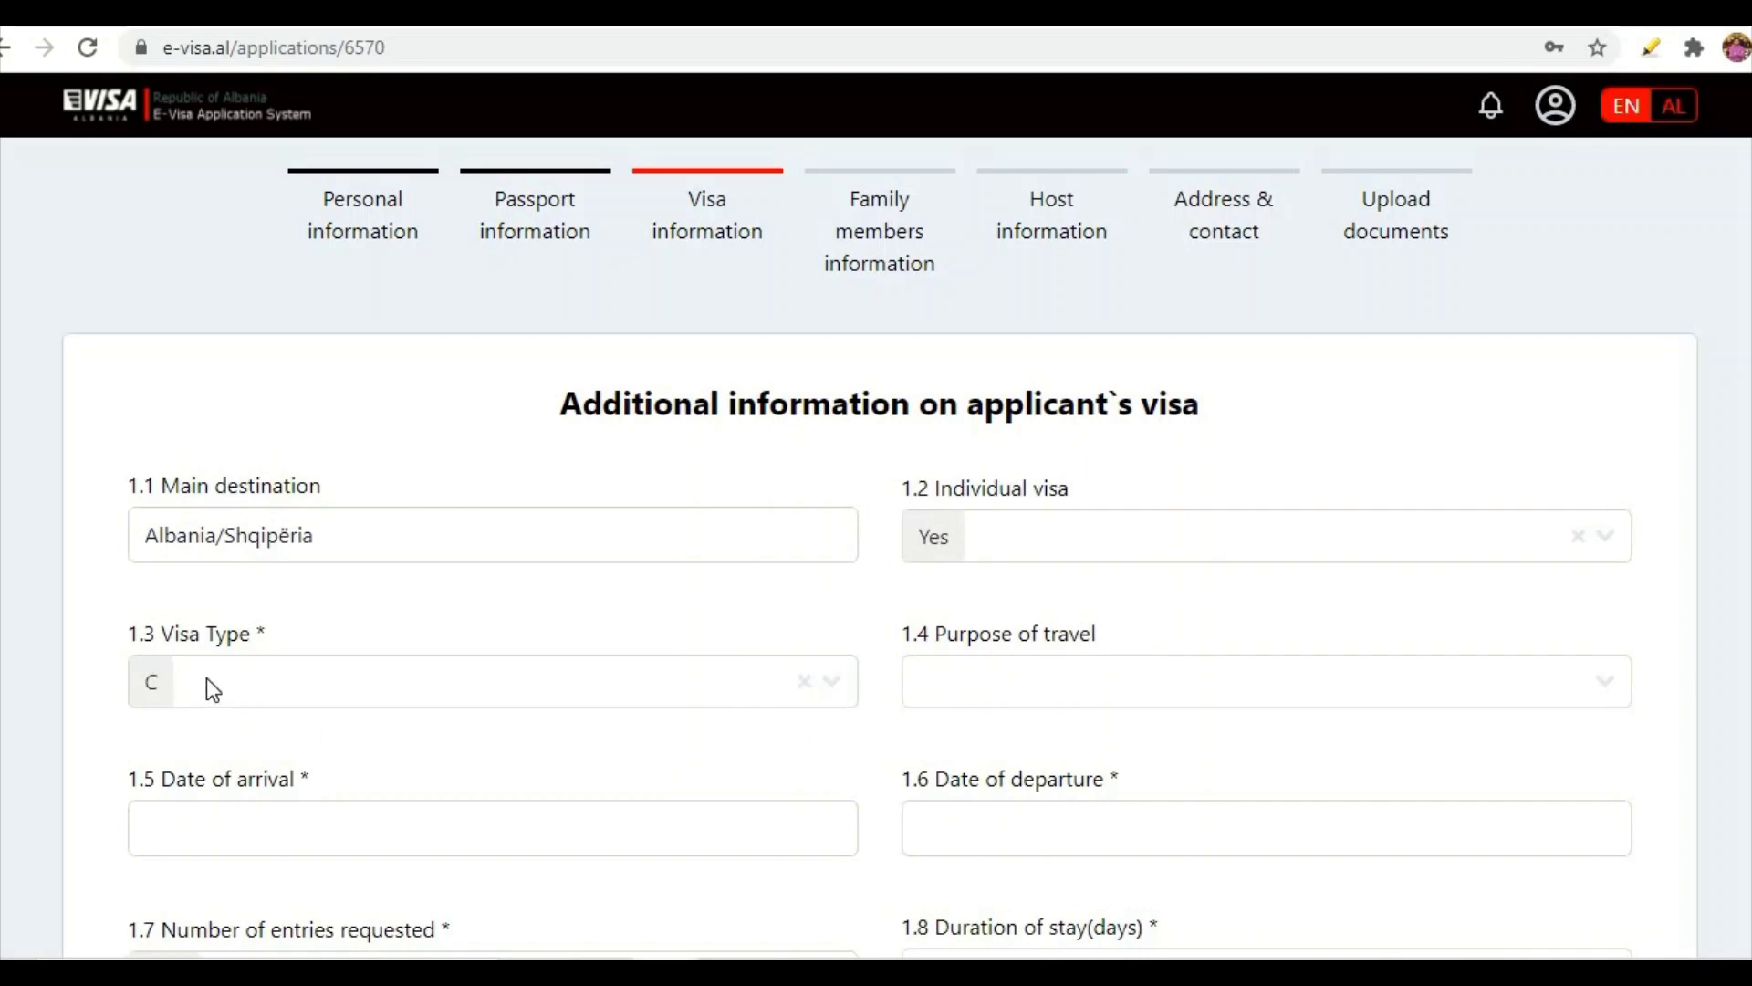
- Choose Tourism as the purpose of travel
{"action": "scroll", "coordinate": [337, 669], "scroll_direction": "down", "scroll_amount": 2}
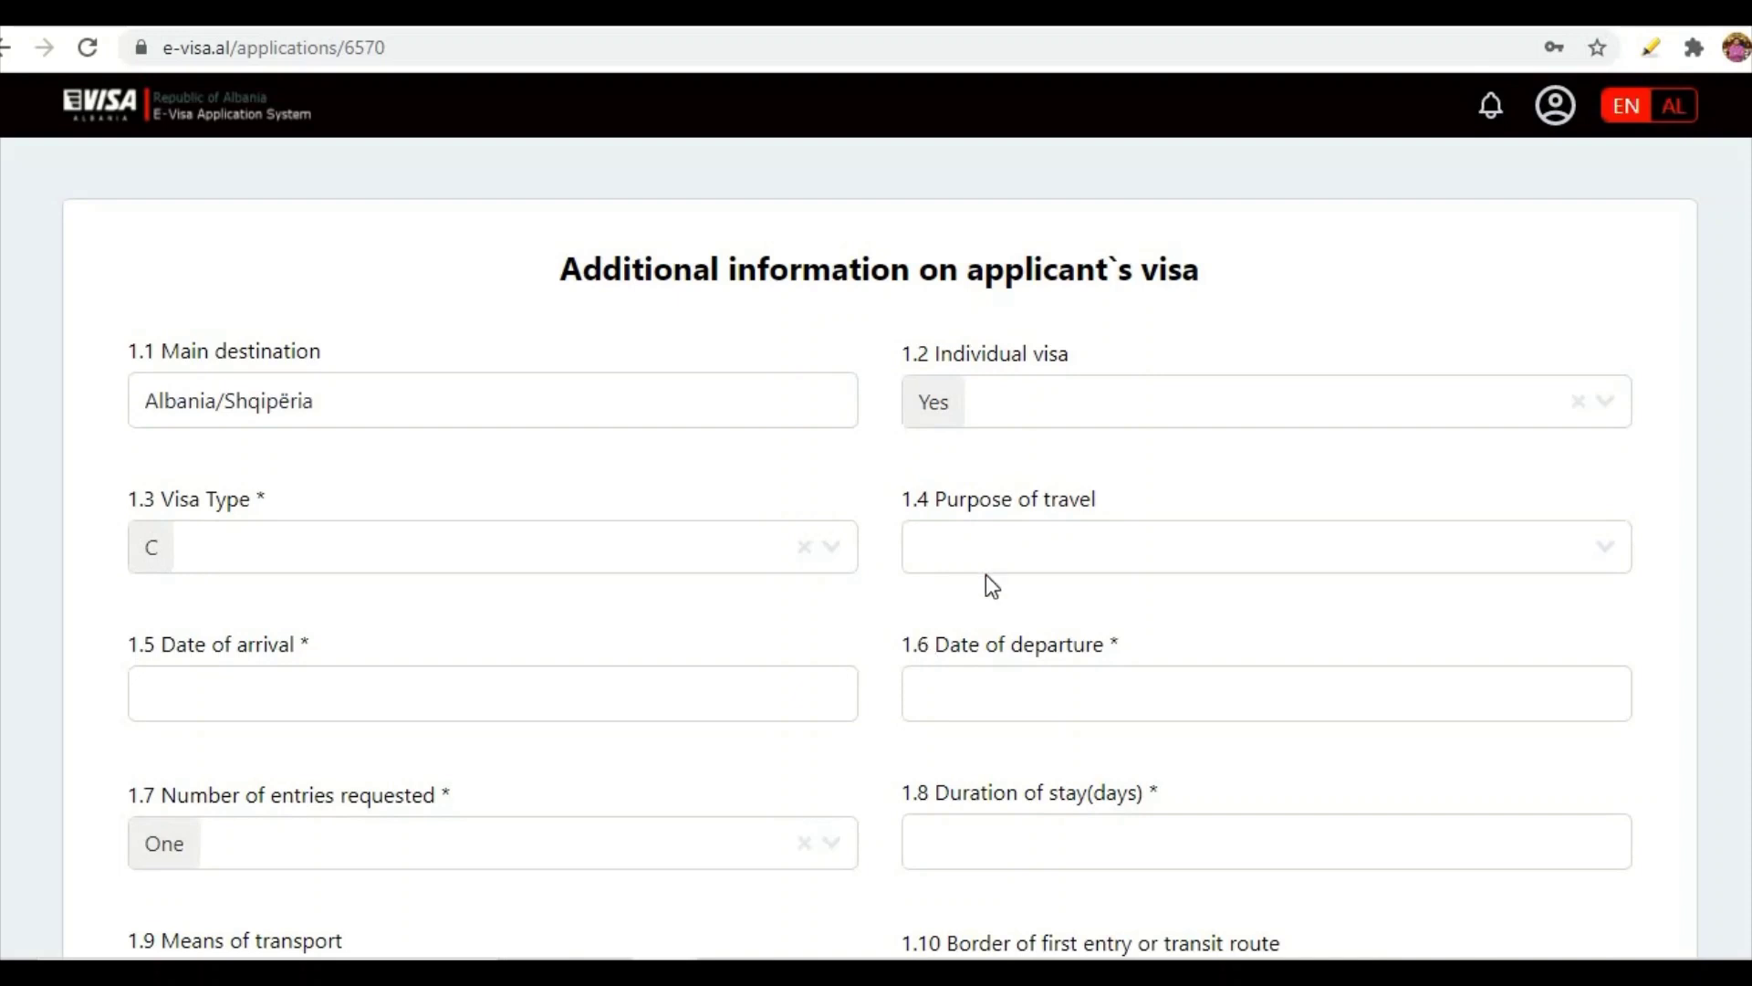
{"action": "left_click", "coordinate": [1603, 559]}
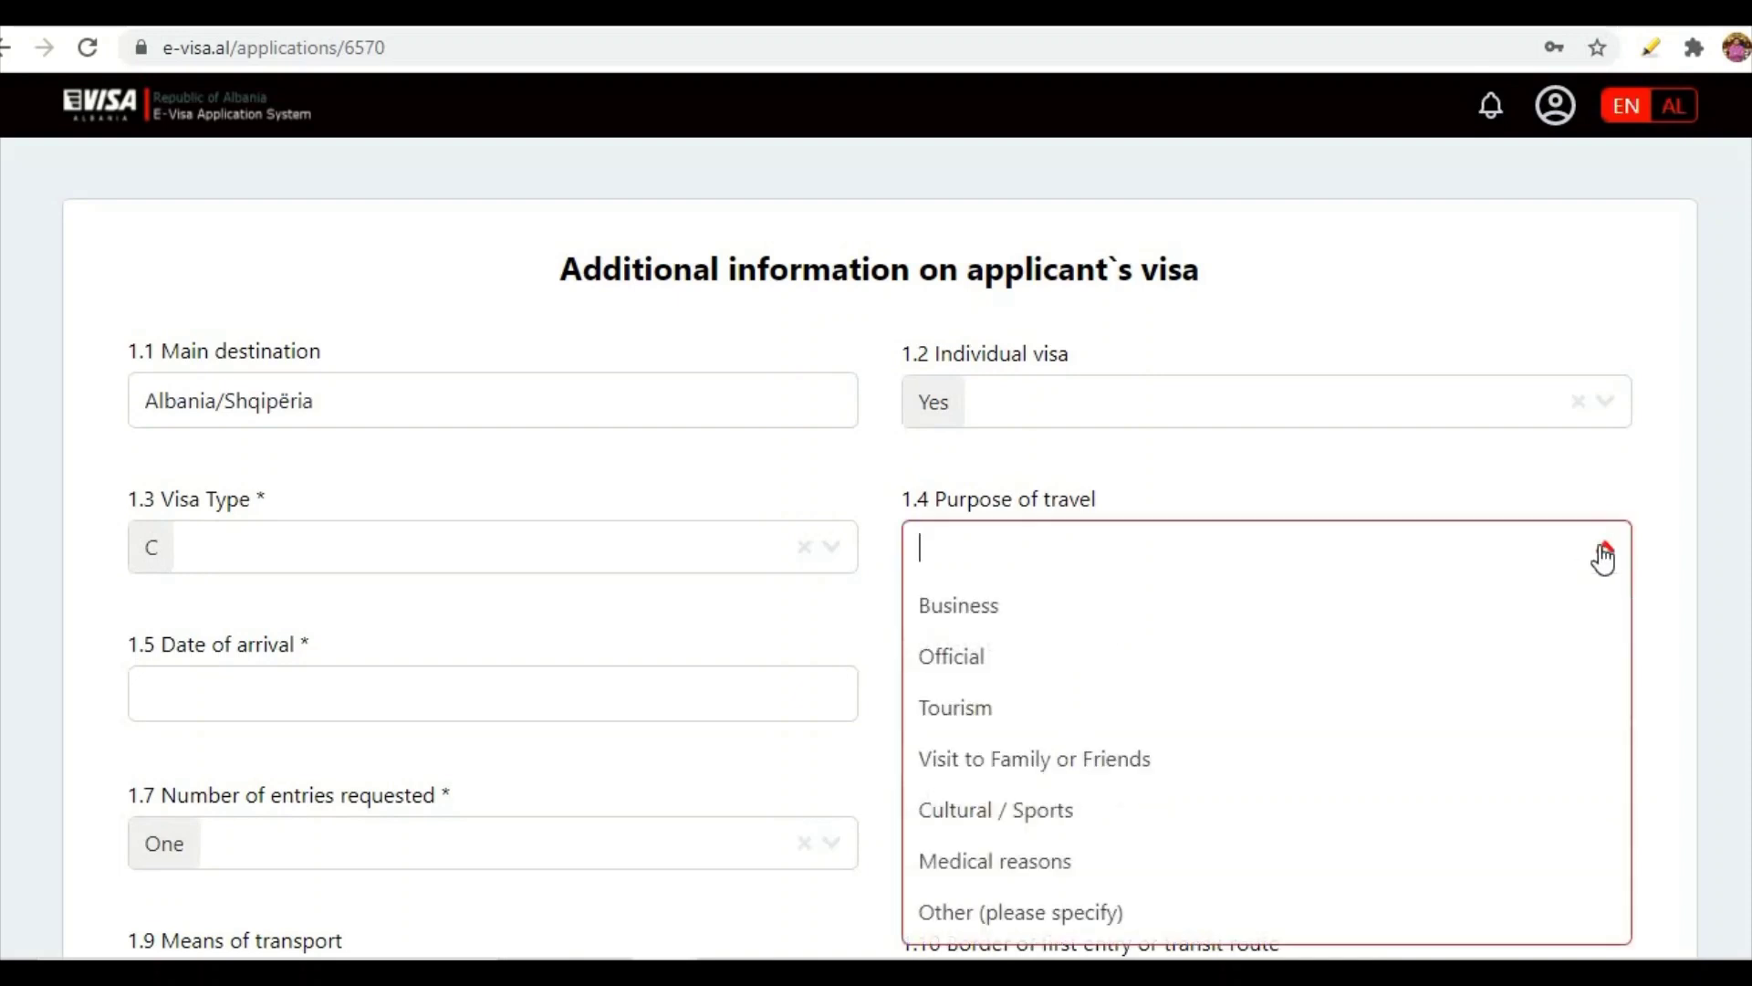
{"action": "left_click", "coordinate": [956, 704]}
{"action": "scroll", "coordinate": [790, 649], "scroll_direction": "down", "scroll_amount": 3}
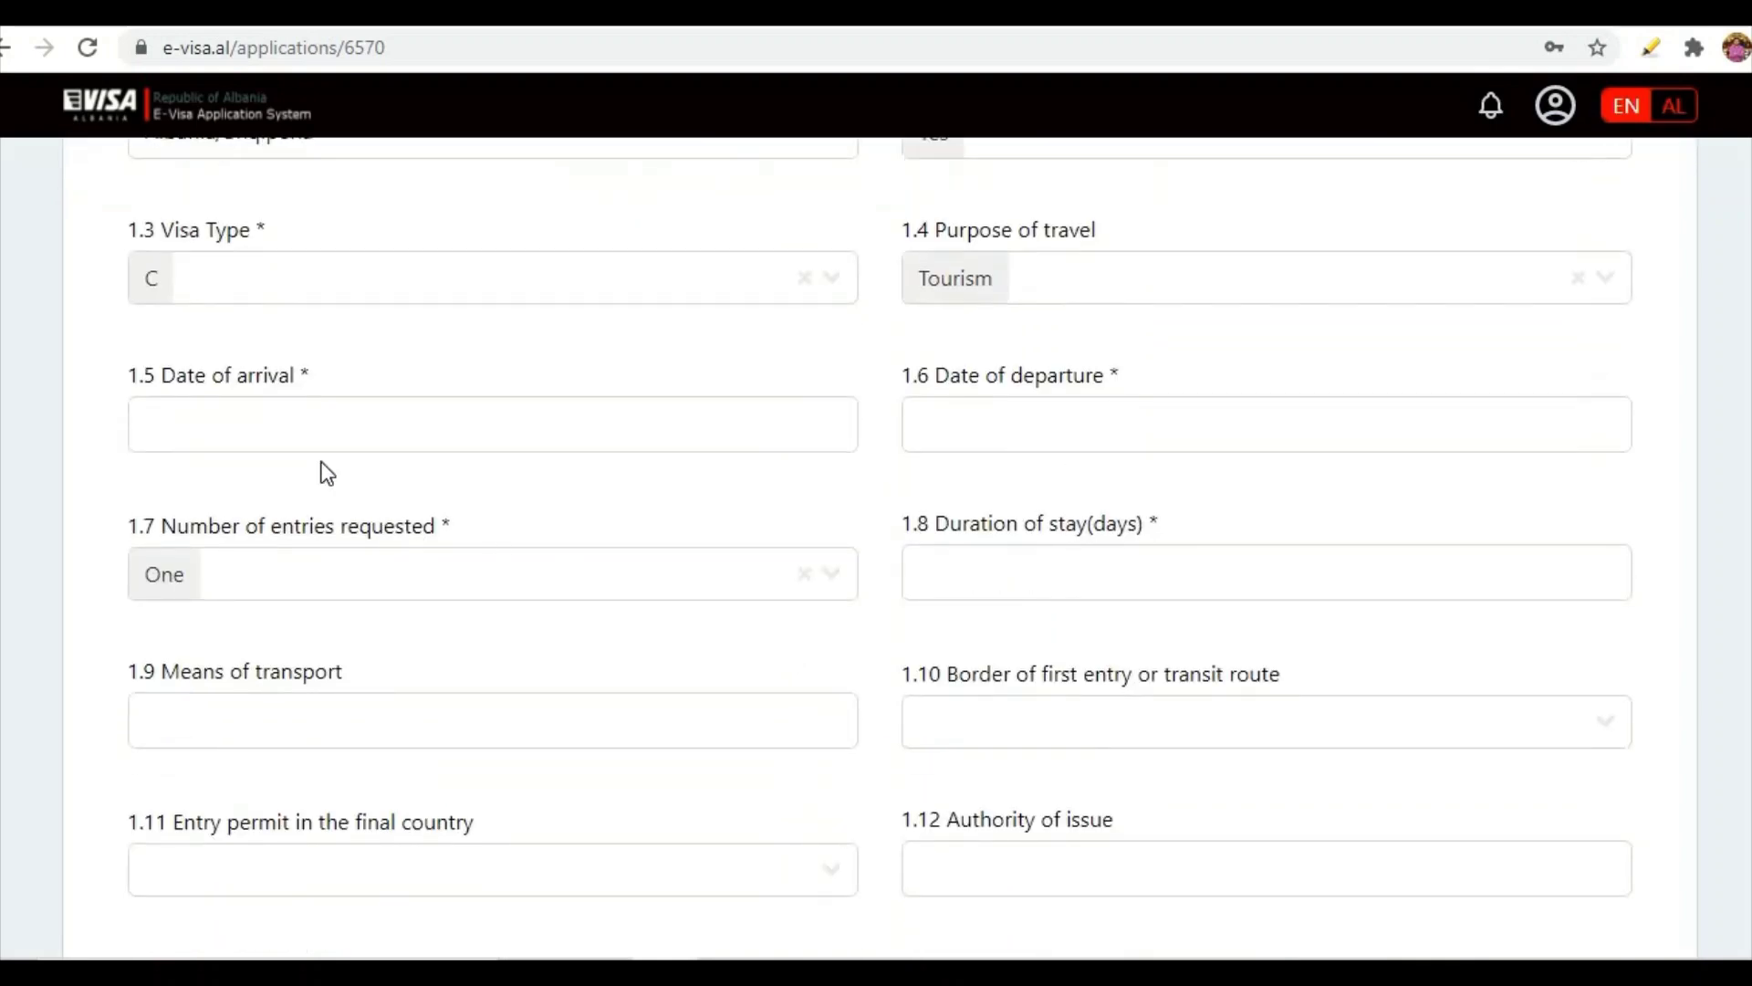
{"action": "left_click", "coordinate": [315, 439]}
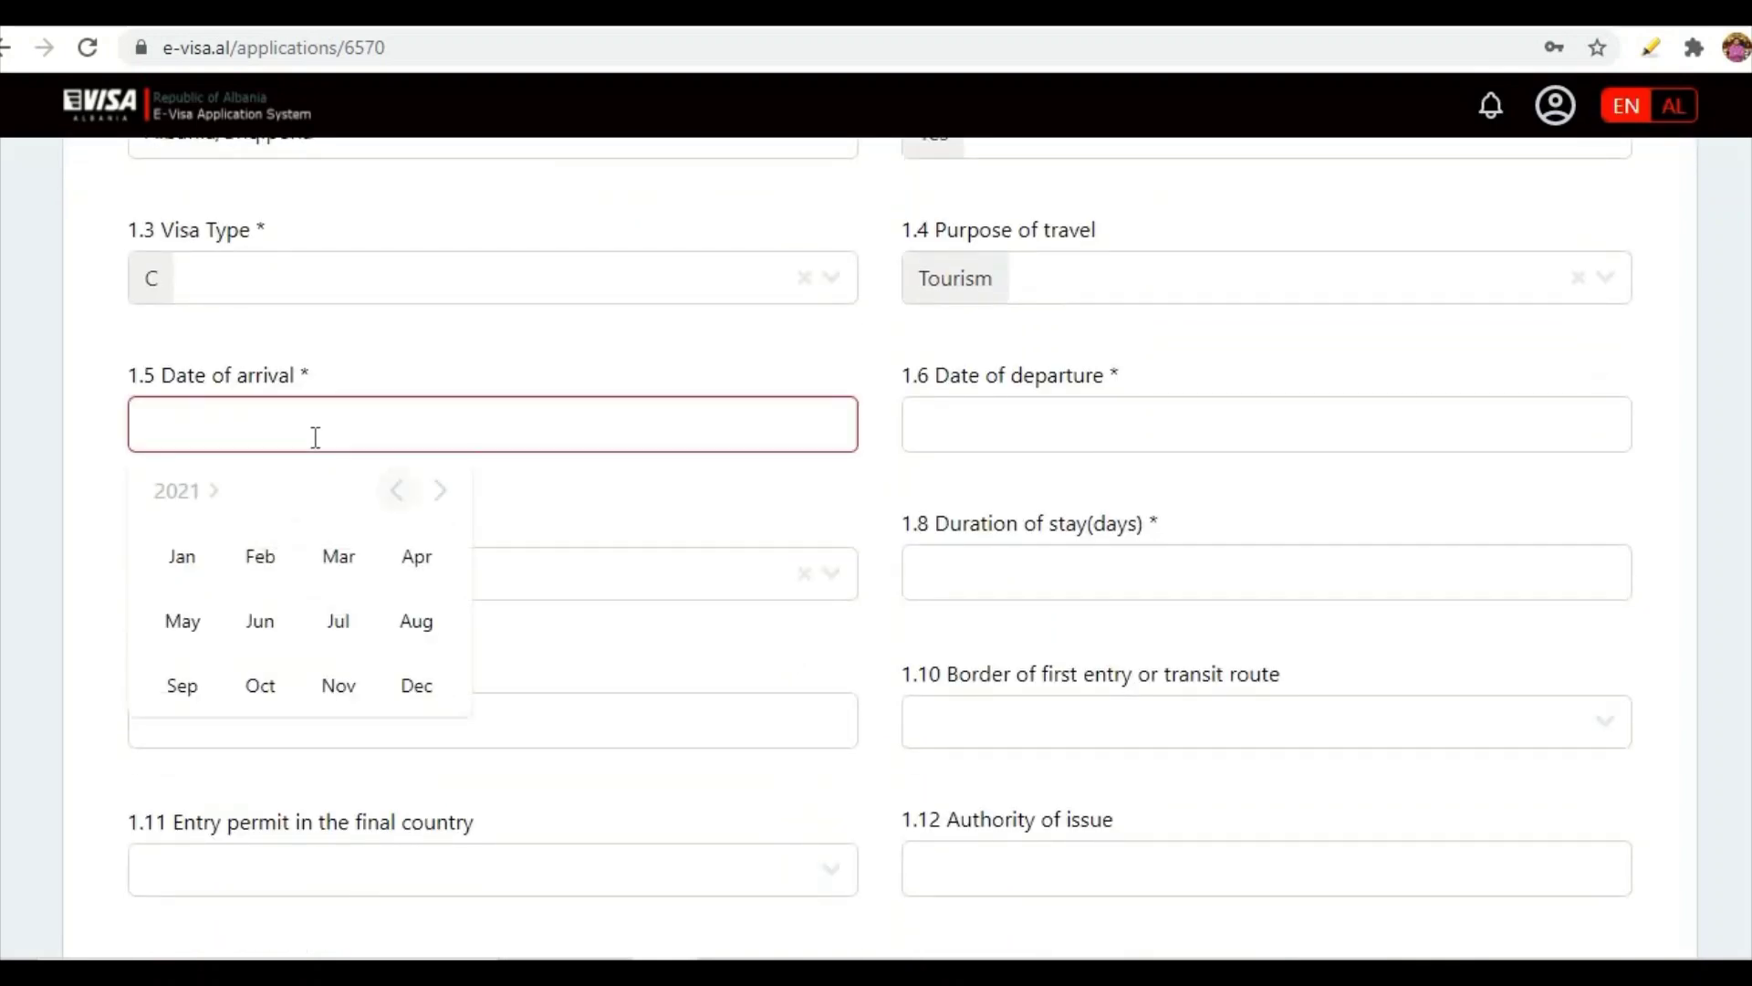
- Pick 1 September 2021 for arrival and 15 September 2021 for departure in the date pickers
{"action": "left_click", "coordinate": [188, 494]}
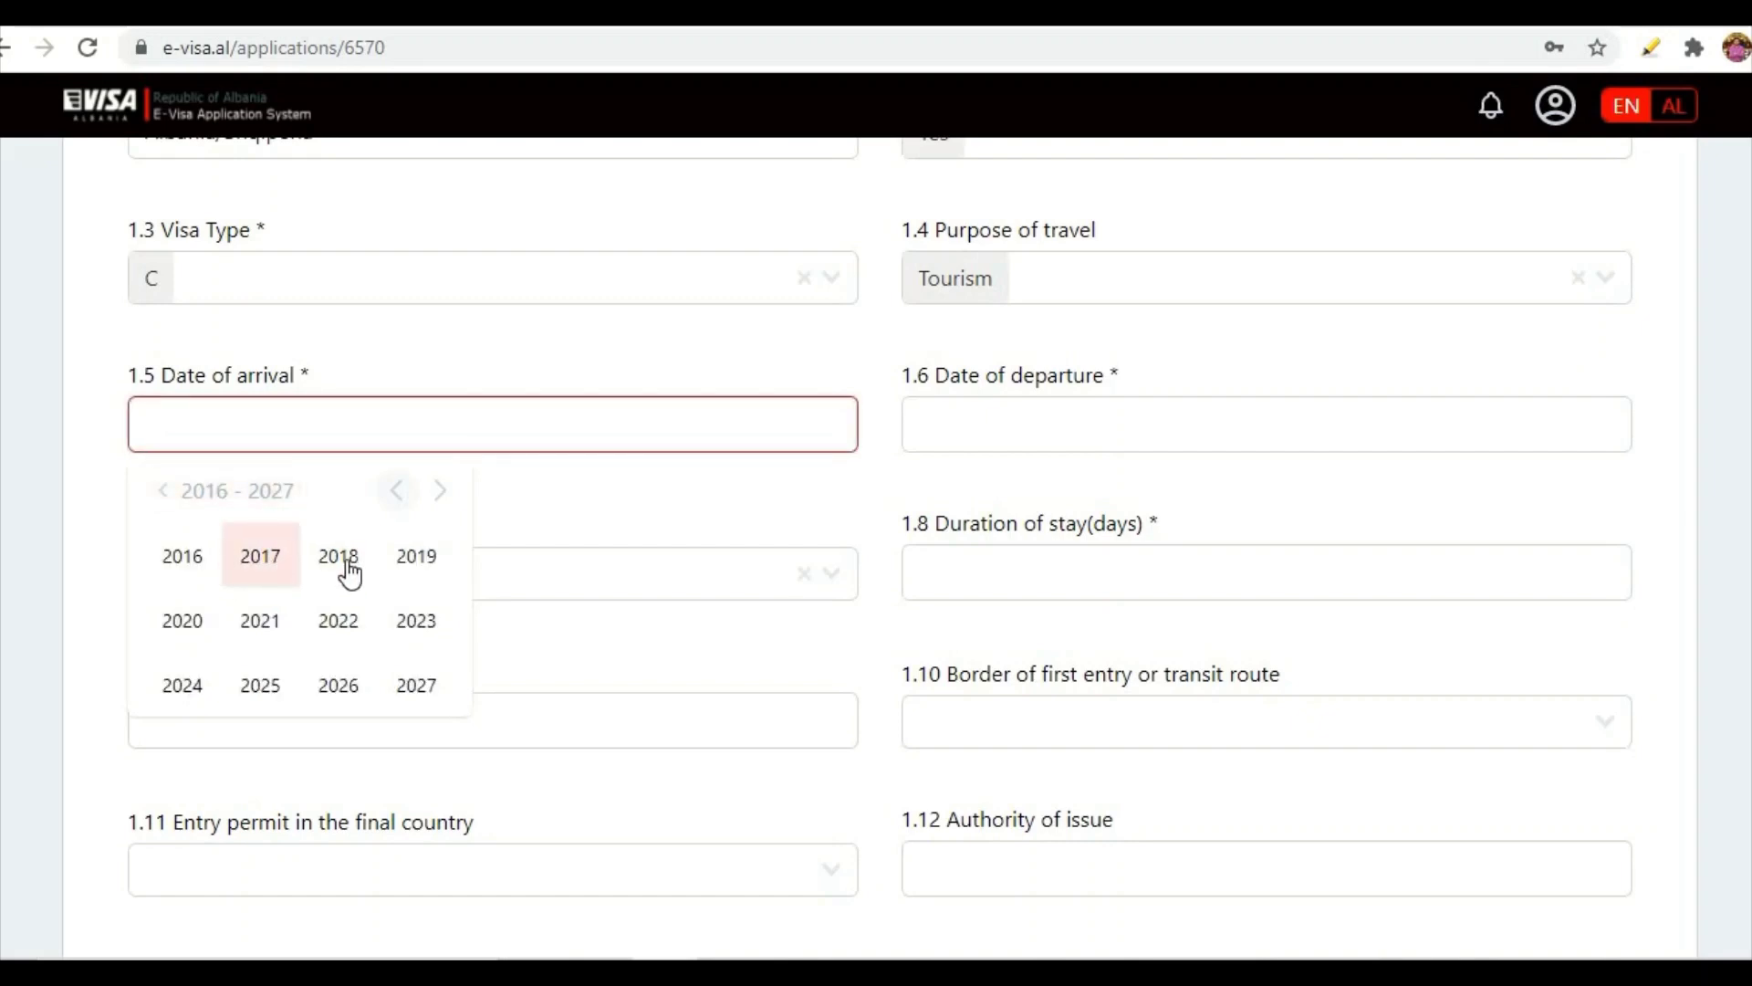
{"action": "left_click", "coordinate": [262, 622]}
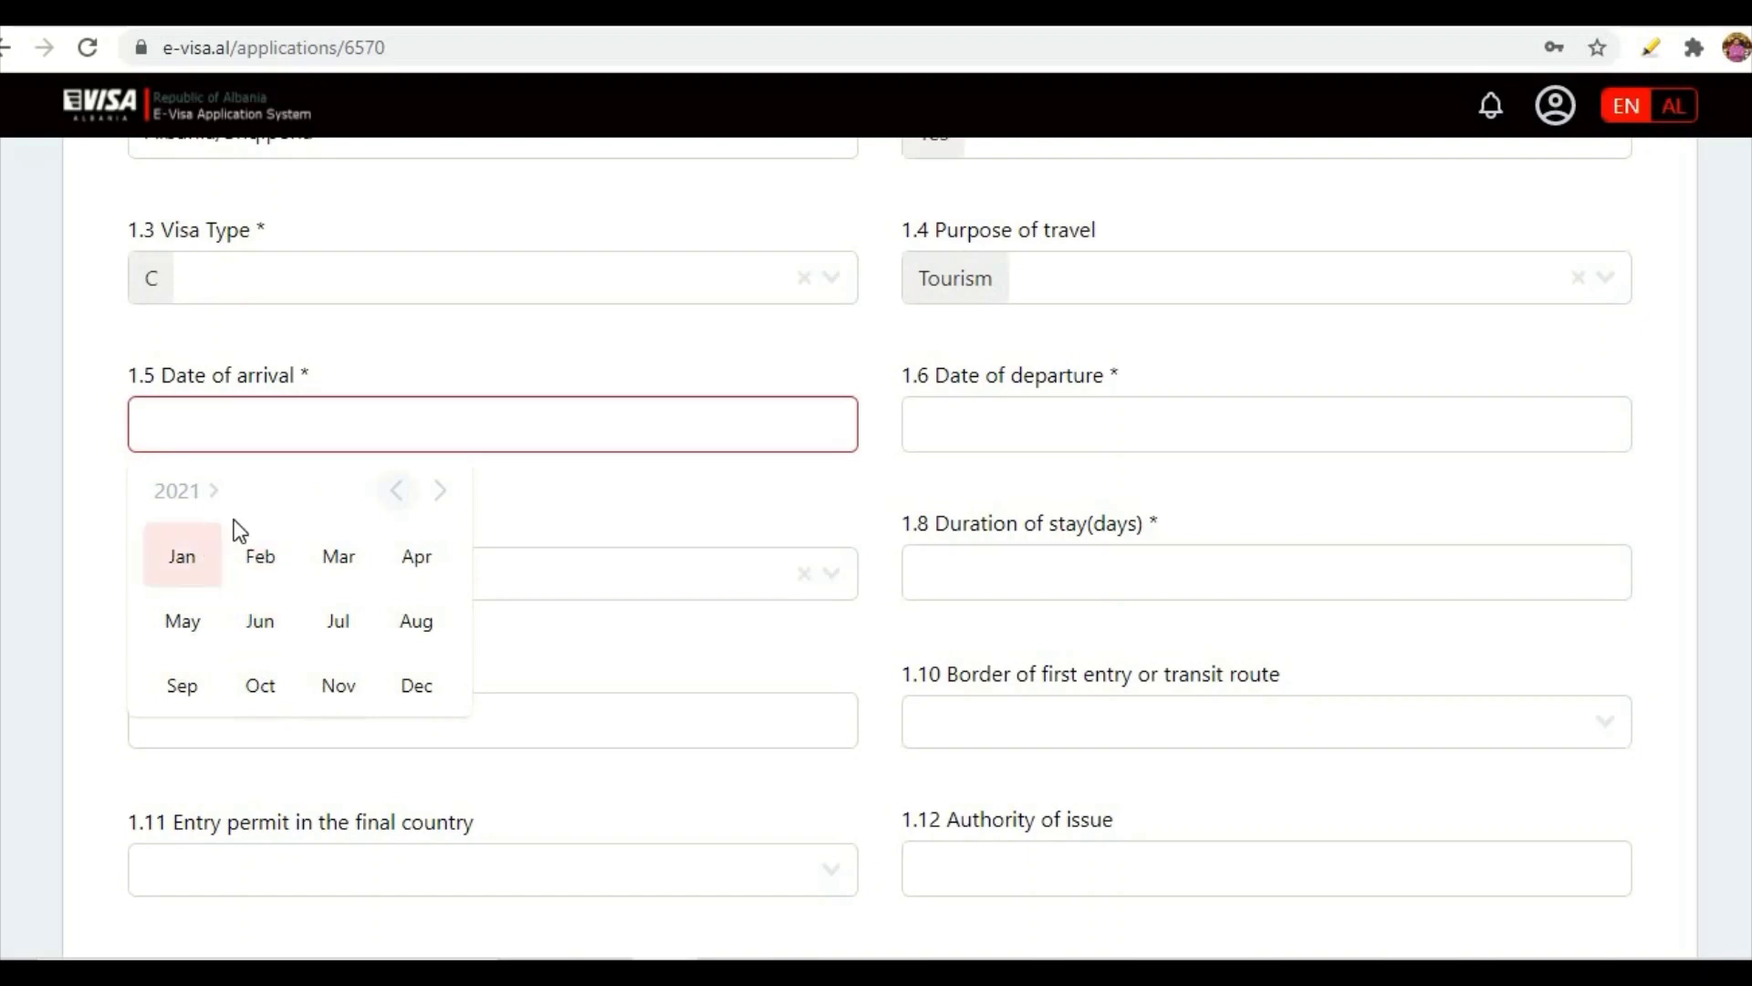
{"action": "left_click", "coordinate": [199, 683]}
{"action": "left_click", "coordinate": [250, 595]}
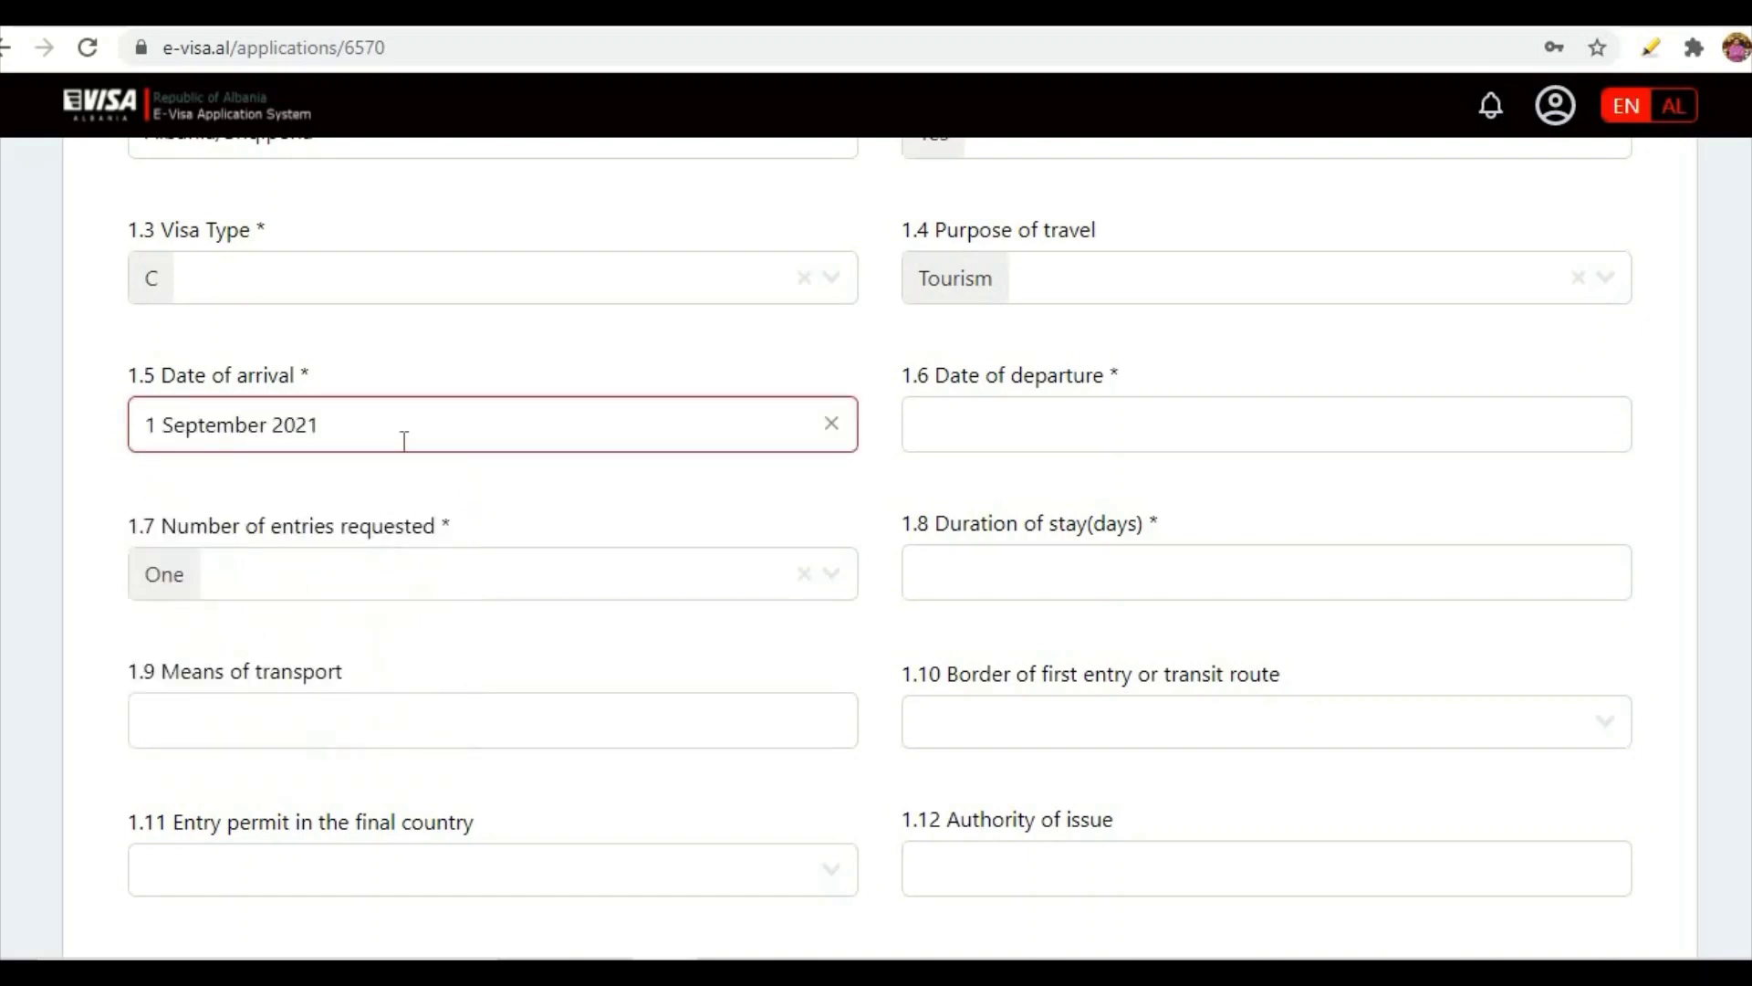
{"action": "left_click", "coordinate": [958, 435]}
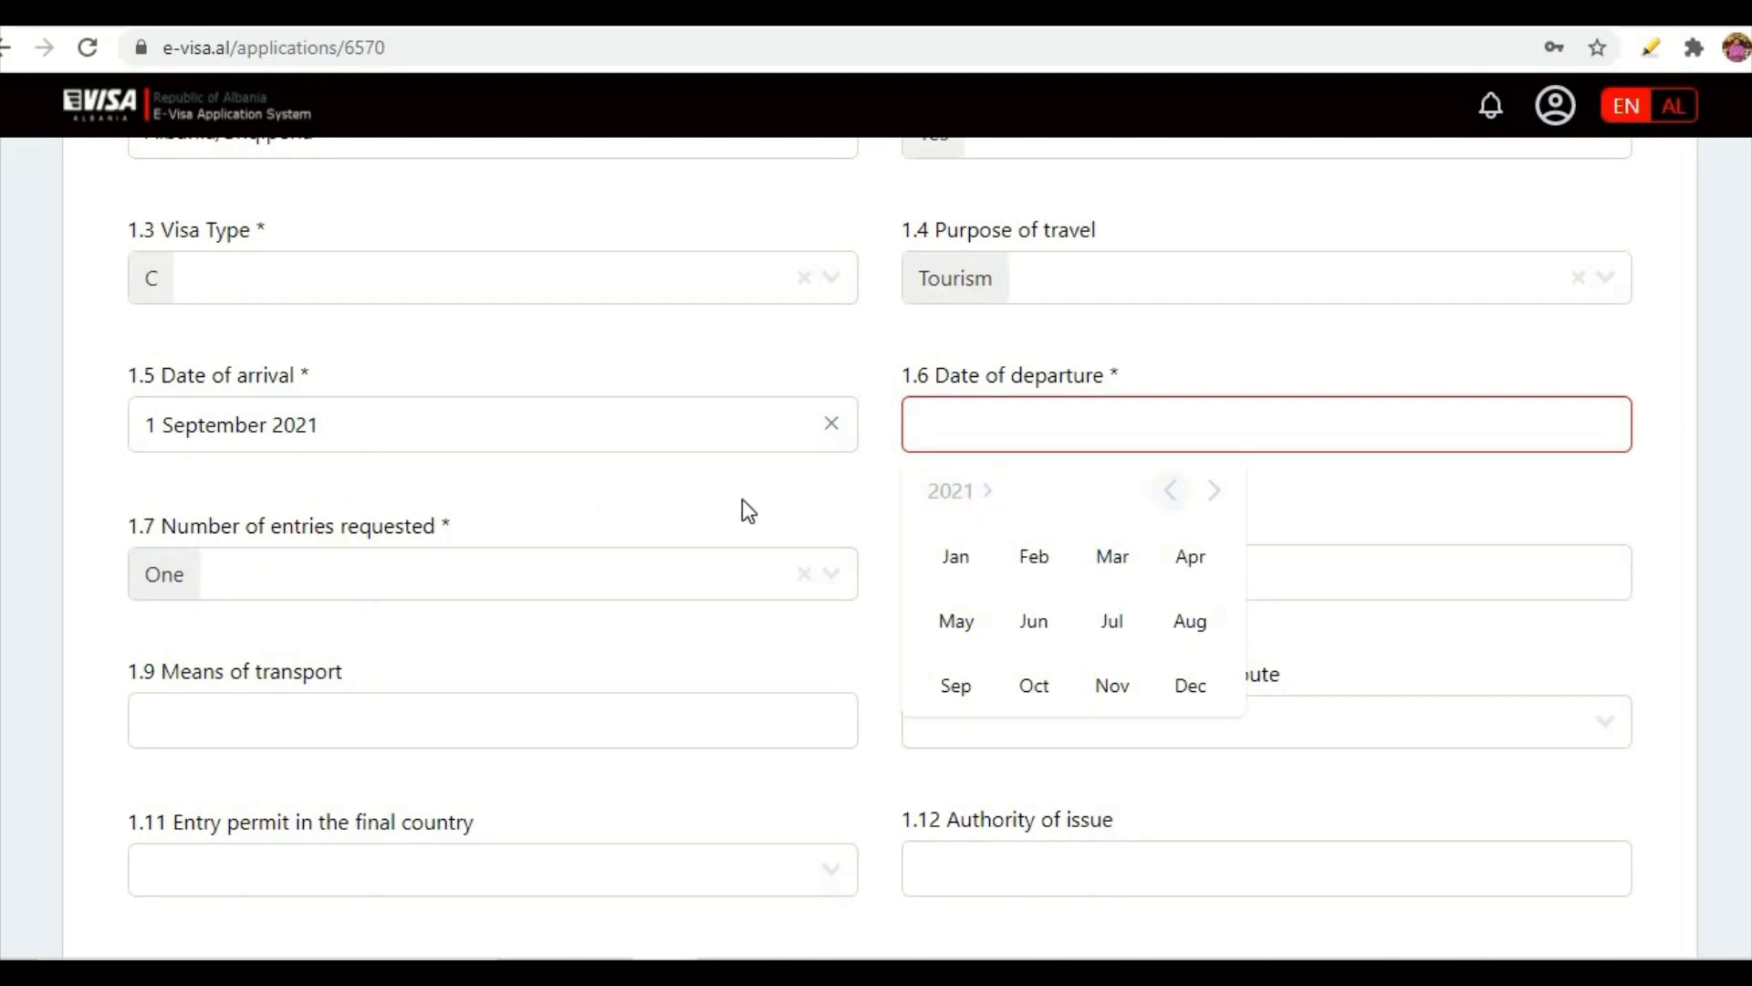
{"action": "left_click", "coordinate": [972, 689]}
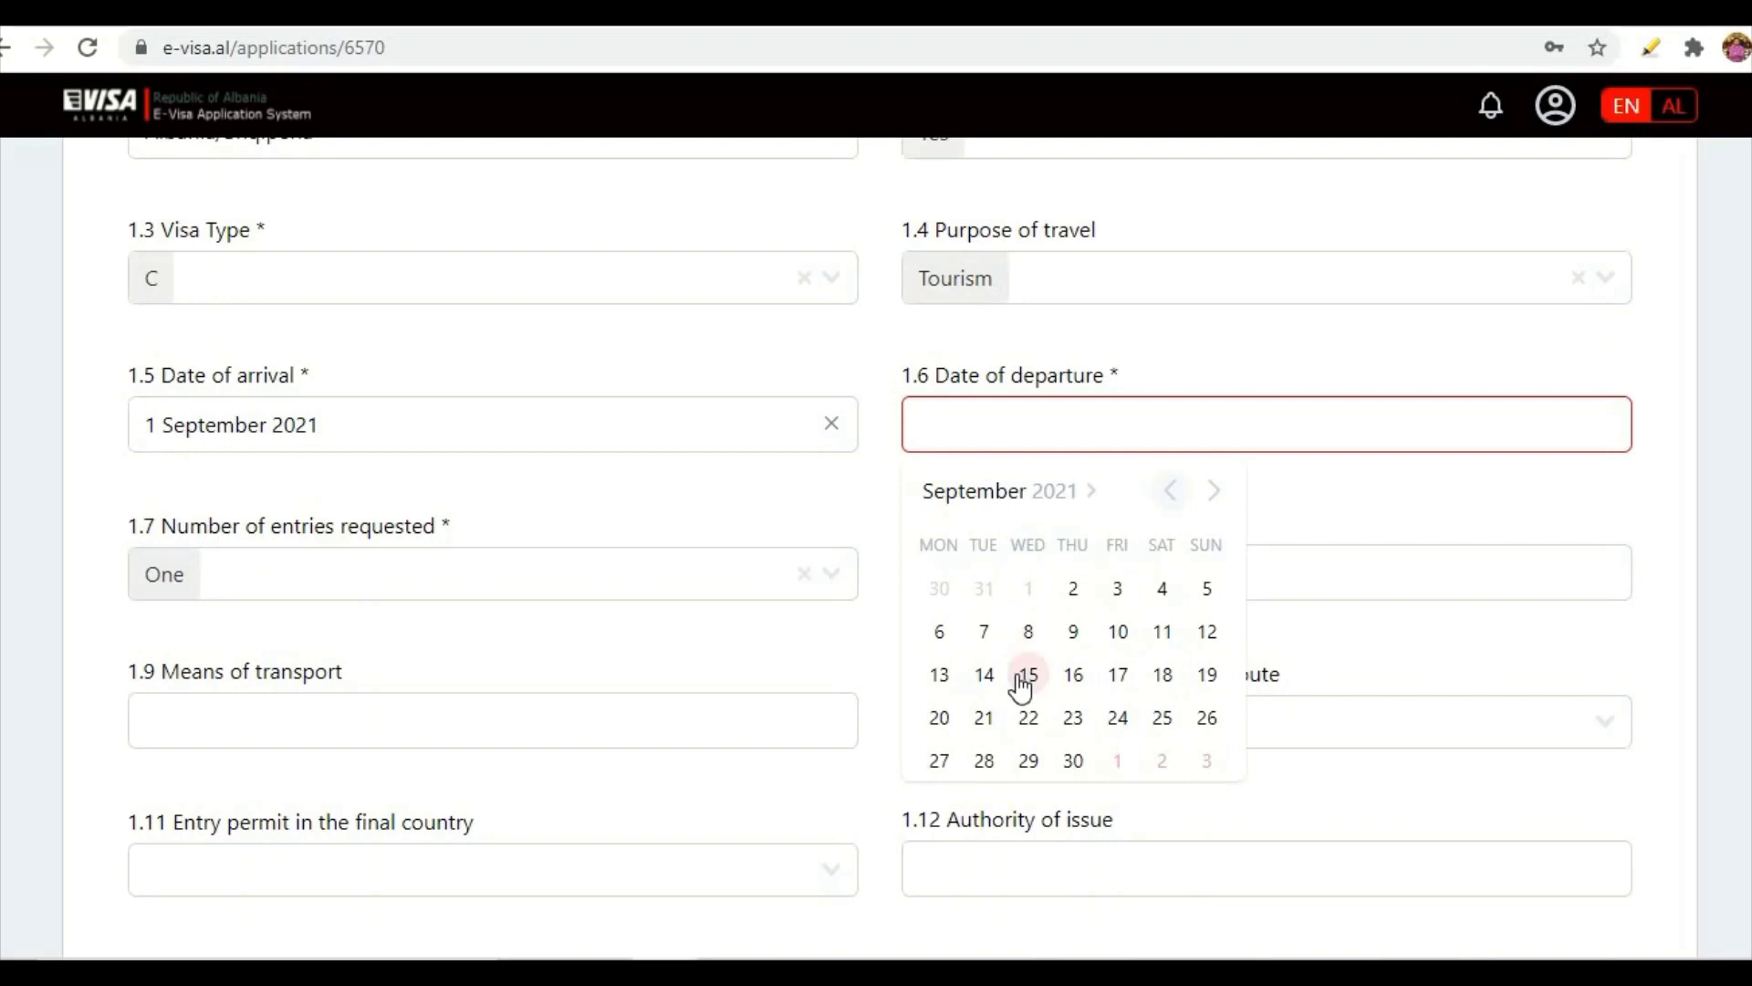
{"action": "left_click", "coordinate": [1026, 677]}
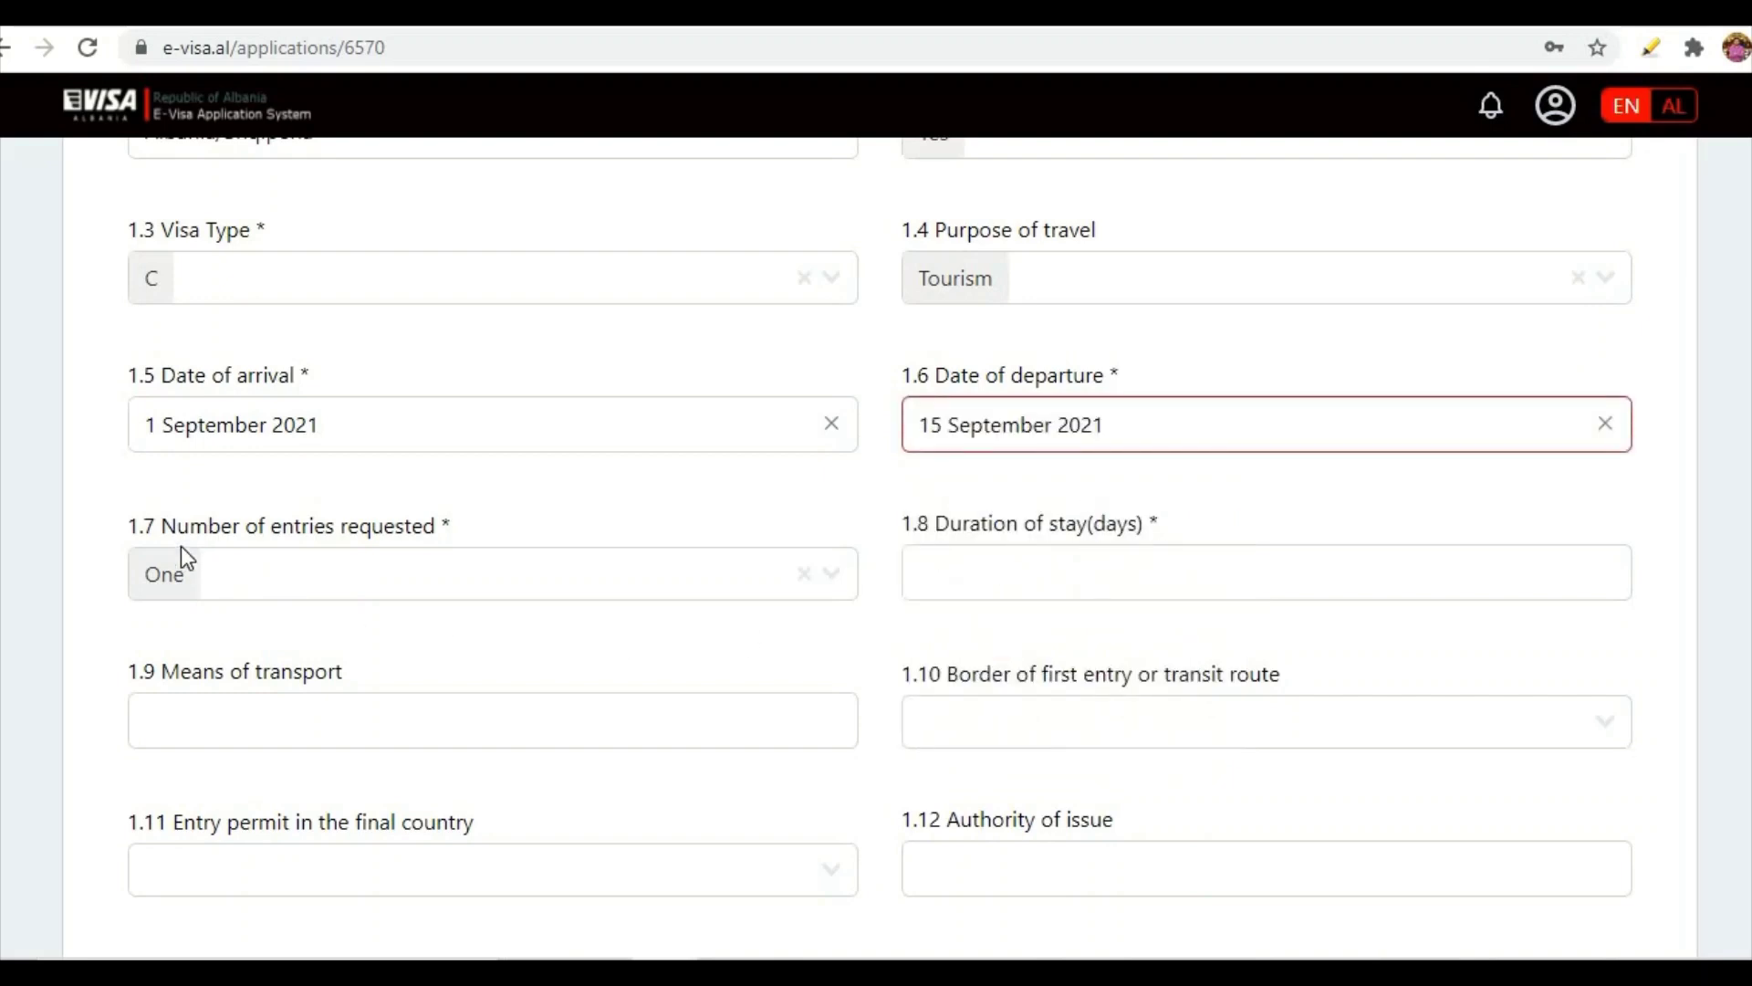
{"action": "left_click", "coordinate": [831, 577]}
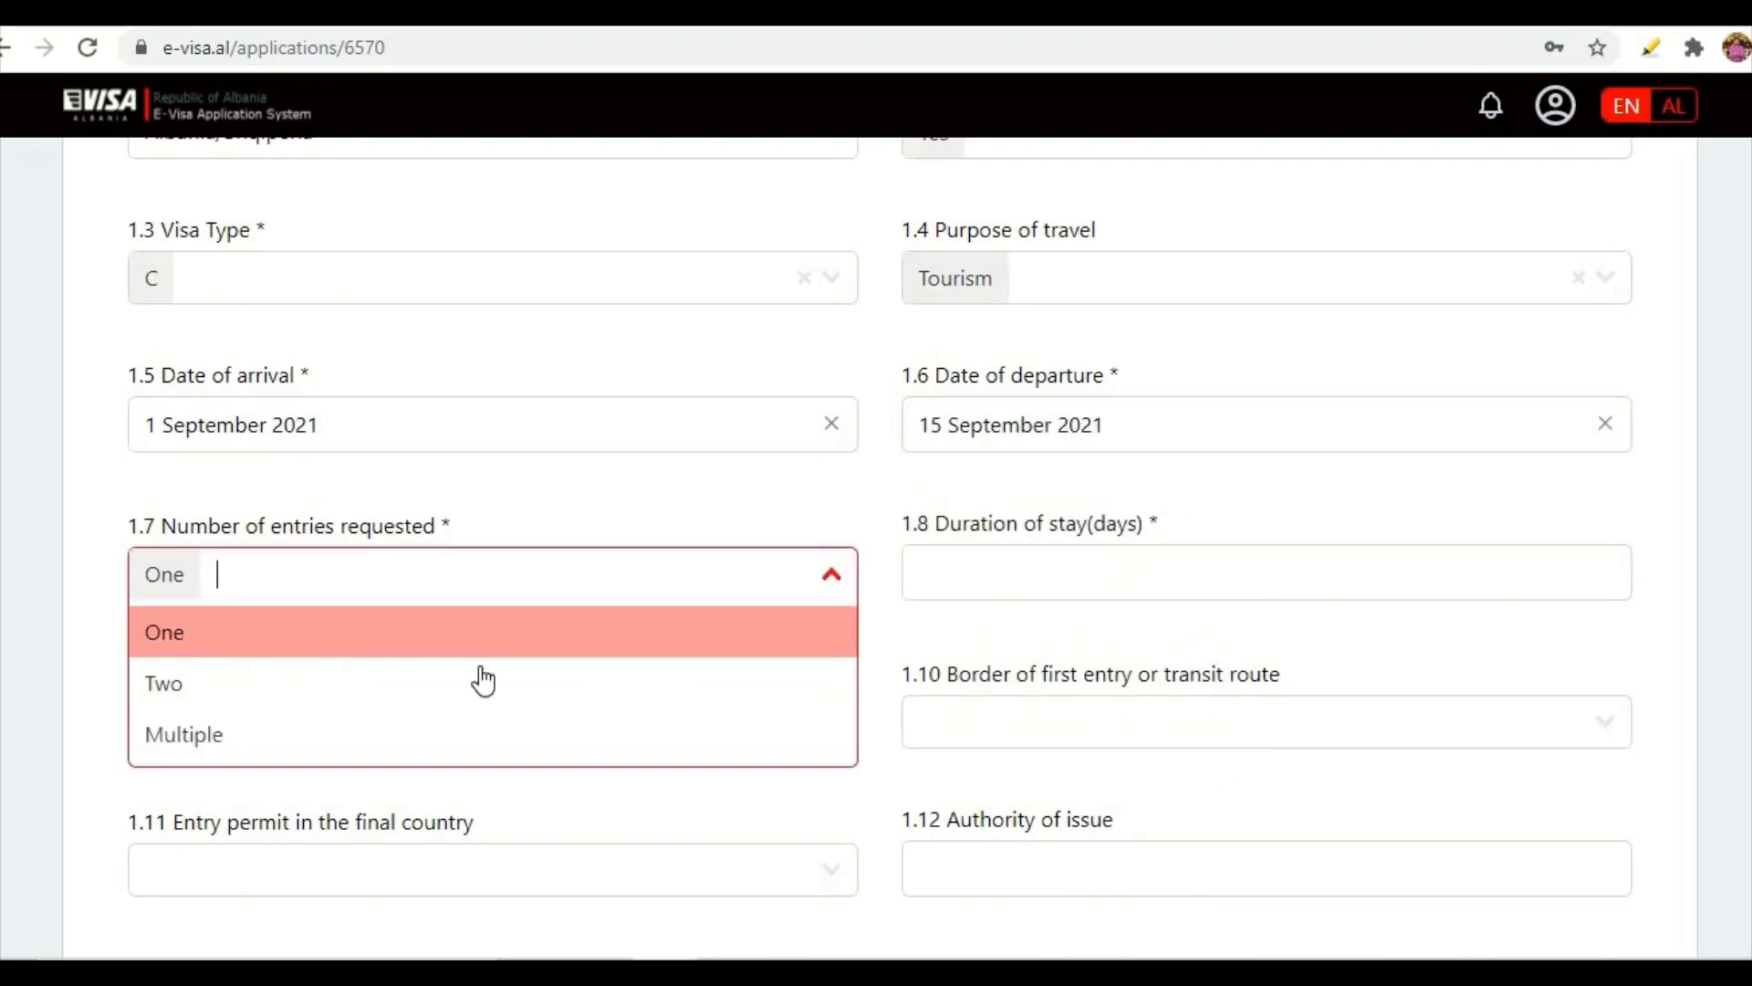
- Keep One entry, enter 15 DAYS as stay duration and BY AIR as transport
{"action": "left_click", "coordinate": [227, 654]}
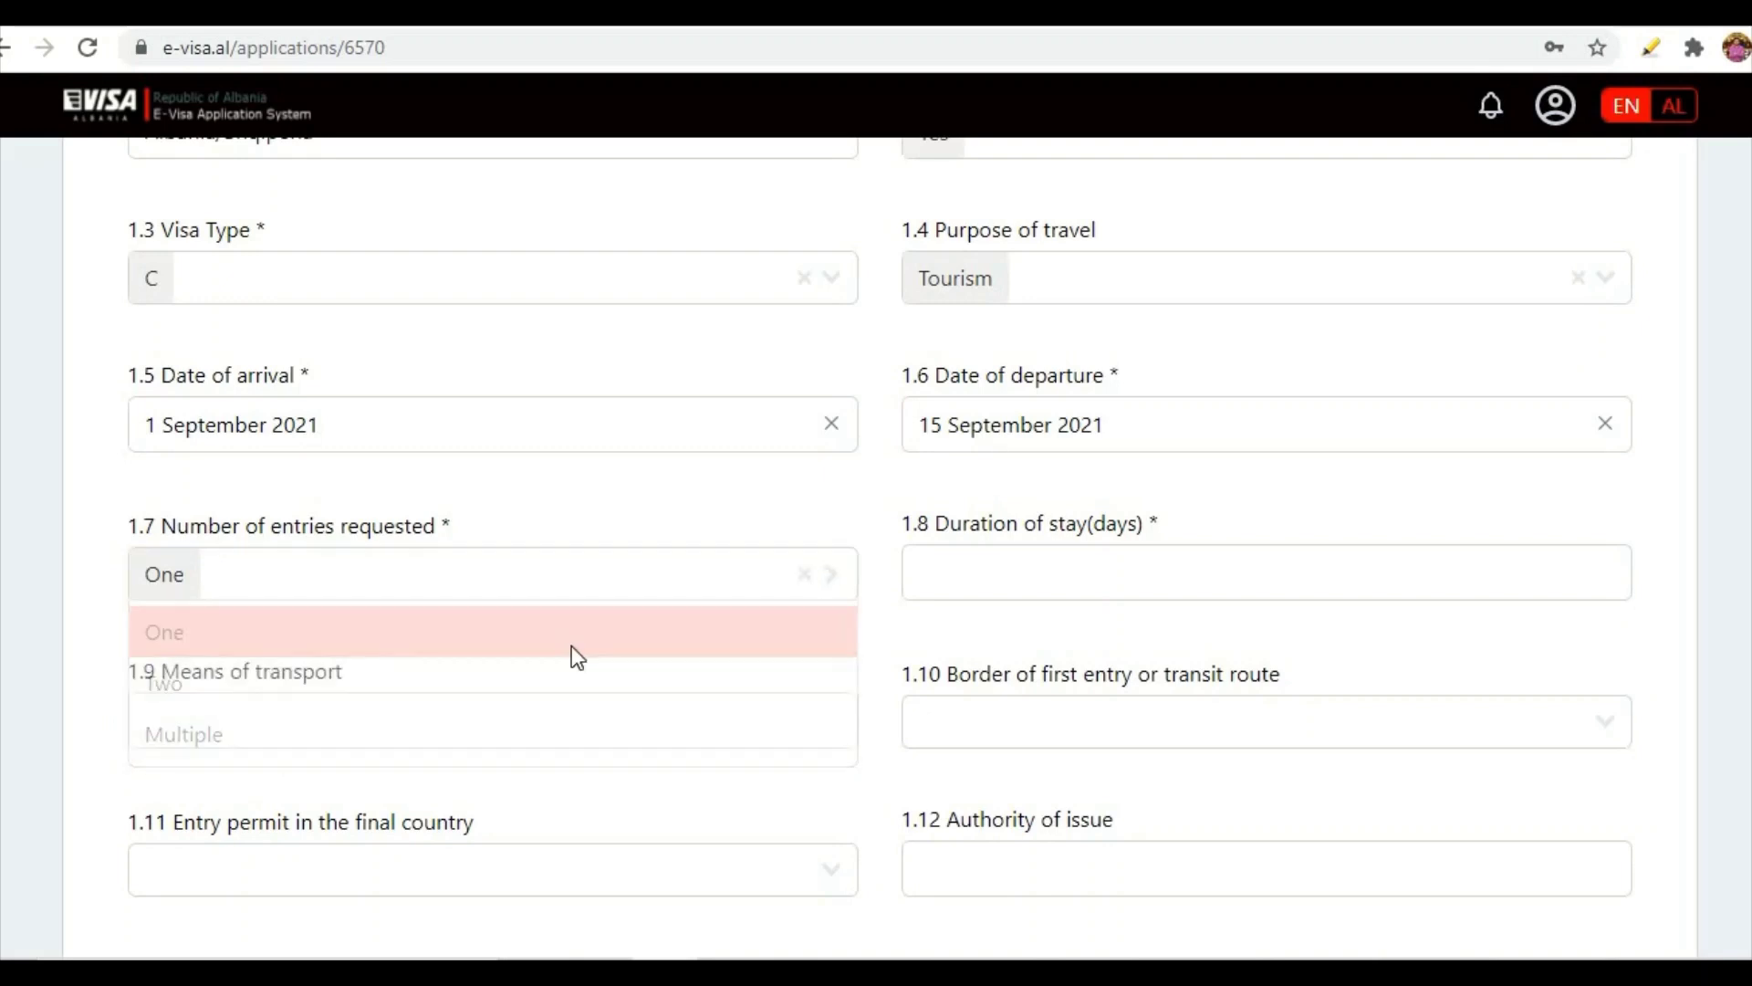
{"action": "left_click", "coordinate": [1020, 577]}
{"action": "type", "text": "15 DAYS"}
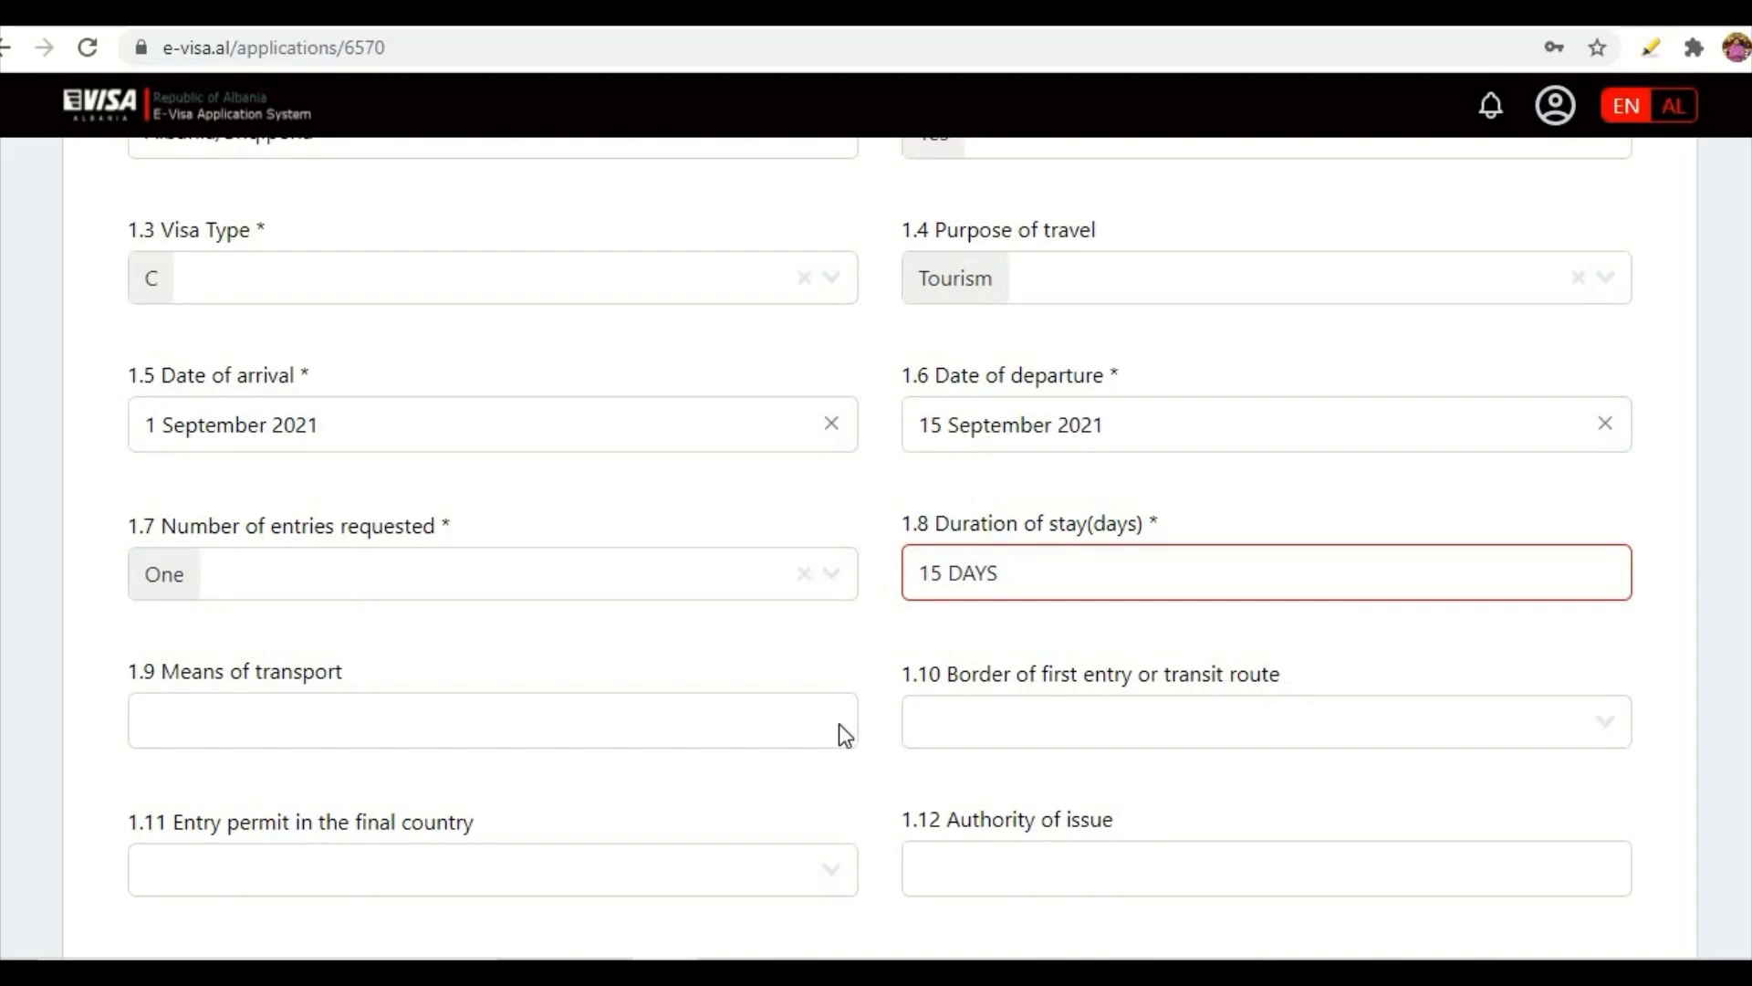
{"action": "left_click", "coordinate": [347, 715]}
{"action": "scroll", "coordinate": [481, 564], "scroll_direction": "down", "scroll_amount": 3}
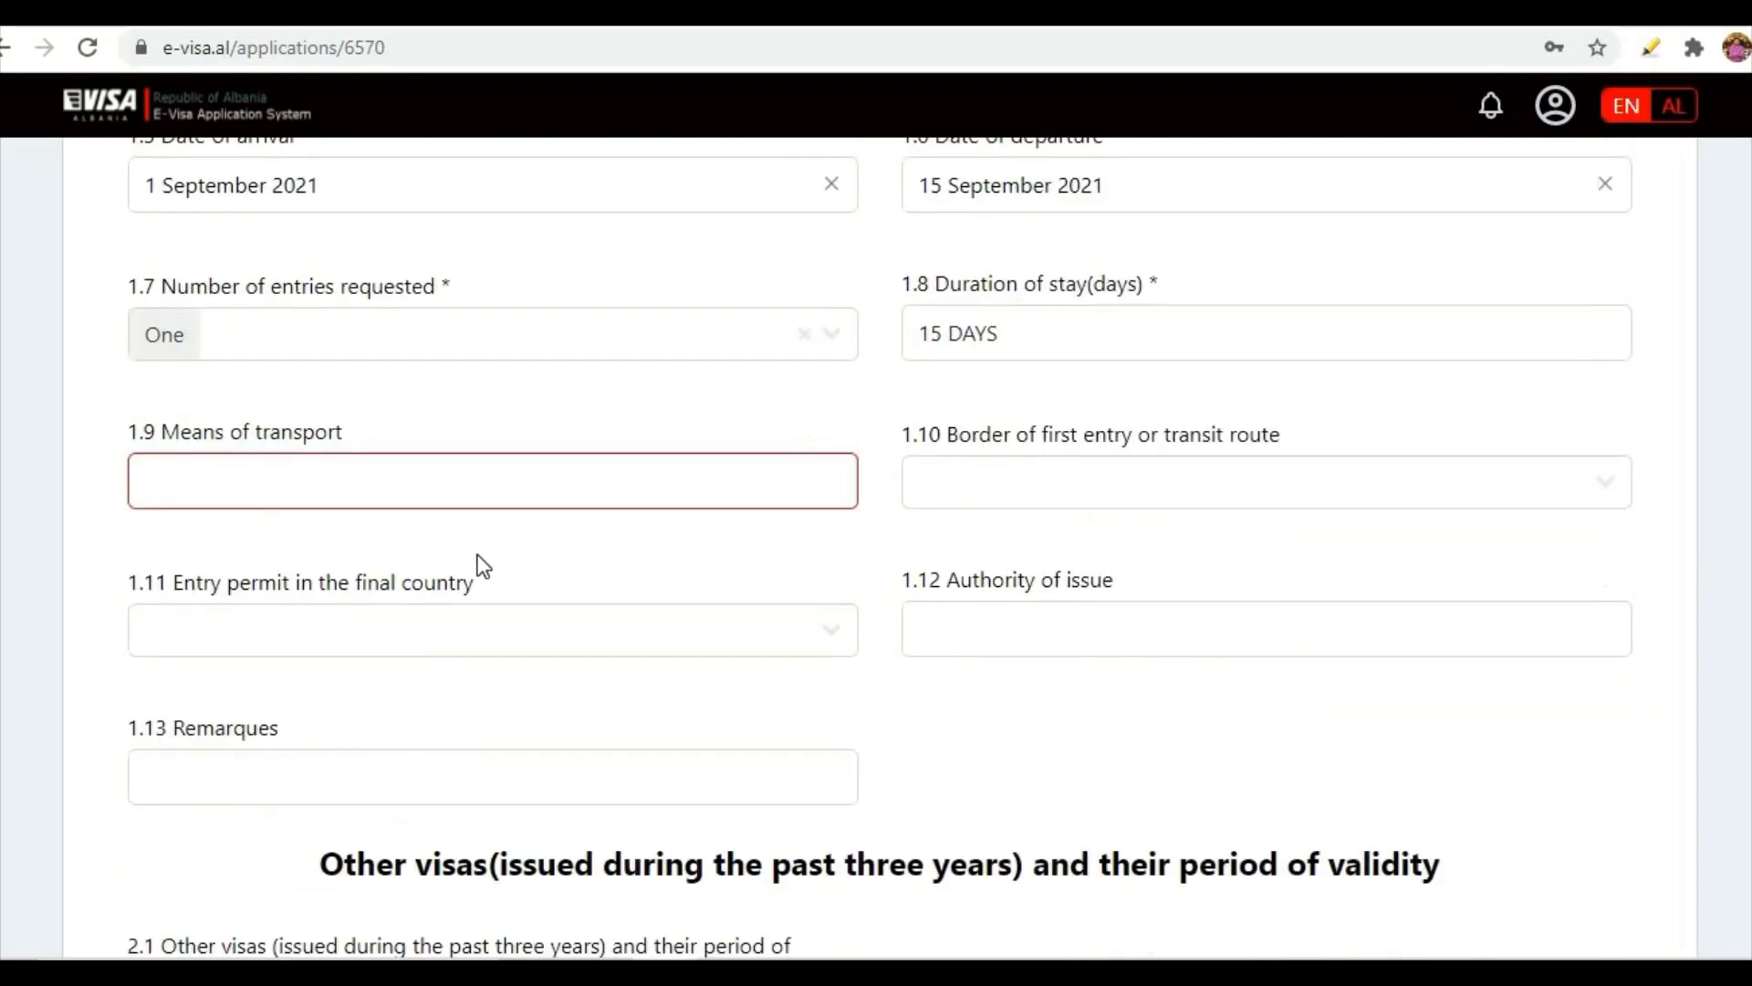
{"action": "type", "text": "BY AIR"}
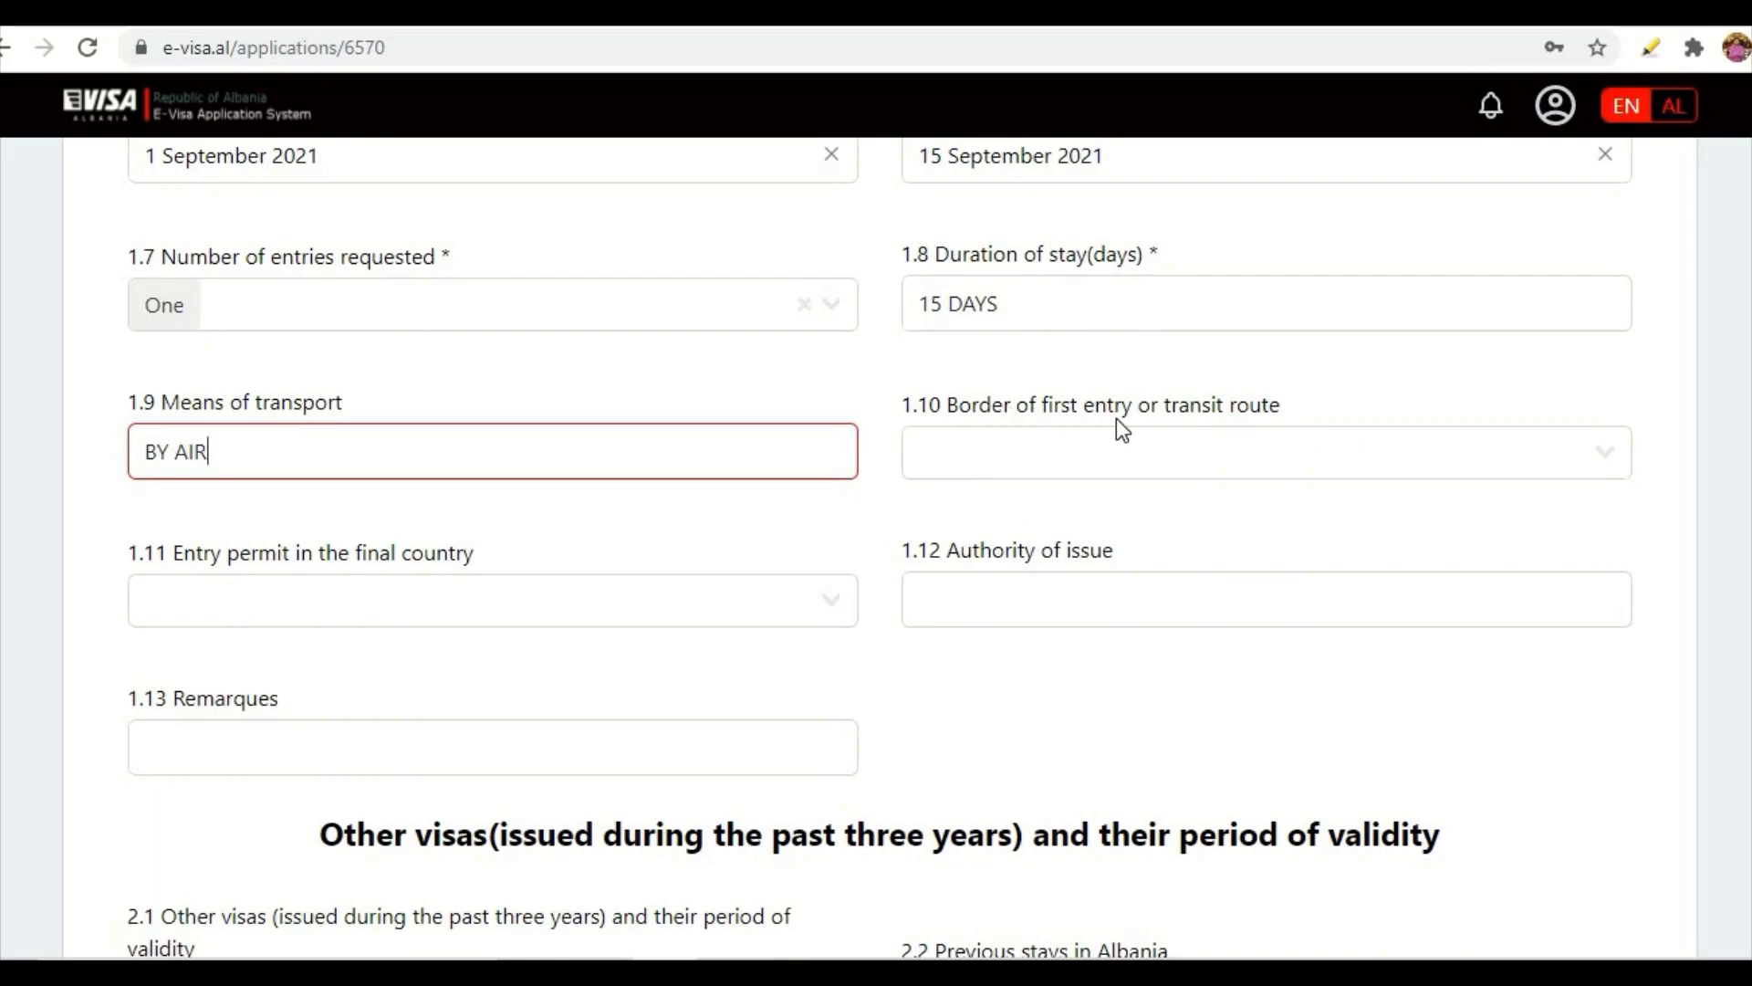
{"action": "left_click", "coordinate": [1608, 461]}
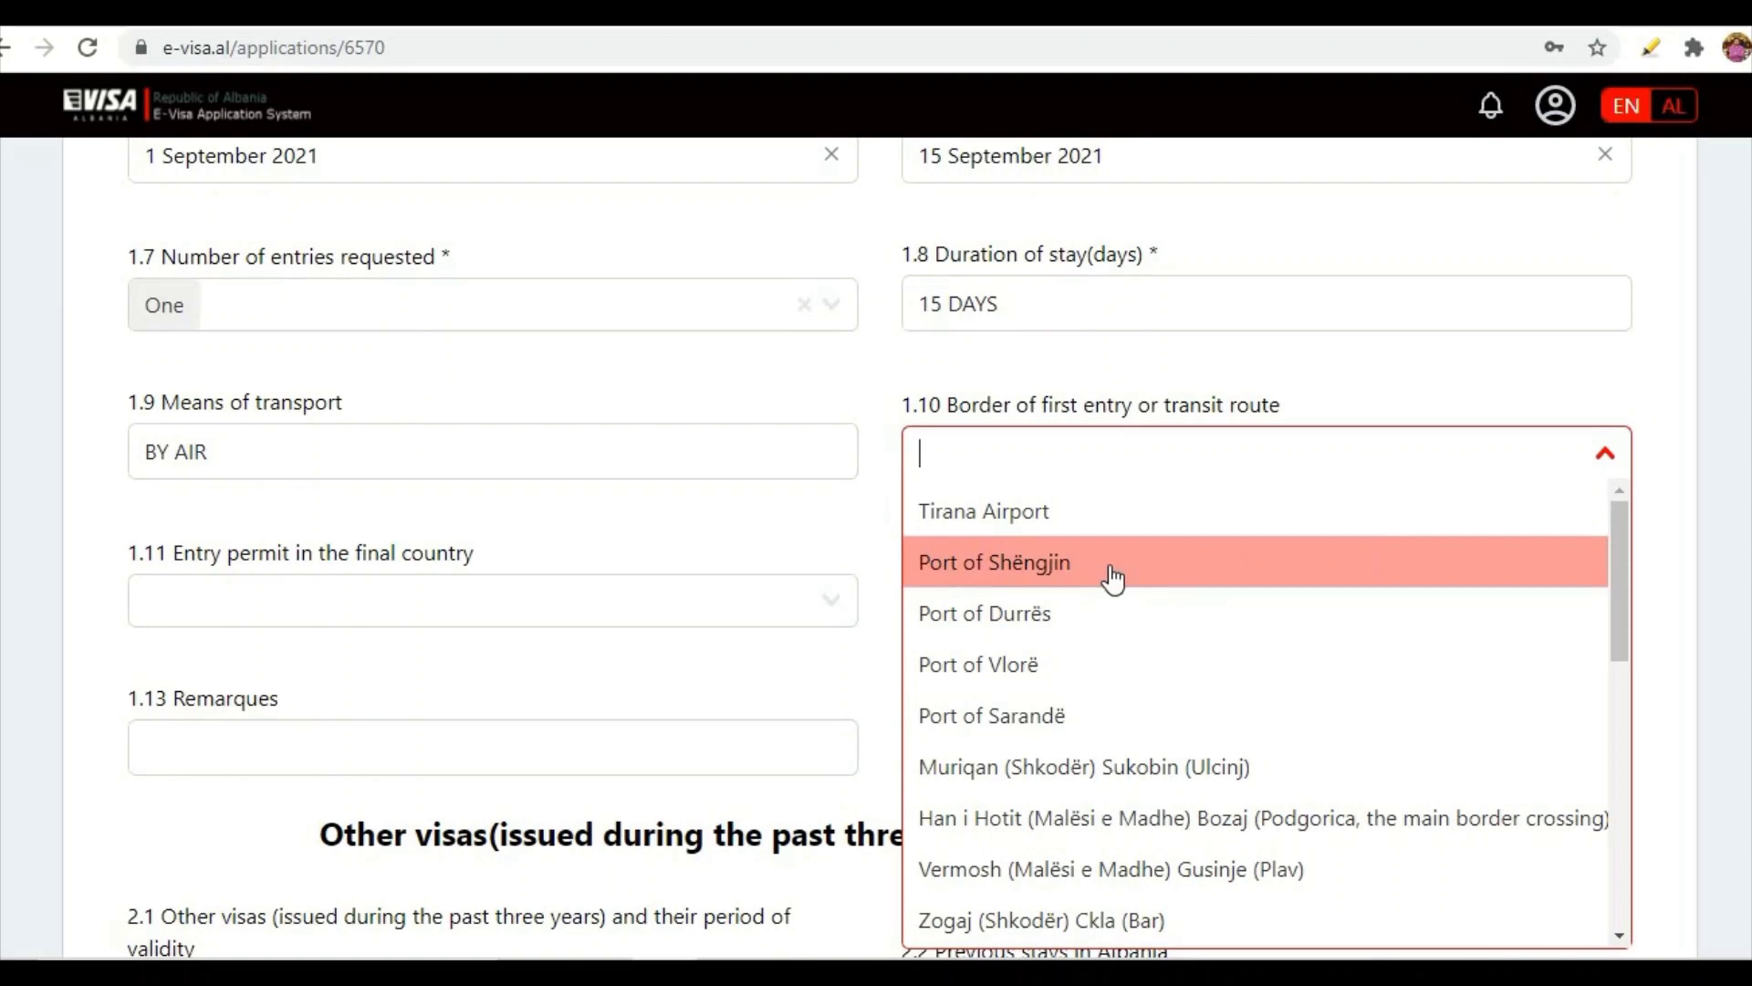
- Choose Tirana Airport as the first entry border and settle the final-country entry permit on No
{"action": "left_click", "coordinate": [1047, 522]}
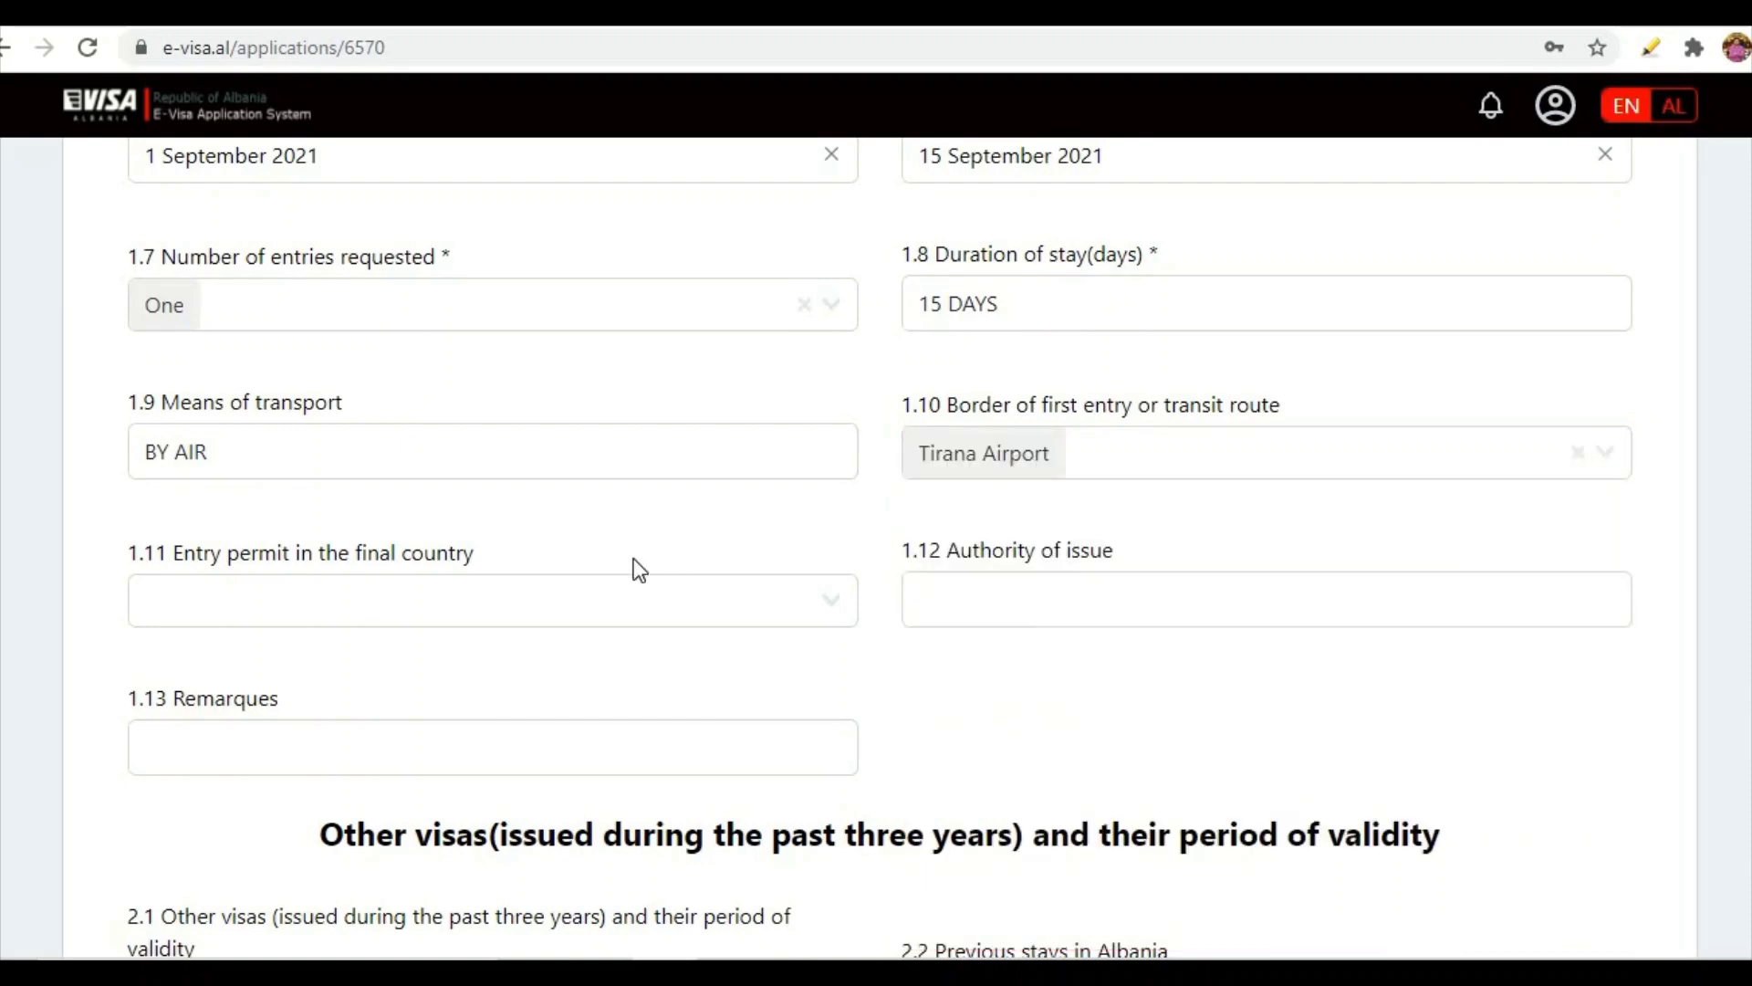
{"action": "left_click", "coordinate": [202, 577]}
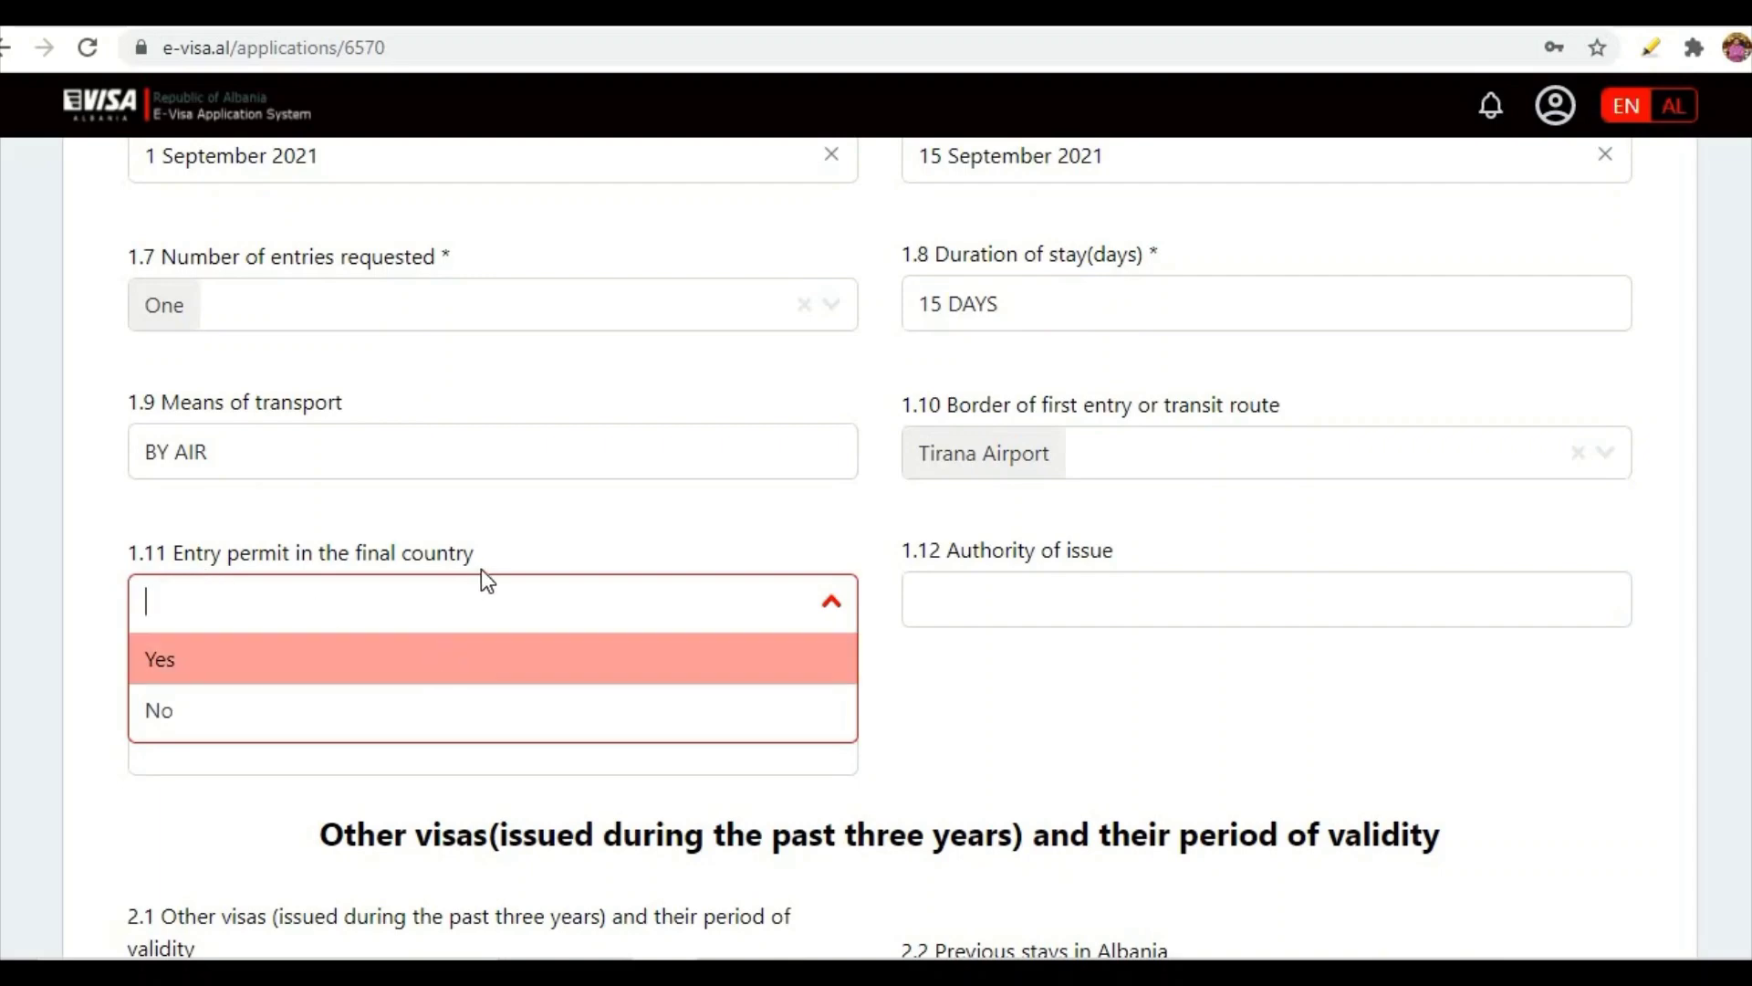
{"action": "left_click", "coordinate": [209, 667]}
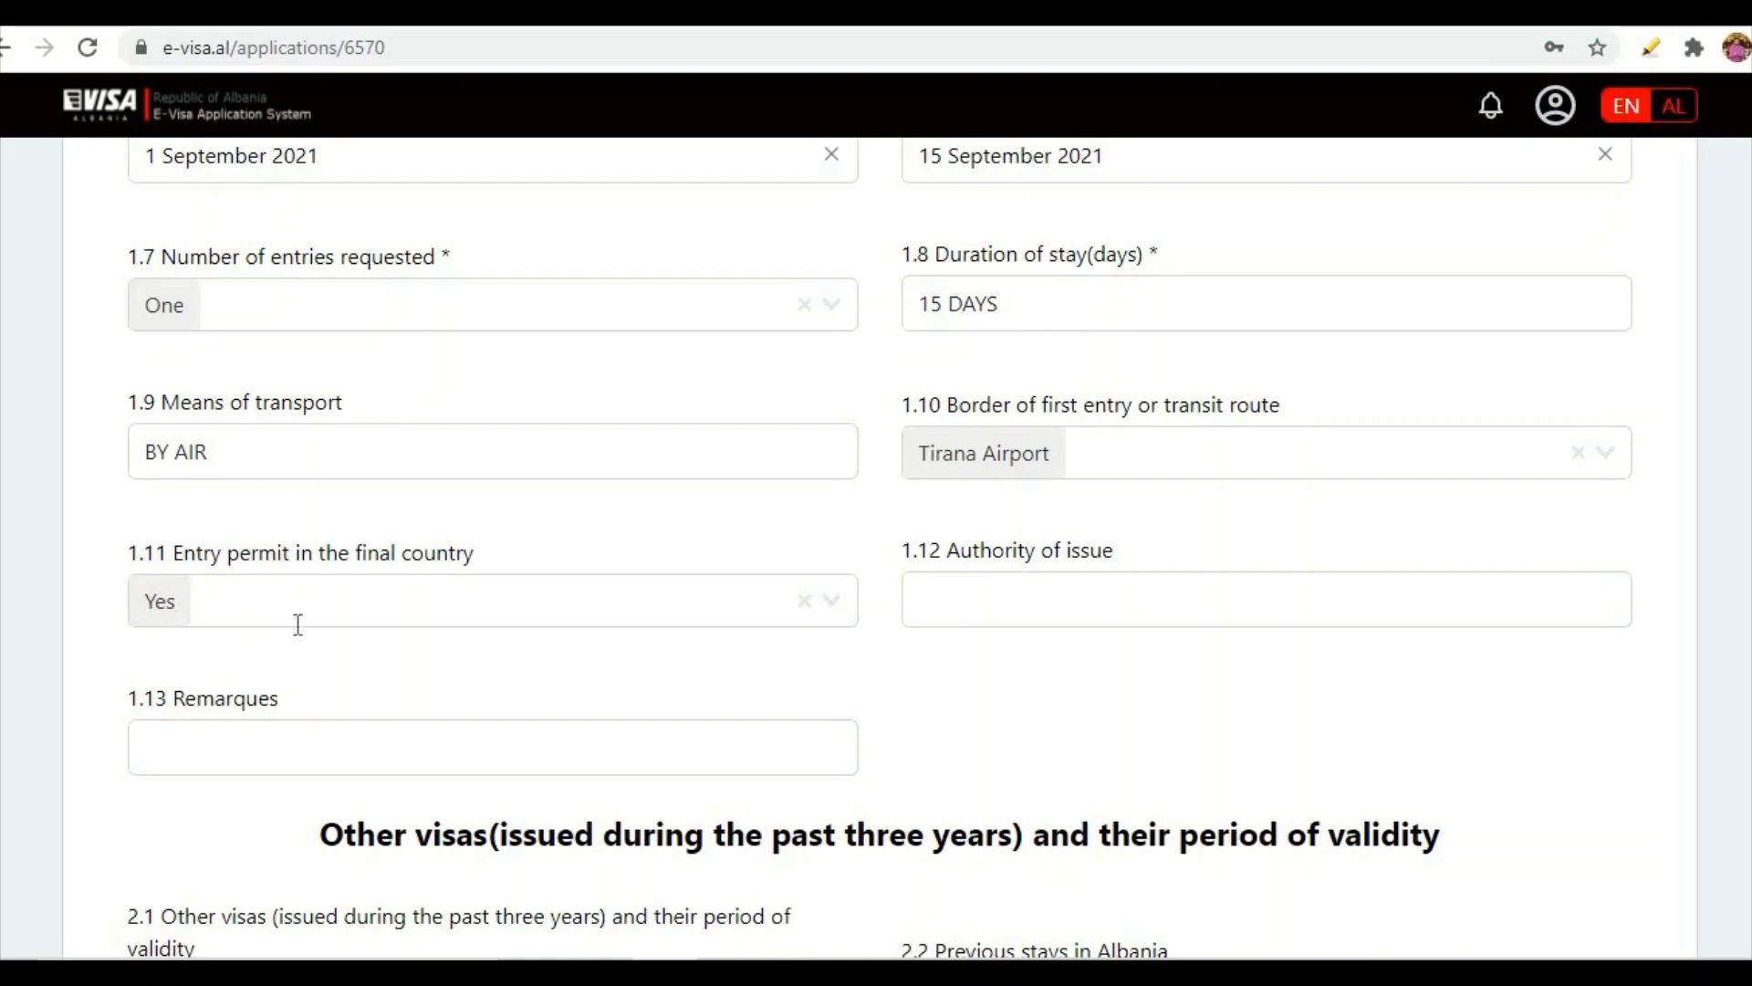
{"action": "left_click", "coordinate": [833, 612]}
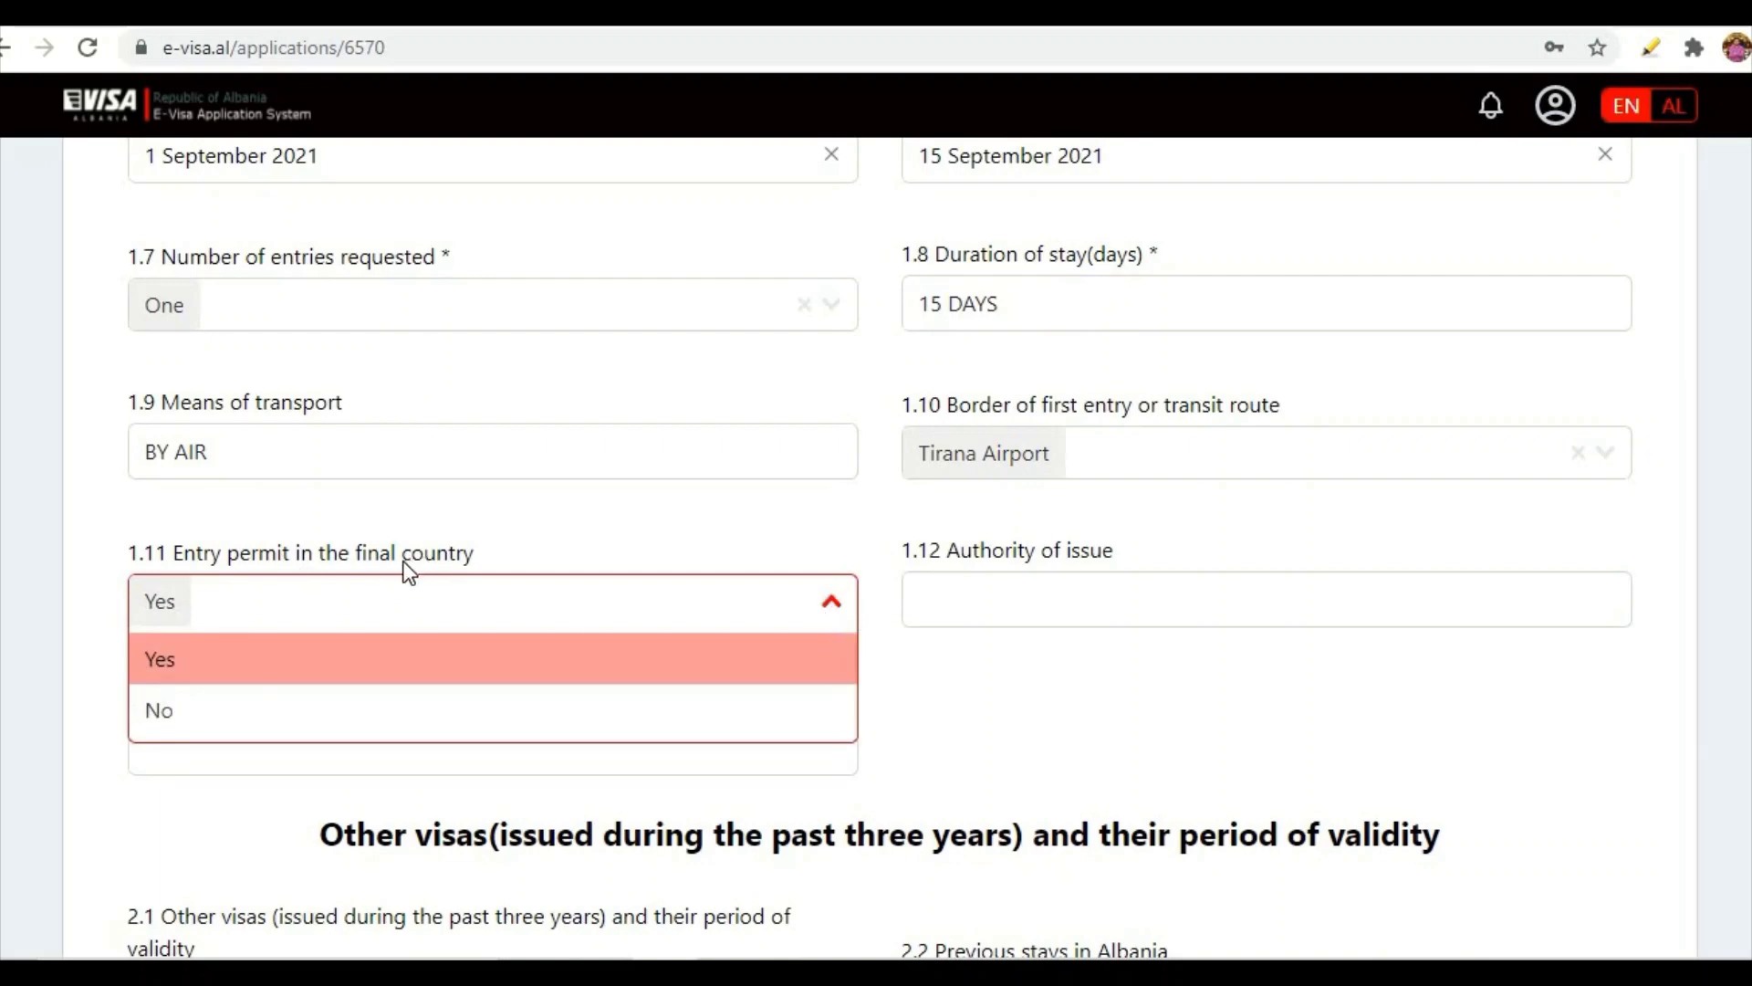
{"action": "left_click", "coordinate": [161, 712]}
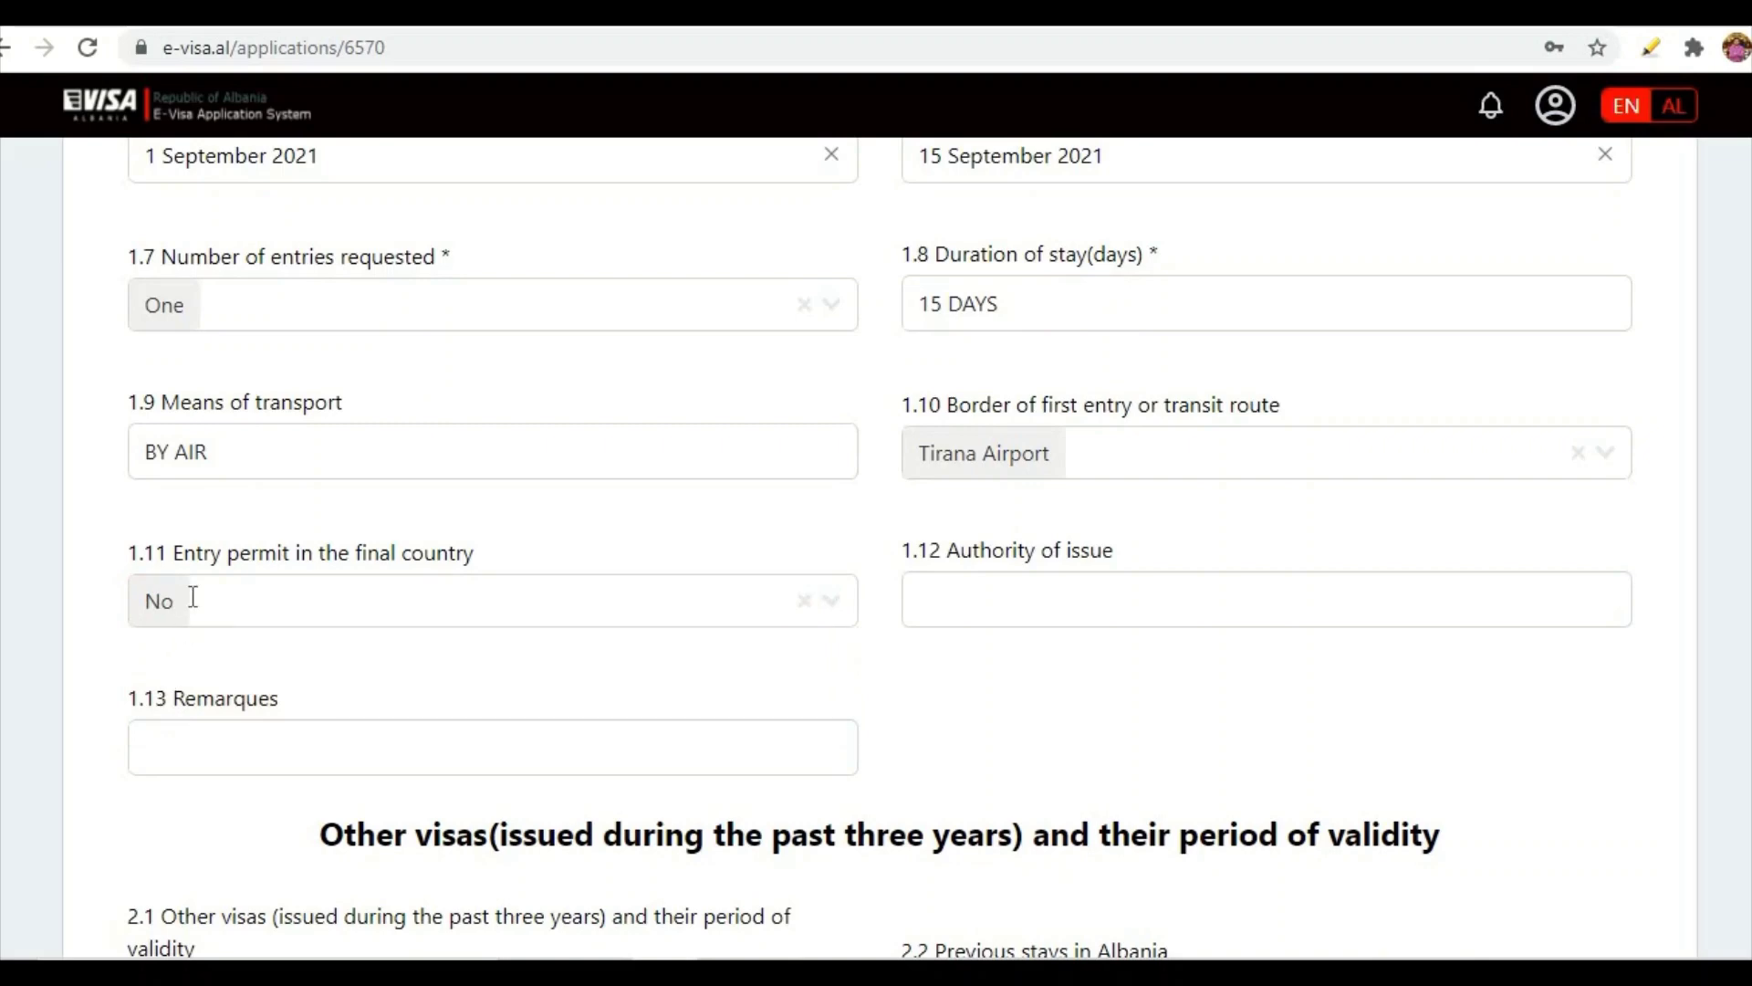
{"action": "left_click", "coordinate": [826, 606]}
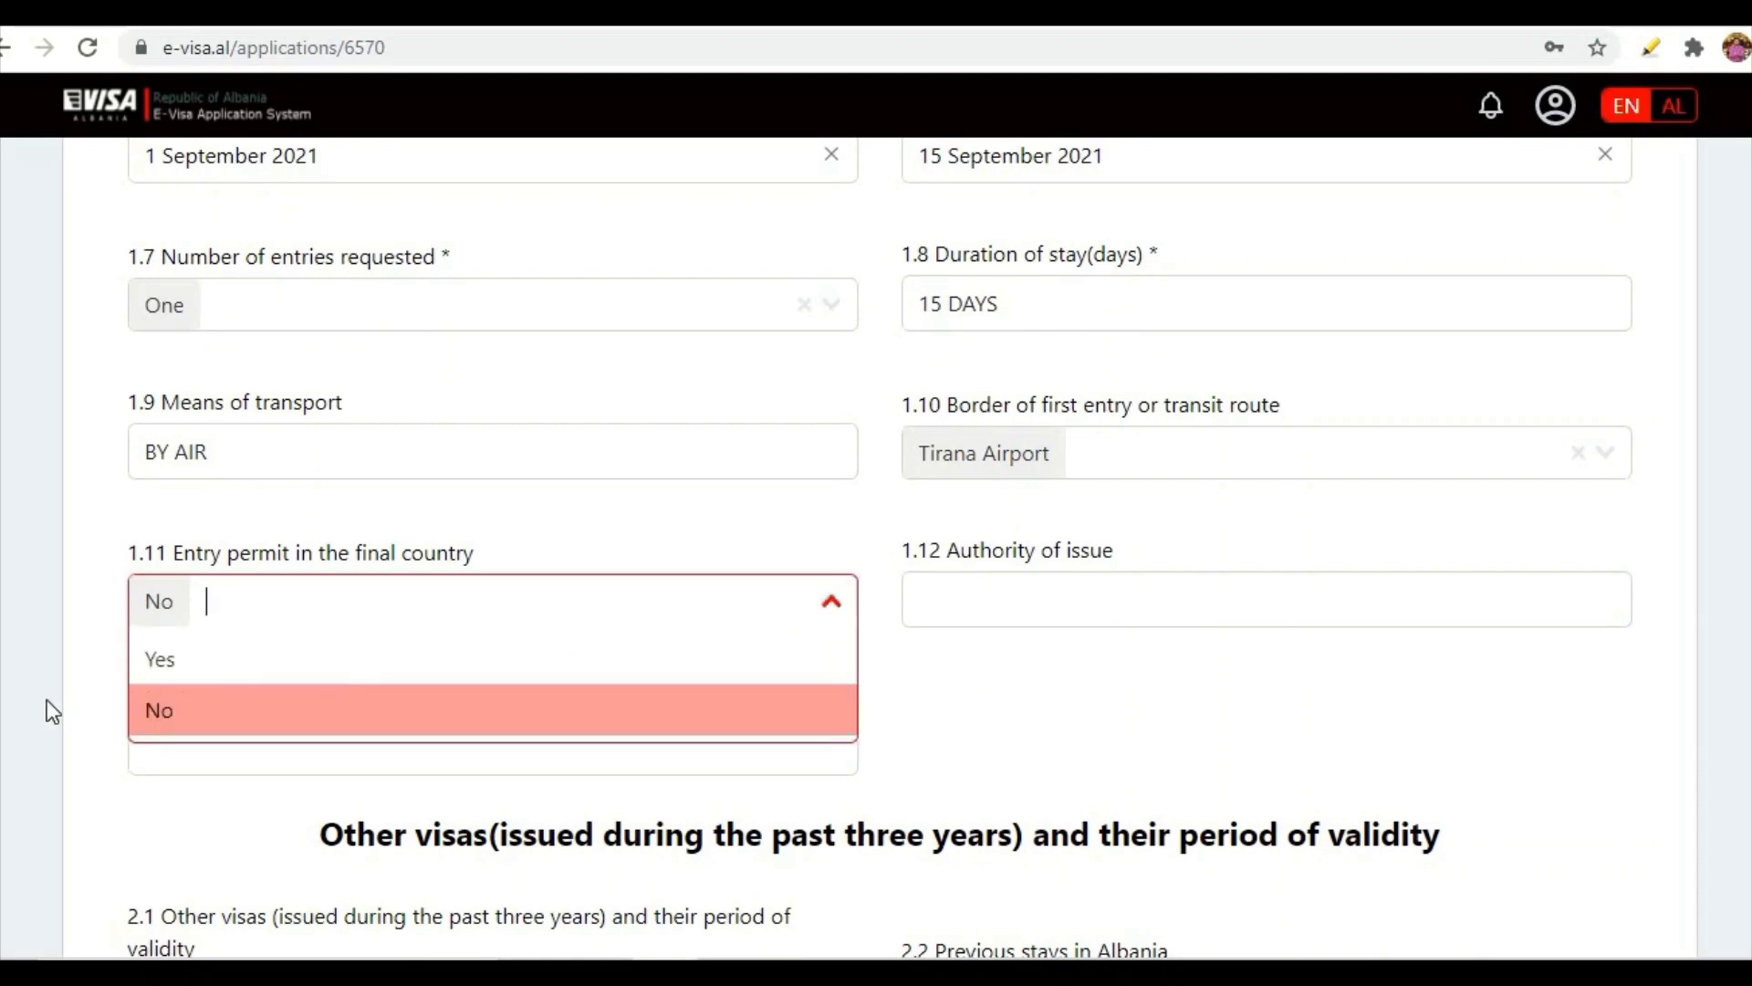
{"action": "left_click", "coordinate": [1075, 589]}
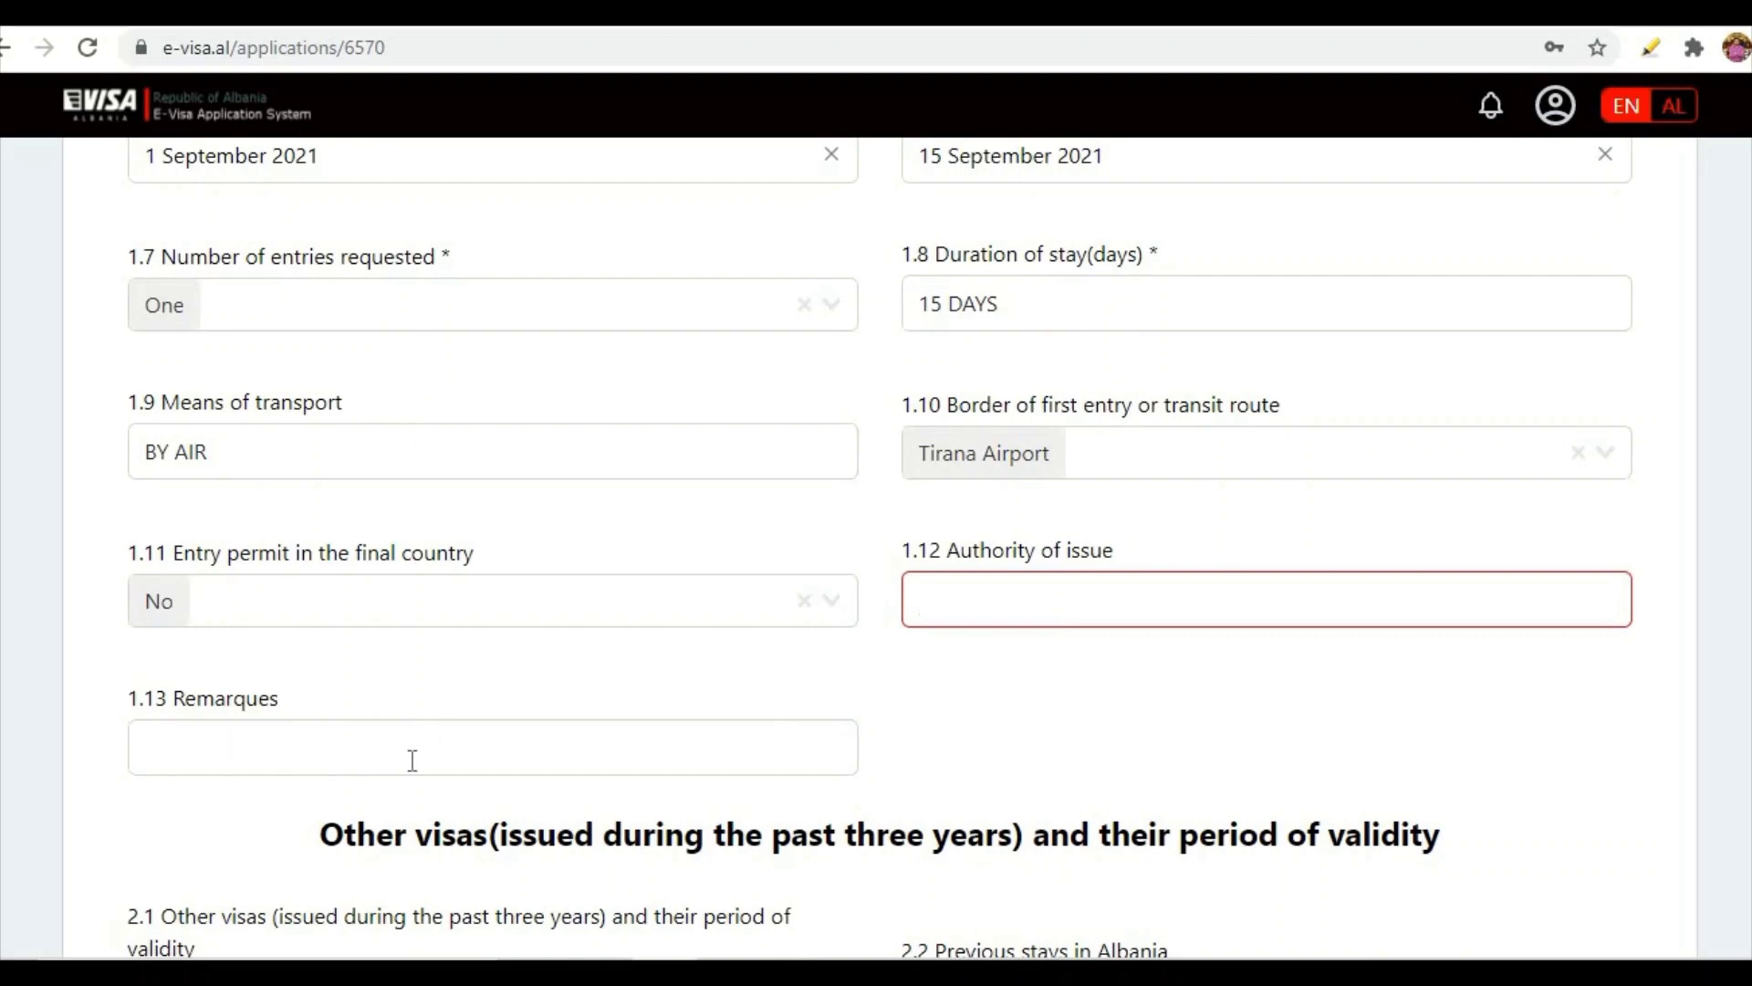
{"action": "scroll", "coordinate": [411, 756], "scroll_direction": "down", "scroll_amount": 2}
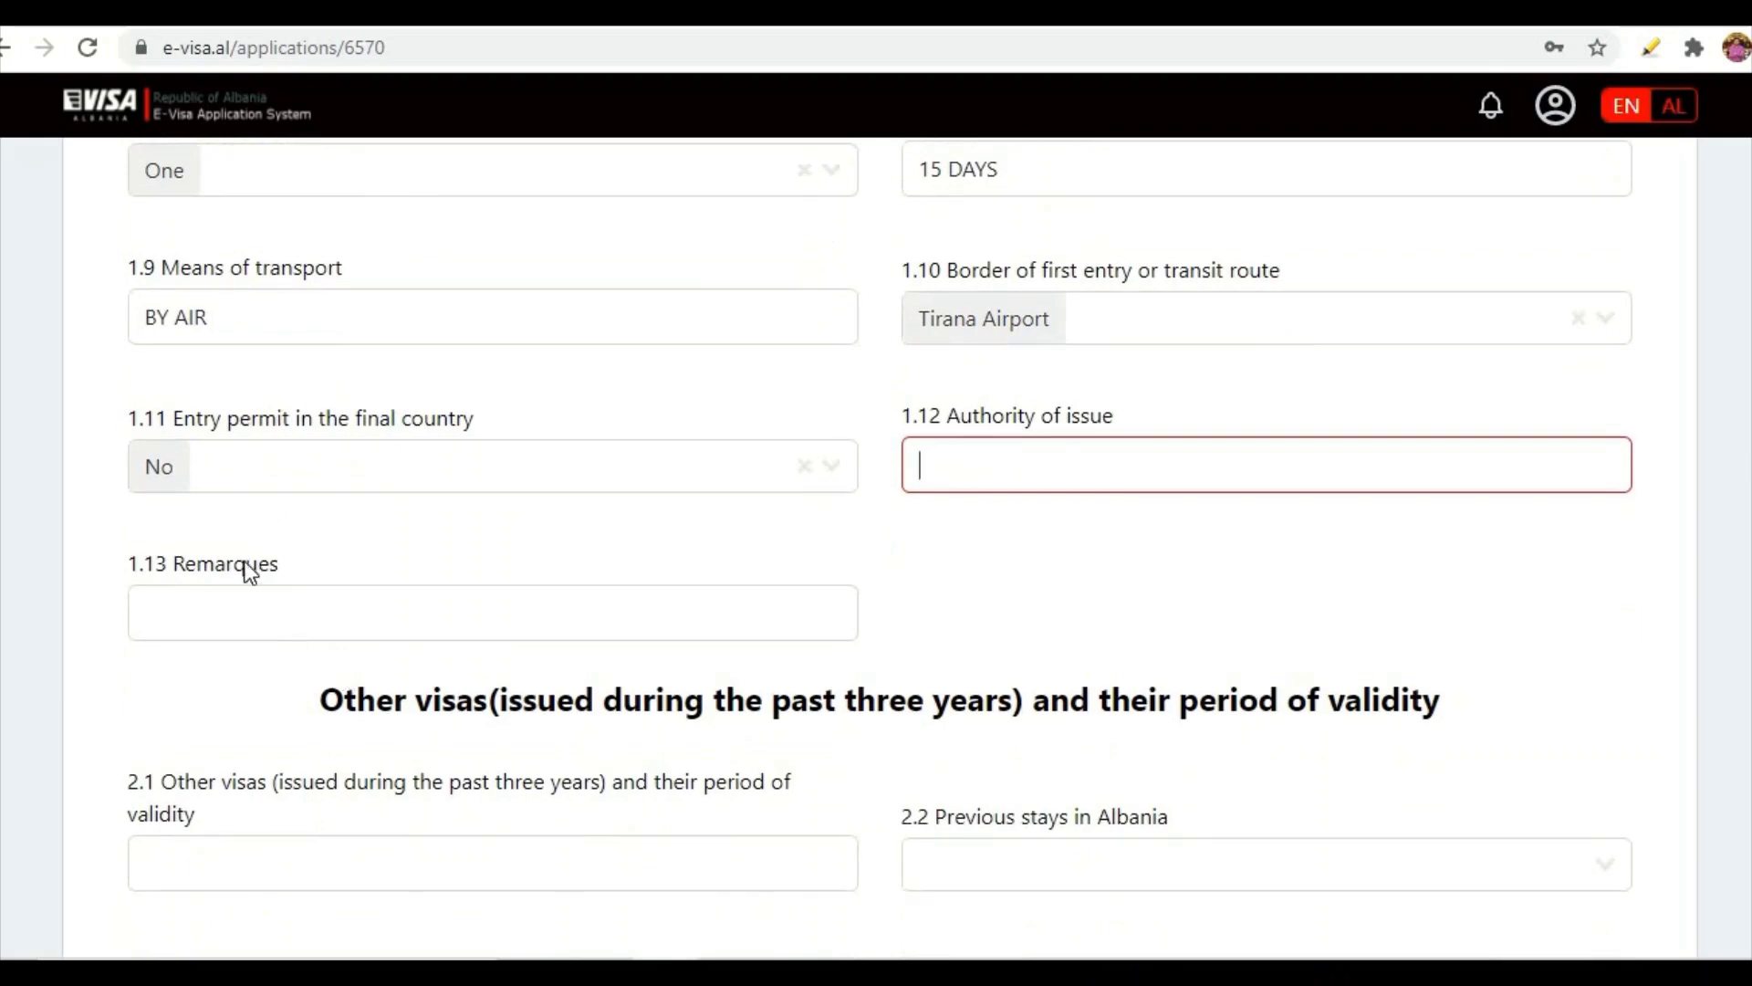
{"action": "left_click", "coordinate": [832, 468]}
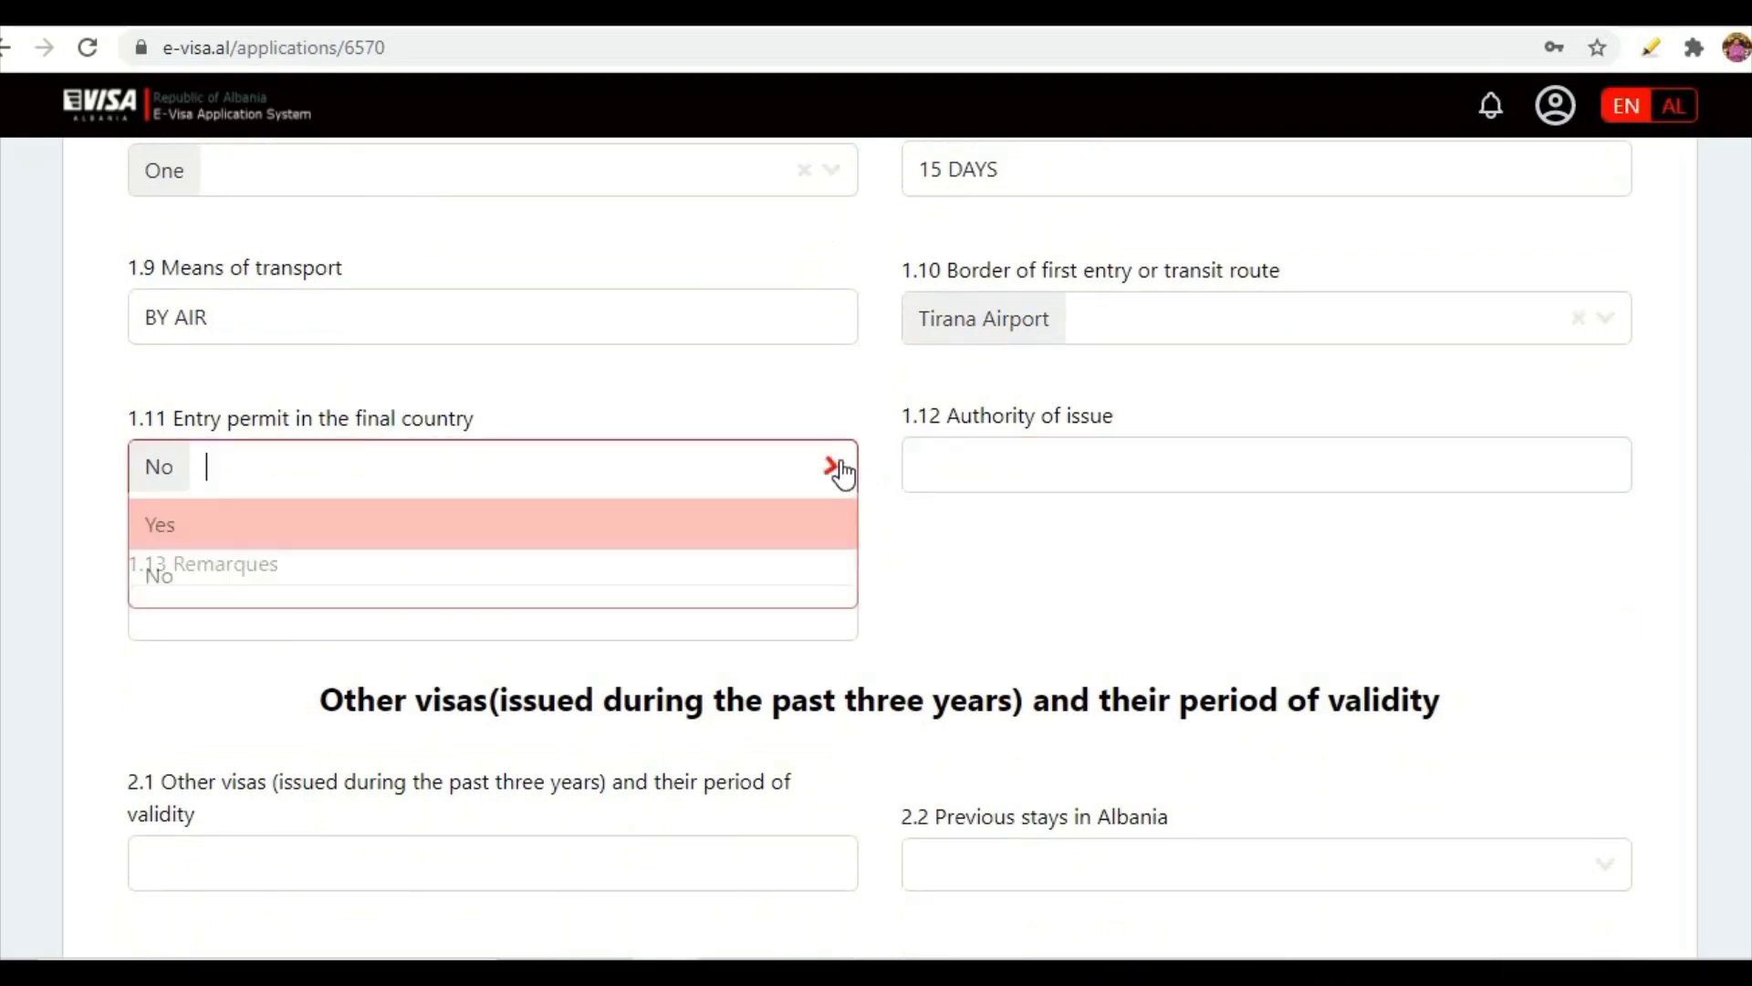
{"action": "left_click", "coordinate": [159, 576]}
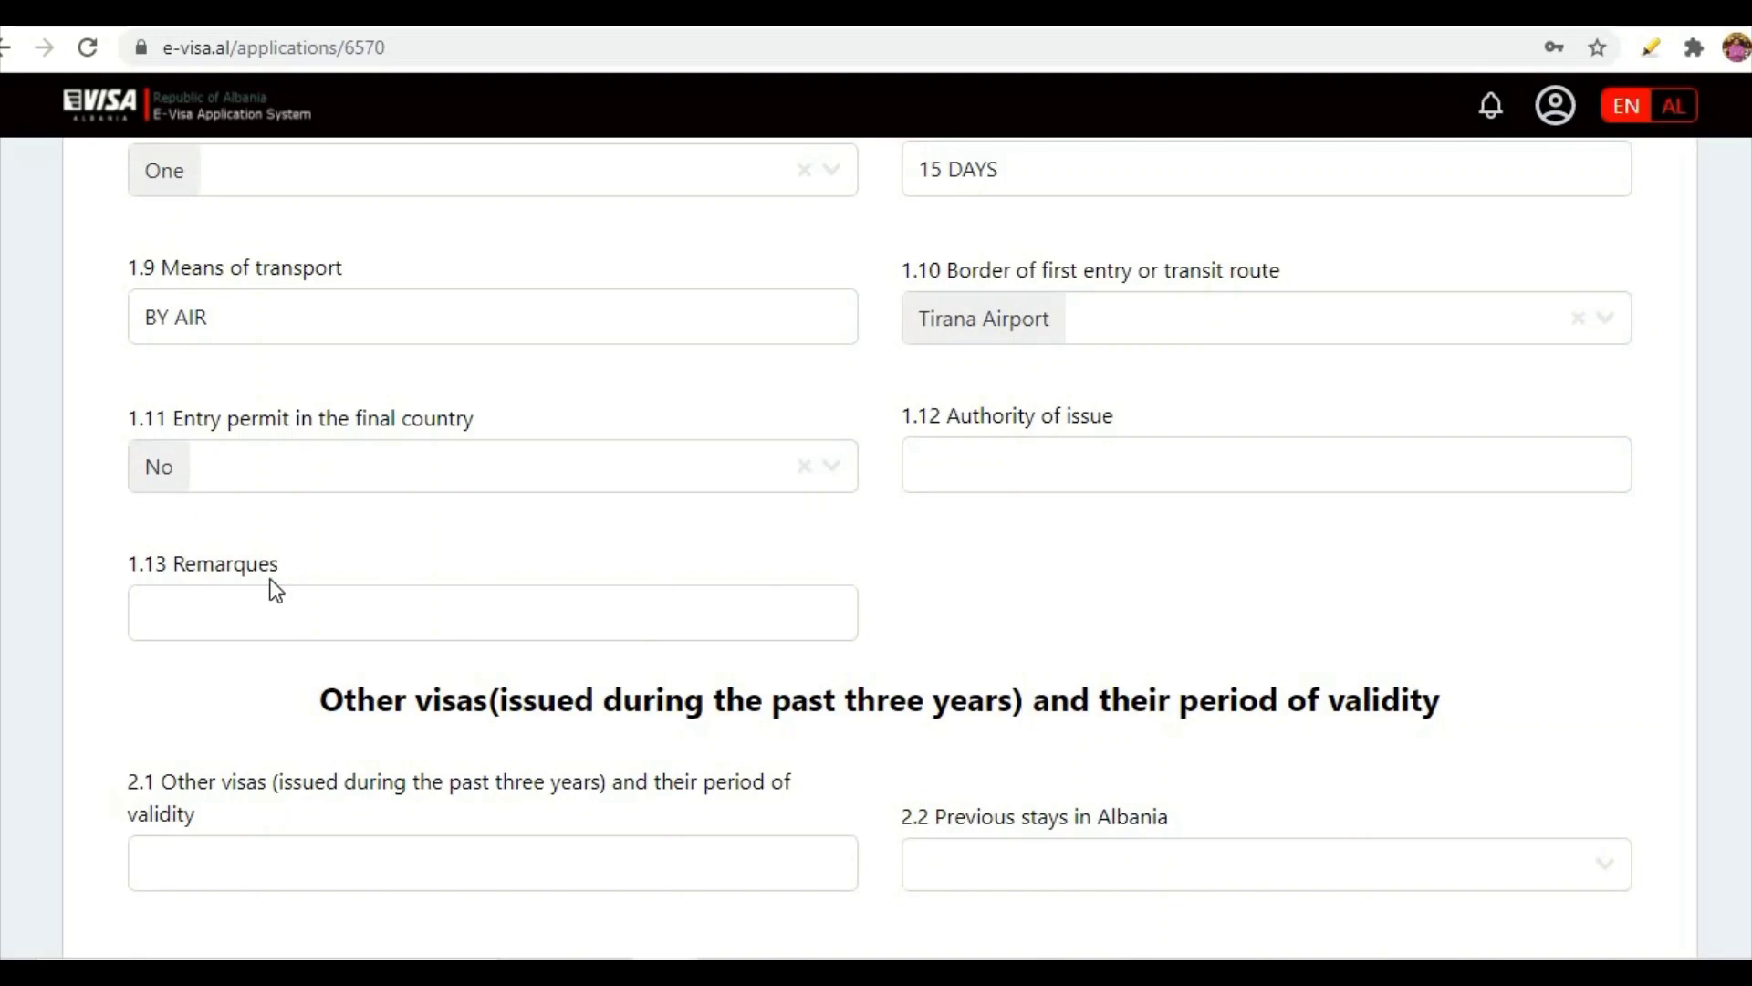
- Answer None for previous stays in Albania and continue to the family members step
{"action": "scroll", "coordinate": [272, 588], "scroll_direction": "down", "scroll_amount": 3}
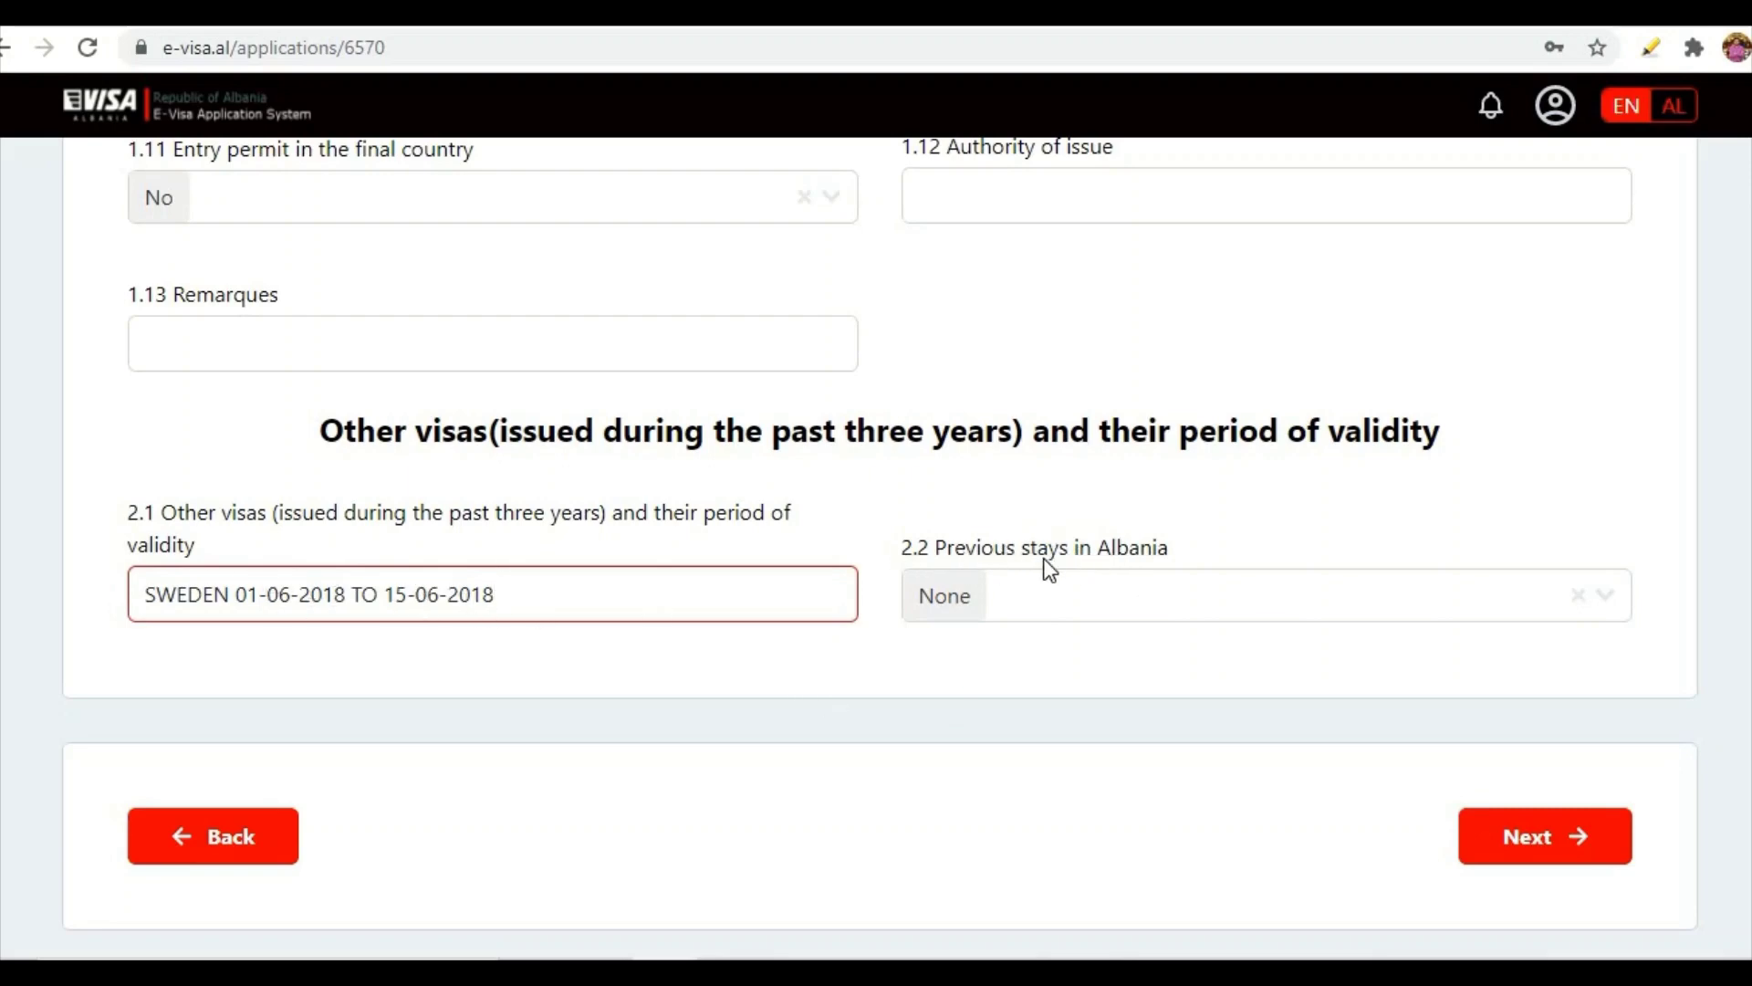
{"action": "left_click", "coordinate": [1615, 611]}
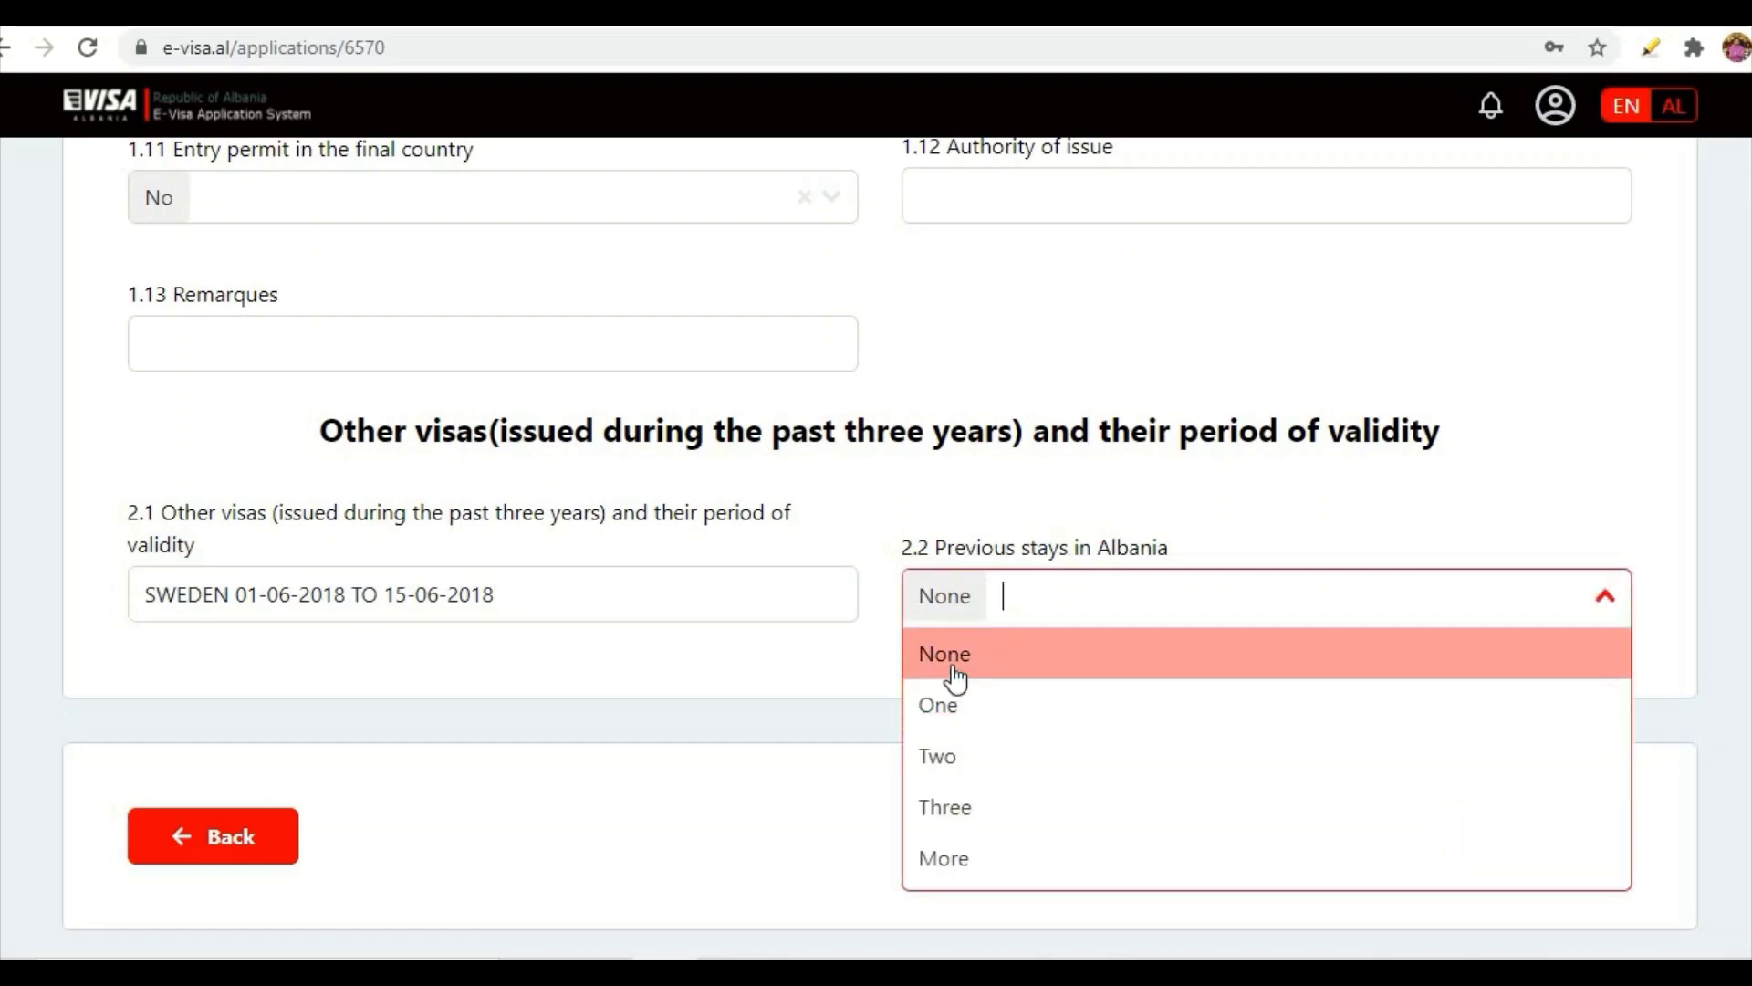
{"action": "left_click", "coordinate": [955, 676]}
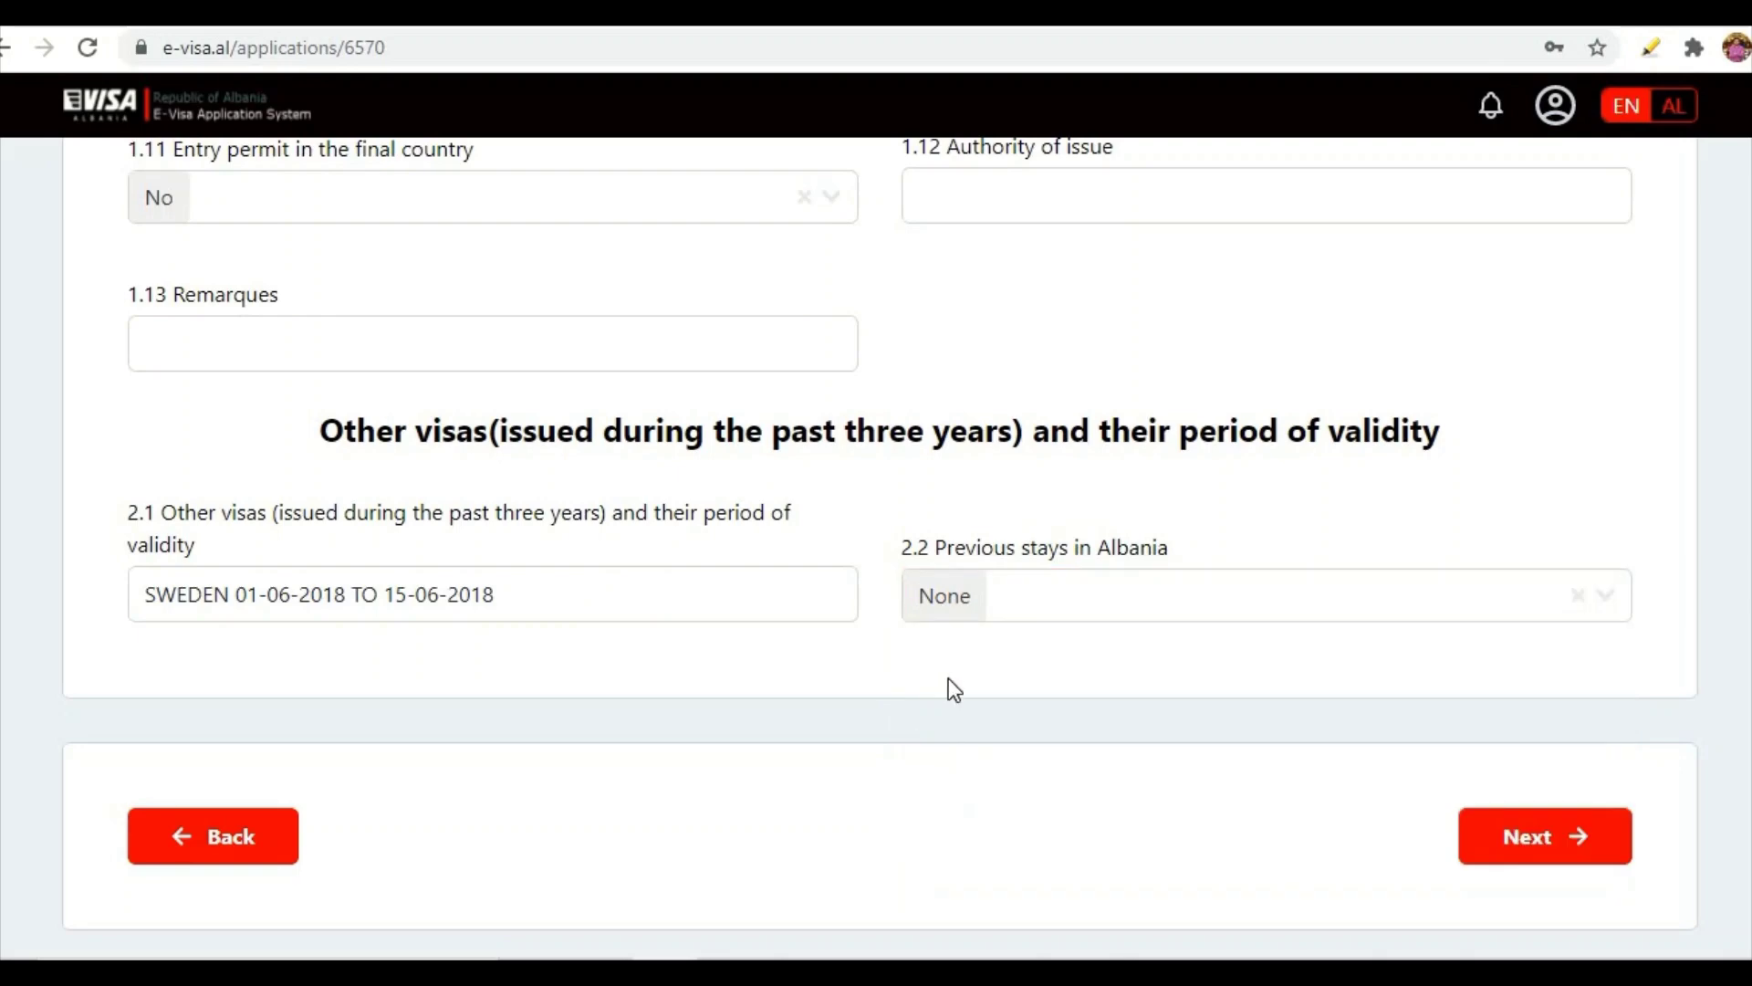
{"action": "scroll", "coordinate": [1278, 703], "scroll_direction": "down", "scroll_amount": 2}
{"action": "left_click", "coordinate": [1518, 708]}
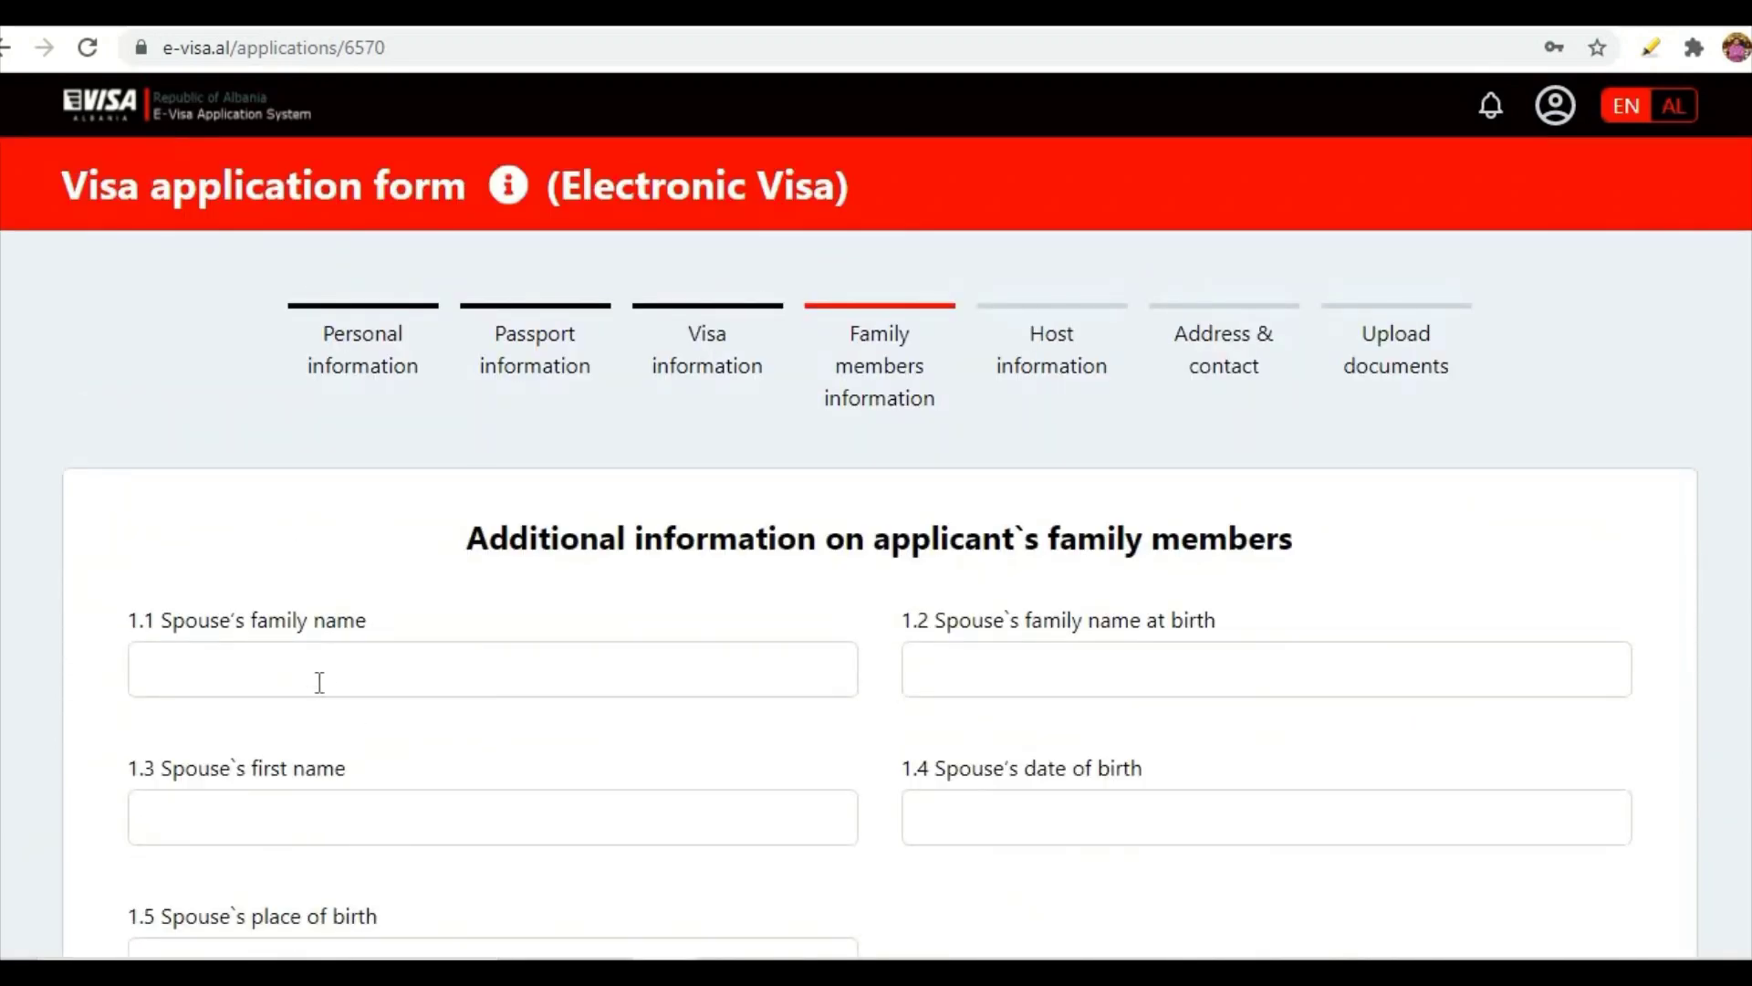
- Enter the spouse's family name and first name
{"action": "left_click", "coordinate": [319, 682]}
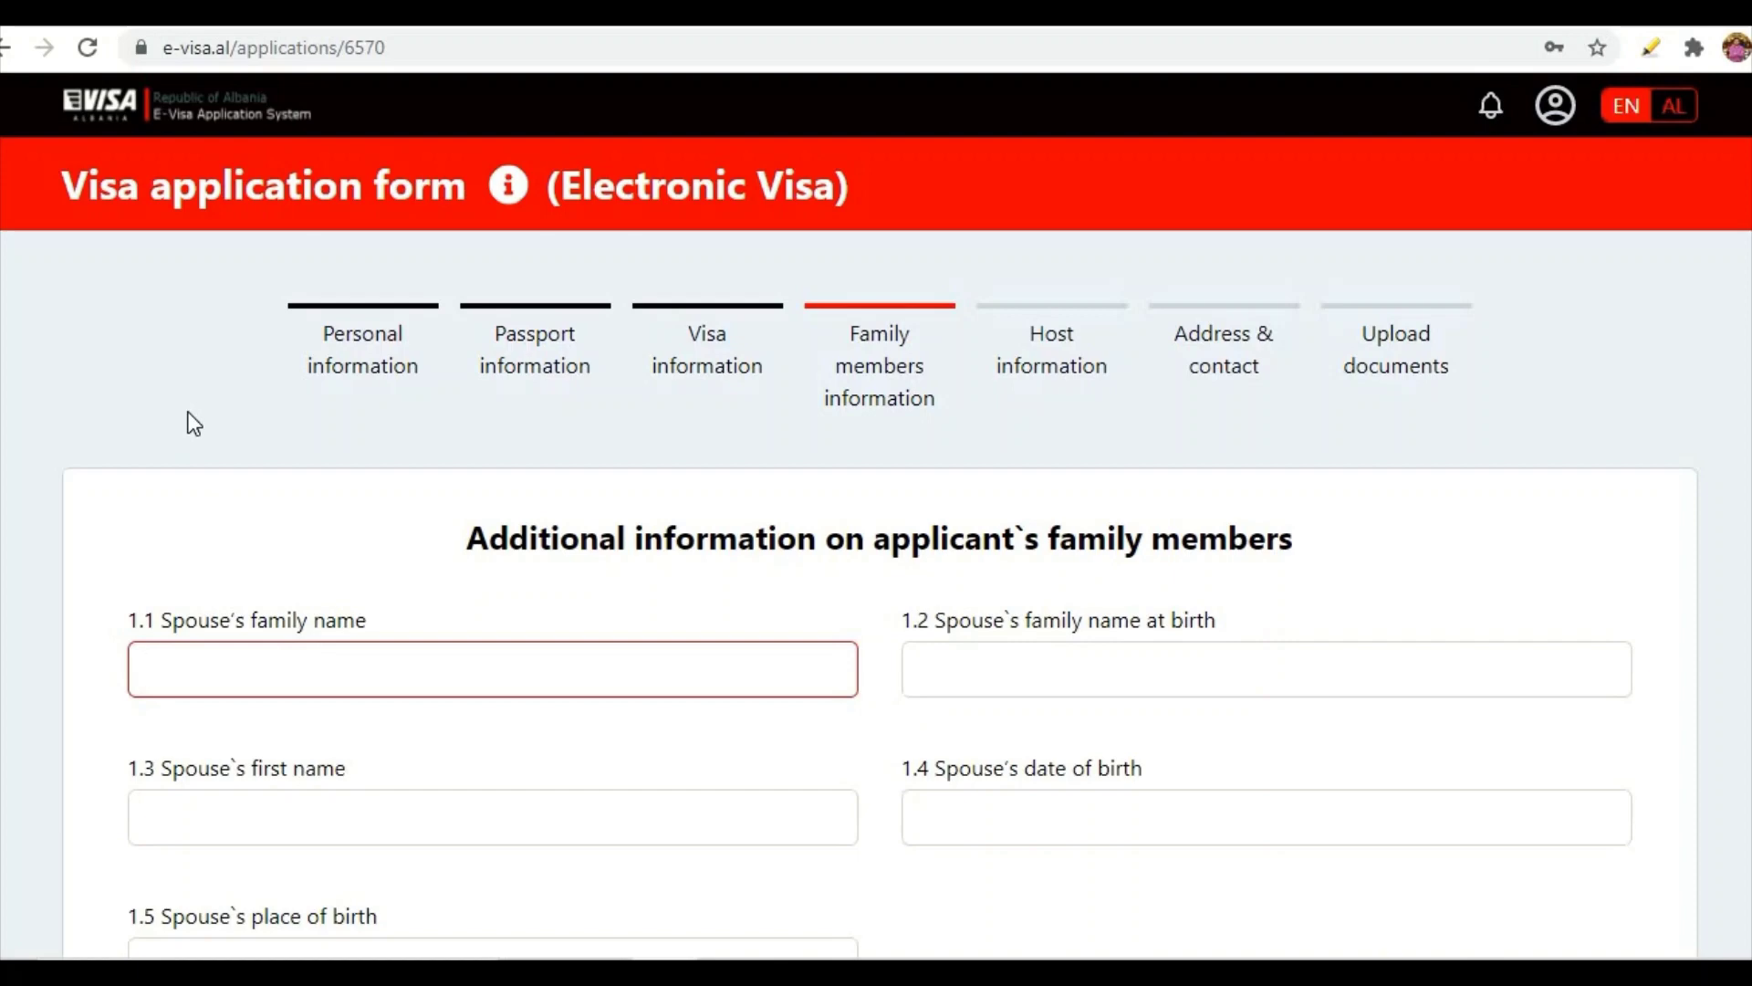
{"action": "left_click", "coordinate": [1014, 655]}
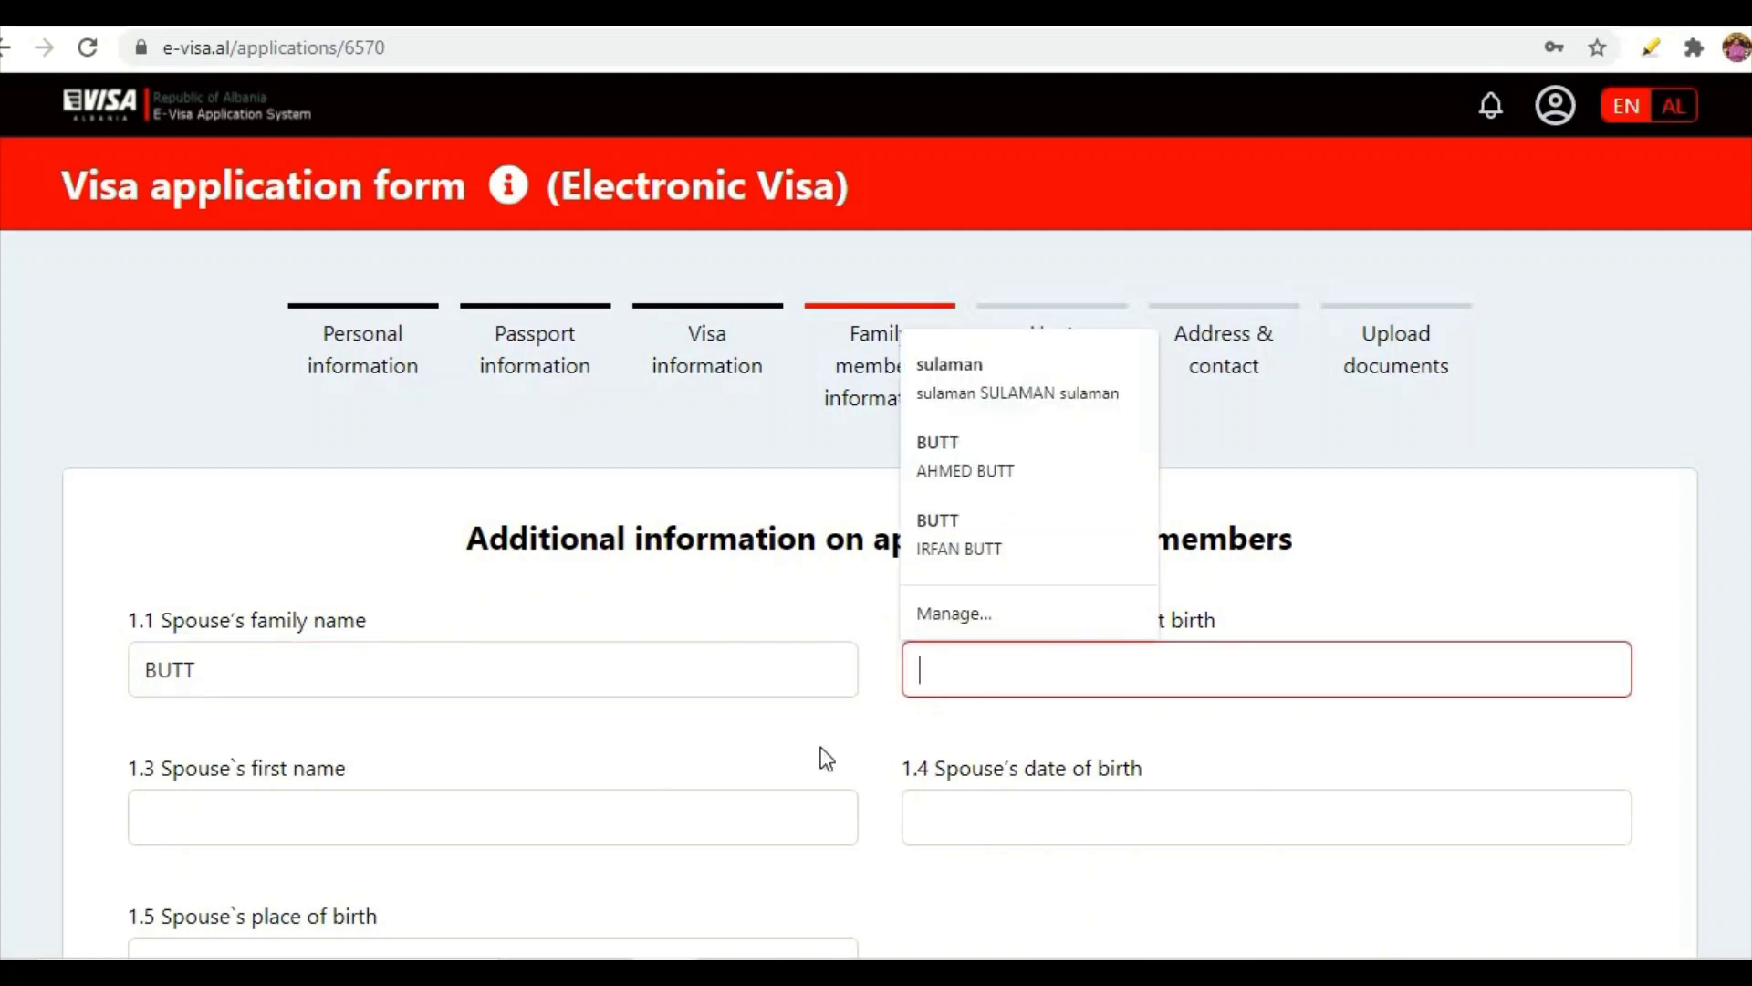
{"action": "left_click", "coordinate": [336, 841]}
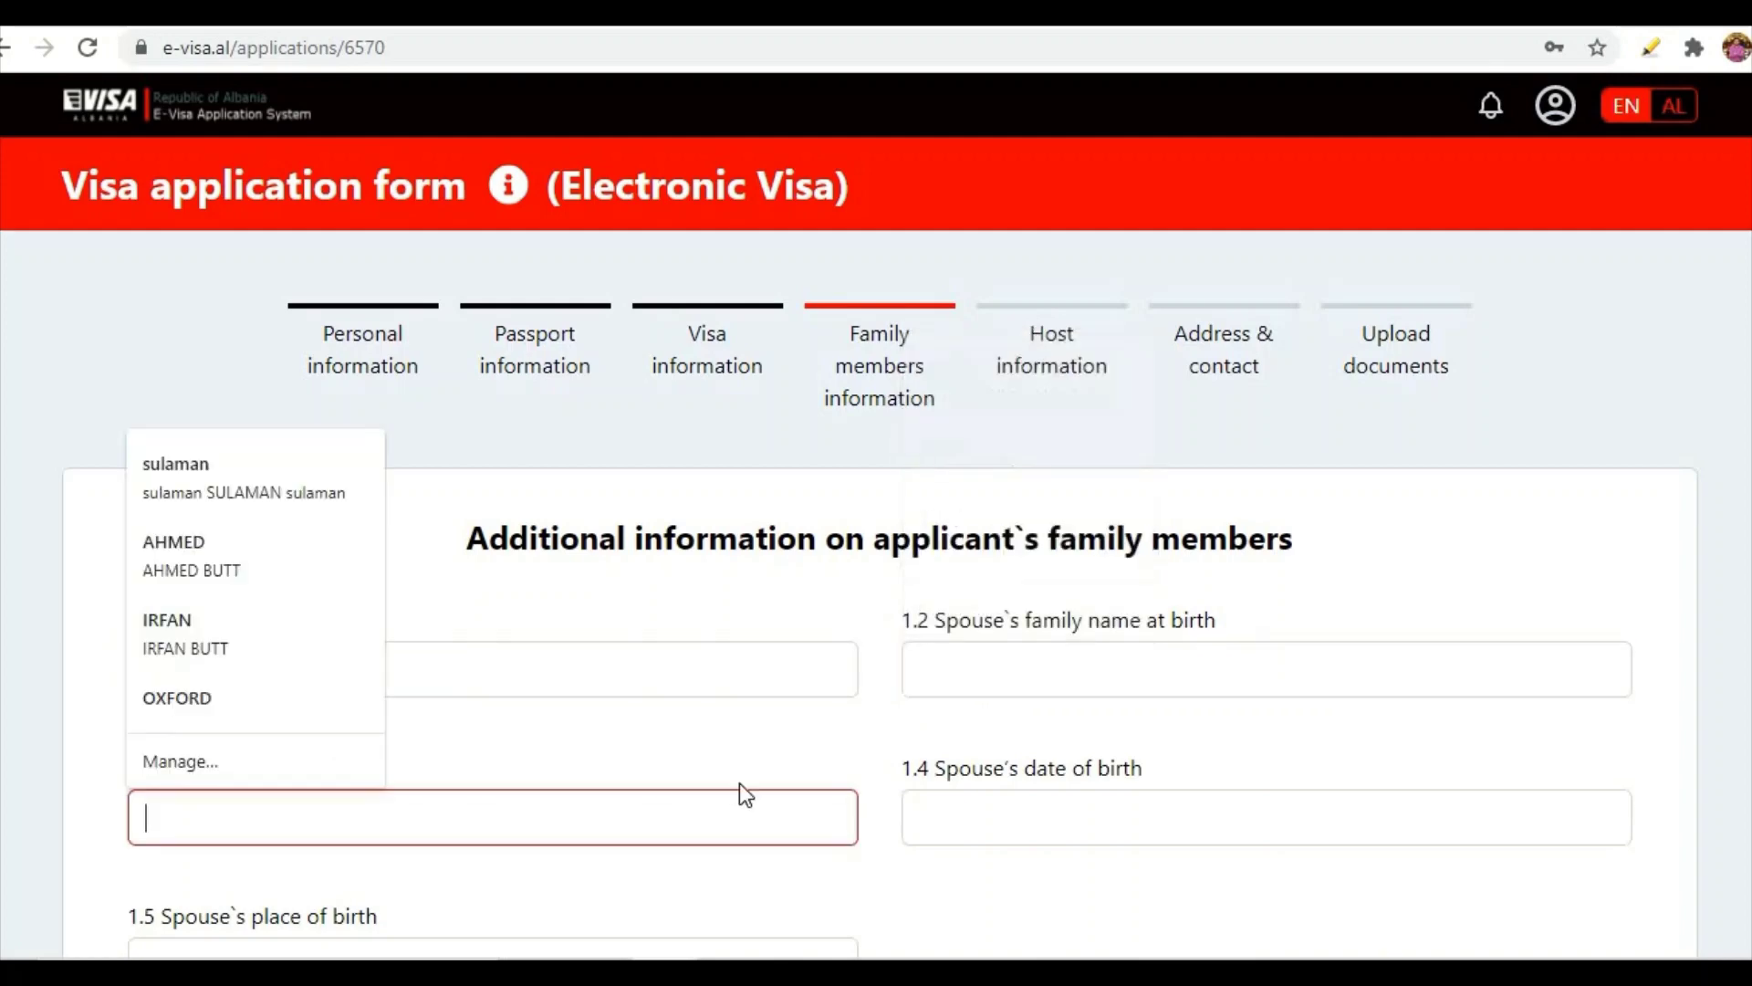
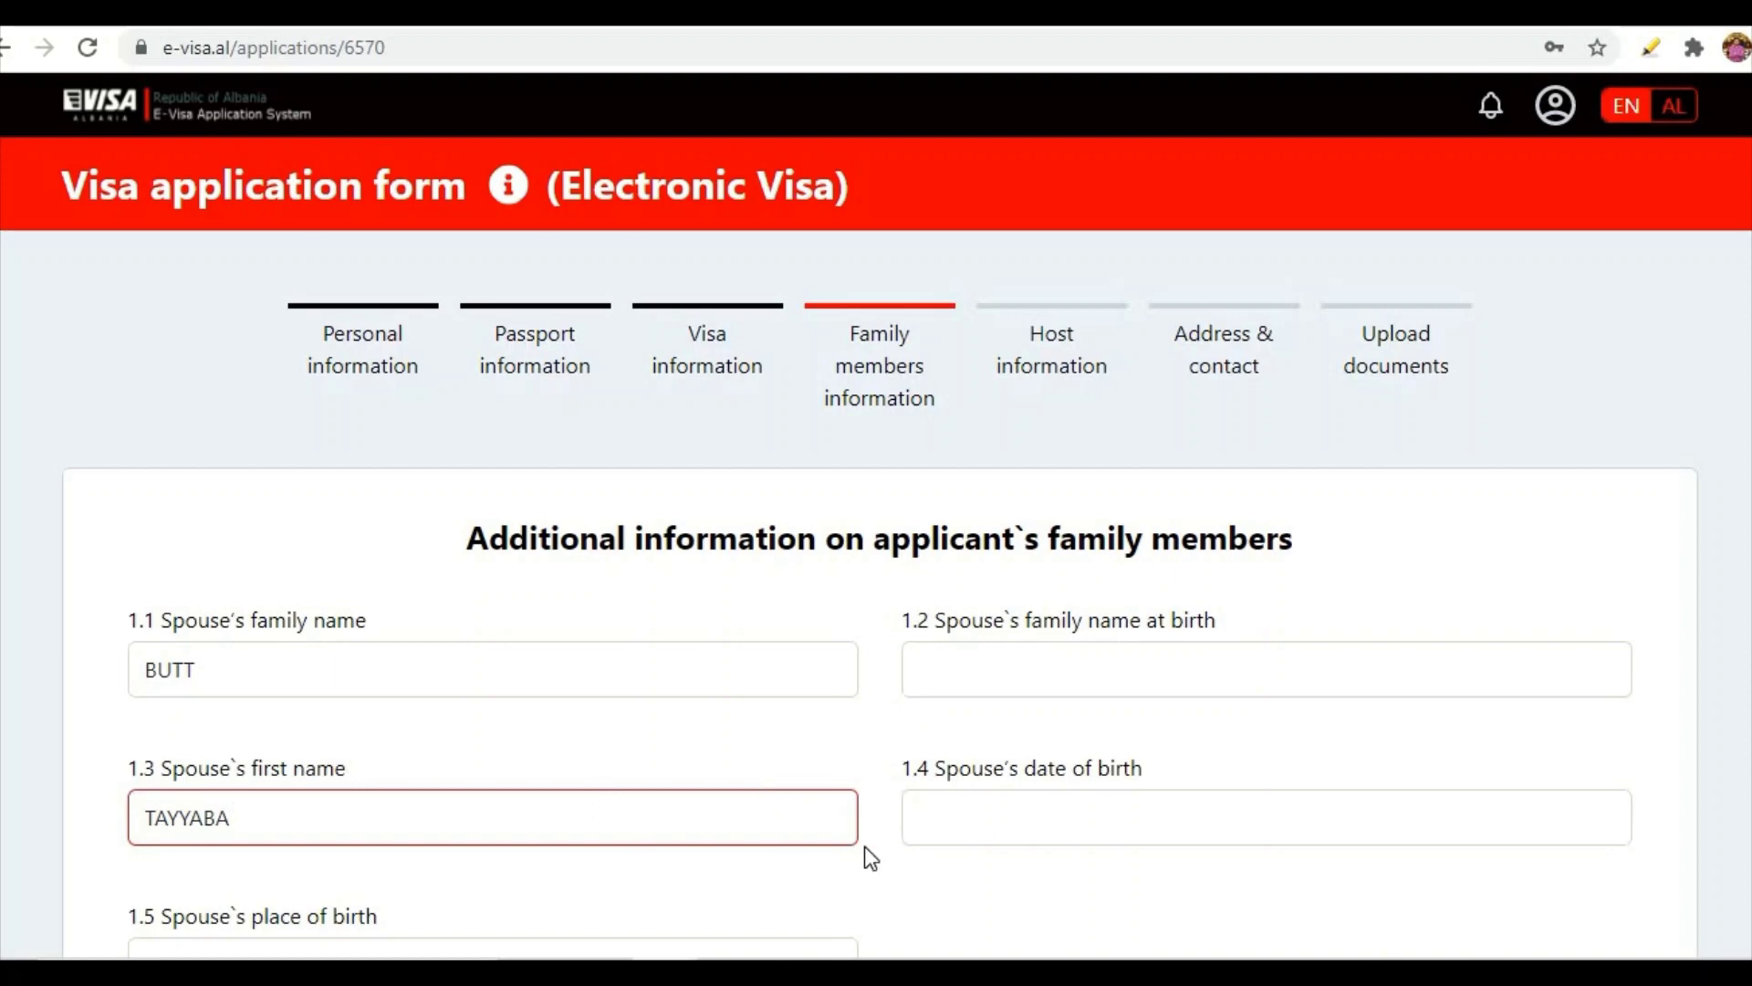
- Set the spouse's date of birth to 1 January 1980
{"action": "left_click", "coordinate": [954, 815]}
{"action": "scroll", "coordinate": [954, 815], "scroll_direction": "down", "scroll_amount": 2}
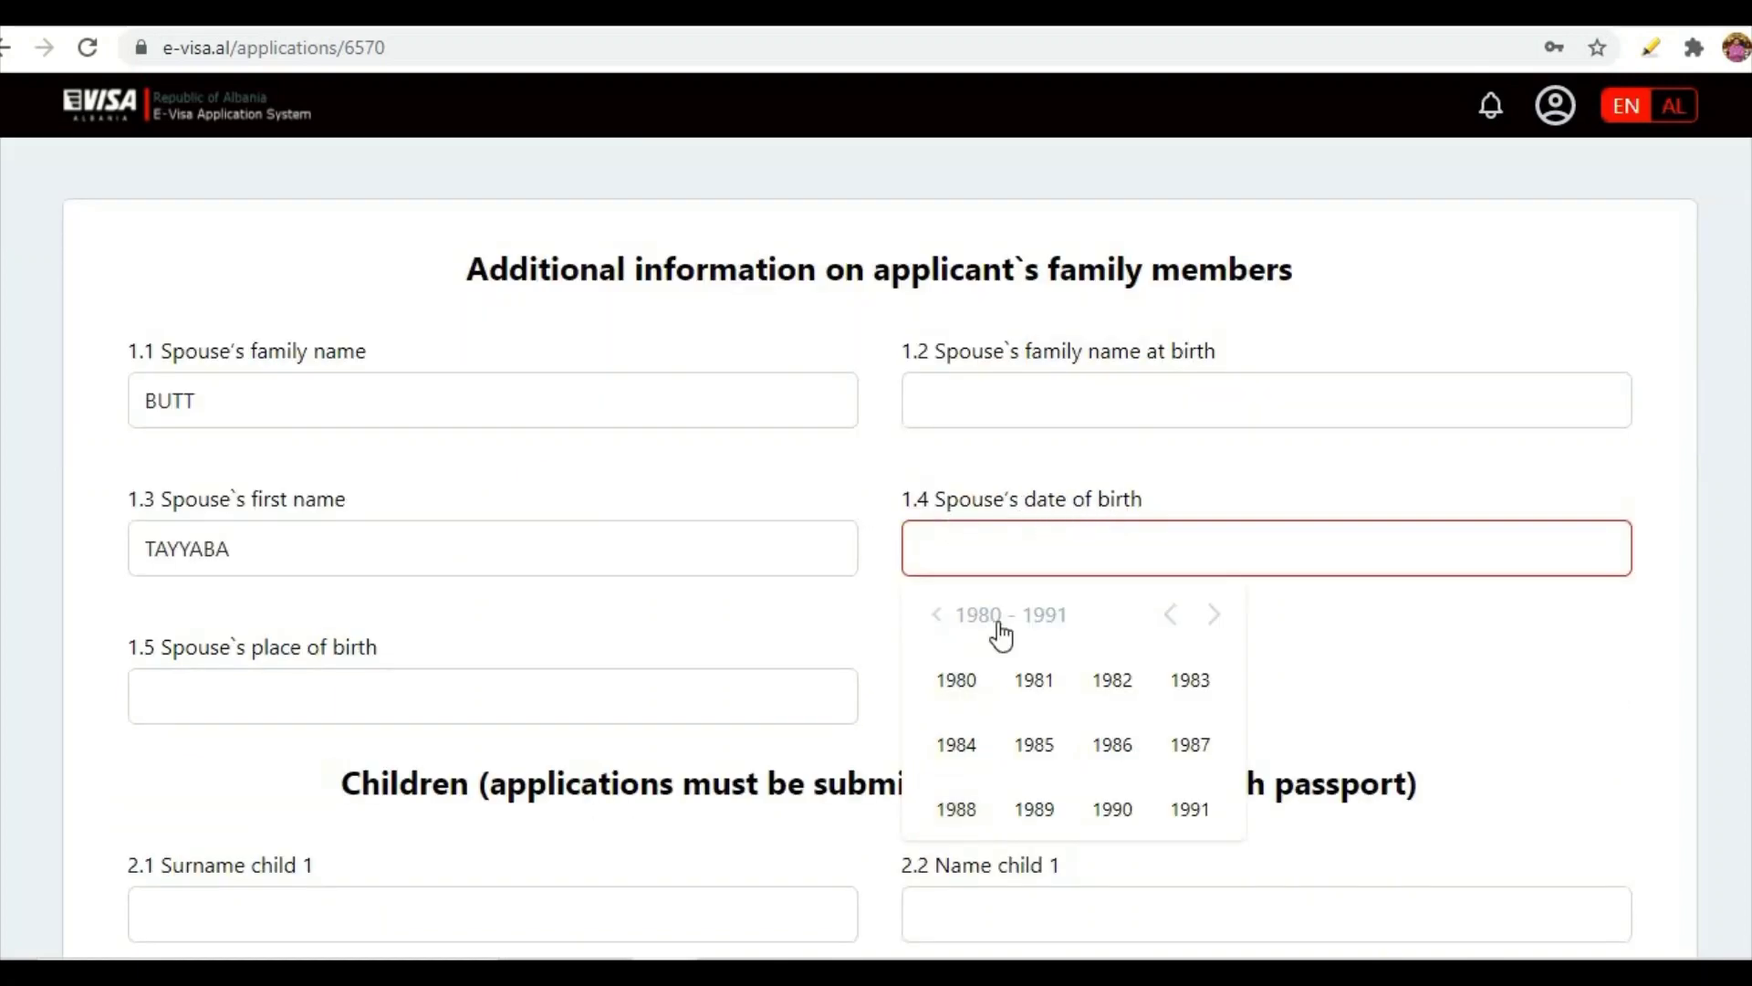
{"action": "left_click", "coordinate": [957, 686]}
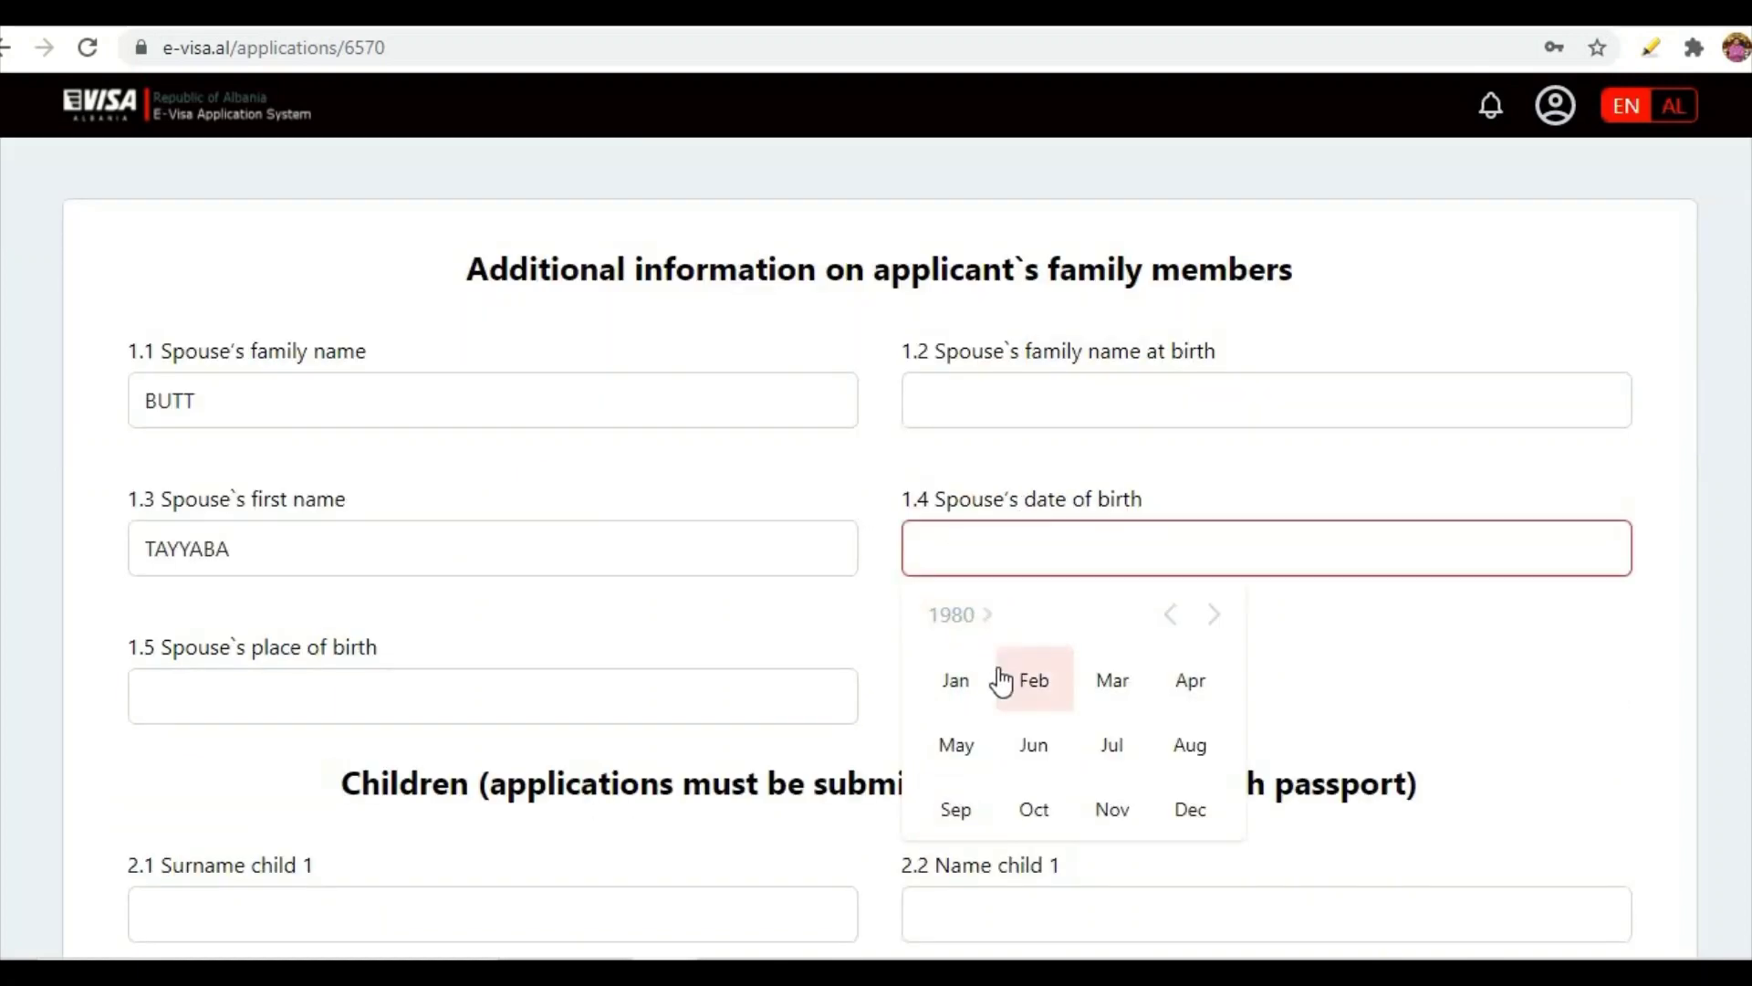
{"action": "left_click", "coordinate": [958, 683]}
{"action": "left_click", "coordinate": [983, 714]}
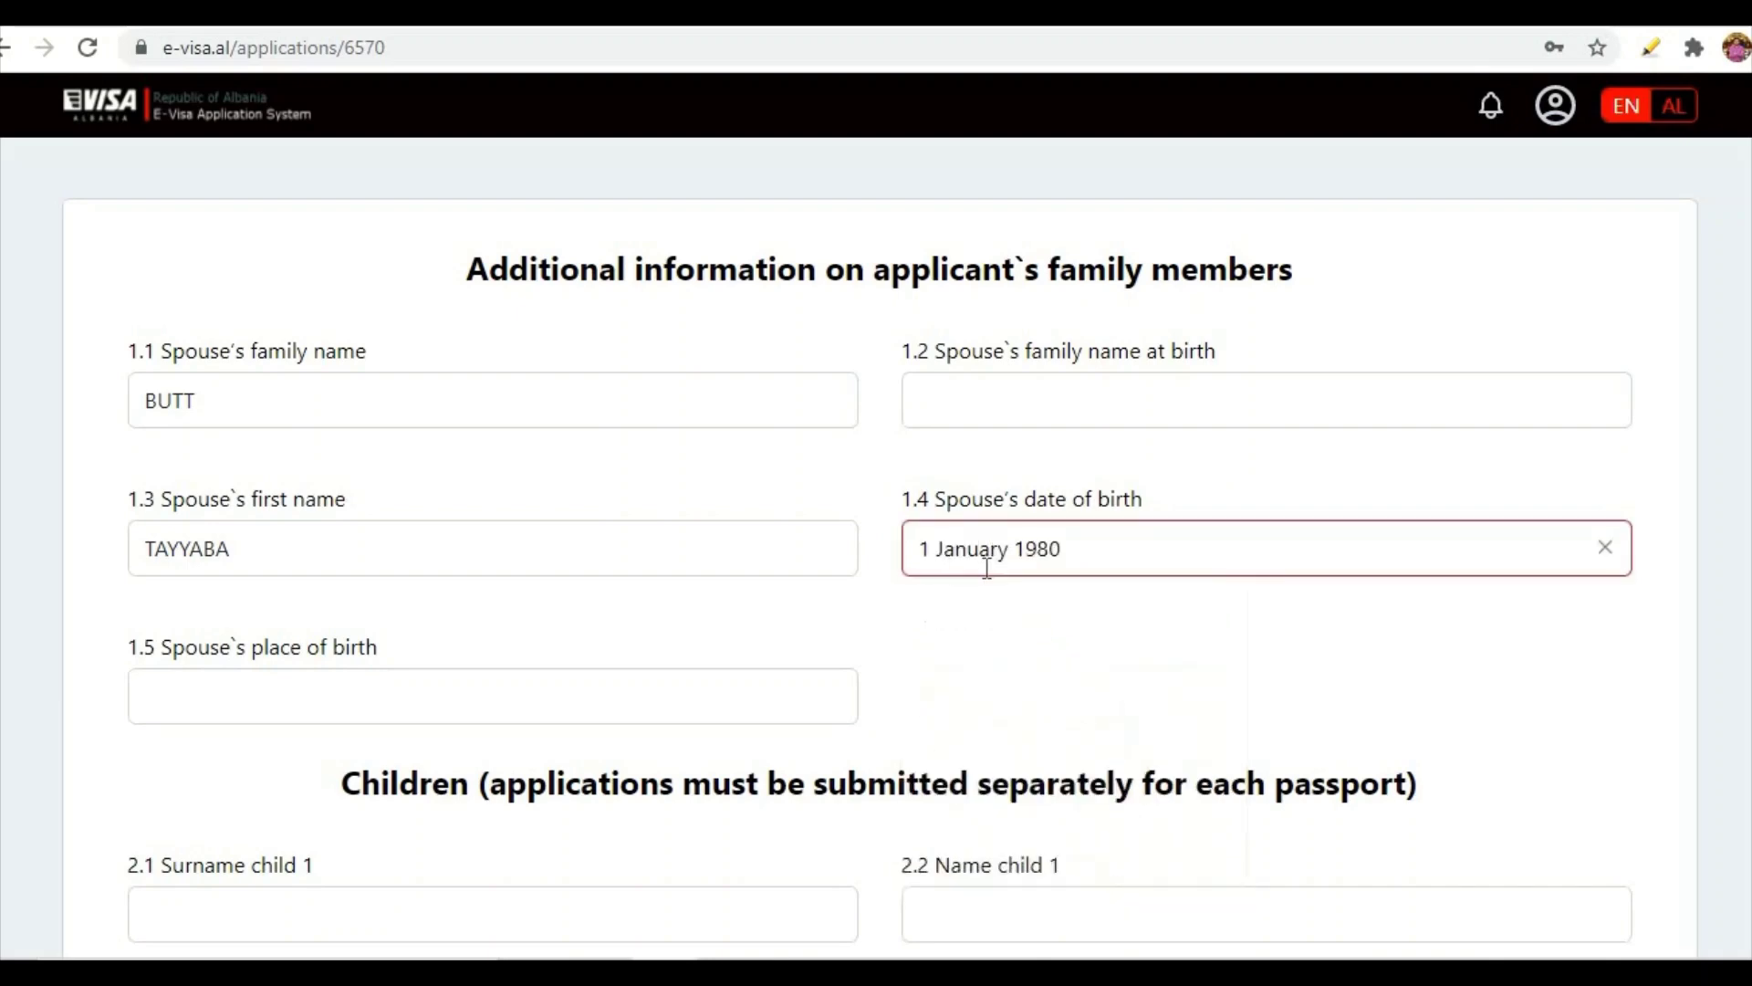
- Enter LAHORE PAKISTAN as the spouse's place of birth
{"action": "left_click", "coordinate": [277, 695]}
{"action": "type", "text": "LAHORE PAKISTAN"}
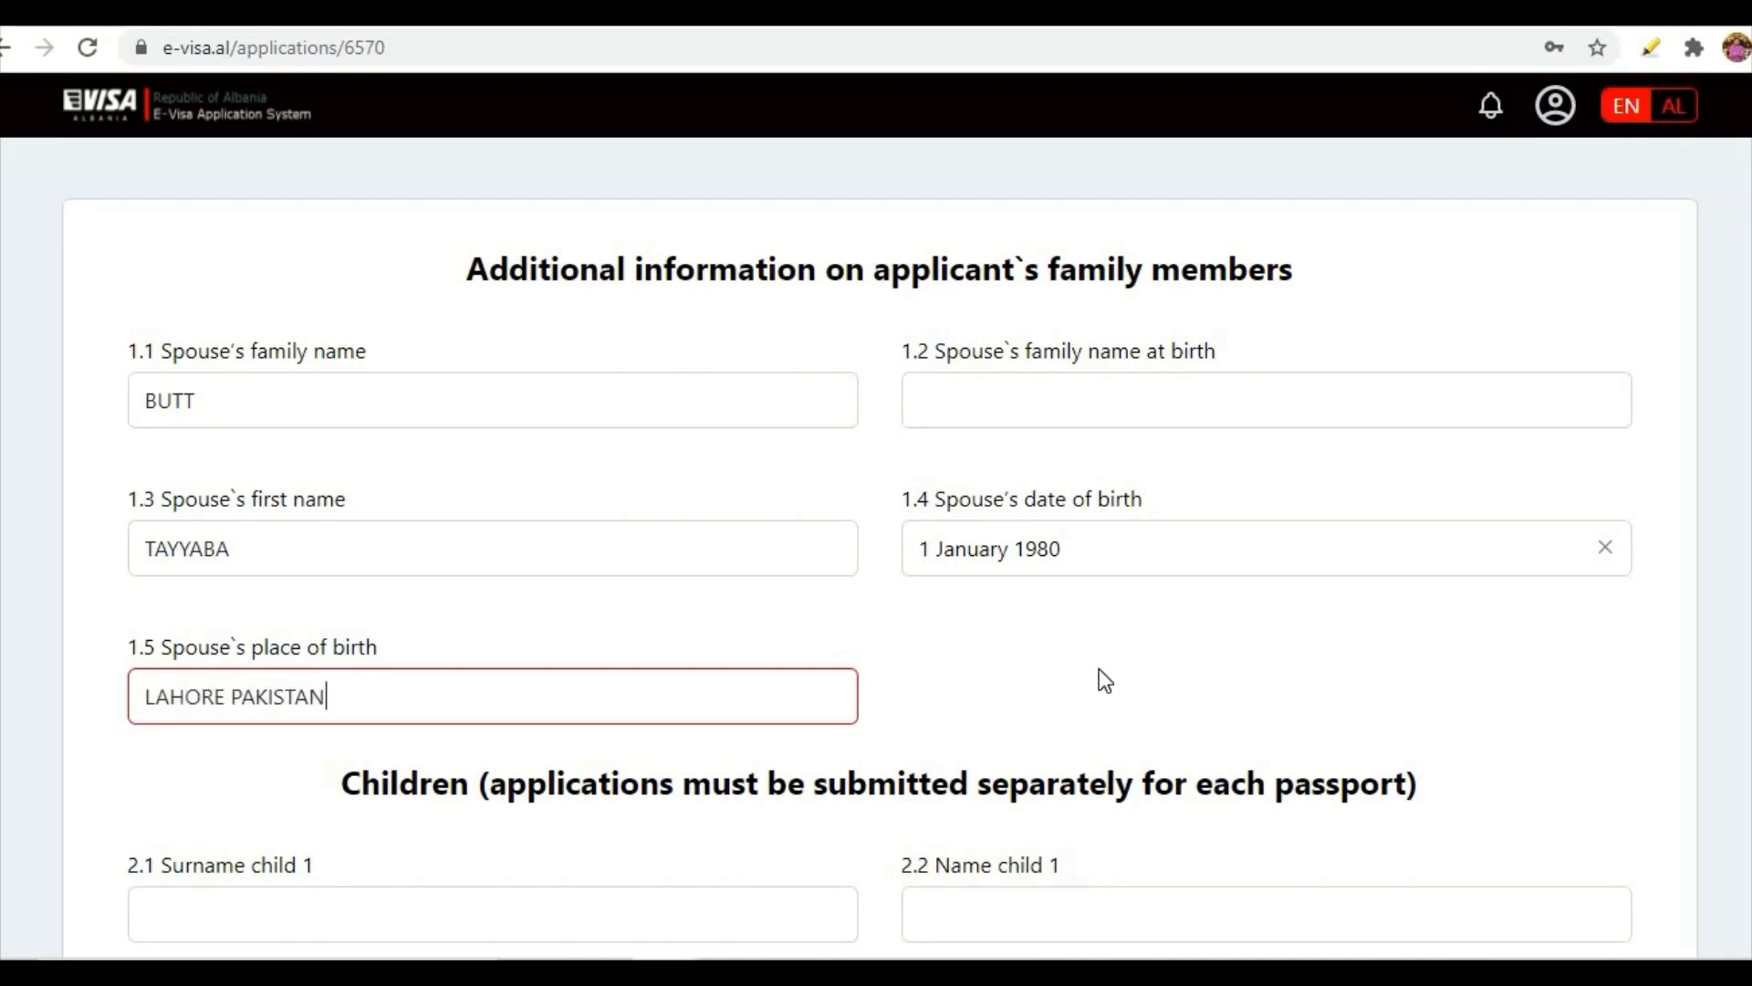
{"action": "scroll", "coordinate": [1099, 668], "scroll_direction": "down", "scroll_amount": 4}
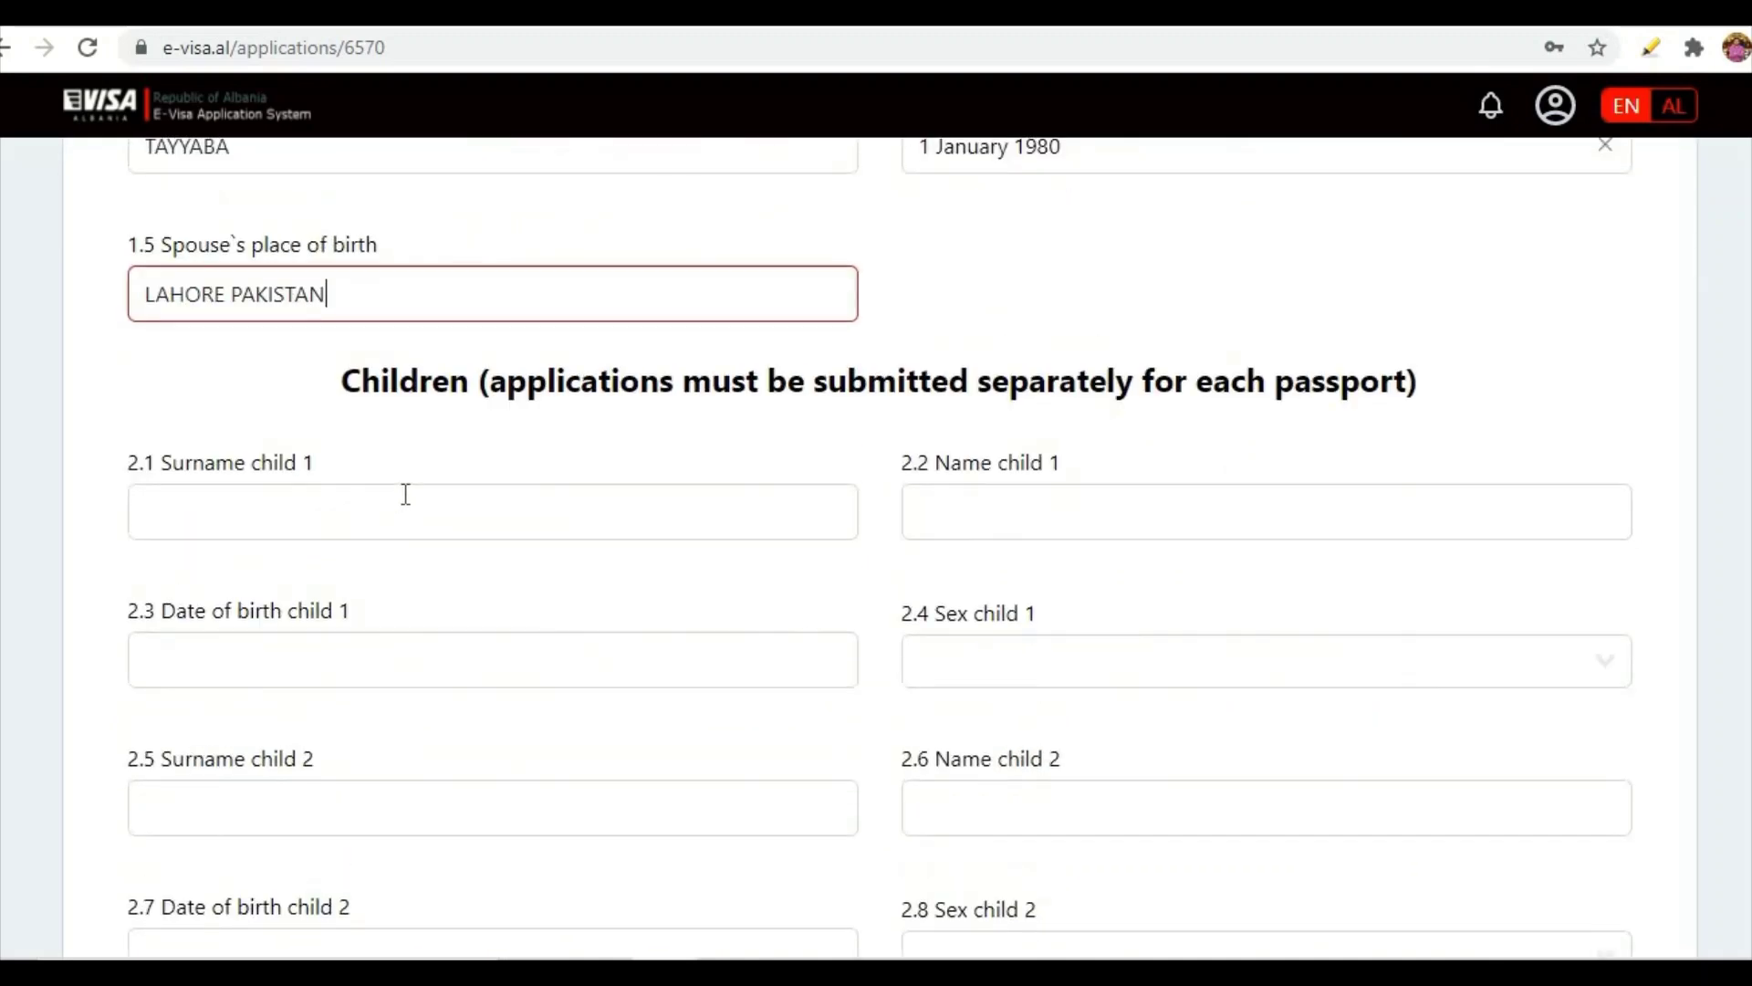
{"action": "scroll", "coordinate": [403, 496], "scroll_direction": "up", "scroll_amount": 3}
{"action": "scroll", "coordinate": [372, 758], "scroll_direction": "down", "scroll_amount": 1}
{"action": "scroll", "coordinate": [286, 892], "scroll_direction": "up", "scroll_amount": 4}
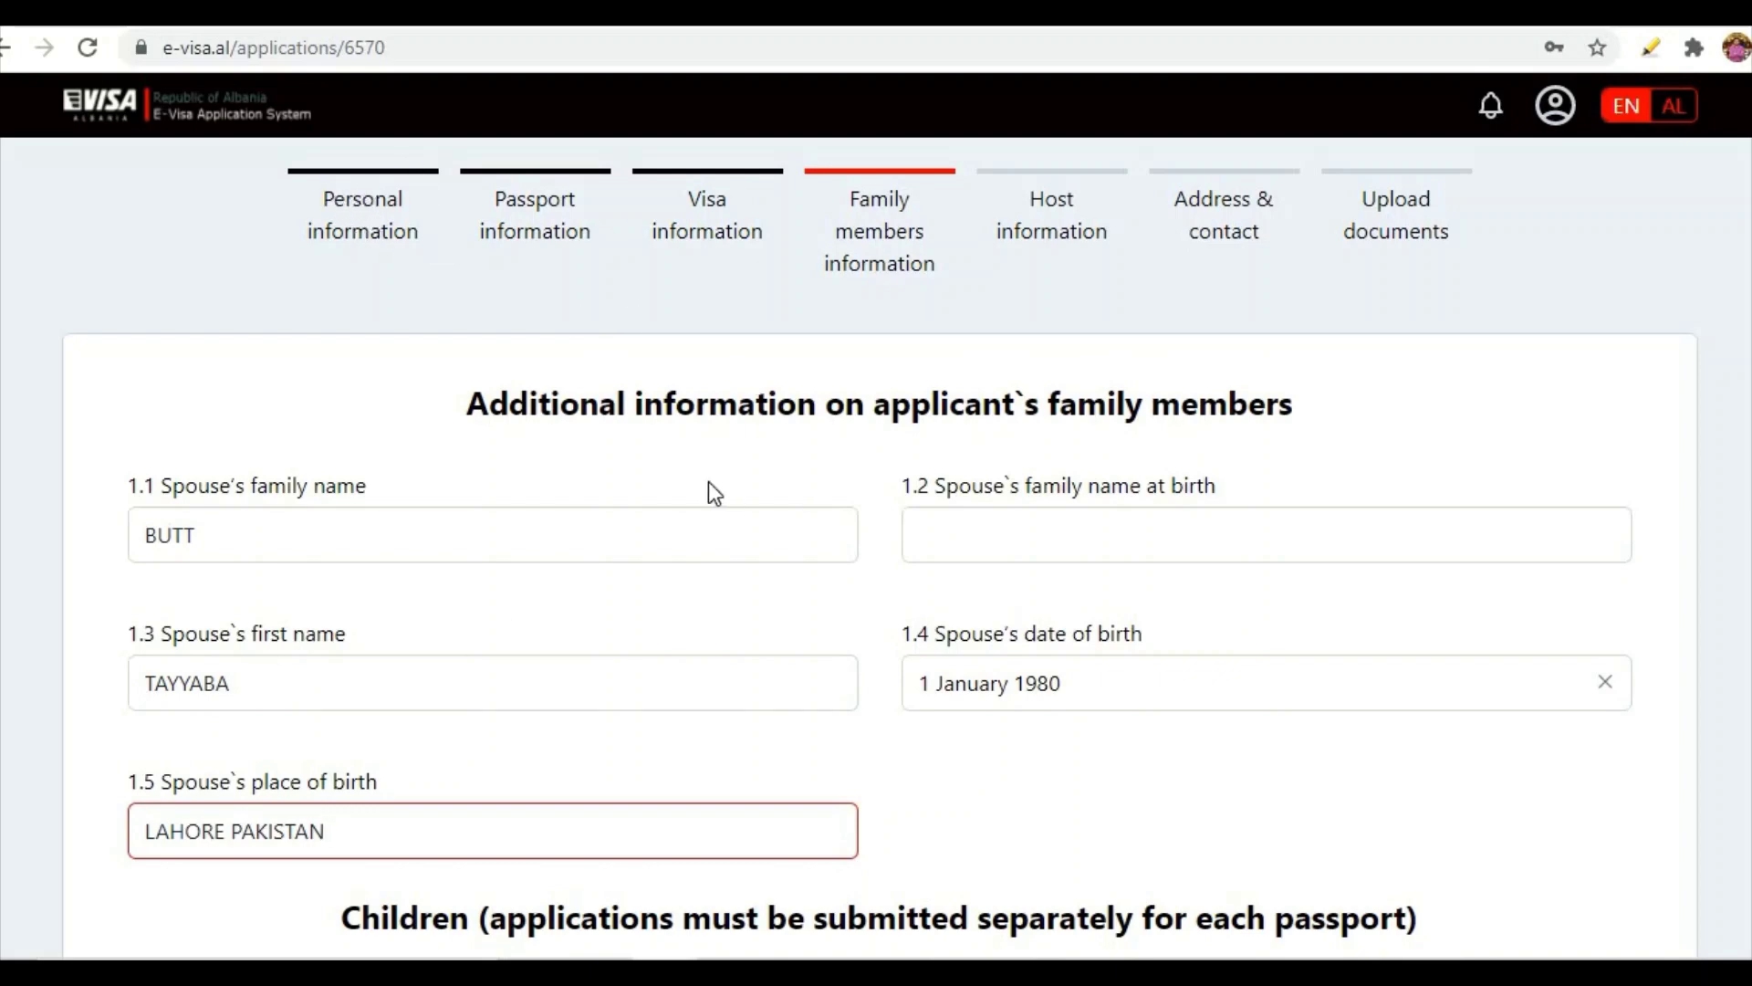
{"action": "scroll", "coordinate": [731, 489], "scroll_direction": "down", "scroll_amount": 4}
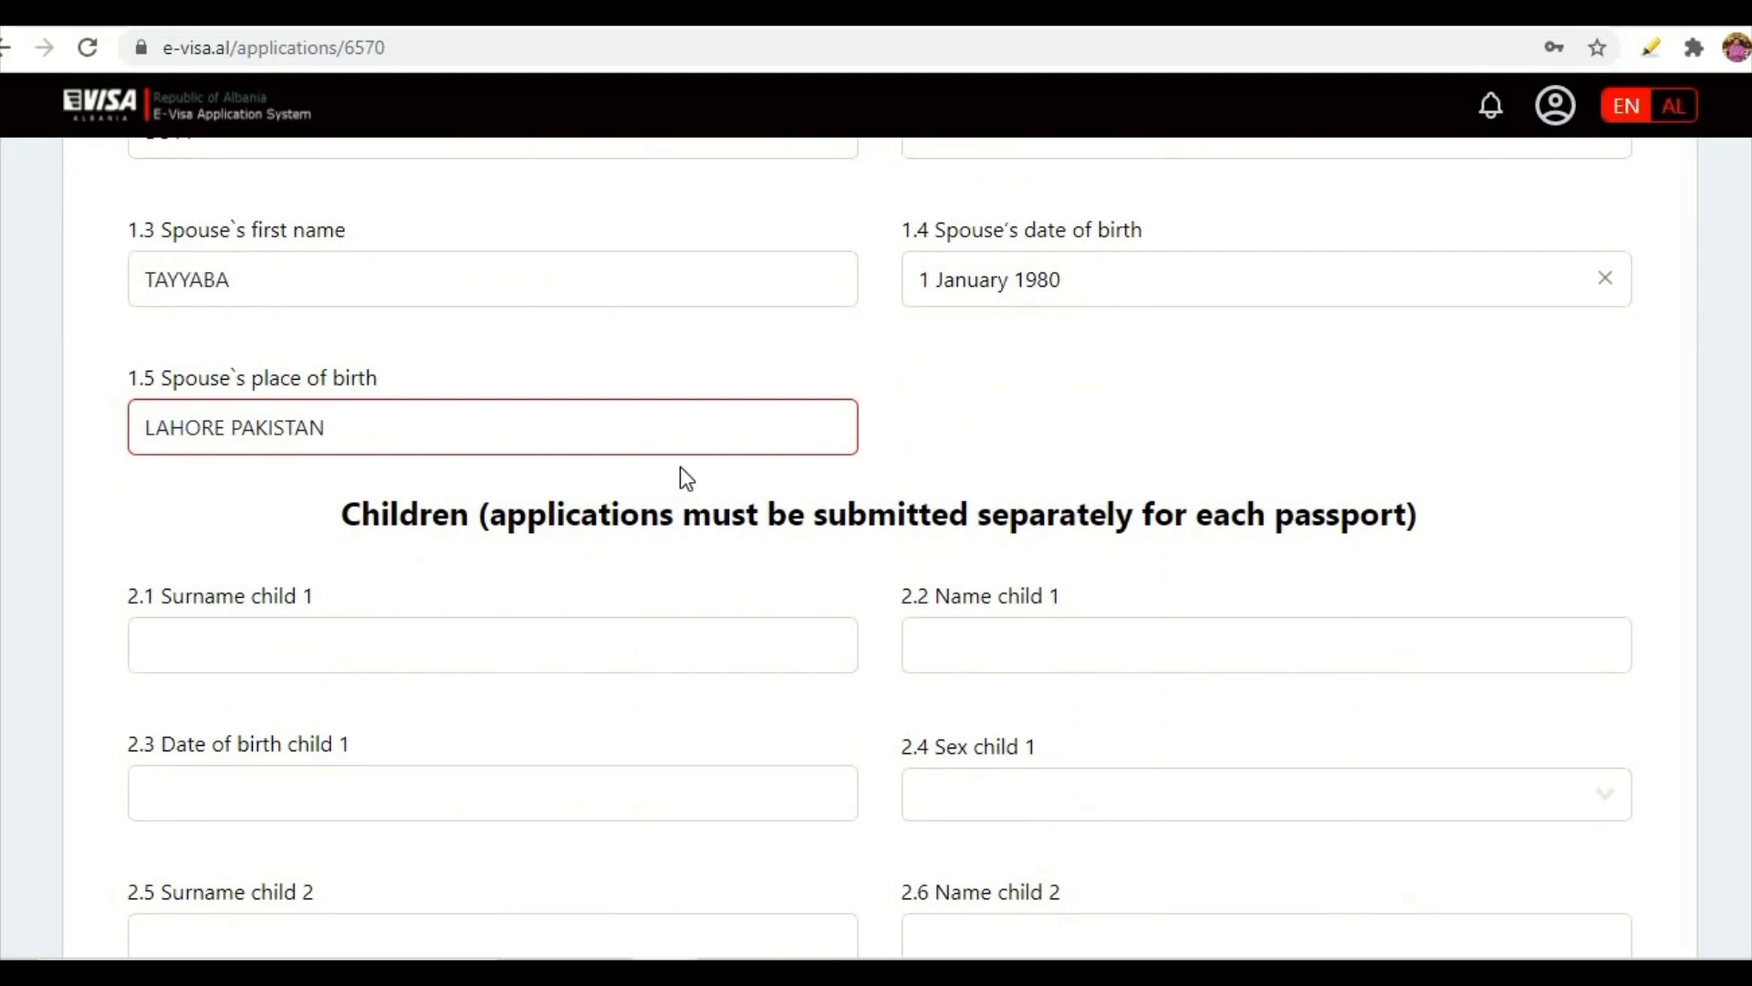
{"action": "scroll", "coordinate": [681, 467], "scroll_direction": "up", "scroll_amount": 1}
{"action": "scroll", "coordinate": [681, 463], "scroll_direction": "down", "scroll_amount": 2}
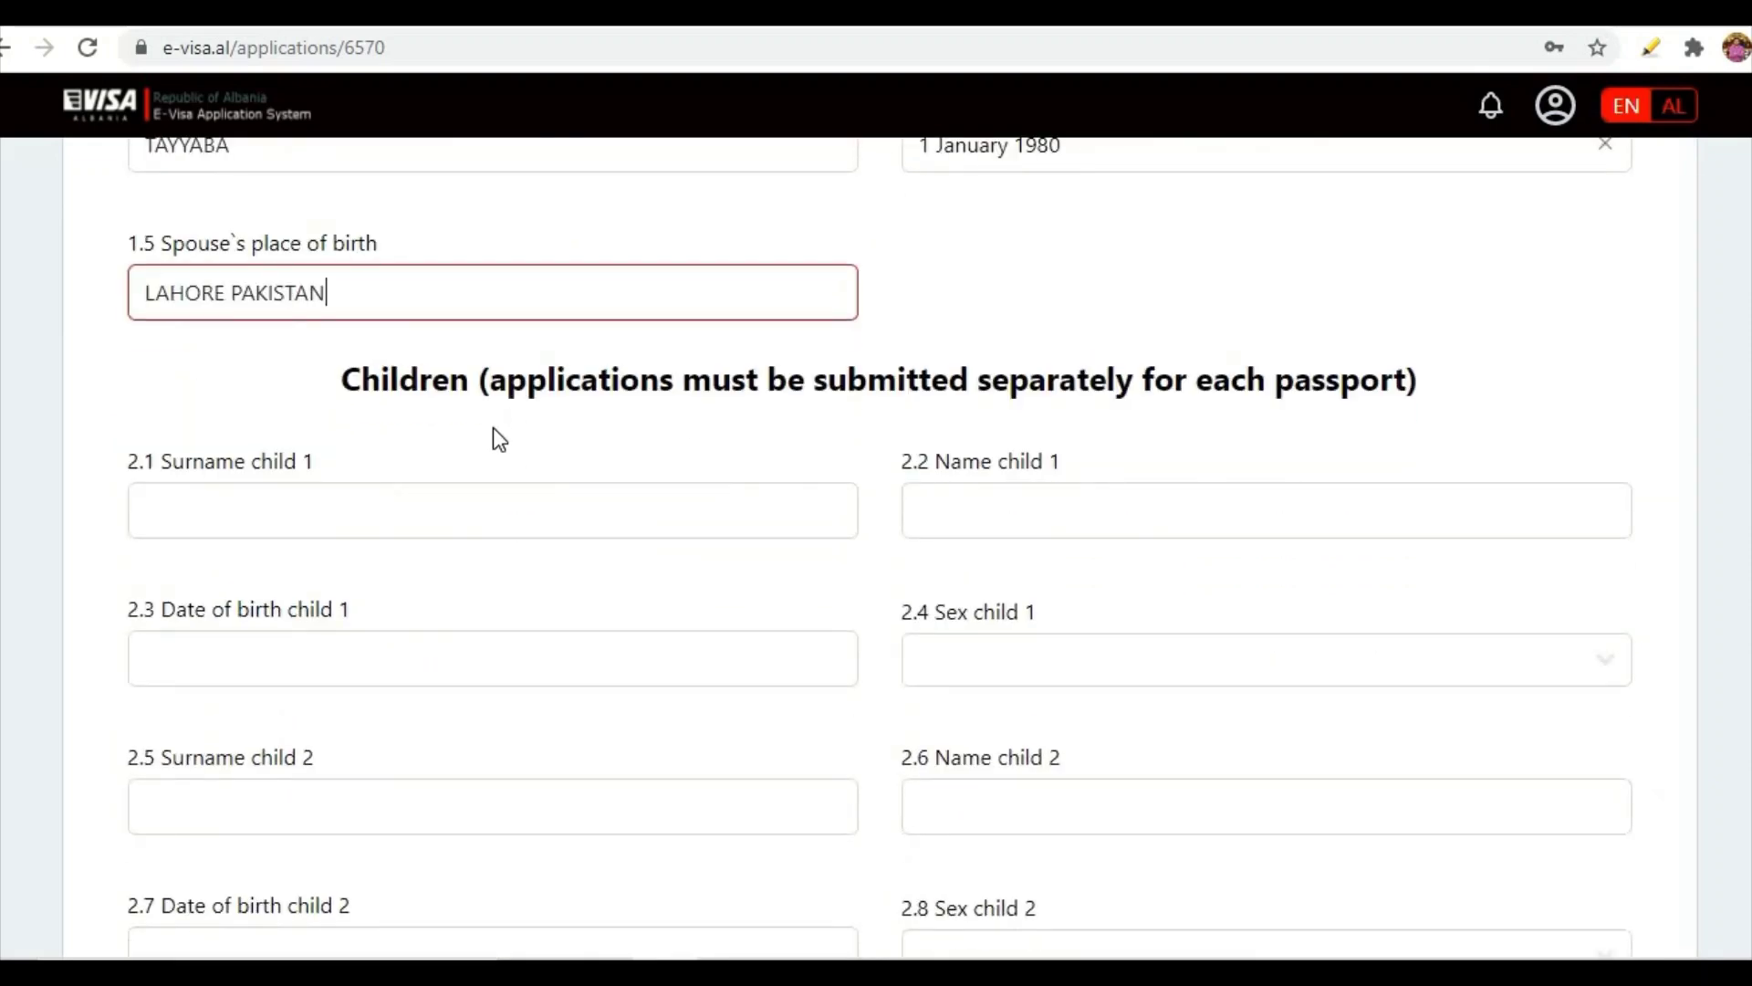
{"action": "scroll", "coordinate": [493, 427], "scroll_direction": "up", "scroll_amount": 2}
{"action": "scroll", "coordinate": [501, 395], "scroll_direction": "down", "scroll_amount": 1}
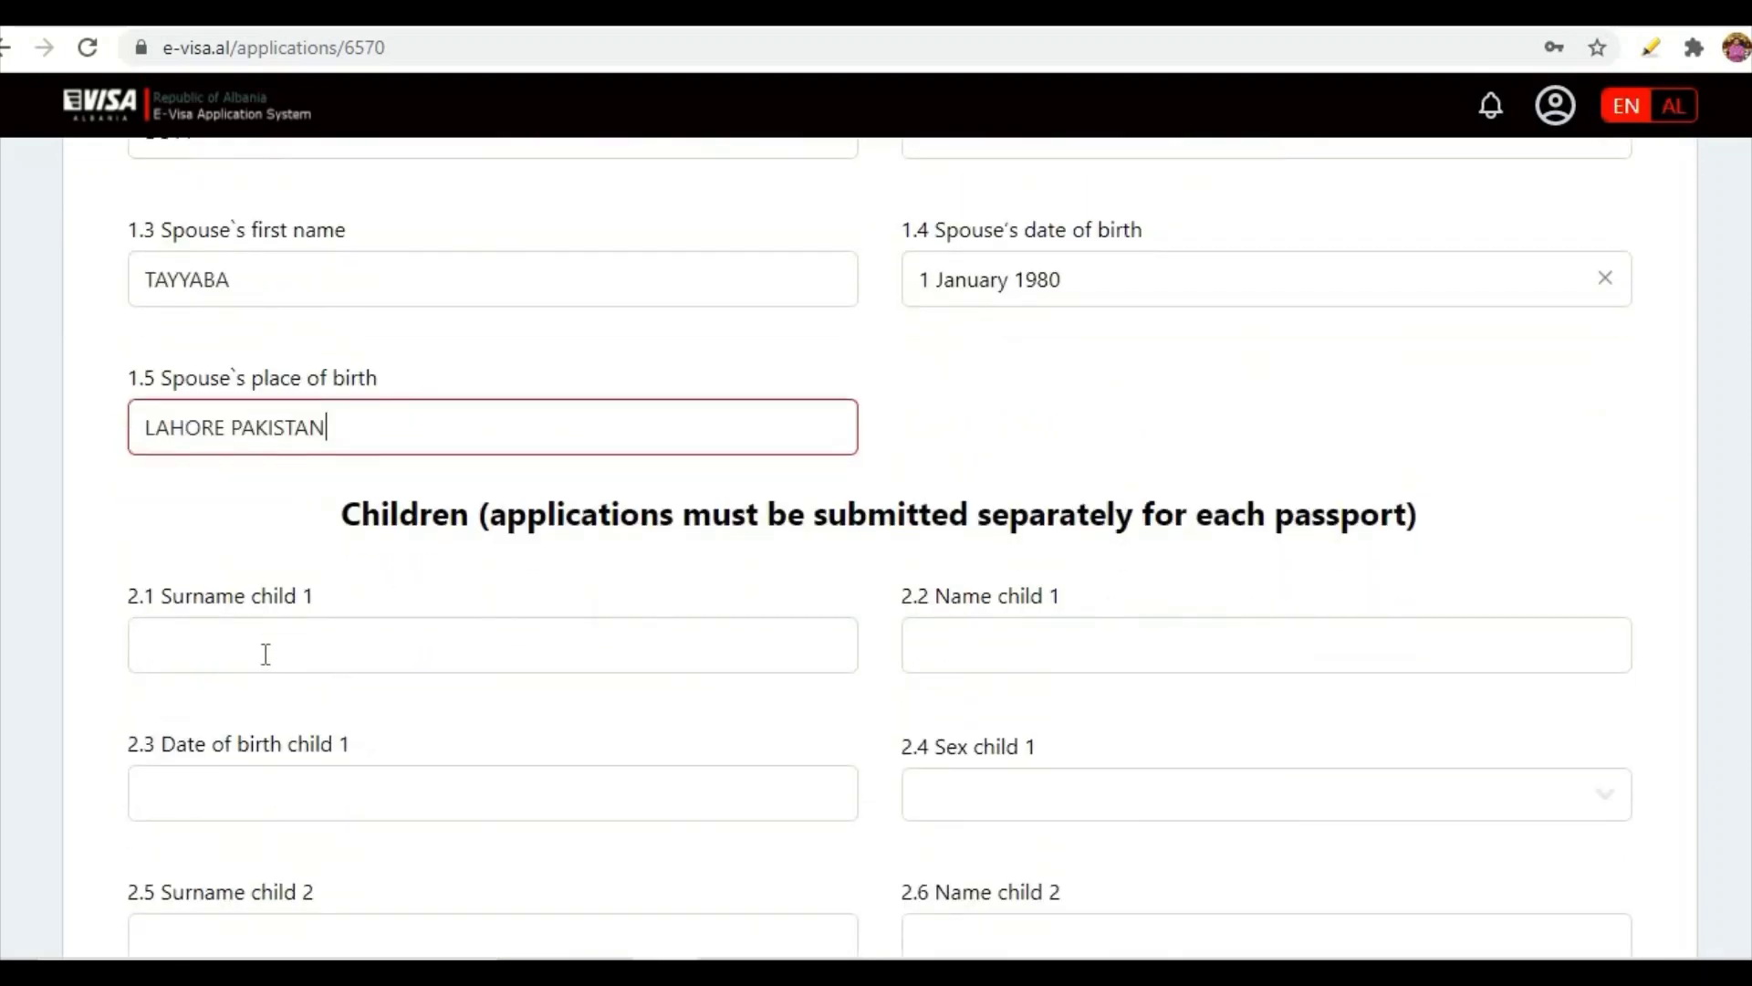
{"action": "scroll", "coordinate": [260, 548], "scroll_direction": "down", "scroll_amount": 1}
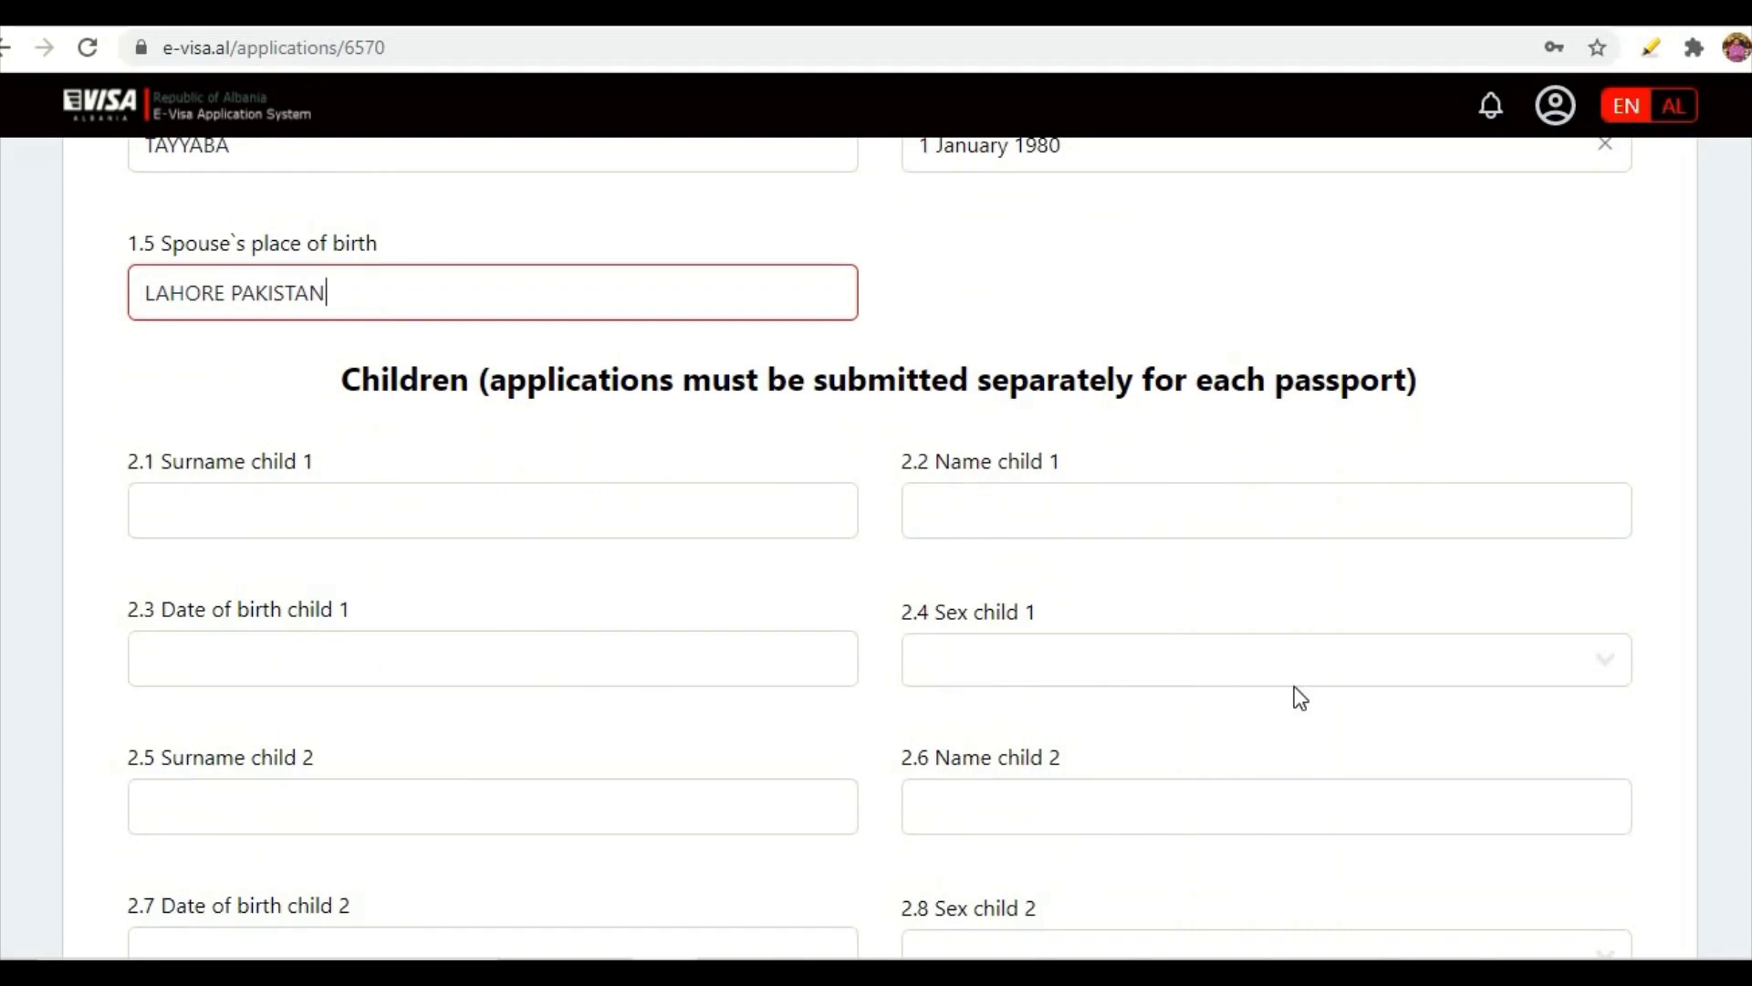
- Open the sex choices for child 1 and scroll through the rest of the family form
{"action": "left_click", "coordinate": [1604, 675]}
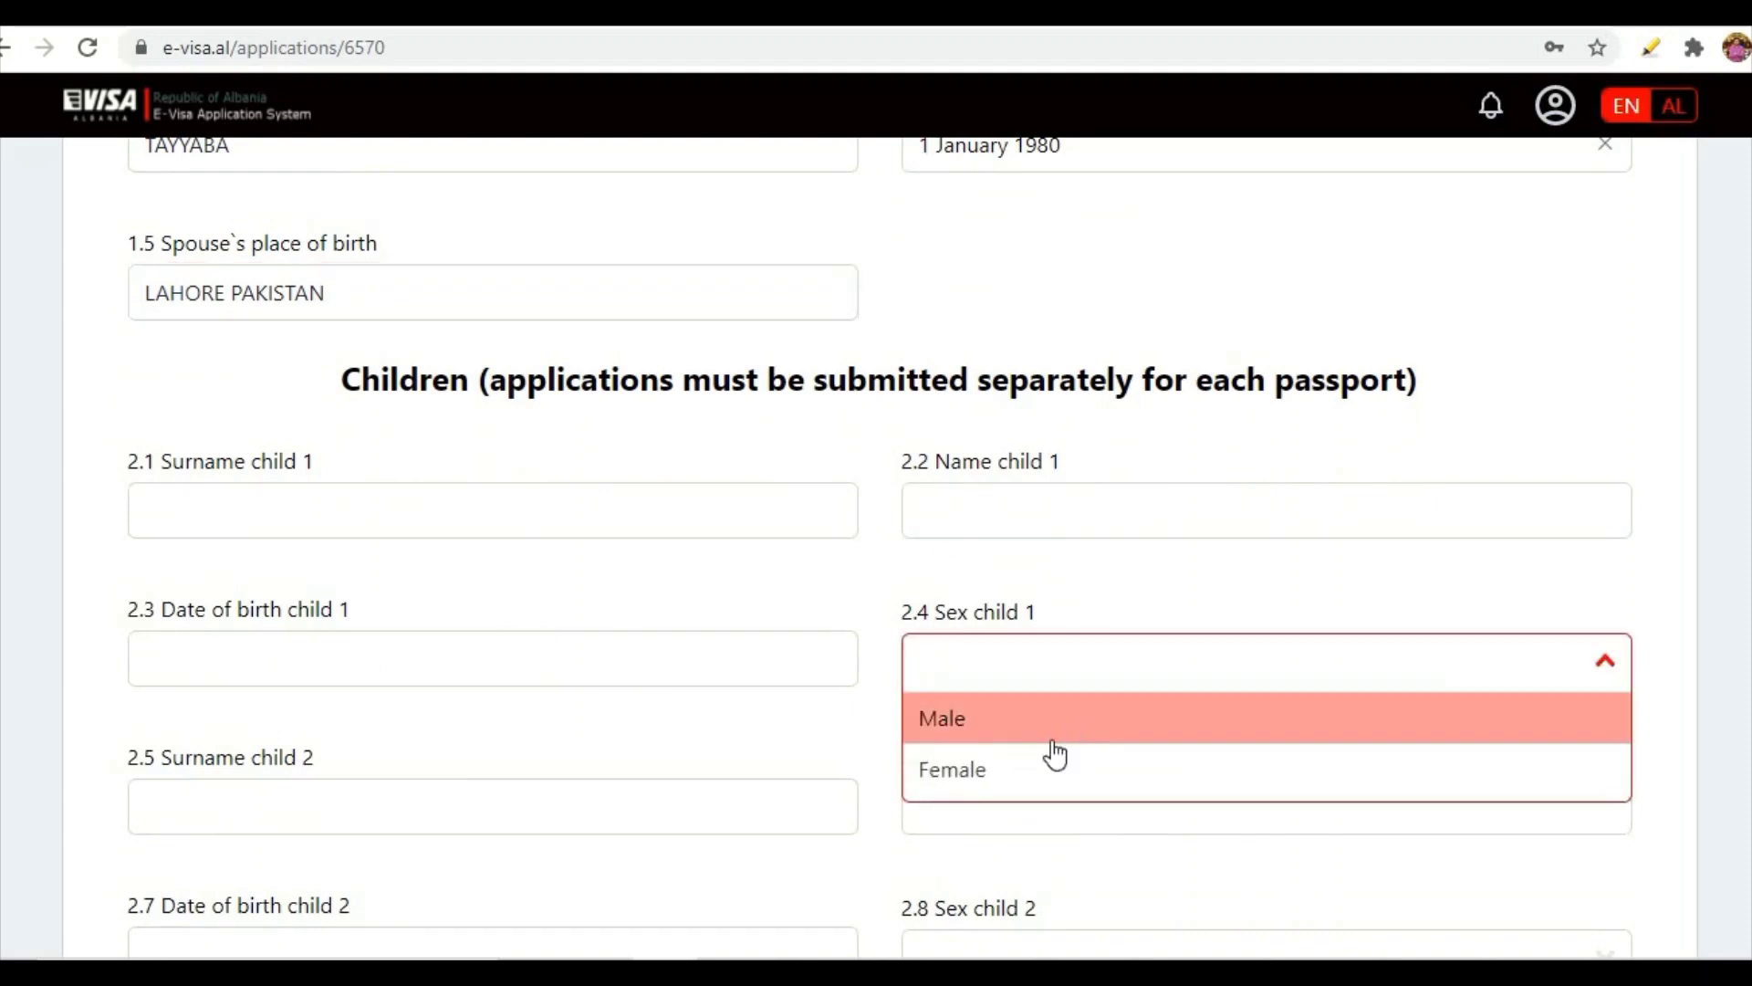
{"action": "scroll", "coordinate": [657, 642], "scroll_direction": "down", "scroll_amount": 3}
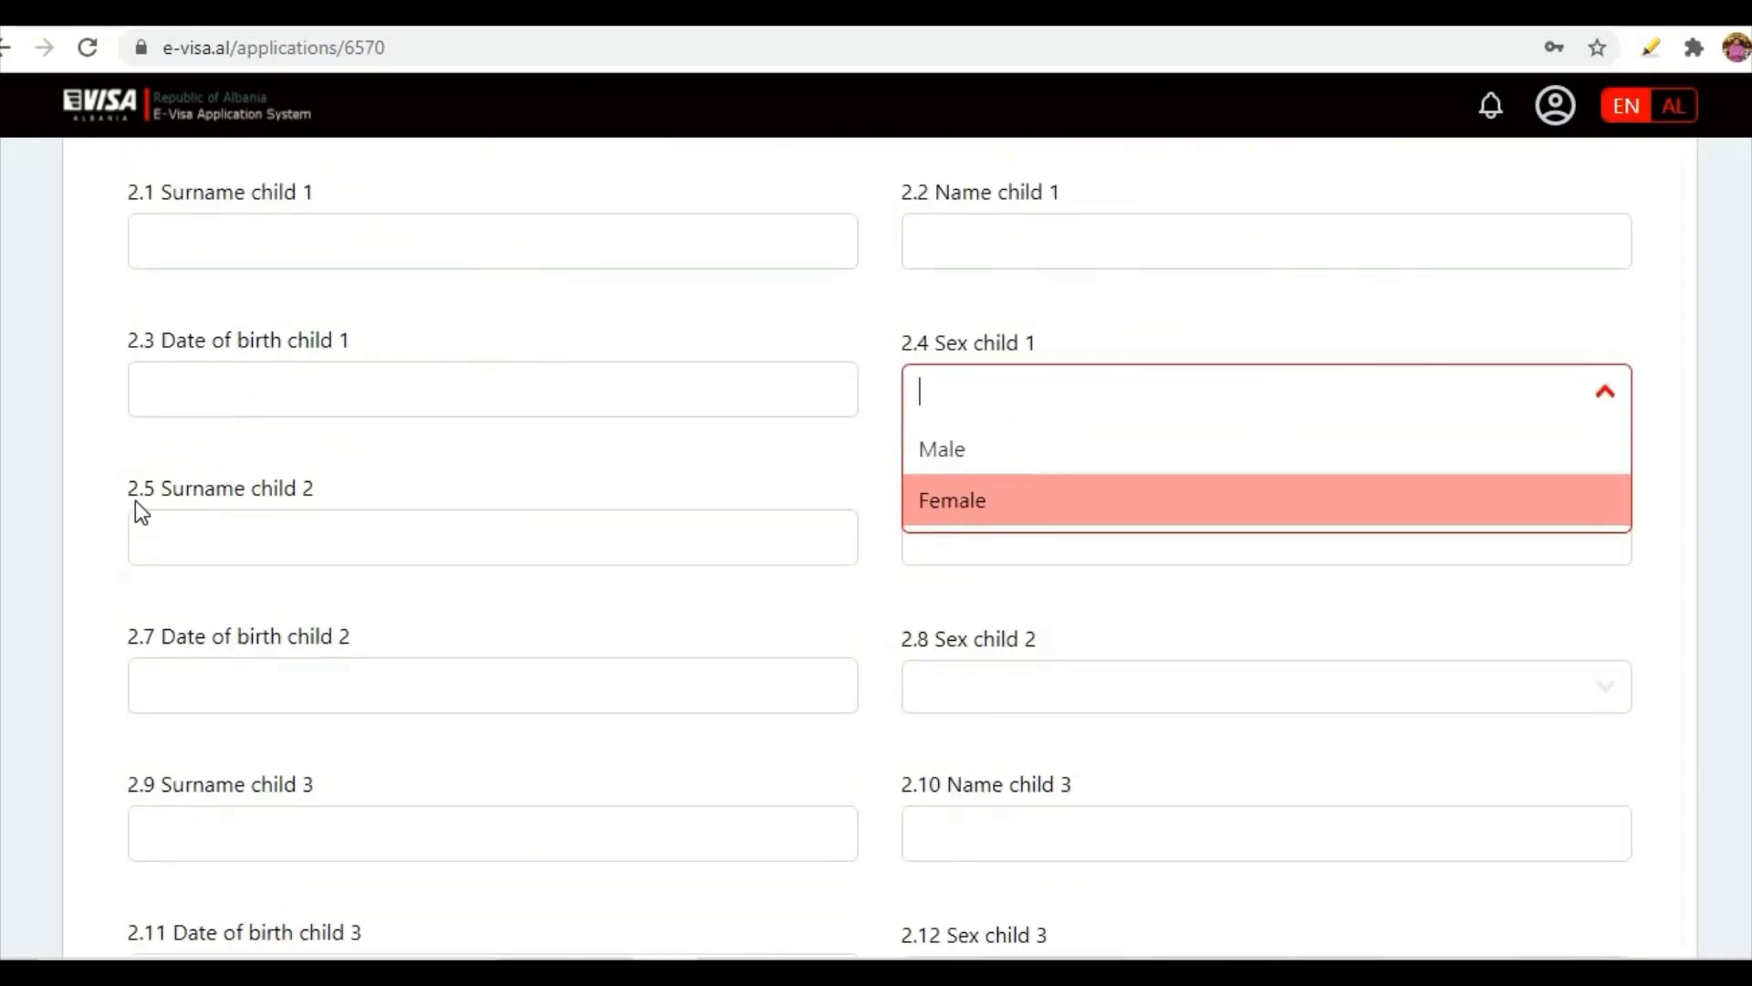
{"action": "scroll", "coordinate": [335, 725], "scroll_direction": "down", "scroll_amount": 2}
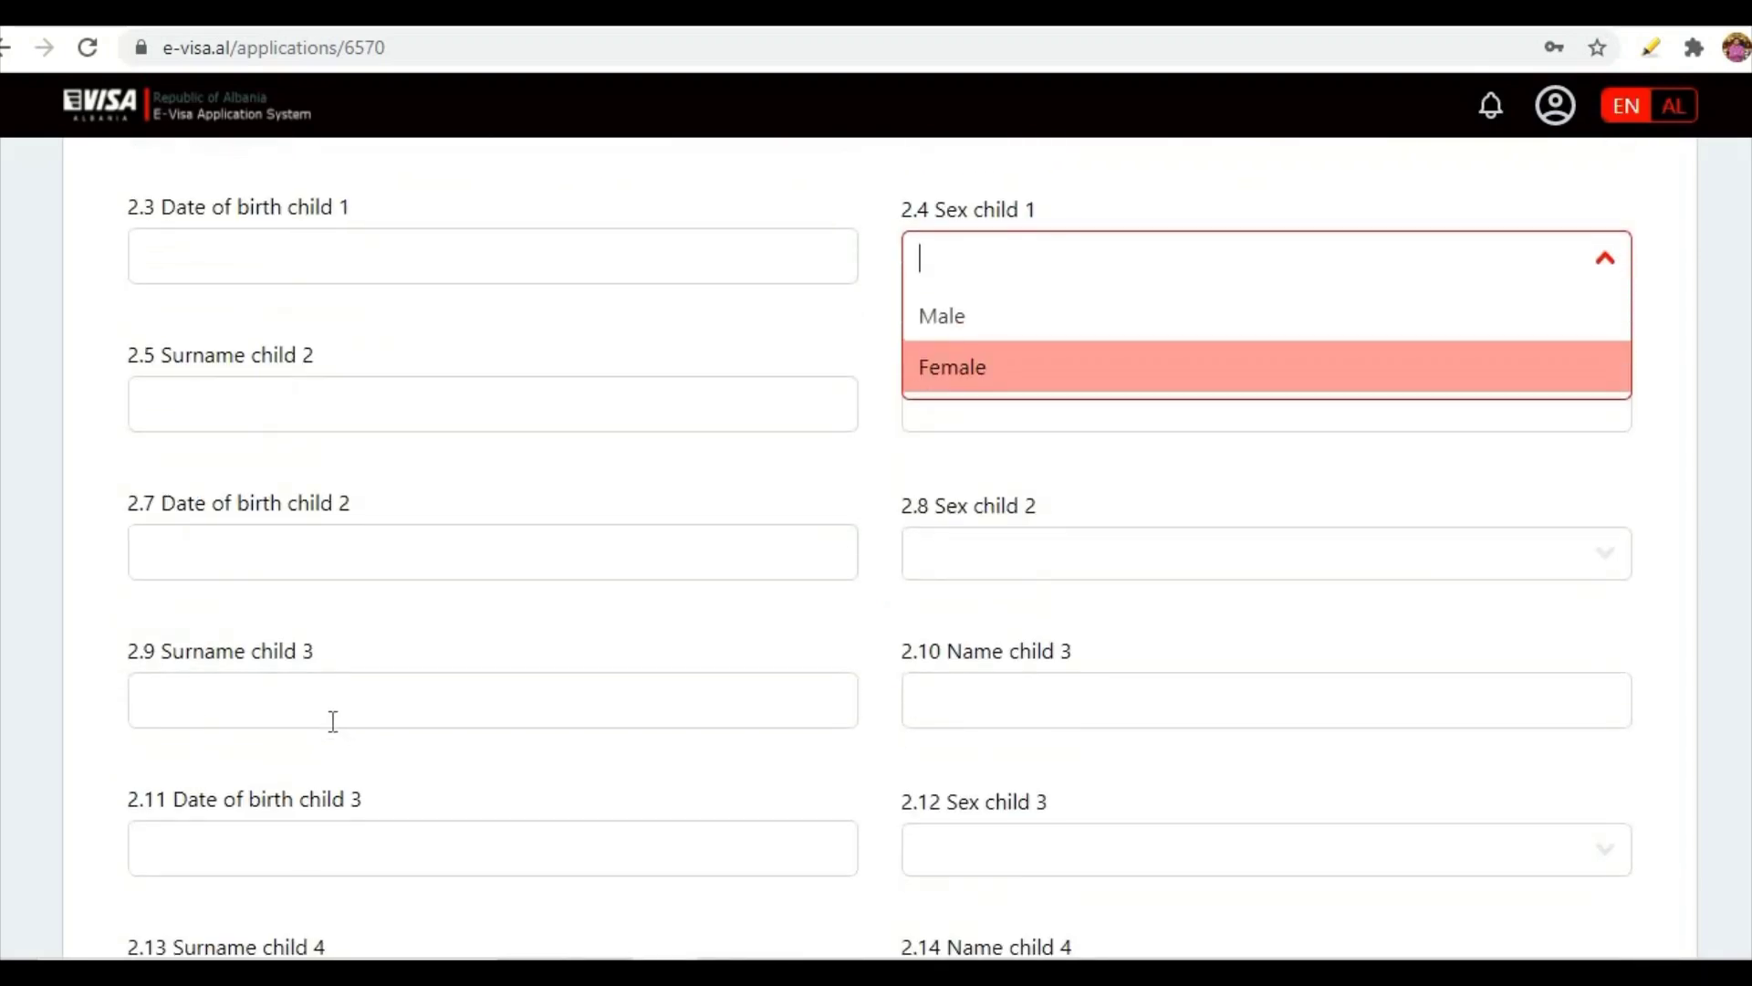
{"action": "scroll", "coordinate": [302, 529], "scroll_direction": "up", "scroll_amount": 3}
{"action": "scroll", "coordinate": [310, 511], "scroll_direction": "down", "scroll_amount": 7}
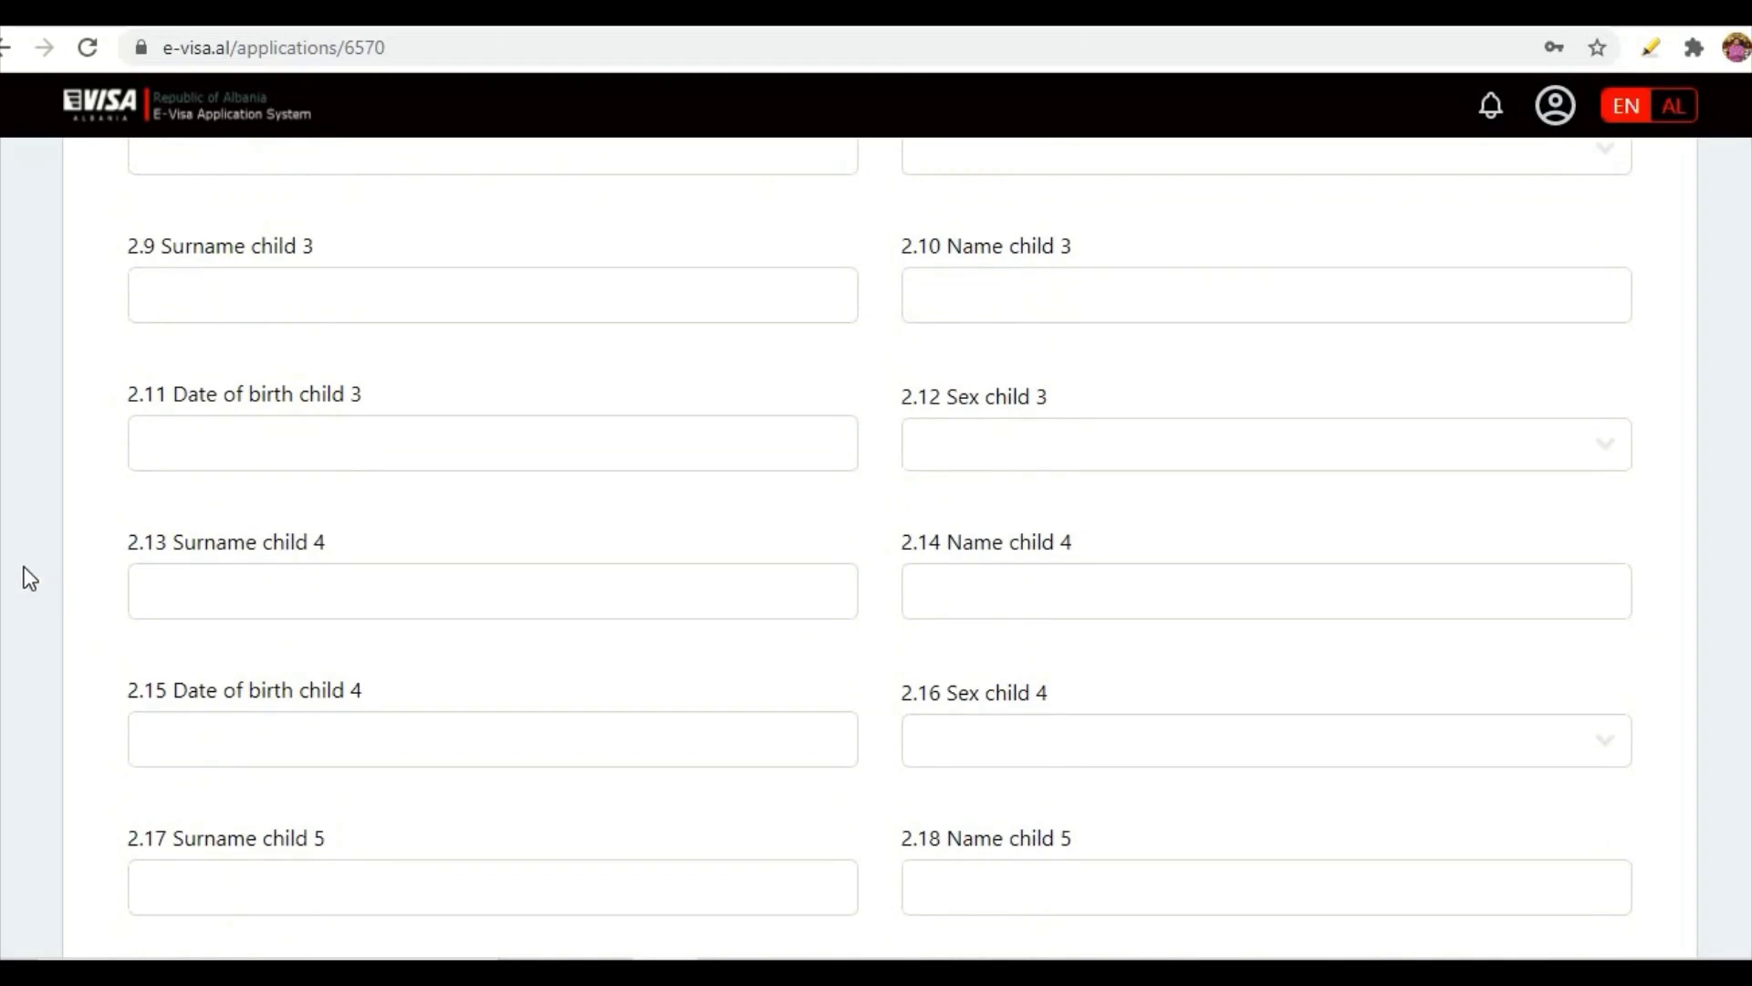
{"action": "scroll", "coordinate": [46, 547], "scroll_direction": "down", "scroll_amount": 9}
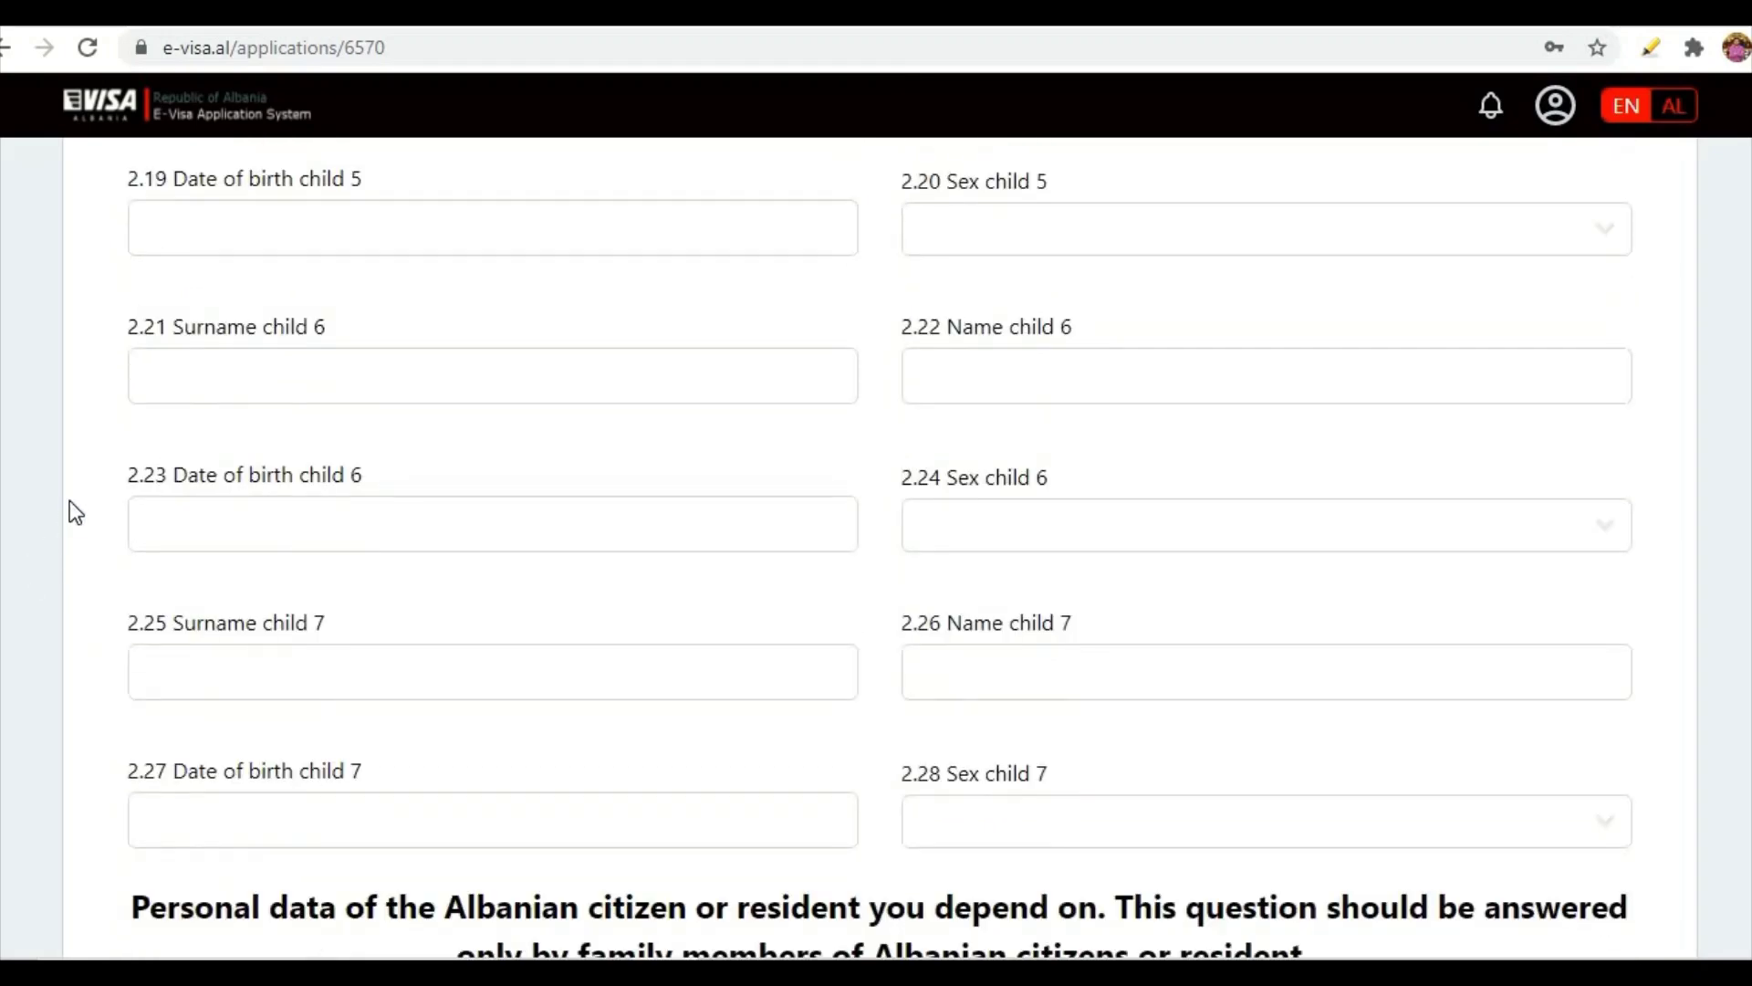
{"action": "scroll", "coordinate": [69, 500], "scroll_direction": "down", "scroll_amount": 6}
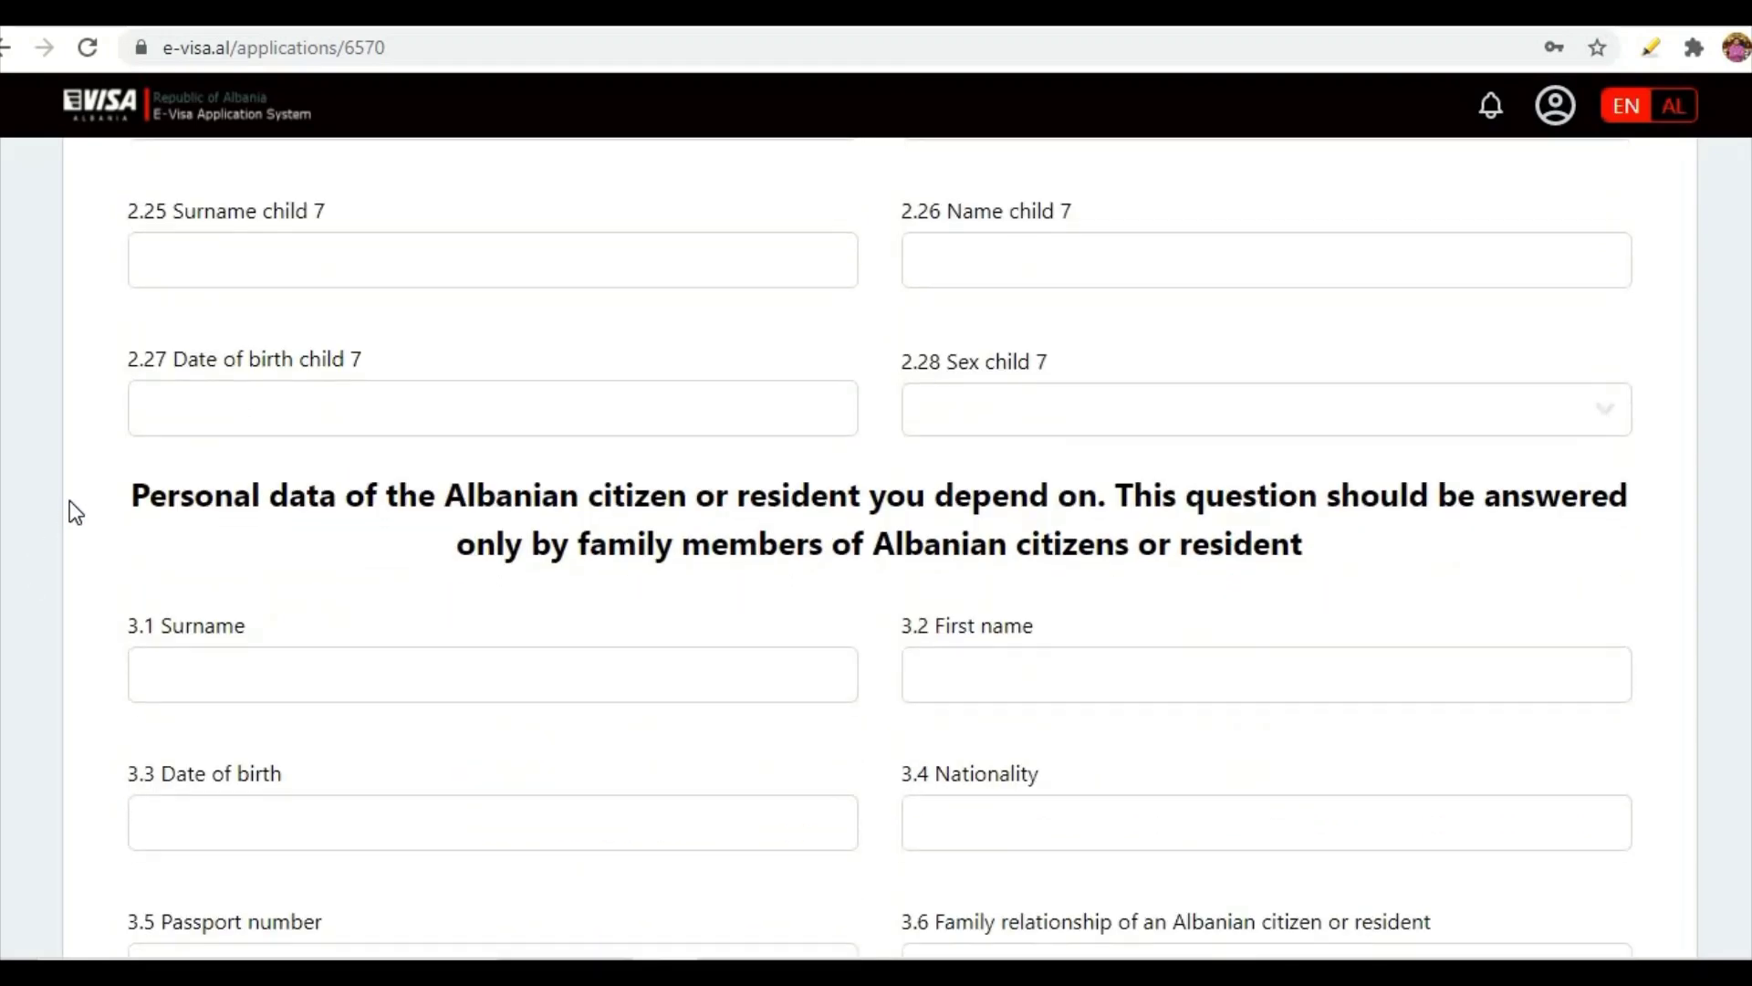
{"action": "scroll", "coordinate": [83, 474], "scroll_direction": "down", "scroll_amount": 1}
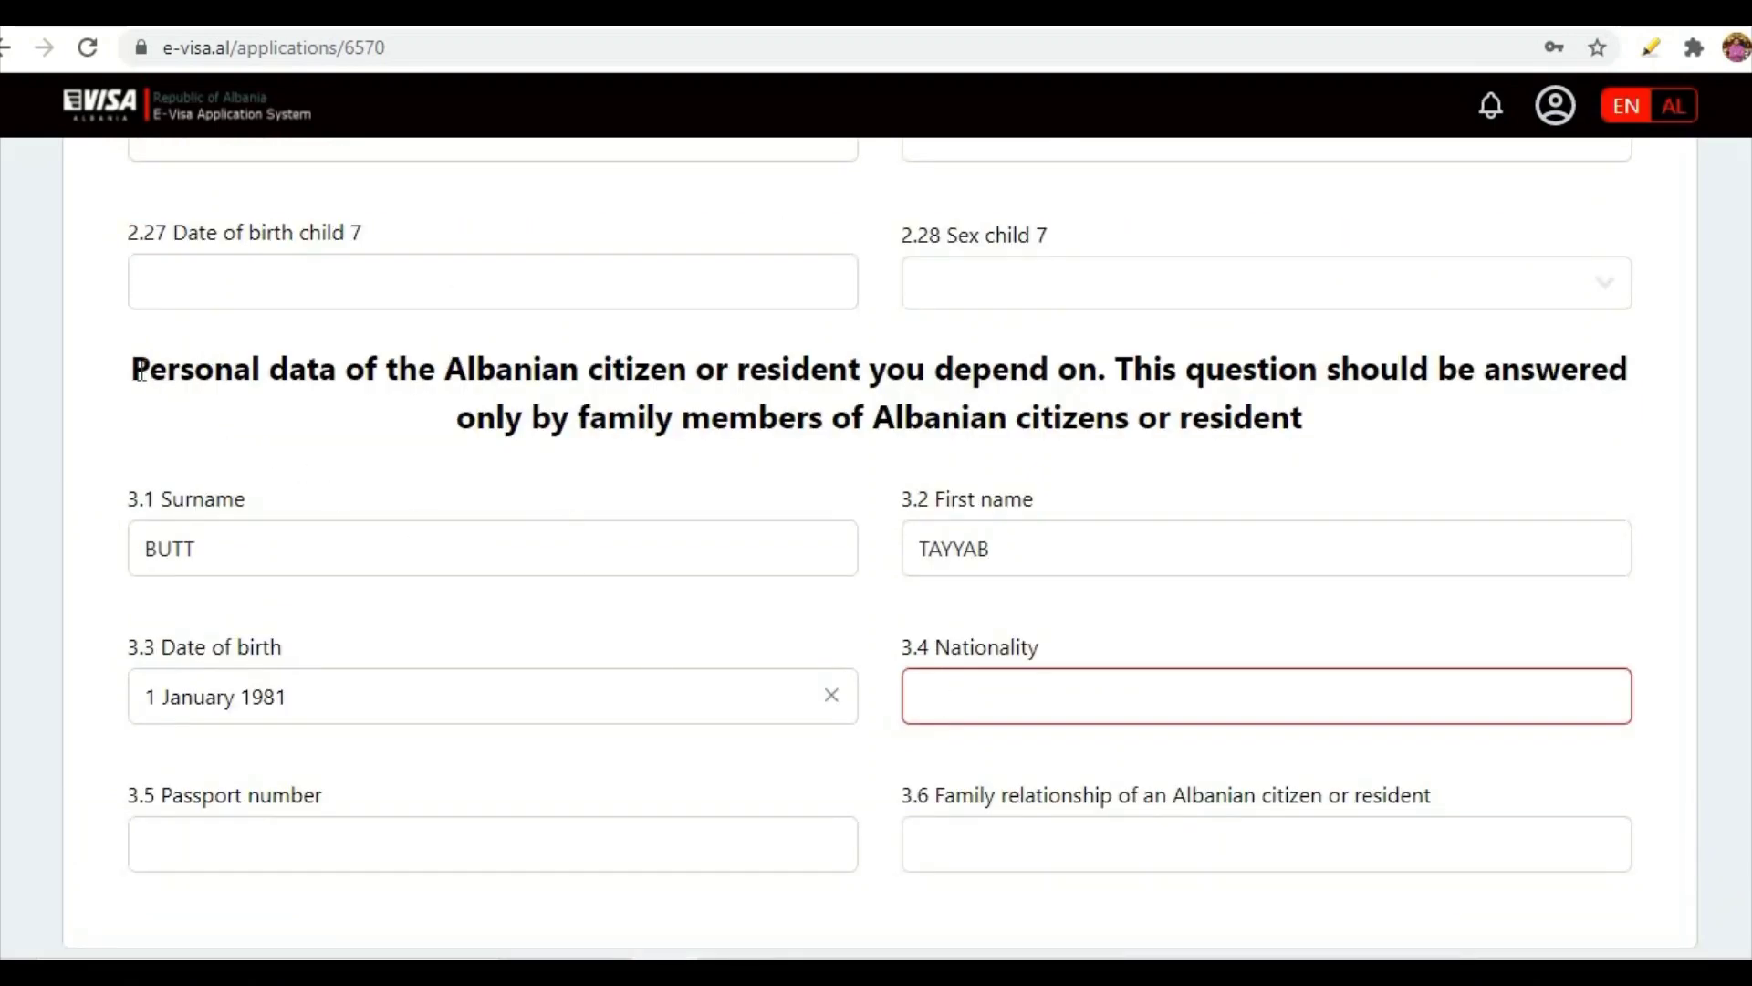
- Highlight the Personal data heading to point it out
{"action": "left_click_drag", "start_coordinate": [131, 369], "coordinate": [1346, 447]}
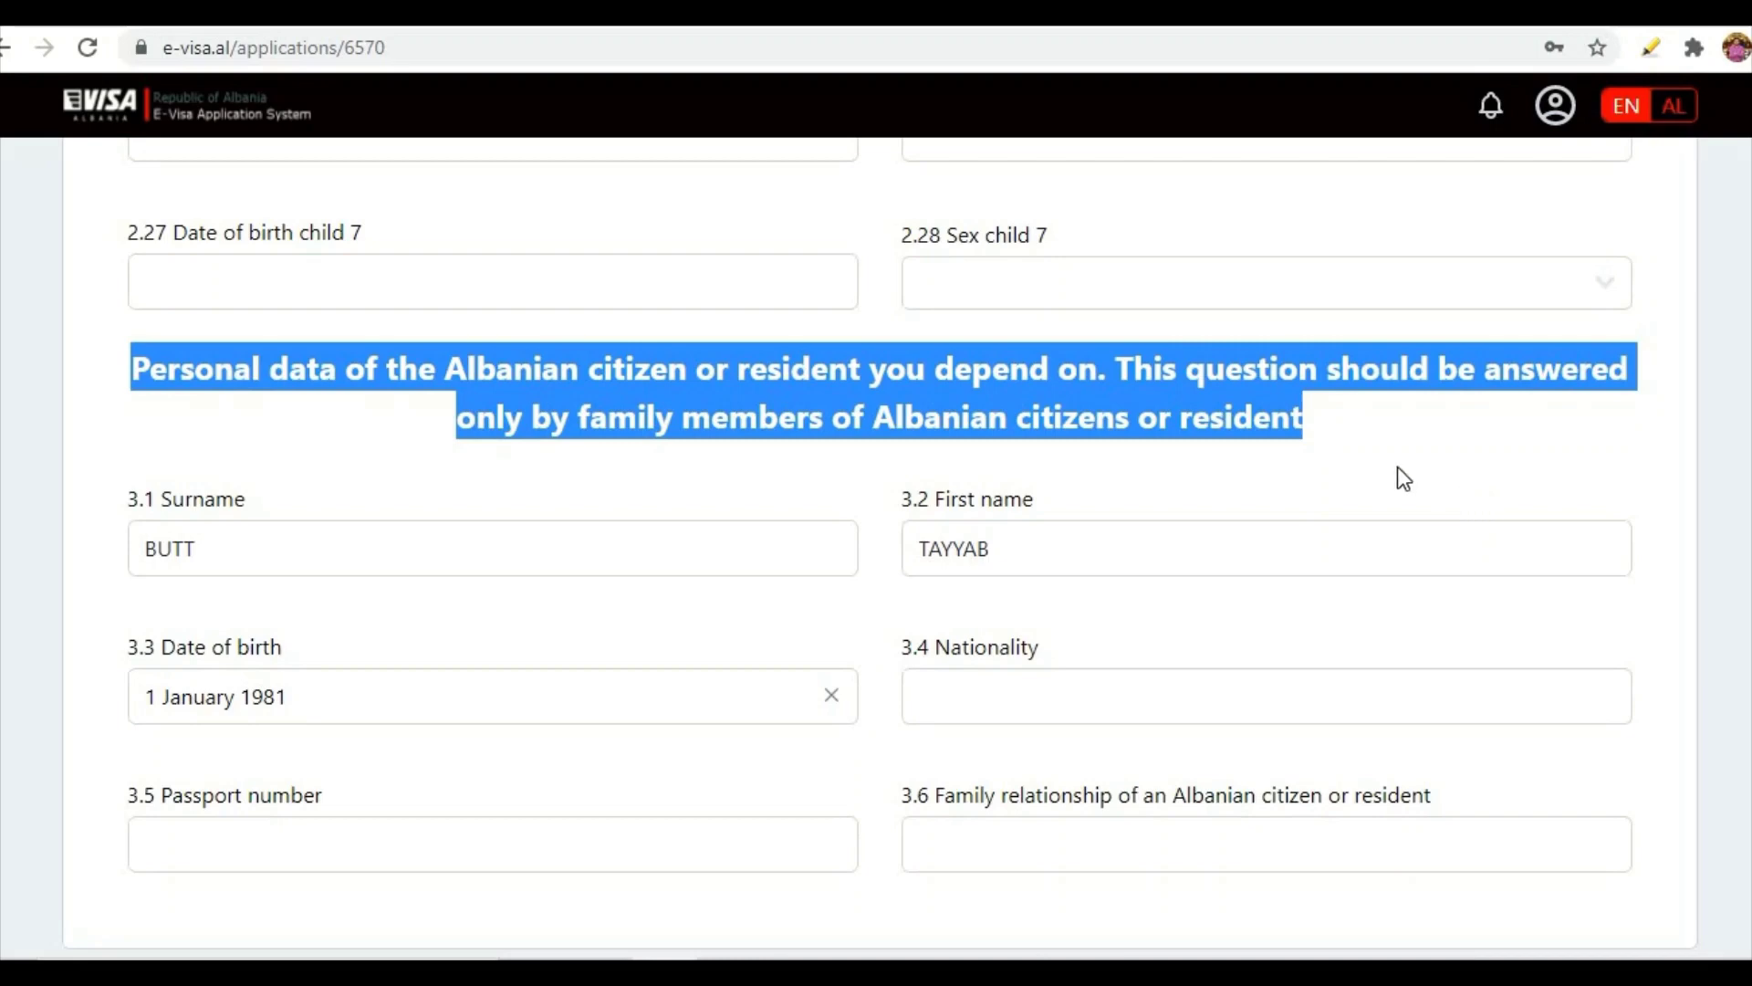
{"action": "left_click", "coordinate": [1335, 441]}
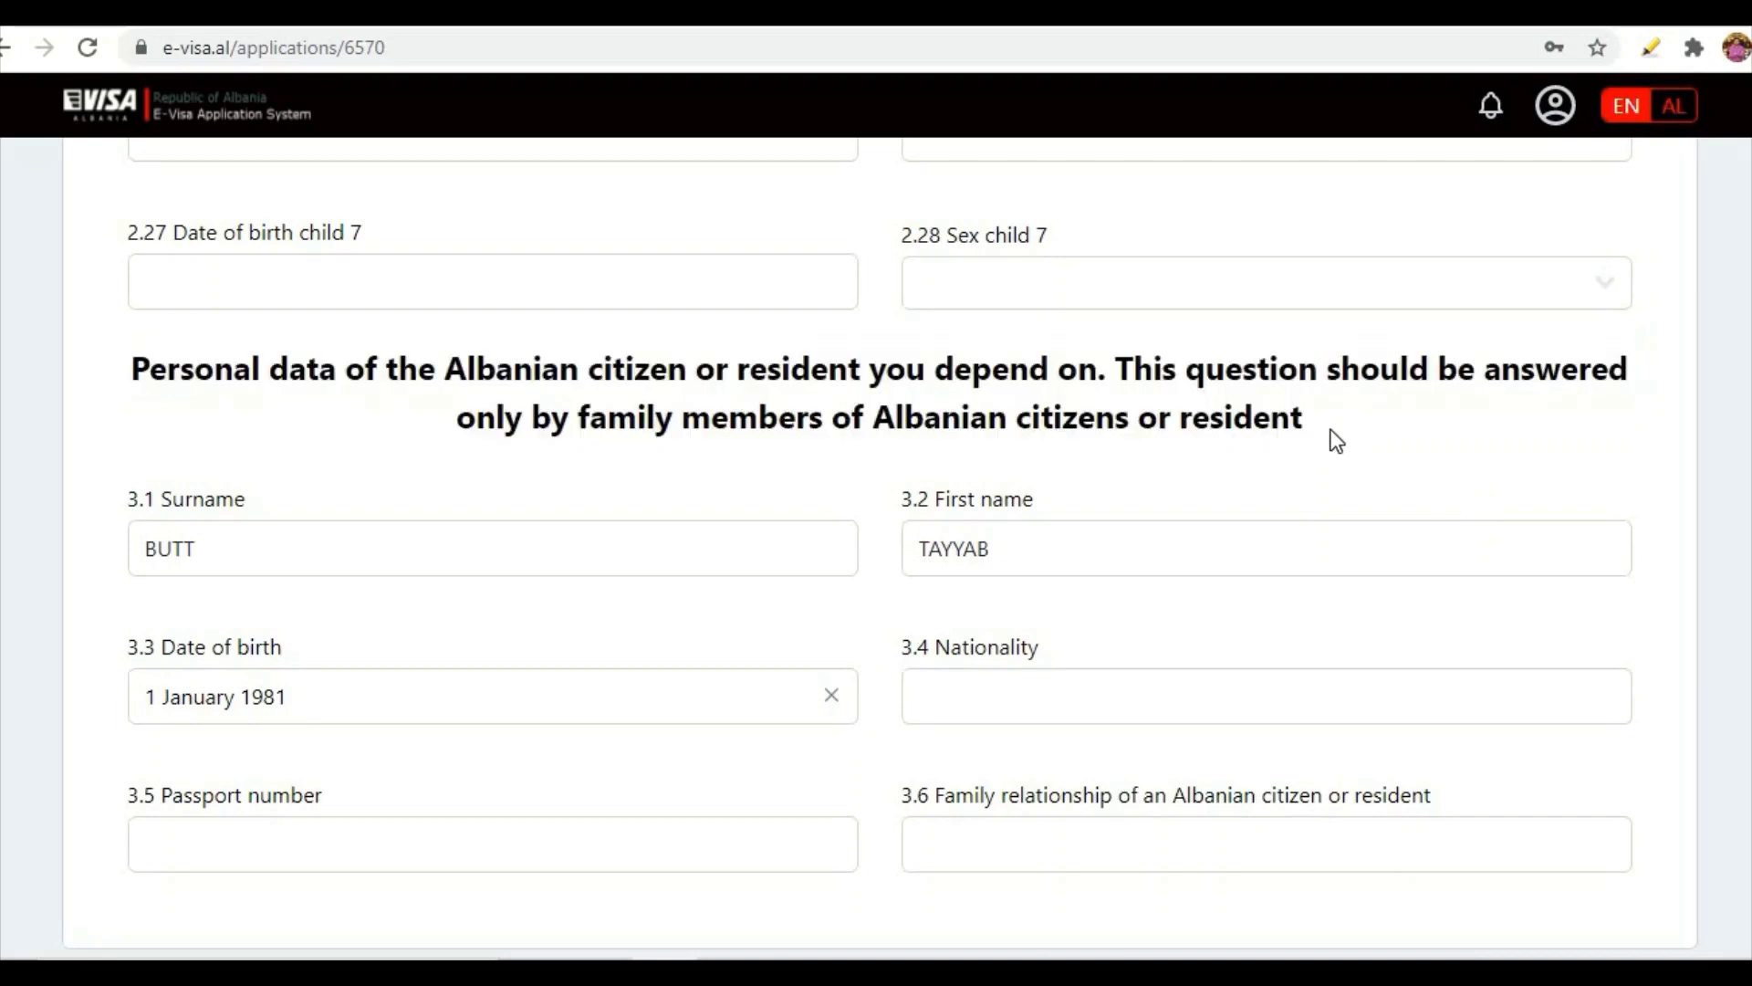
{"action": "left_click_drag", "start_coordinate": [131, 374], "coordinate": [1349, 411]}
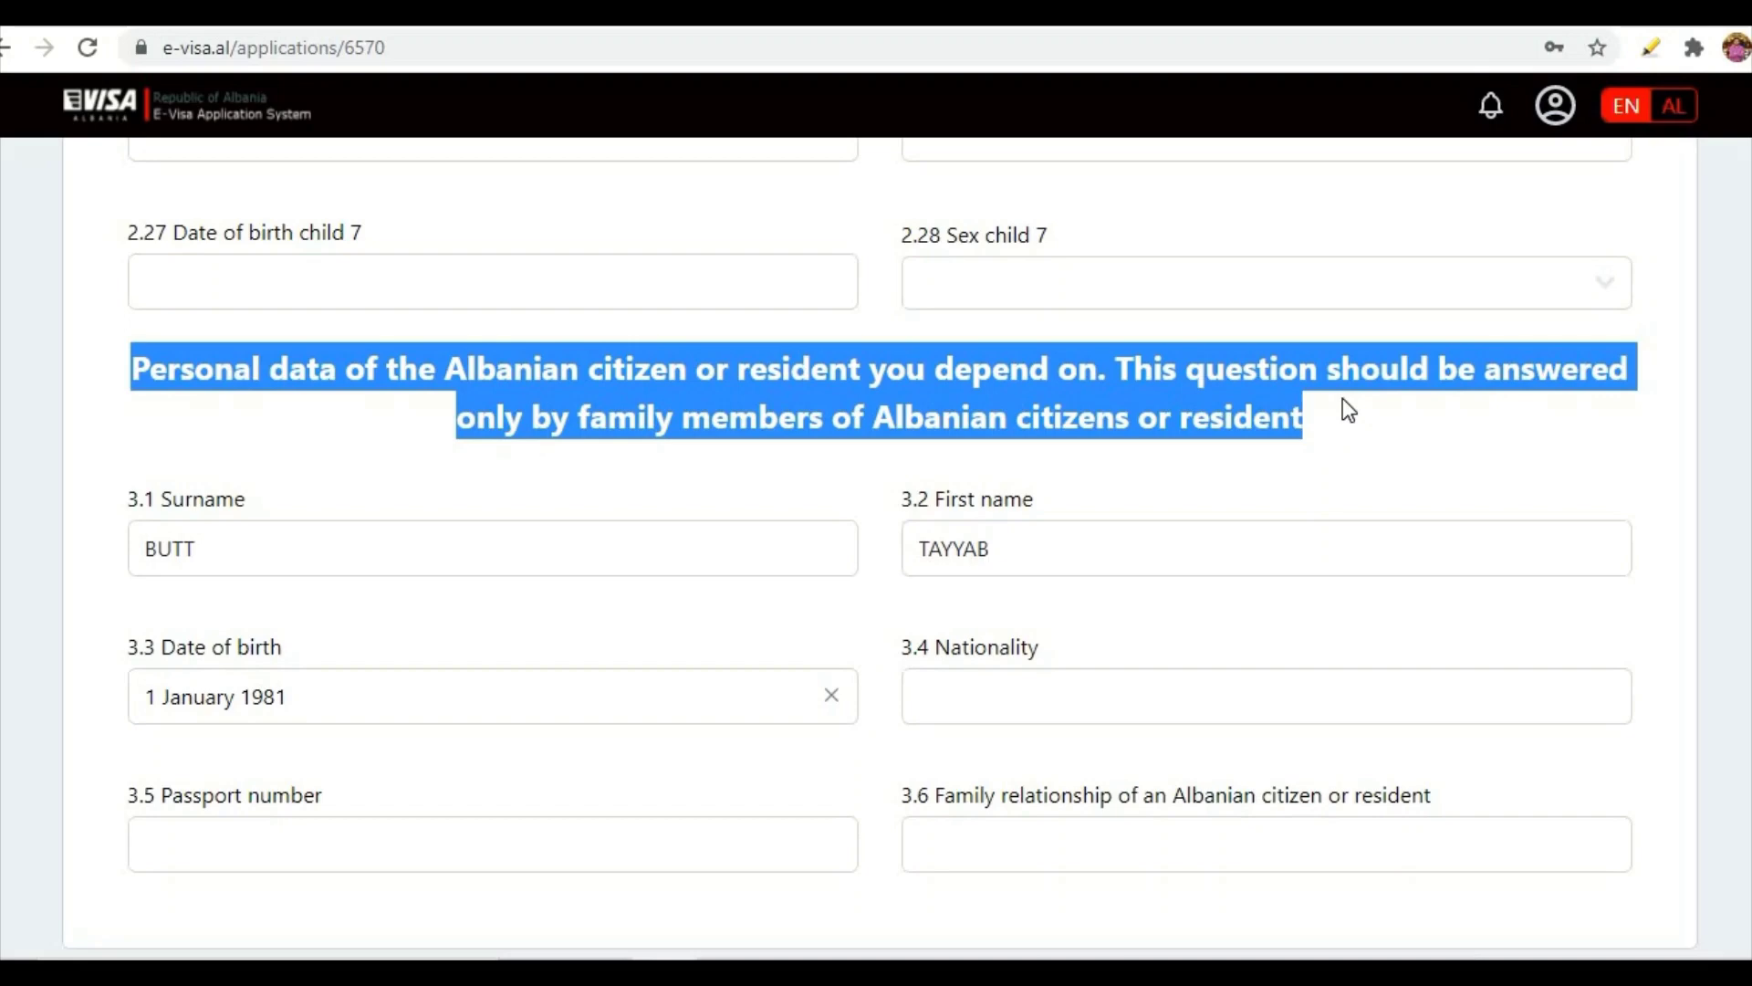
{"action": "left_click", "coordinate": [1331, 431]}
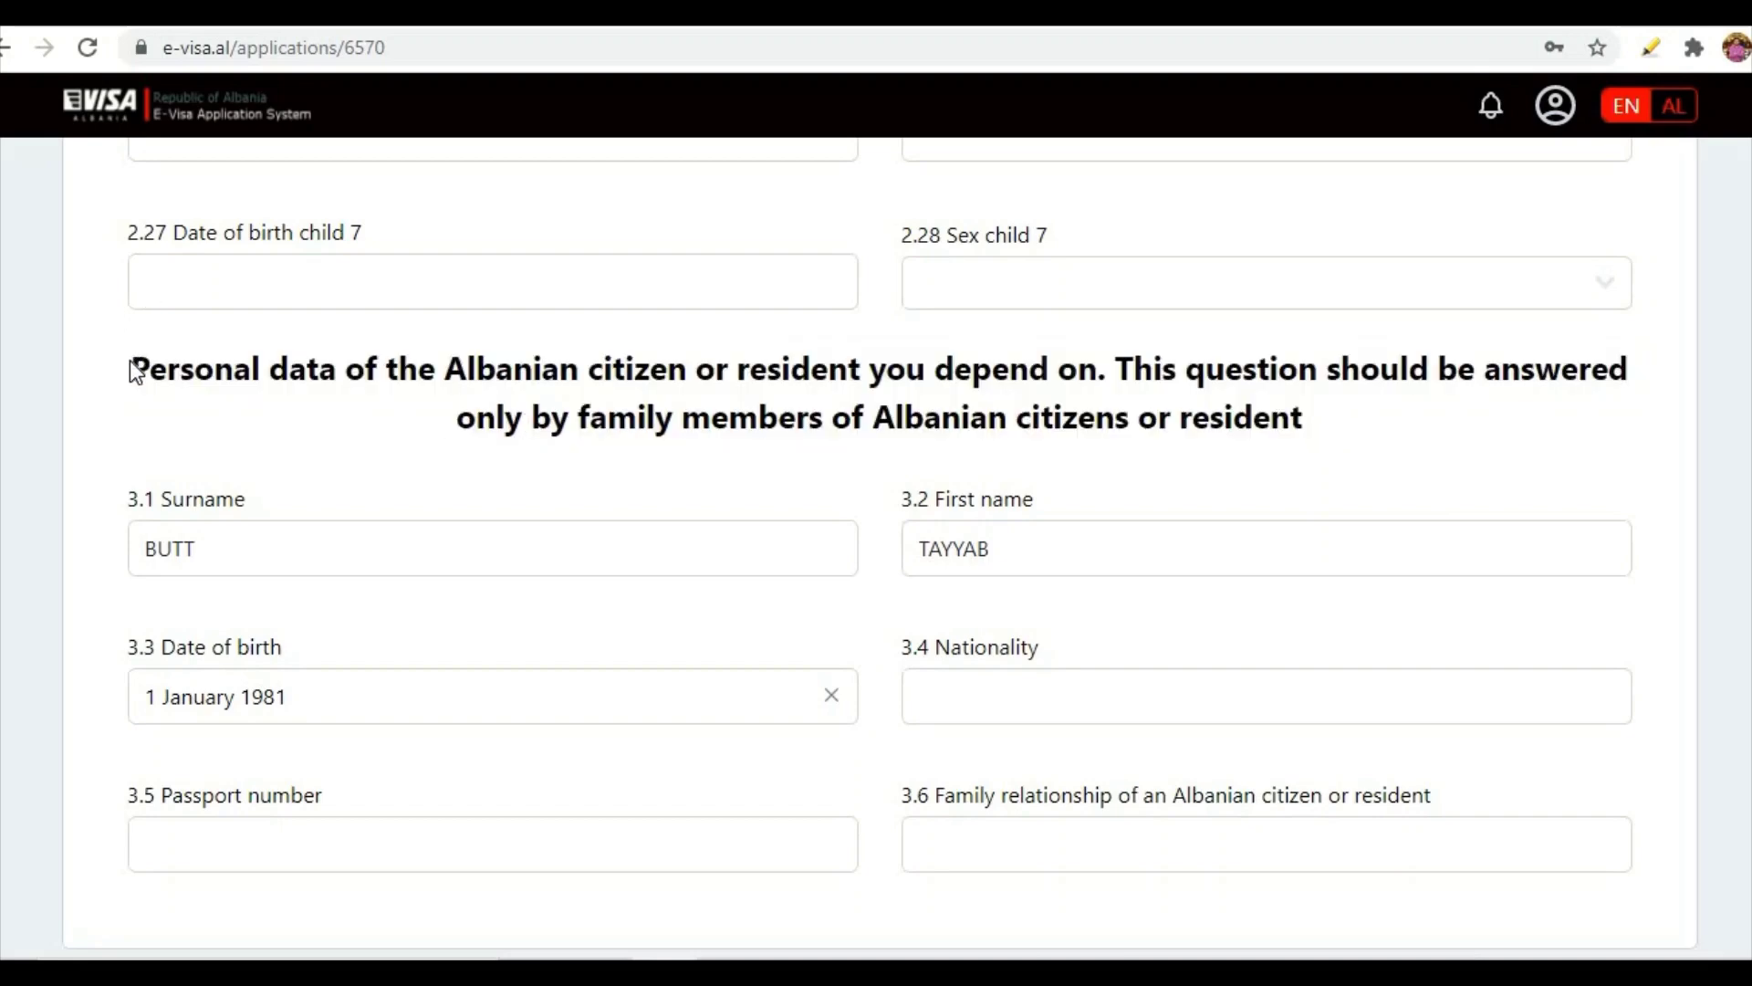
{"action": "left_click_drag", "start_coordinate": [134, 364], "coordinate": [1634, 369]}
{"action": "left_click_drag", "start_coordinate": [838, 455], "coordinate": [1305, 425]}
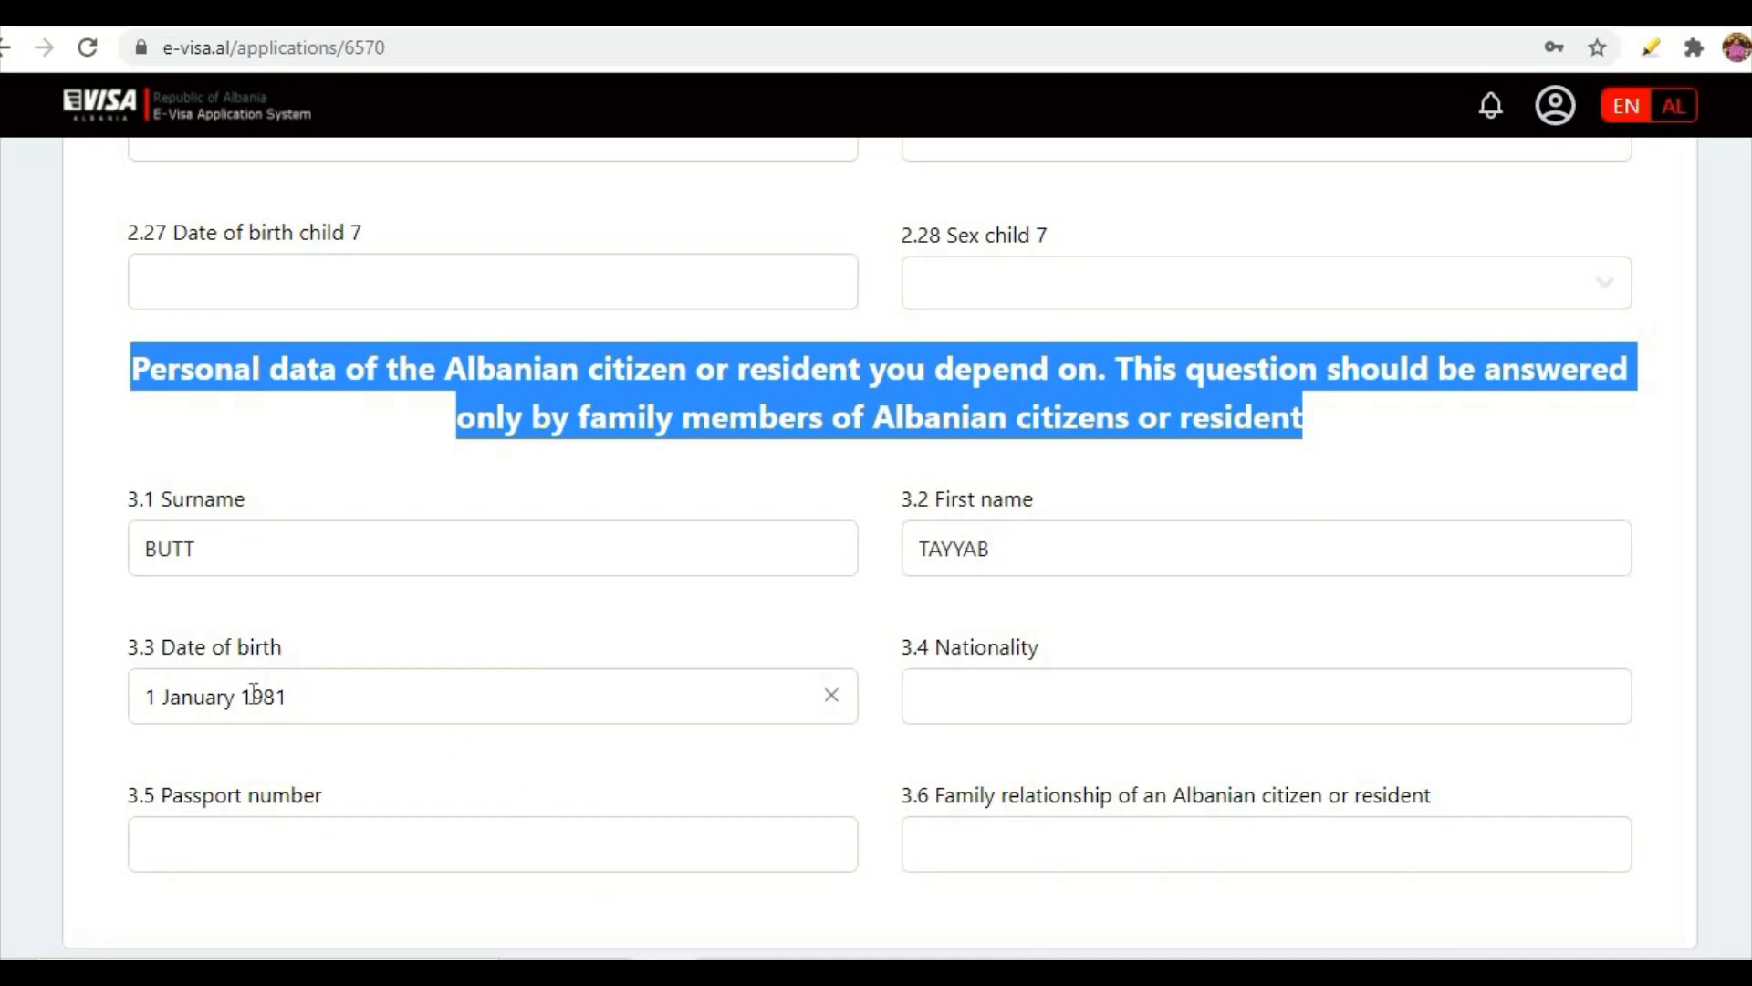
- Enter ALBANIAN as the Albanian citizen's nationality
{"action": "left_click", "coordinate": [997, 697]}
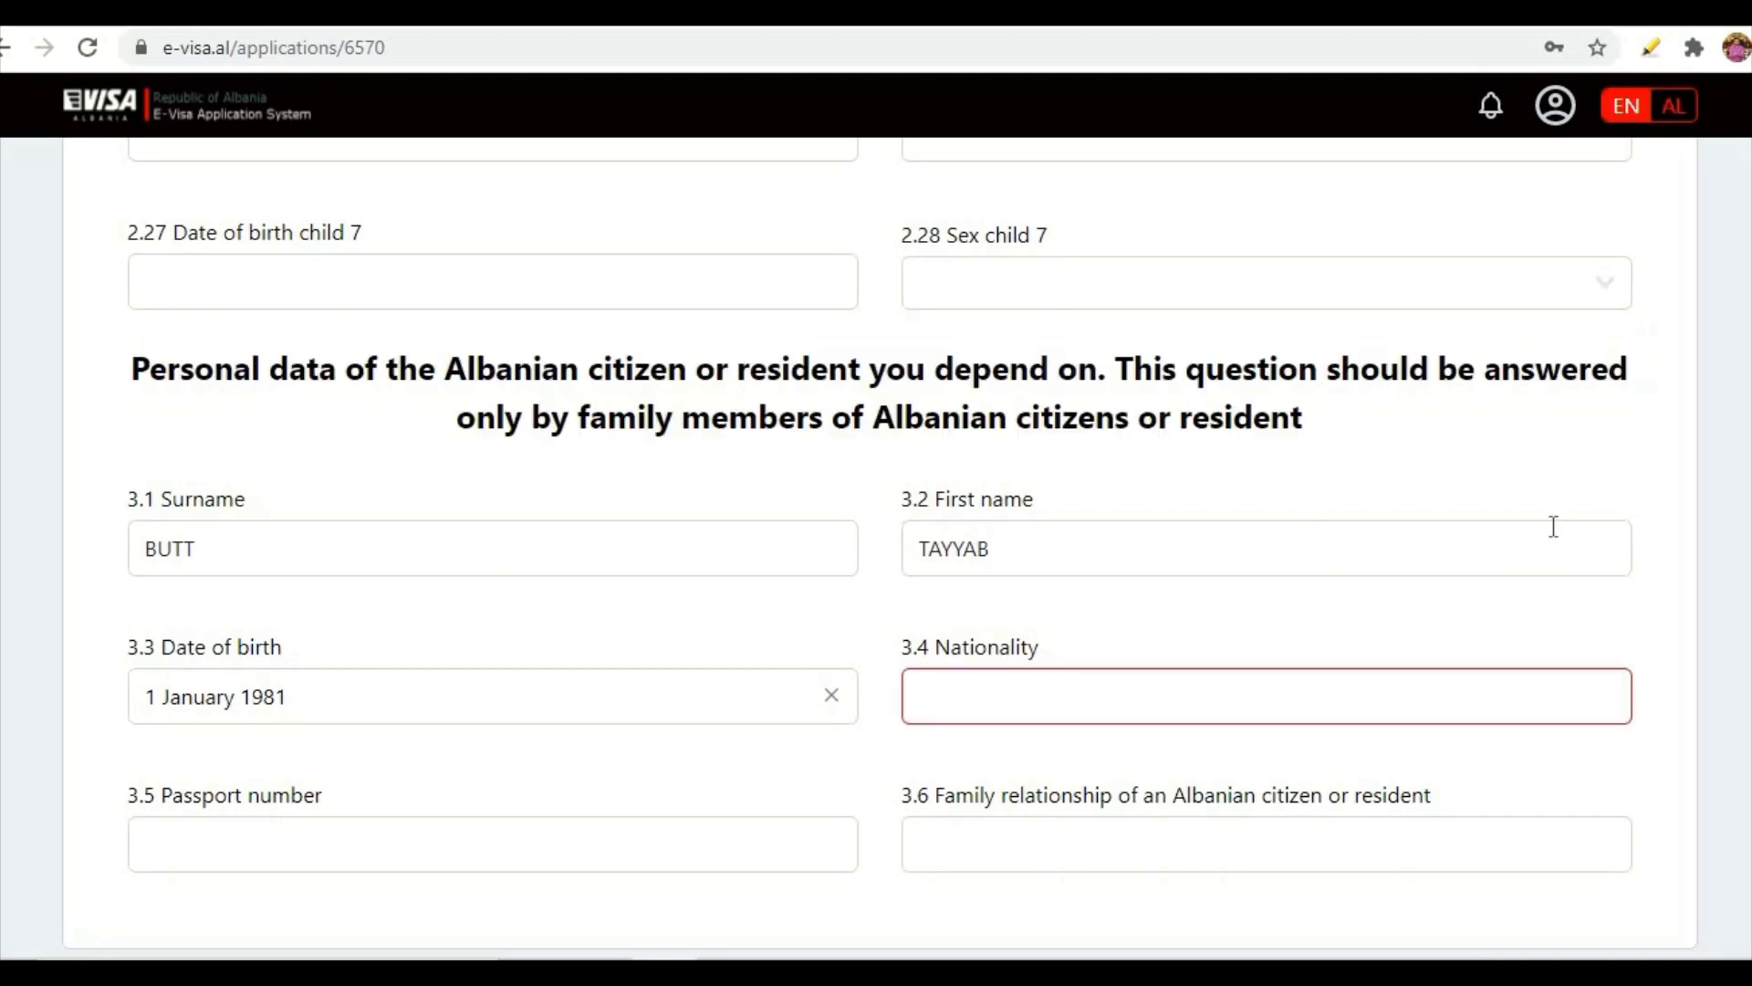
{"action": "type", "text": "ALBANIAN"}
{"action": "scroll", "coordinate": [791, 663], "scroll_direction": "down", "scroll_amount": 3}
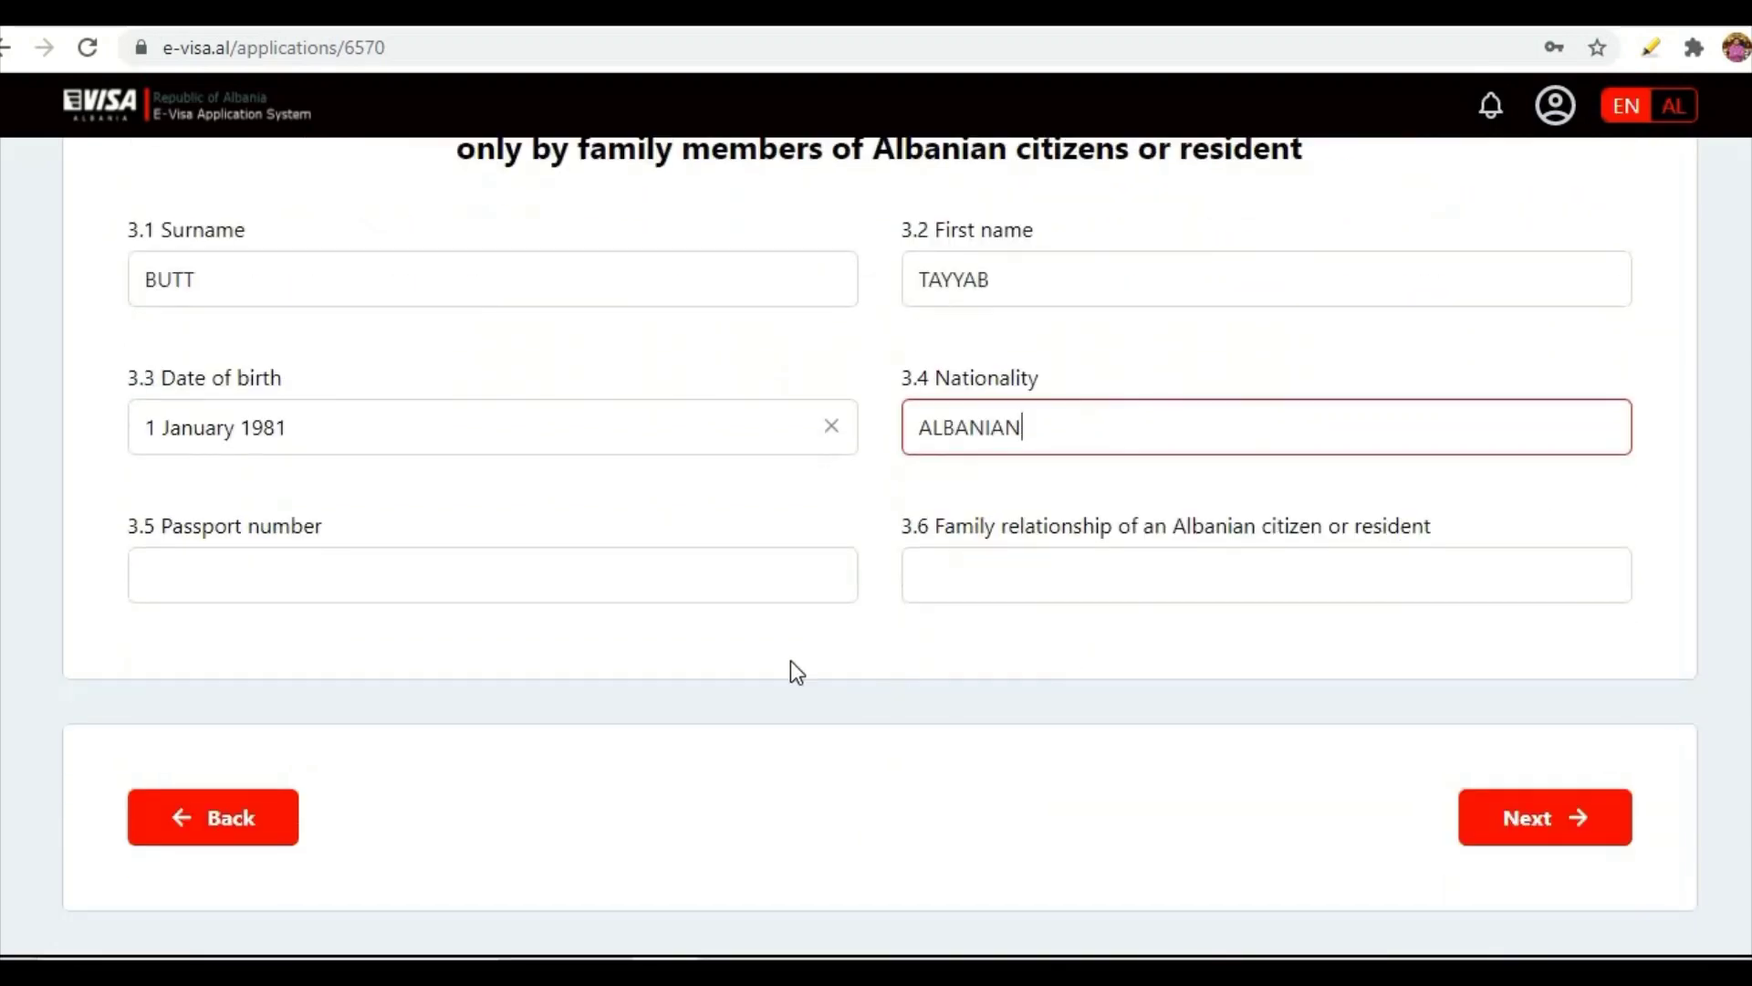
- Fill in the citizen's passport number and set the family relationship to FRIEND
{"action": "left_click", "coordinate": [543, 589]}
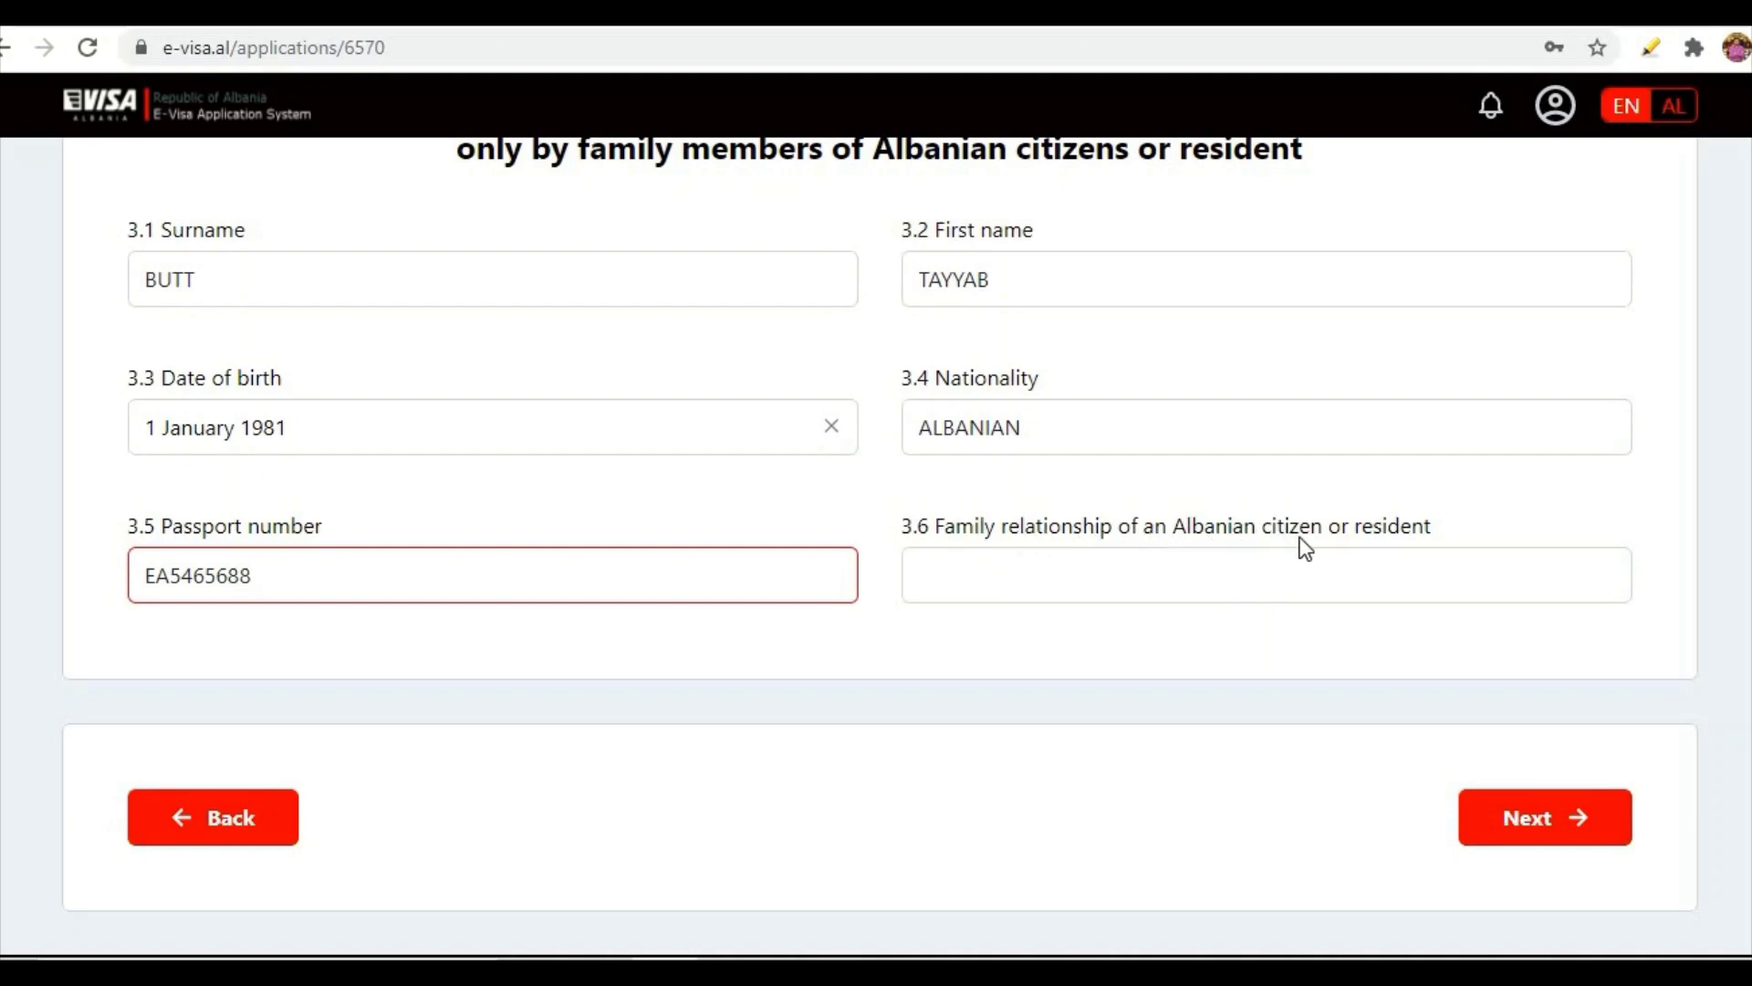
{"action": "left_click", "coordinate": [1179, 584]}
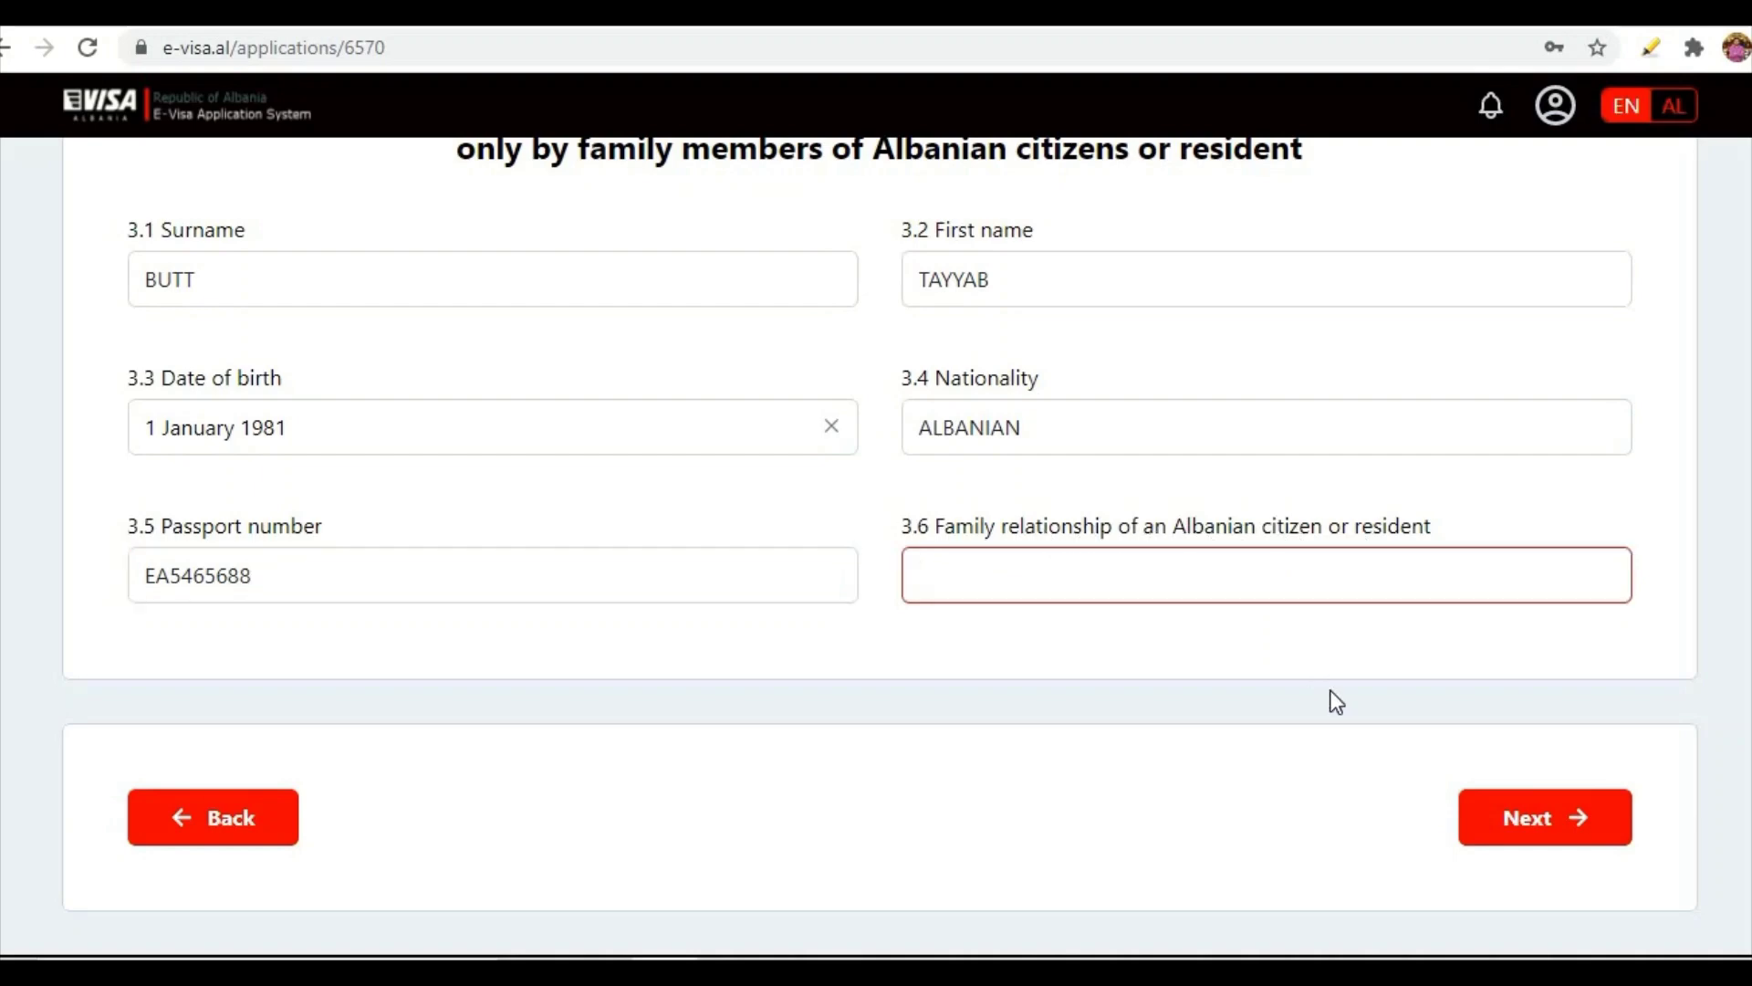
{"action": "type", "text": "FRIEND"}
- Continue to host information and enter the host's first name and surname
{"action": "left_click", "coordinate": [1519, 814]}
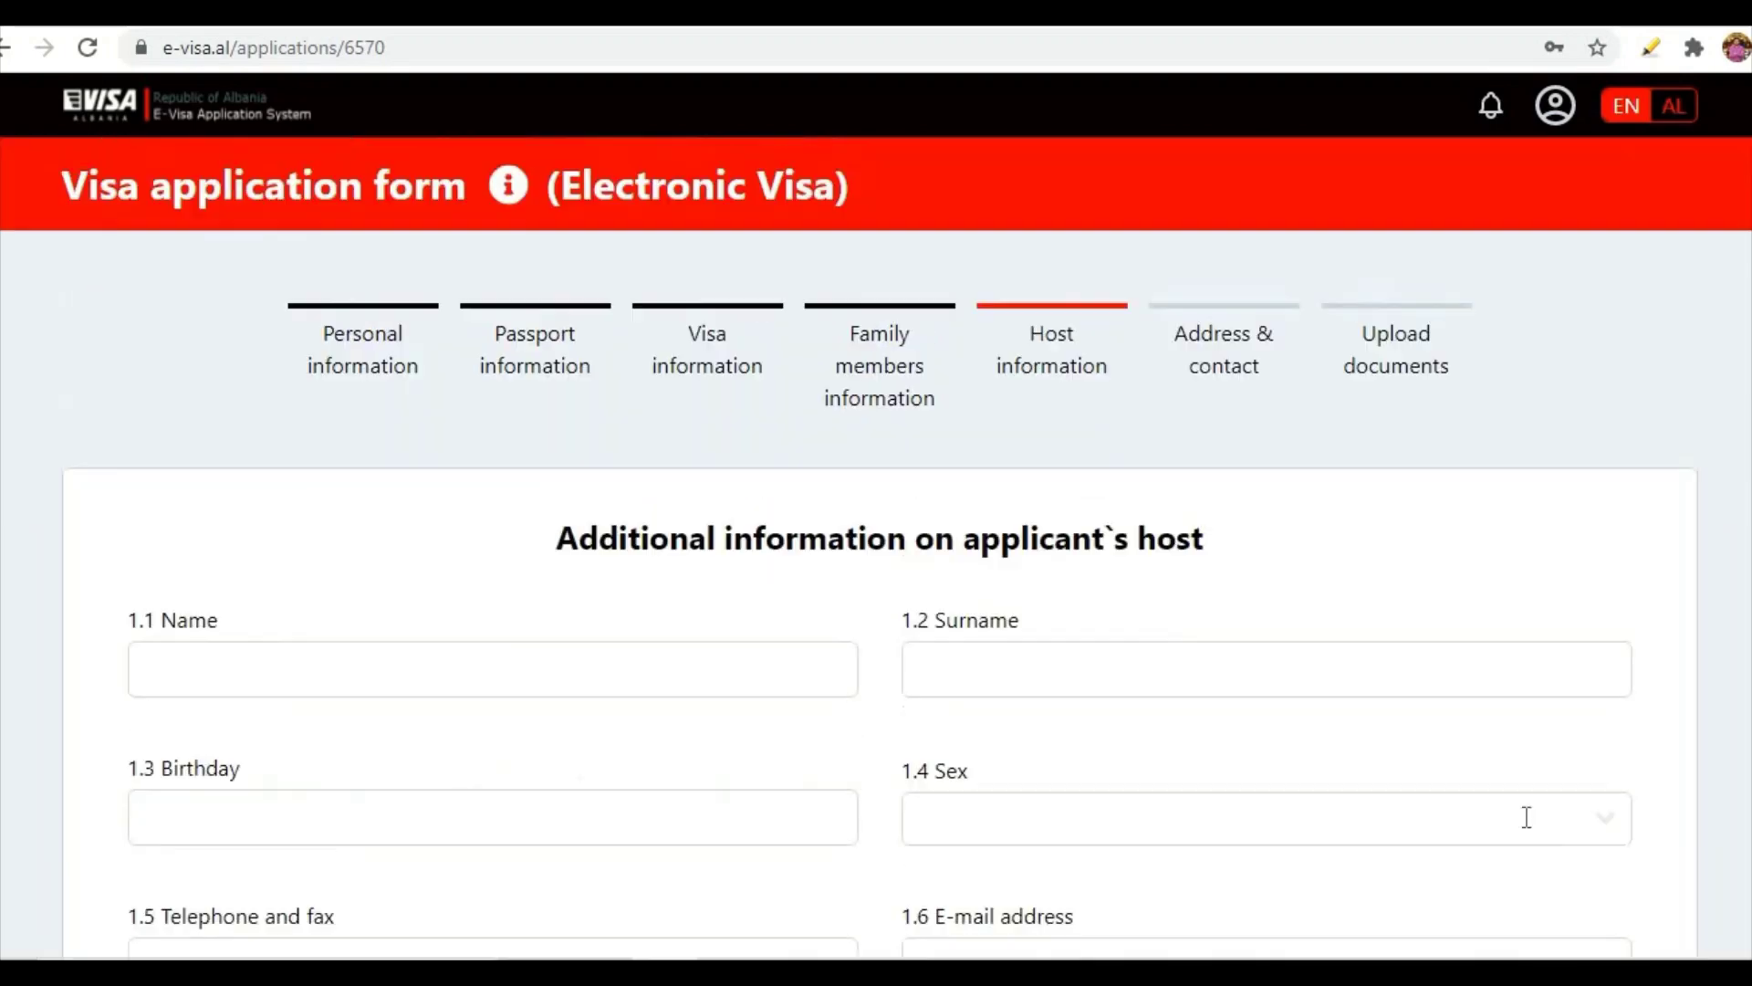
{"action": "scroll", "coordinate": [912, 730], "scroll_direction": "down", "scroll_amount": 1}
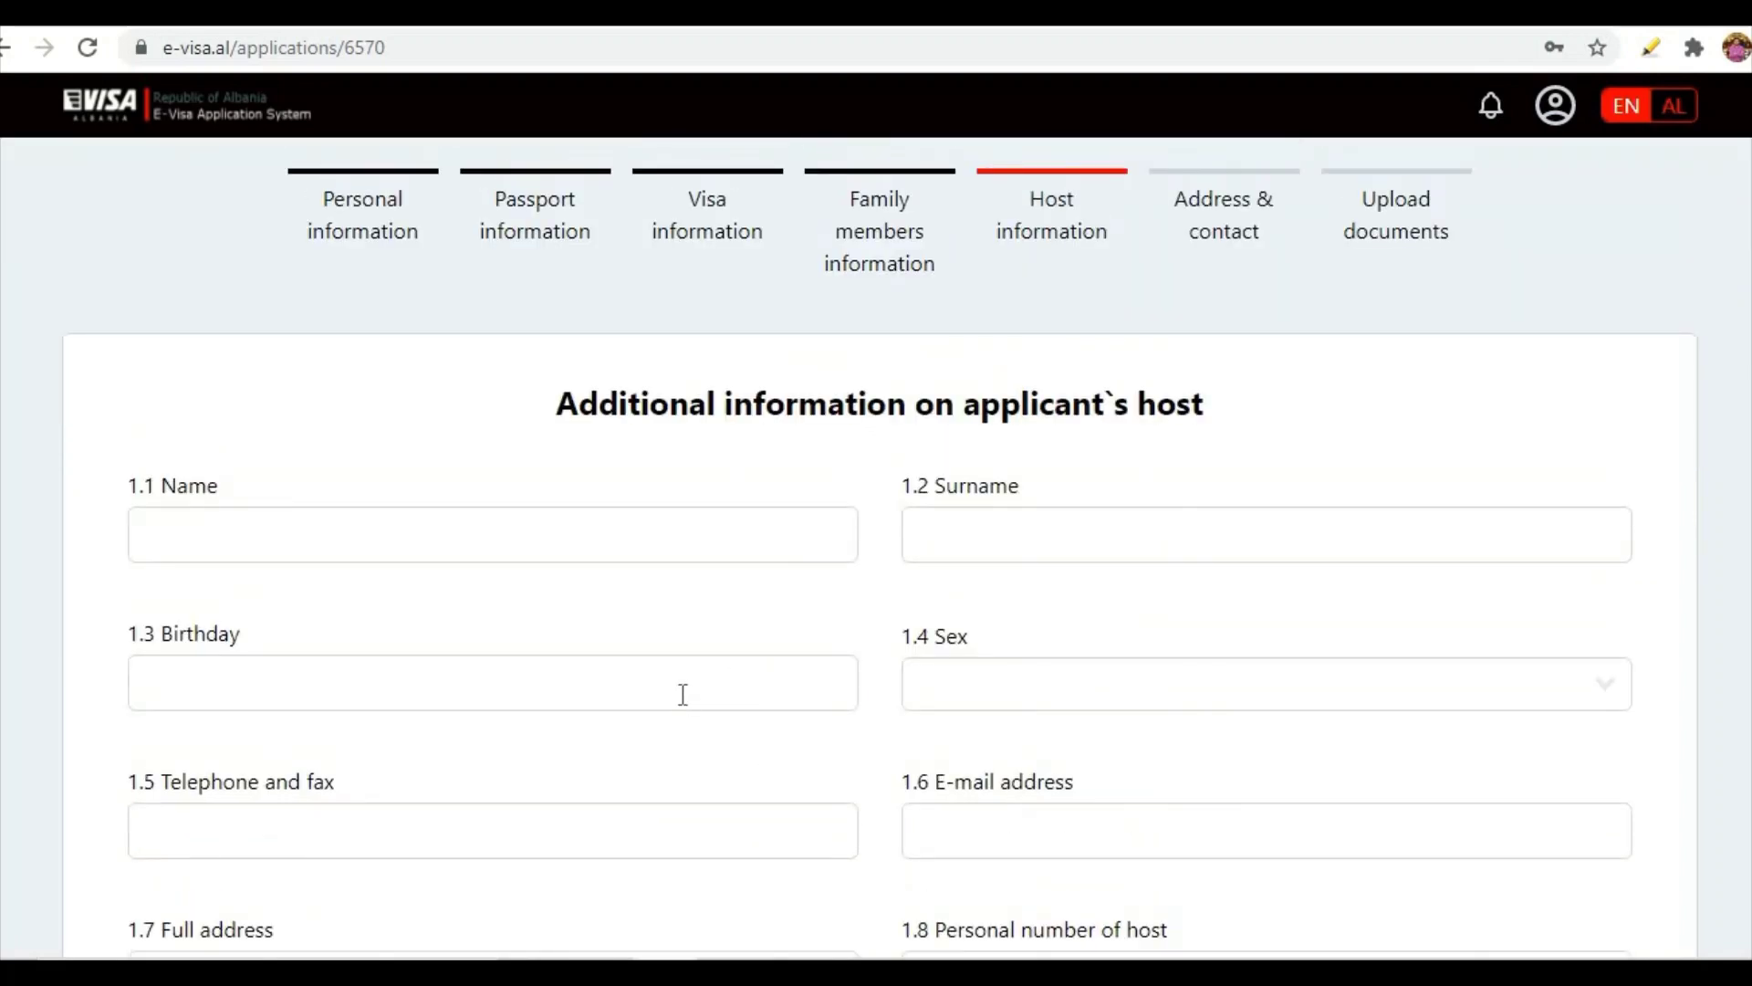
{"action": "left_click", "coordinate": [387, 536]}
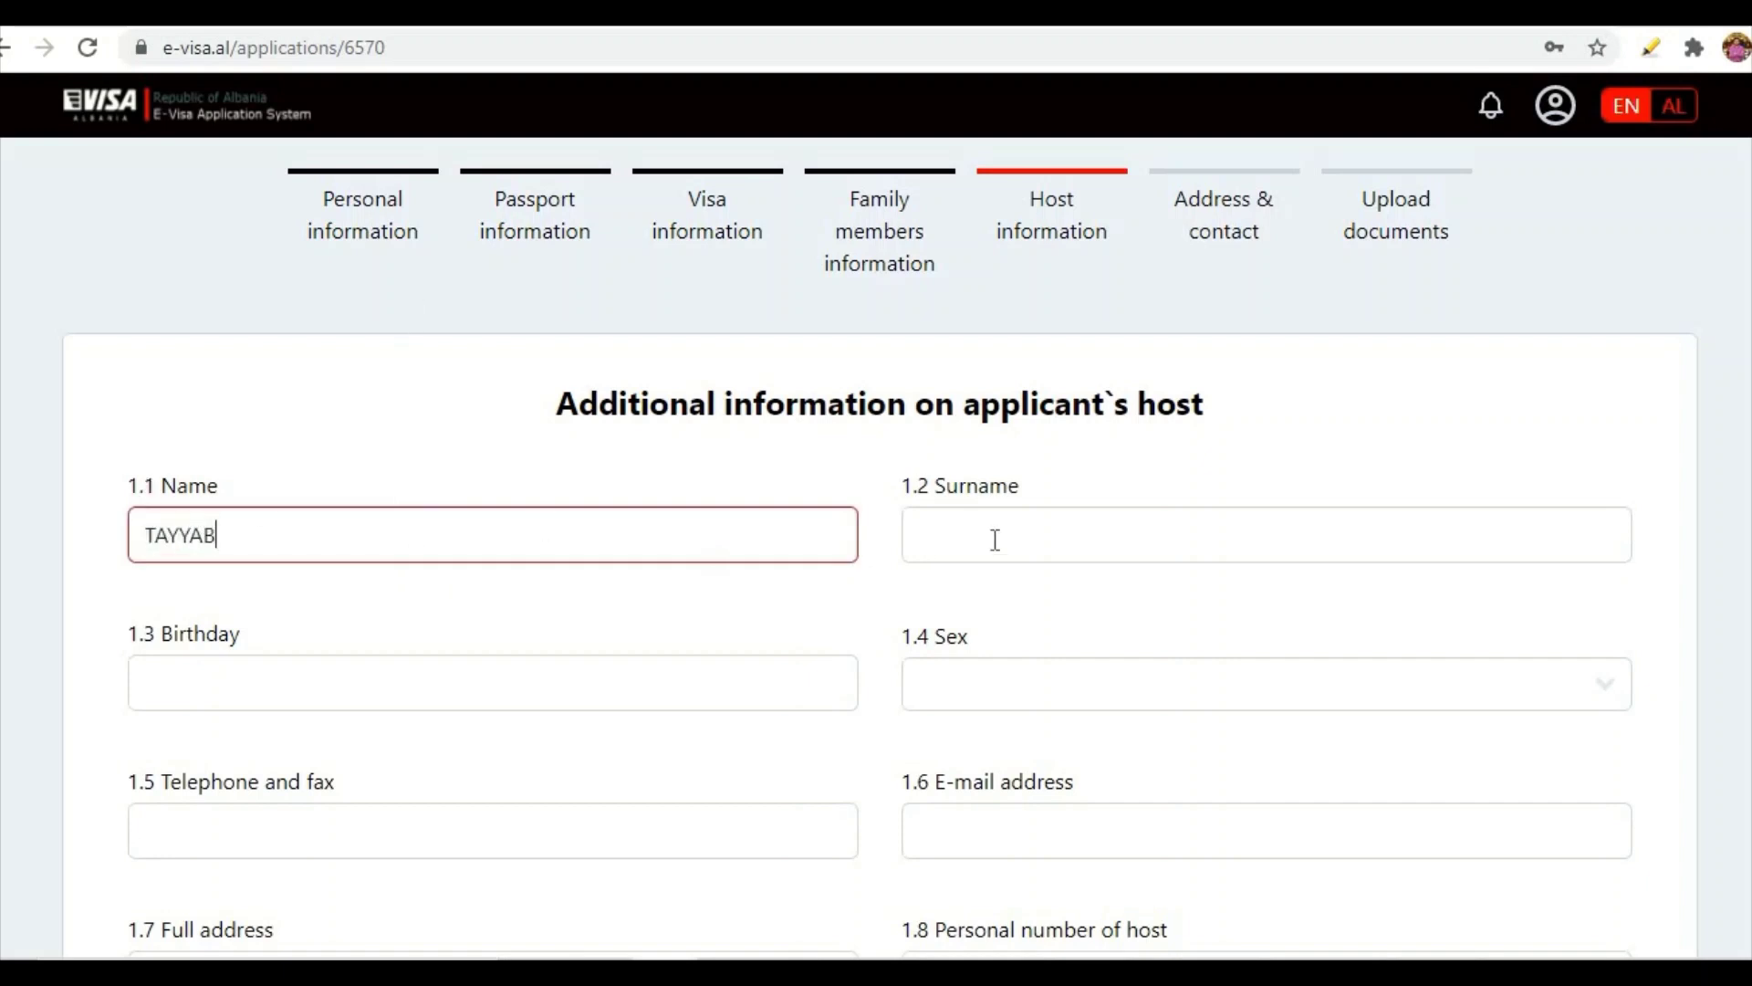
{"action": "left_click", "coordinate": [1022, 513]}
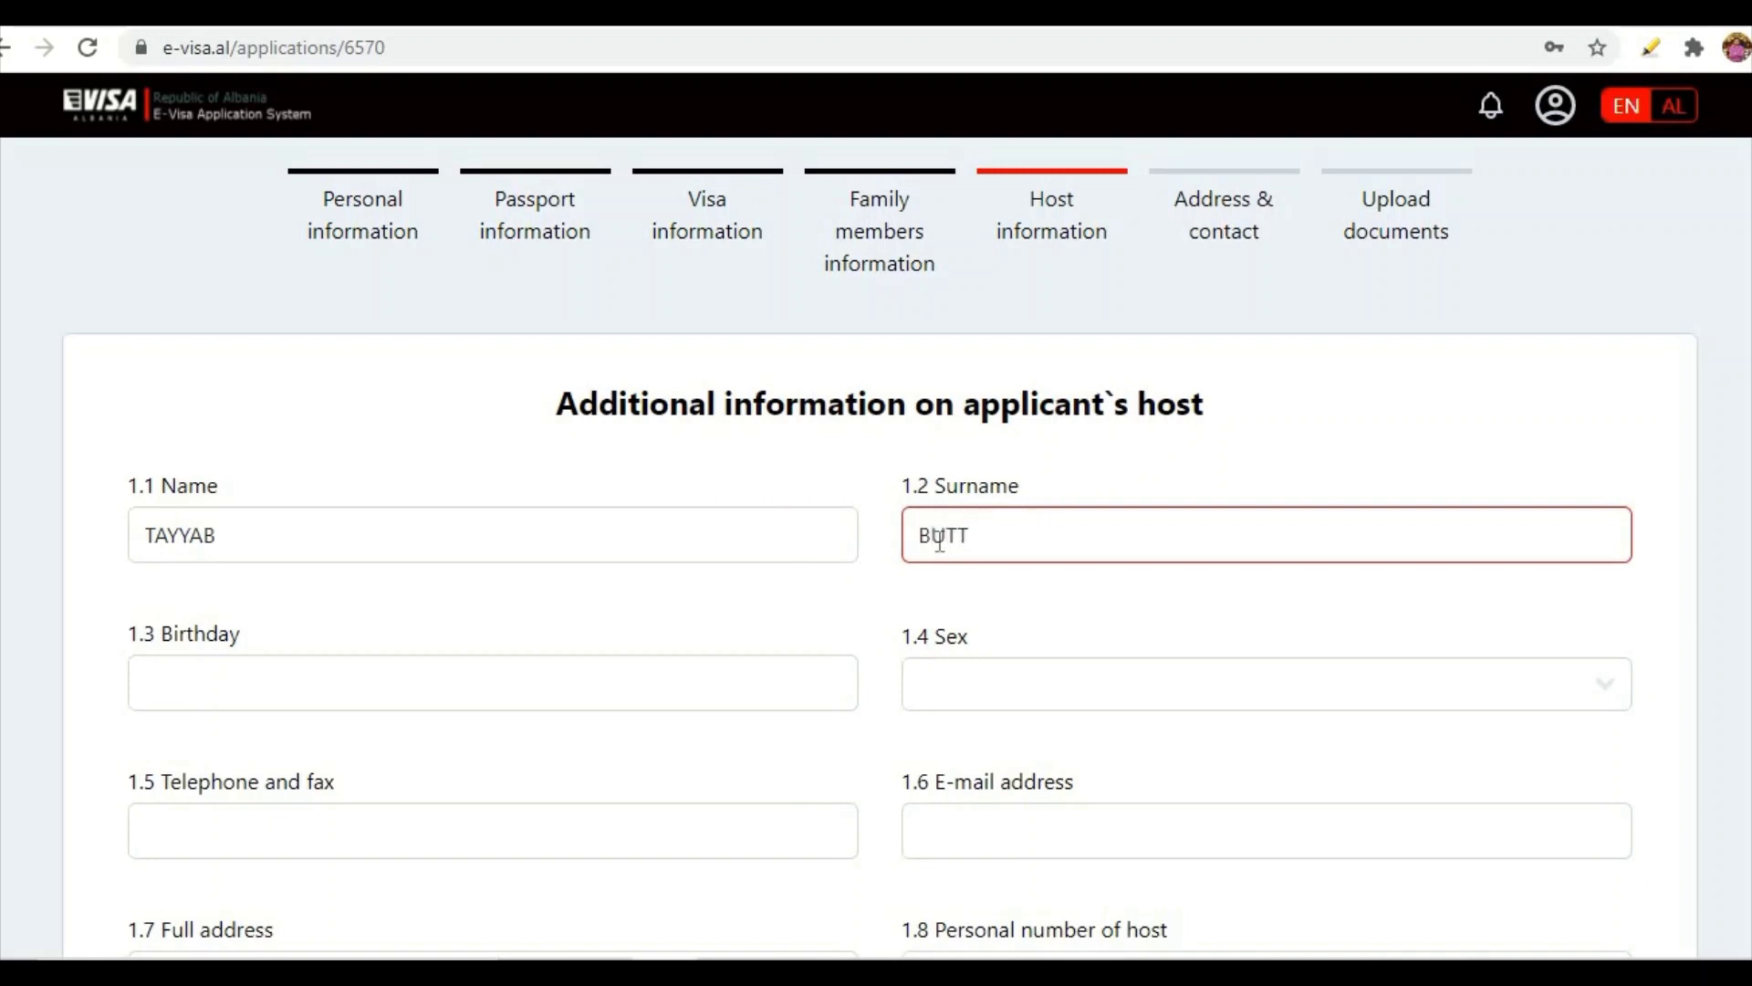
- Set the host's birthday to 1 January 1981 and sex to Male
{"action": "left_click", "coordinate": [373, 680]}
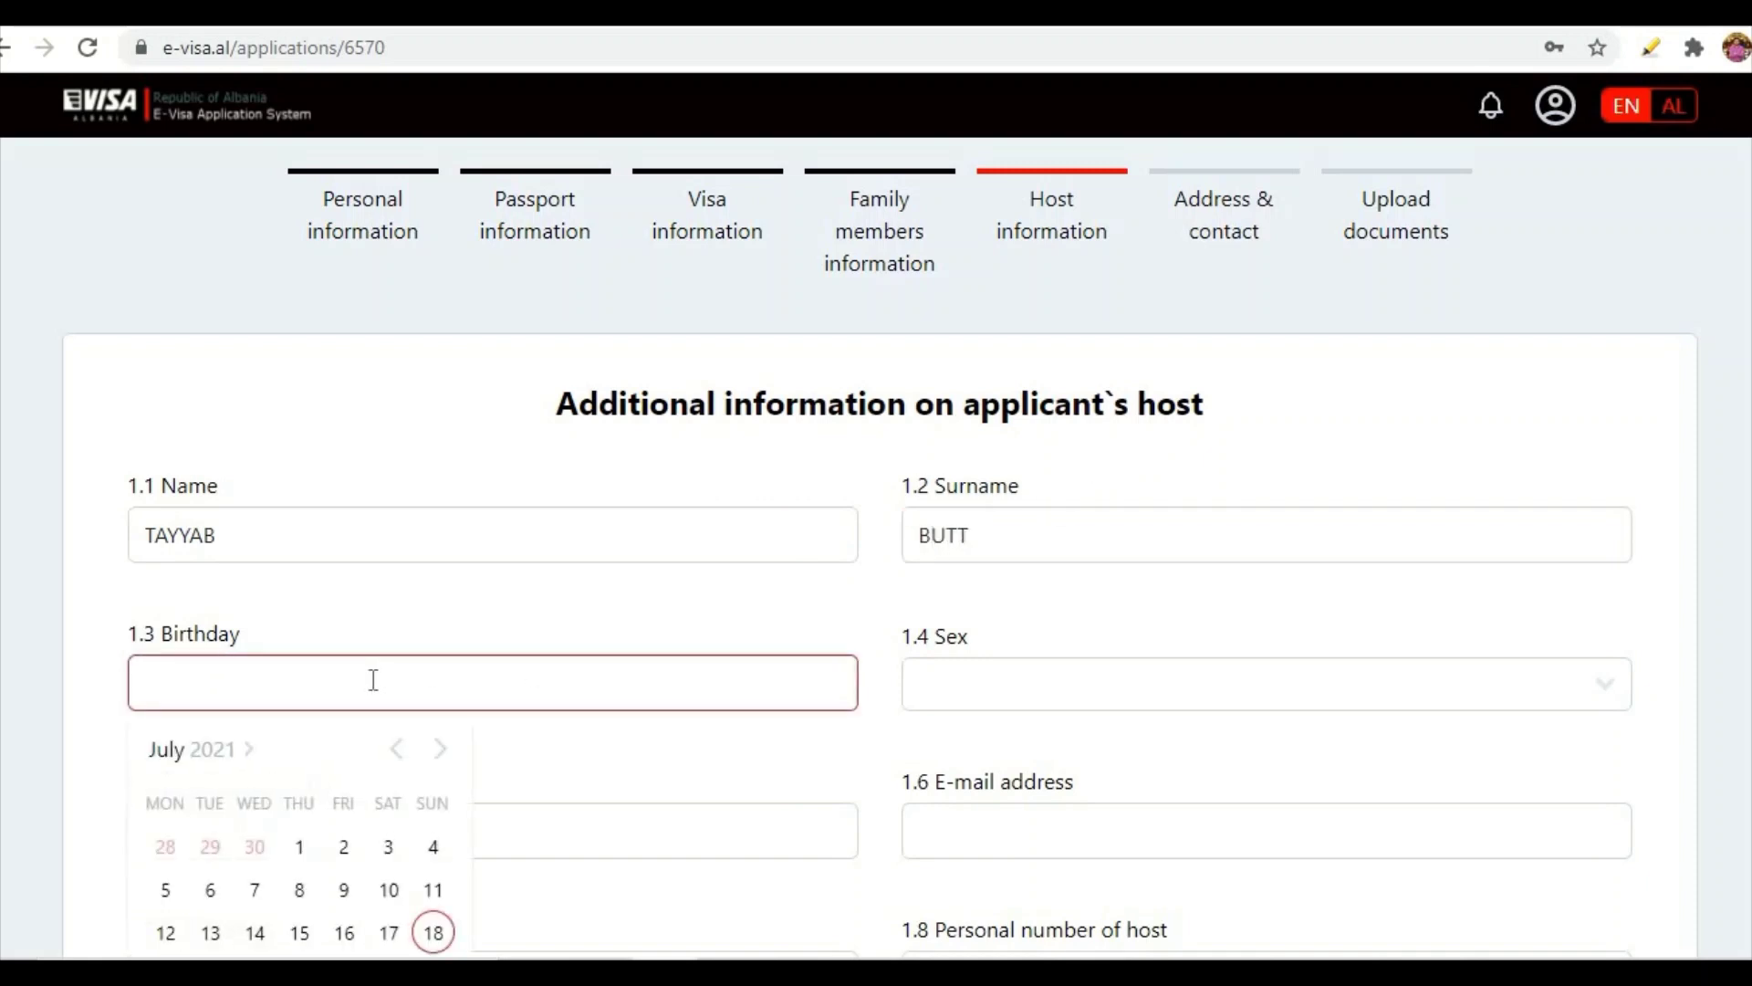
{"action": "left_click", "coordinate": [187, 760]}
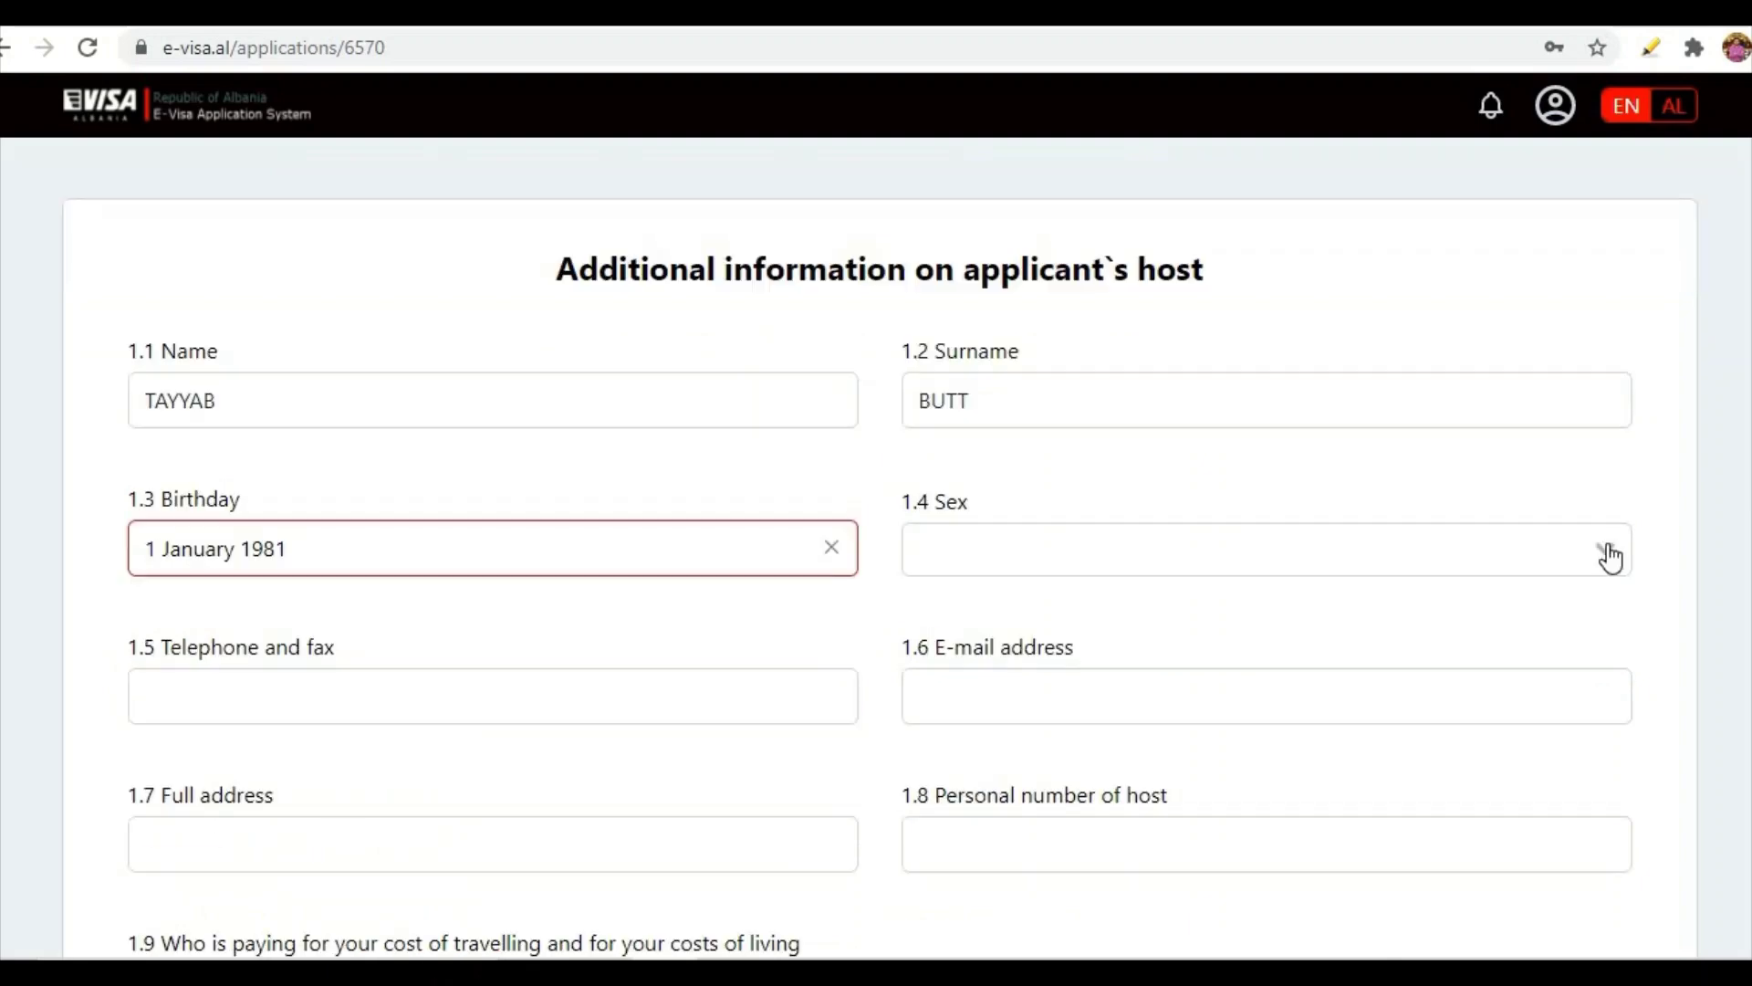
{"action": "left_click", "coordinate": [1610, 557]}
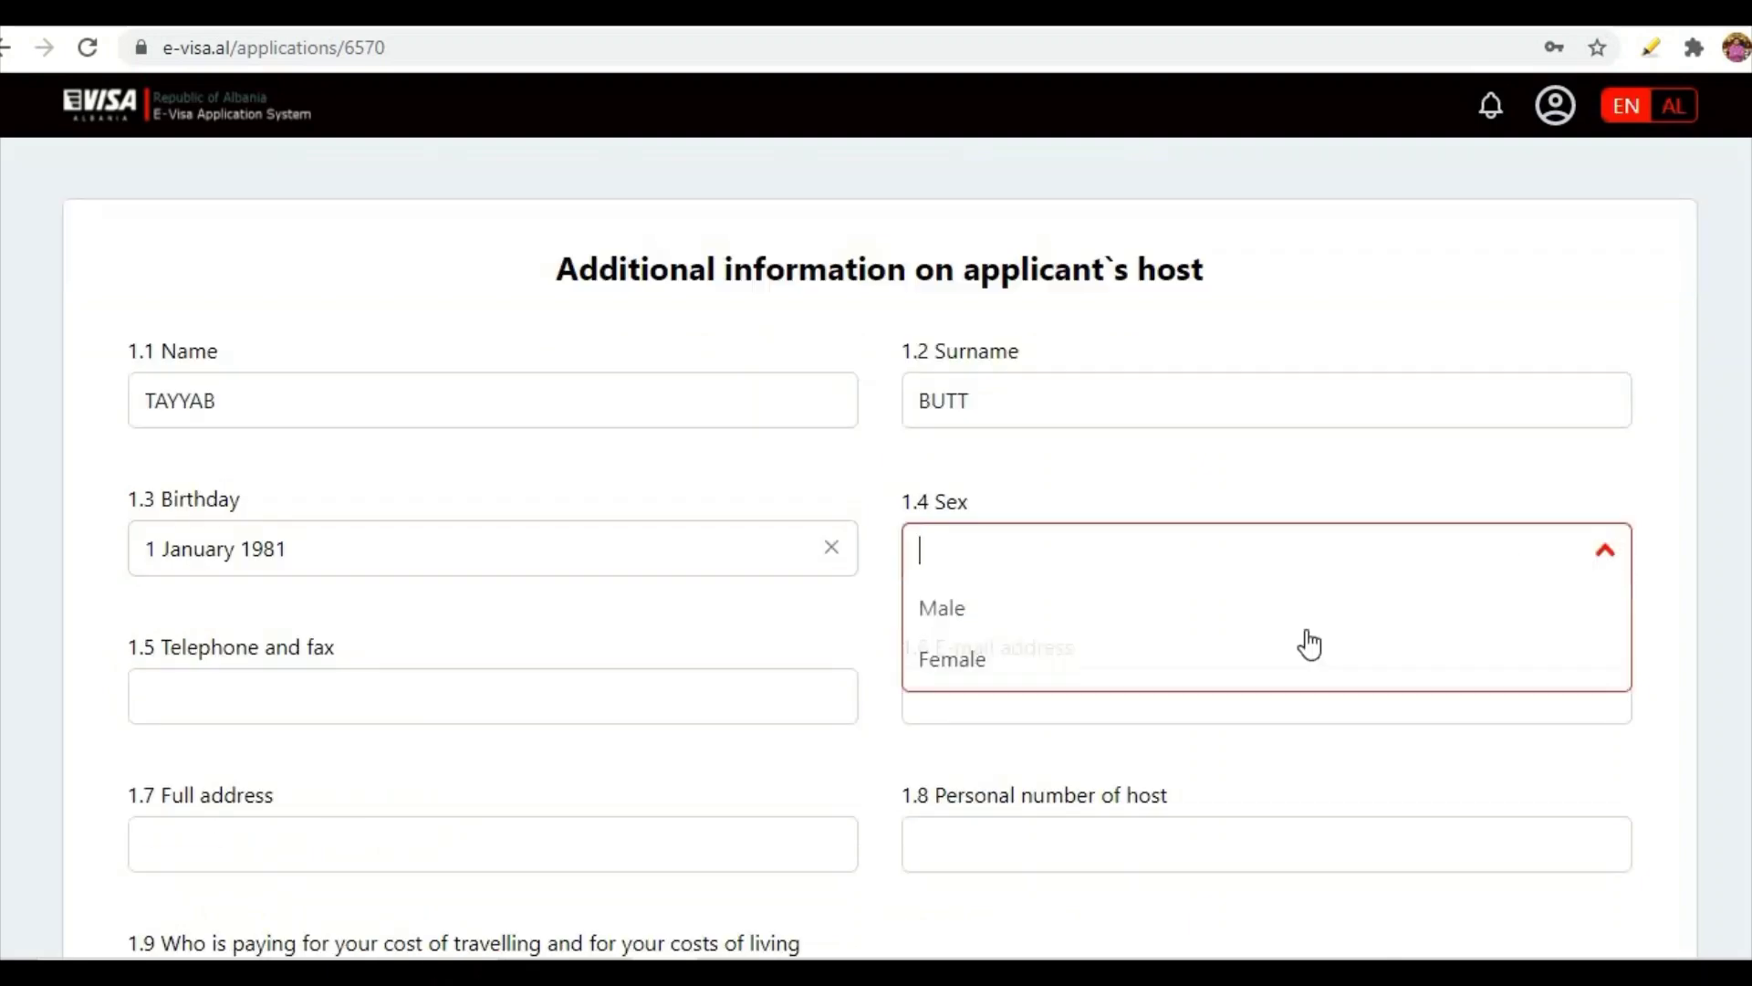
{"action": "left_click", "coordinate": [970, 618]}
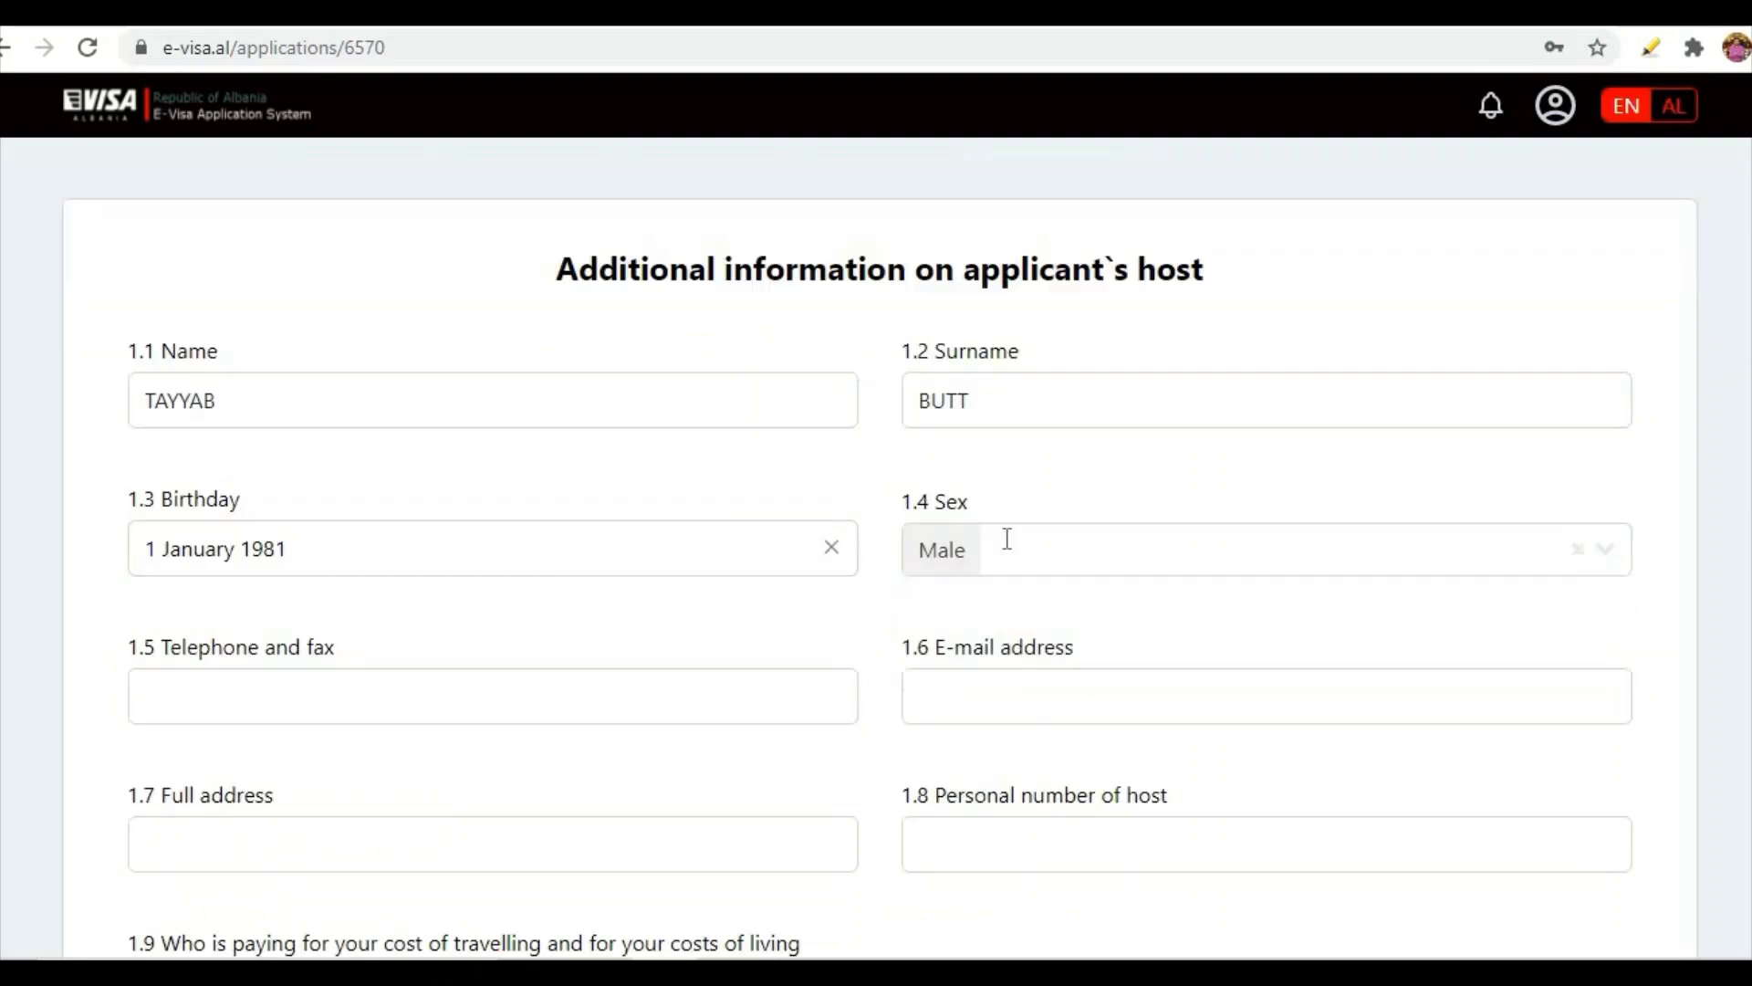
- Enter the host's telephone number and paste the host's e-mail address
{"action": "left_click", "coordinate": [436, 700]}
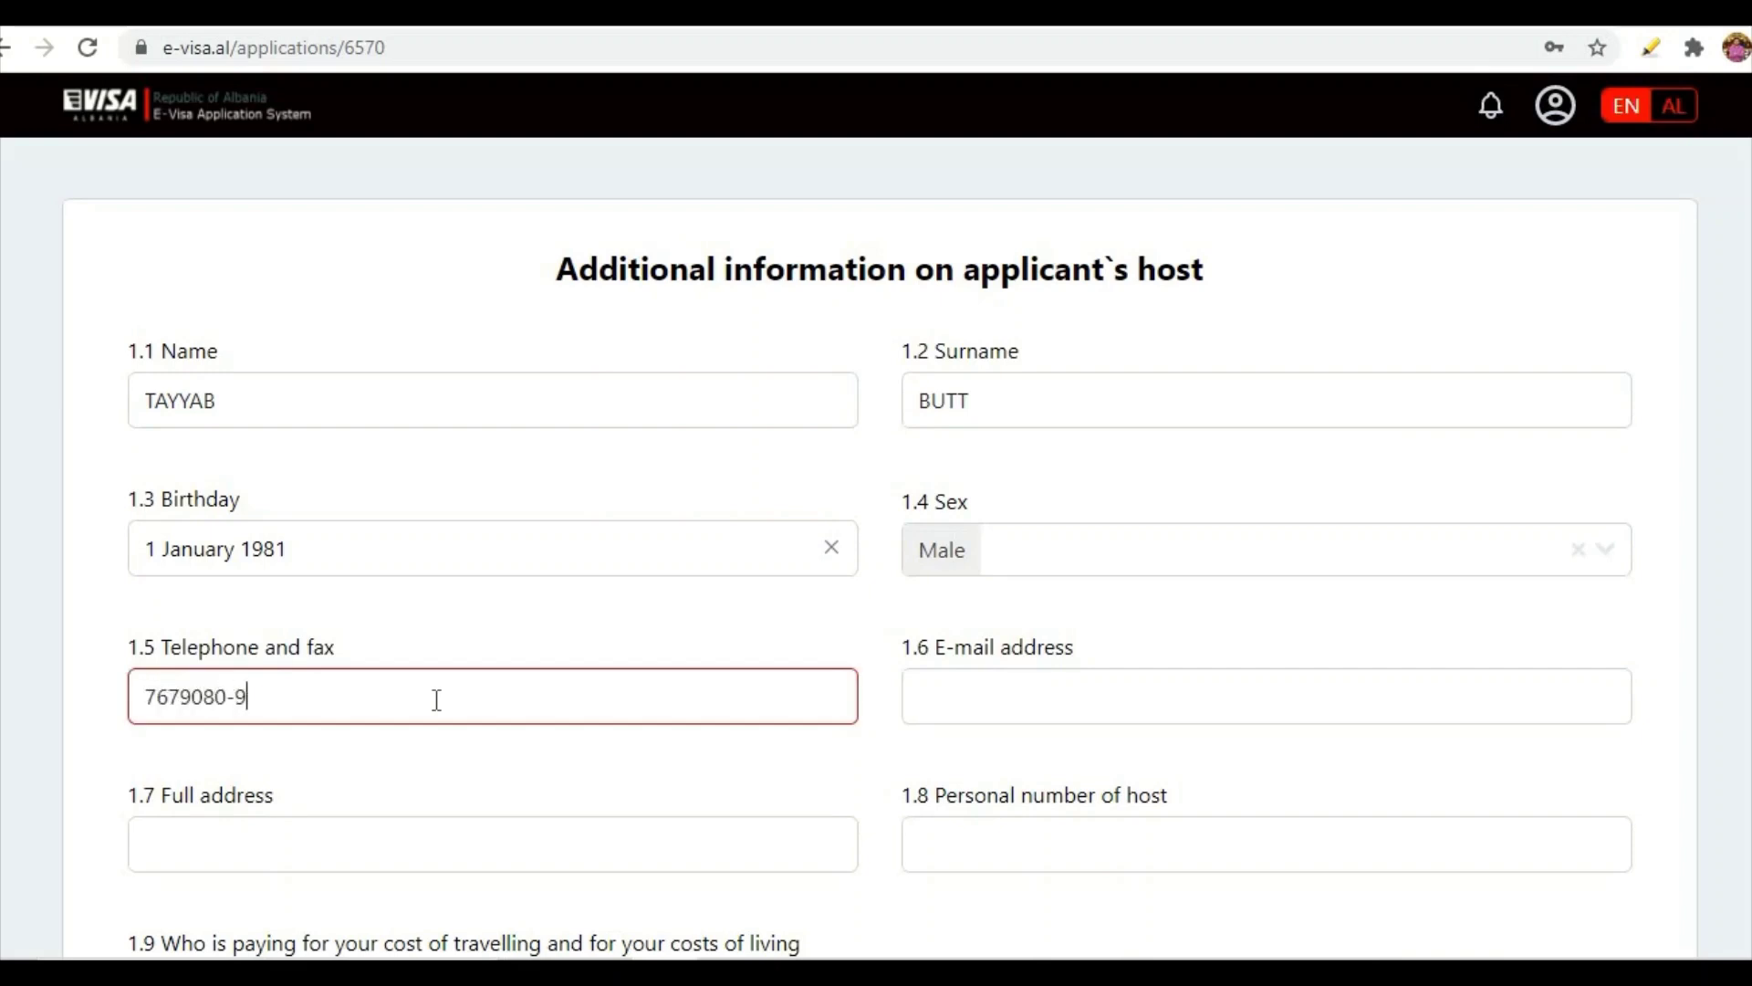
{"action": "right_click", "coordinate": [958, 707]}
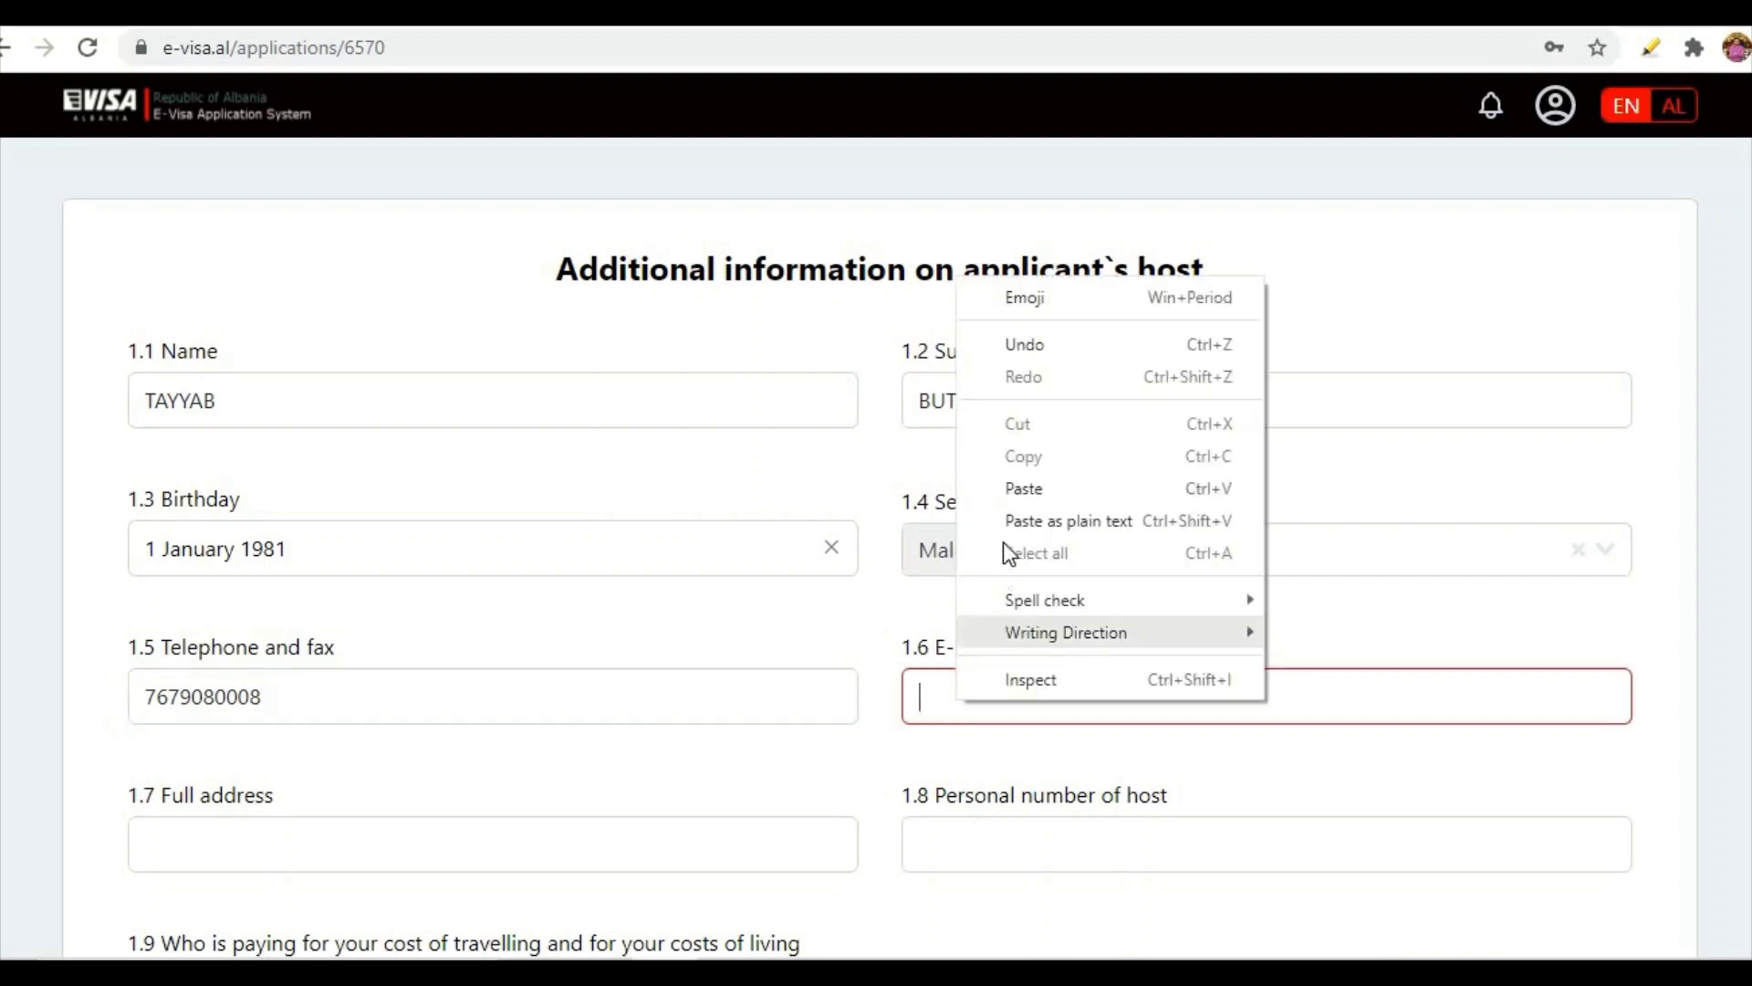
{"action": "left_click", "coordinate": [1020, 489]}
{"action": "scroll", "coordinate": [803, 657], "scroll_direction": "down", "scroll_amount": 3}
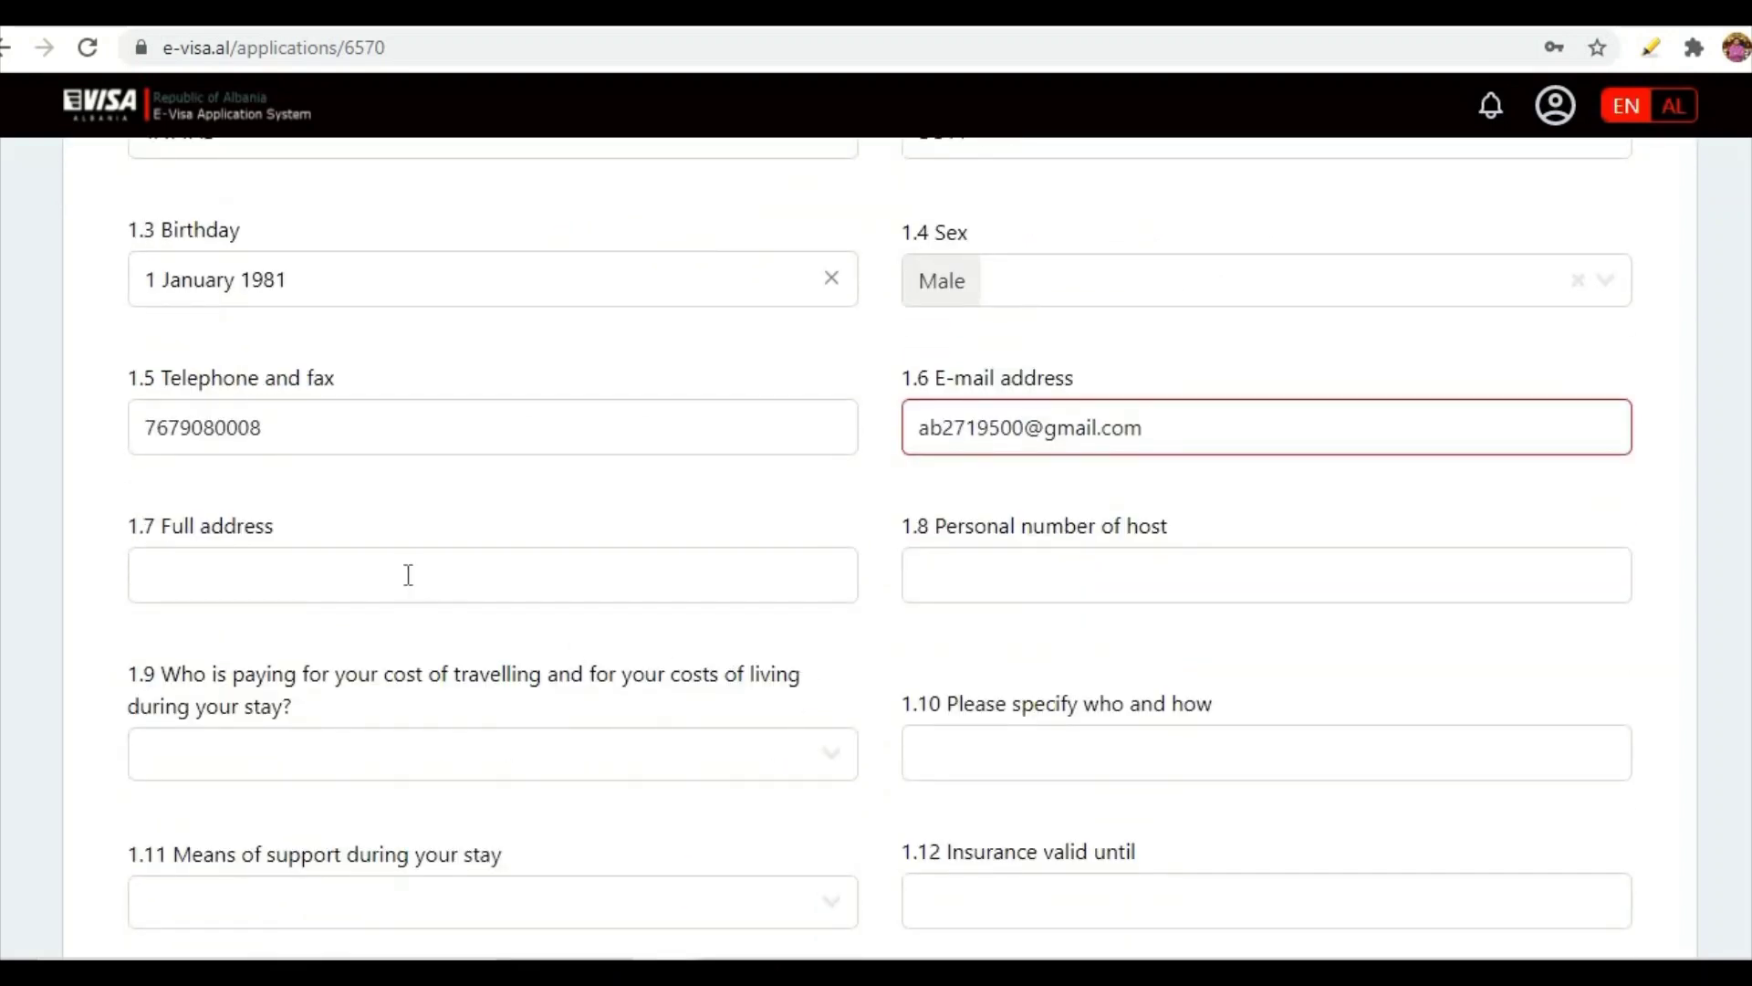
- Fill in the host's full address and reuse the phone number as personal number
{"action": "left_click", "coordinate": [146, 552]}
{"action": "scroll", "coordinate": [96, 517], "scroll_direction": "up", "scroll_amount": 2}
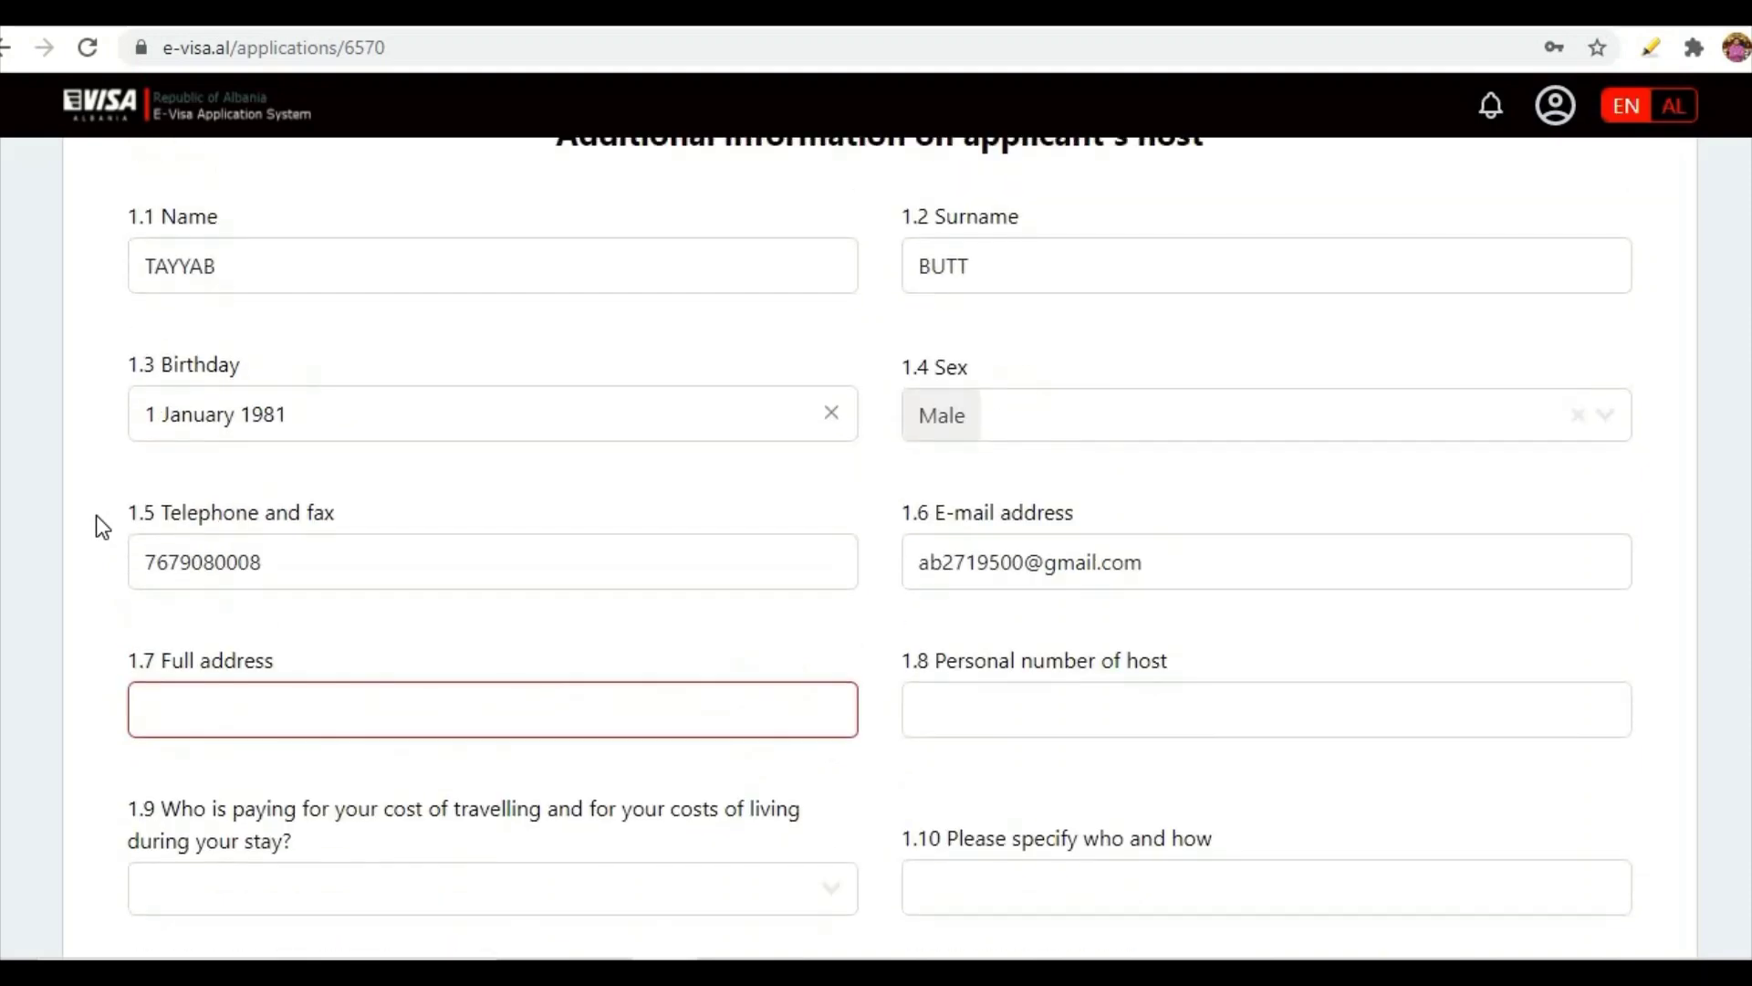
{"action": "scroll", "coordinate": [1016, 586], "scroll_direction": "down", "scroll_amount": 2}
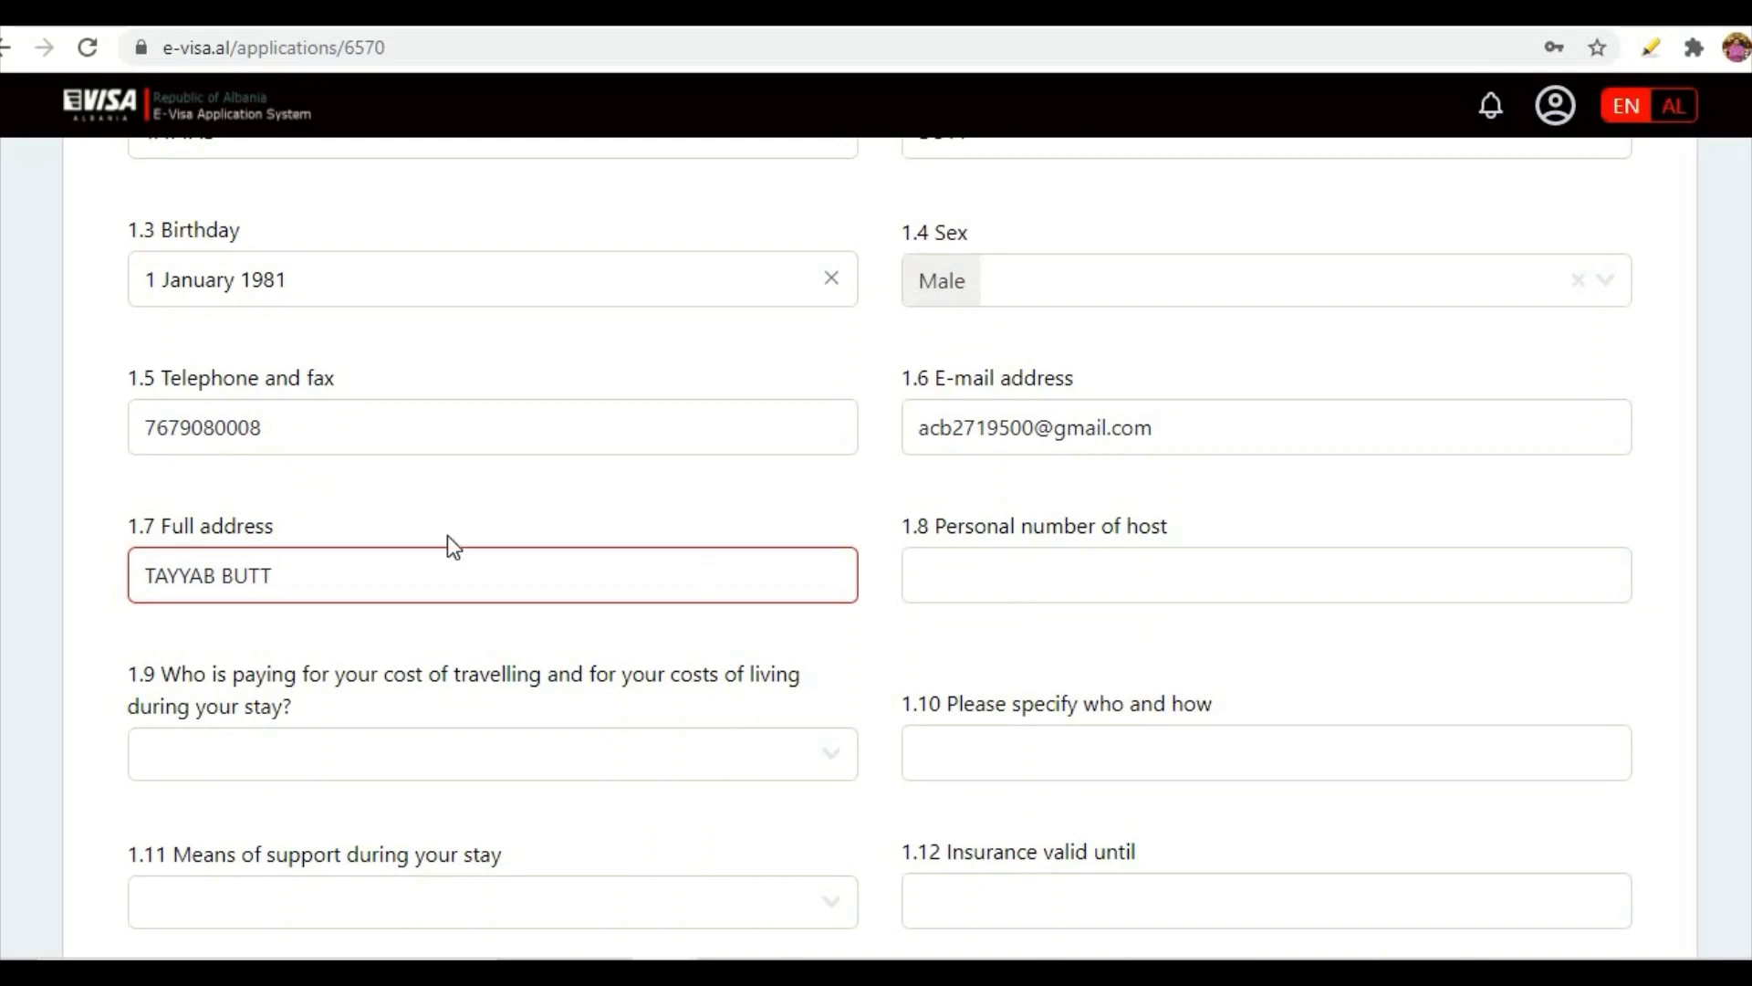
{"action": "left_click_drag", "start_coordinate": [317, 413], "coordinate": [86, 417]}
{"action": "key", "text": "ctrl+c"}
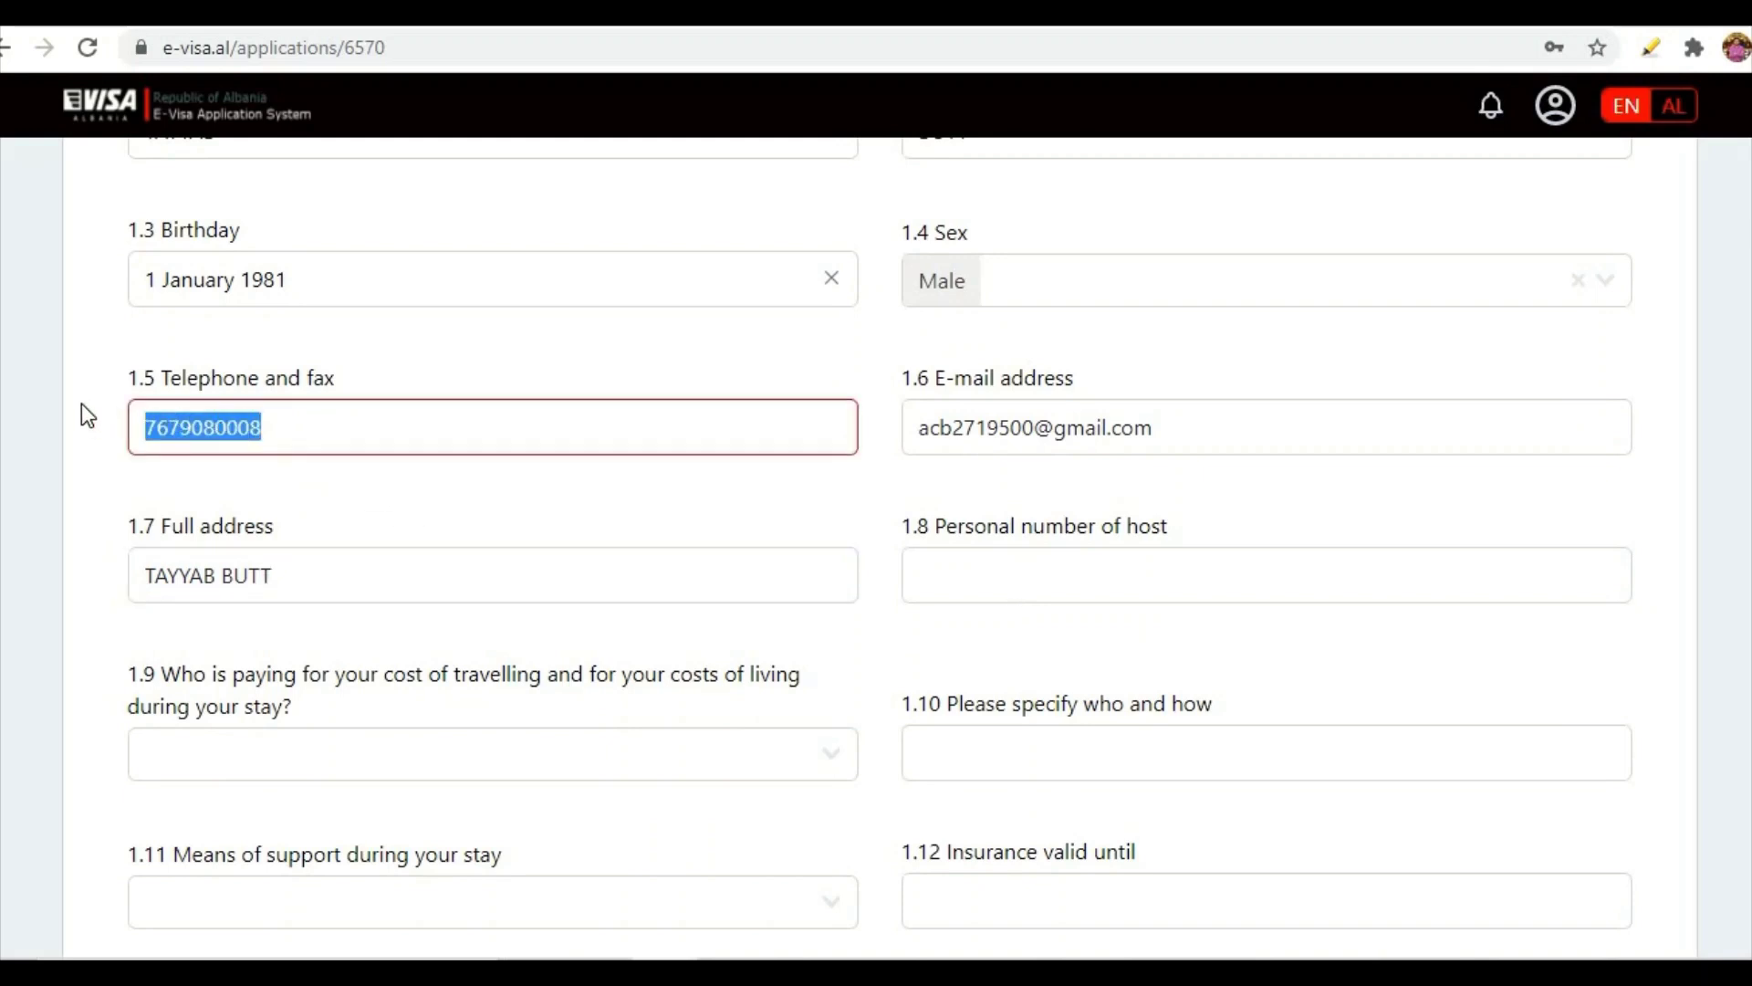
{"action": "left_click", "coordinate": [952, 580]}
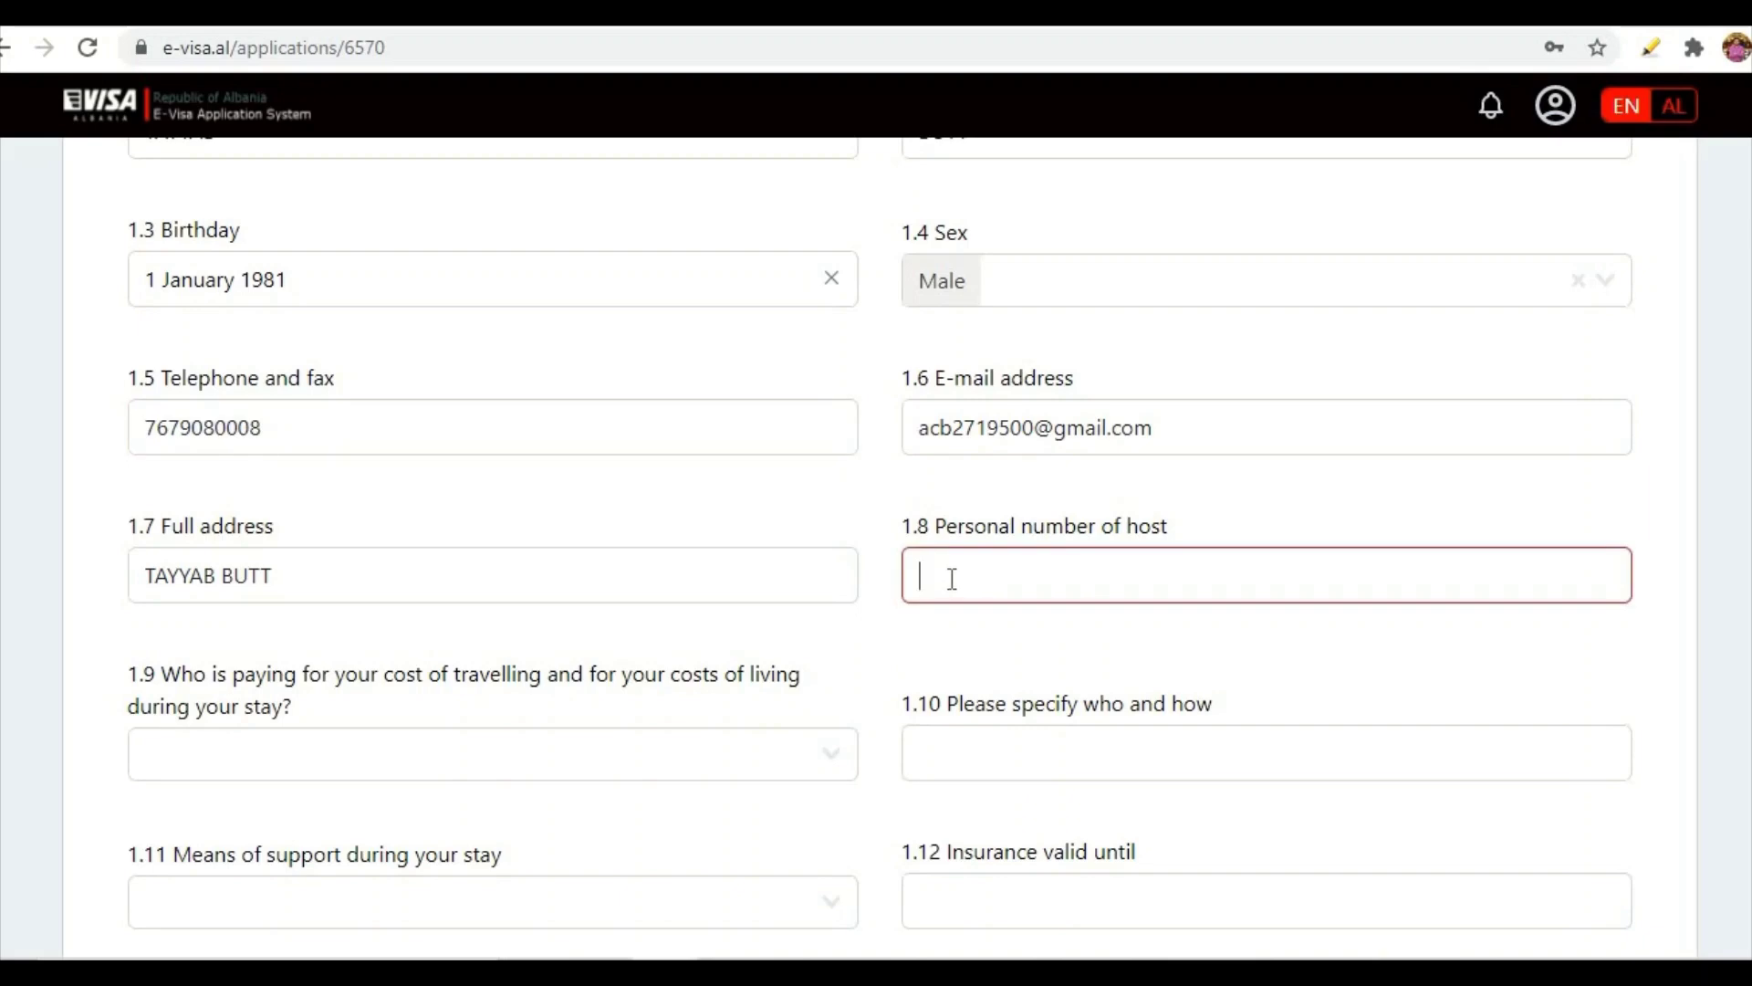
{"action": "key", "text": "ctrl+v"}
{"action": "scroll", "coordinate": [907, 673], "scroll_direction": "down", "scroll_amount": 1}
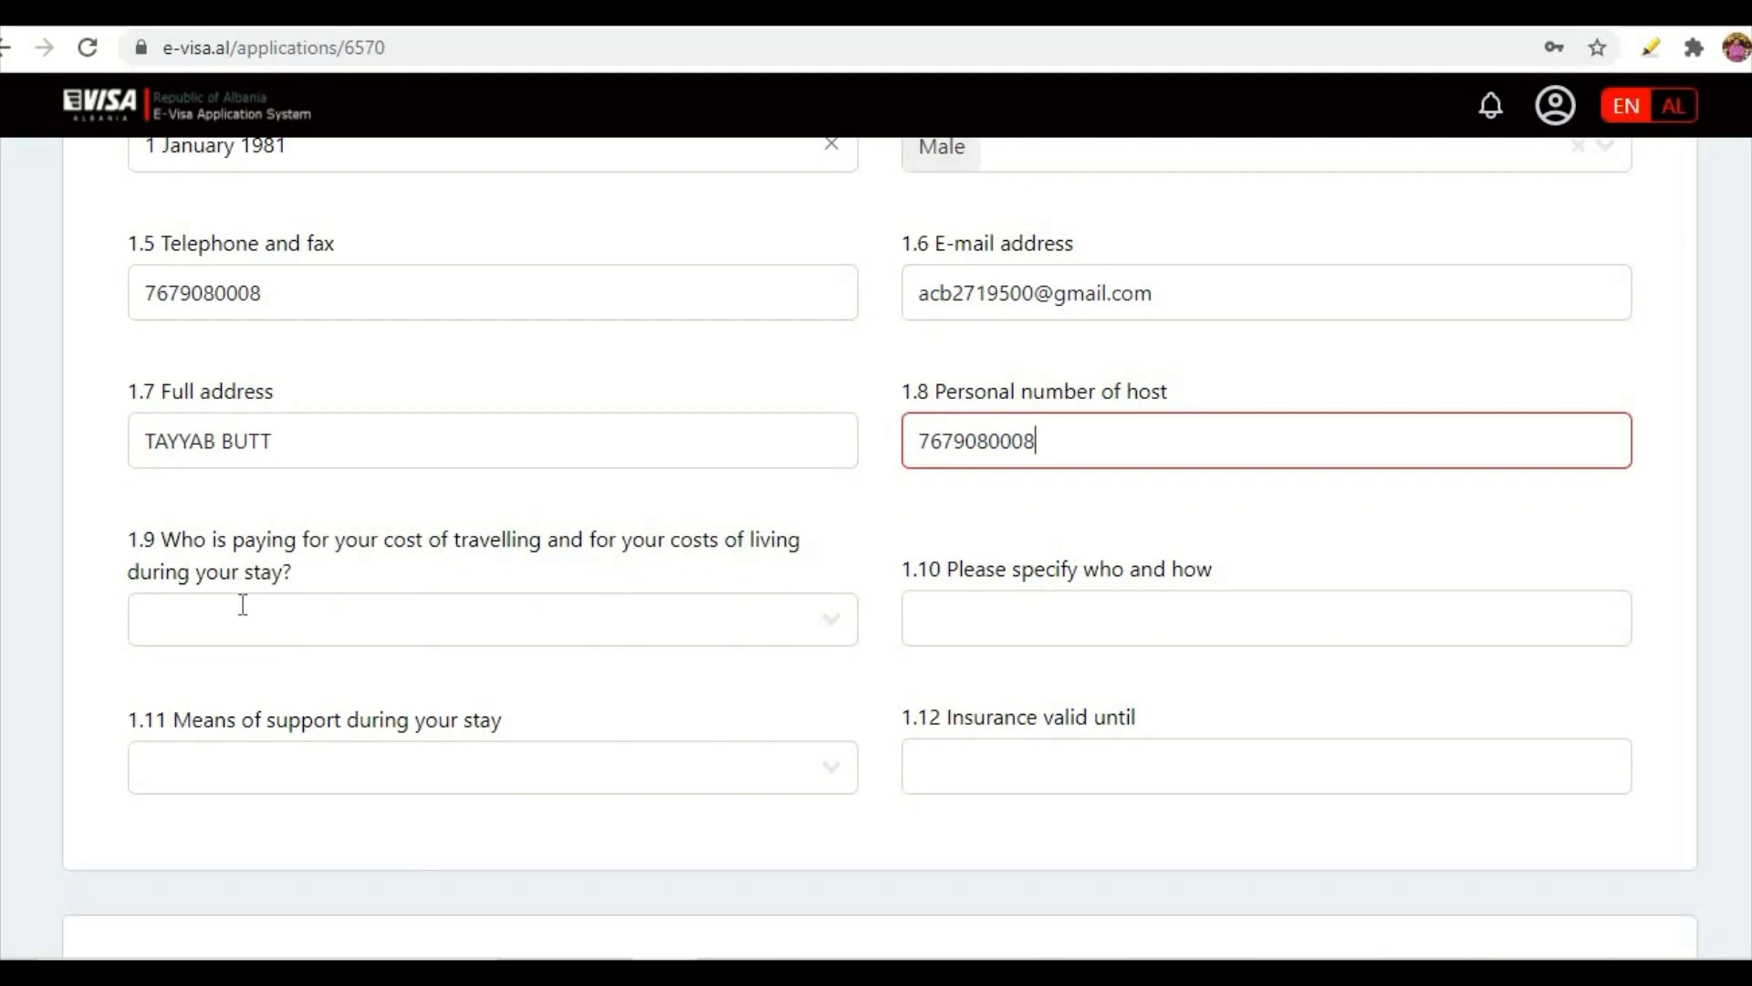
- Set Myself as the one paying costs and Credit Card as the means of support
{"action": "left_click", "coordinate": [833, 630]}
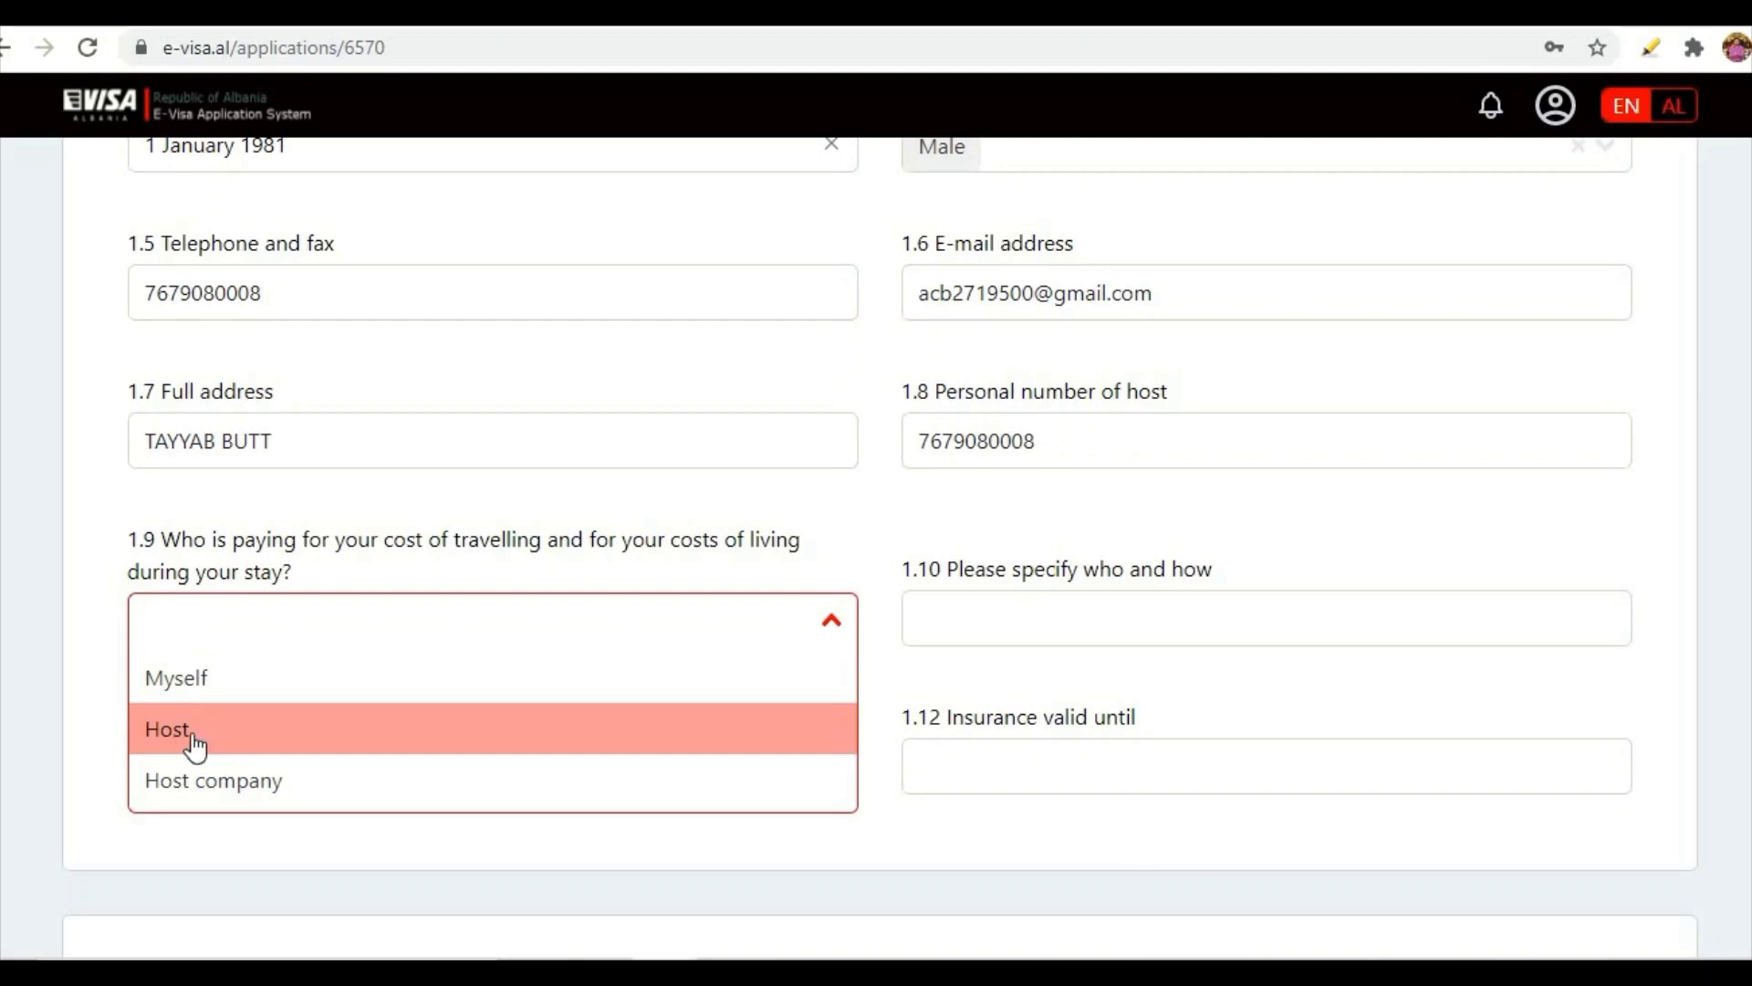
{"action": "left_click", "coordinate": [186, 681]}
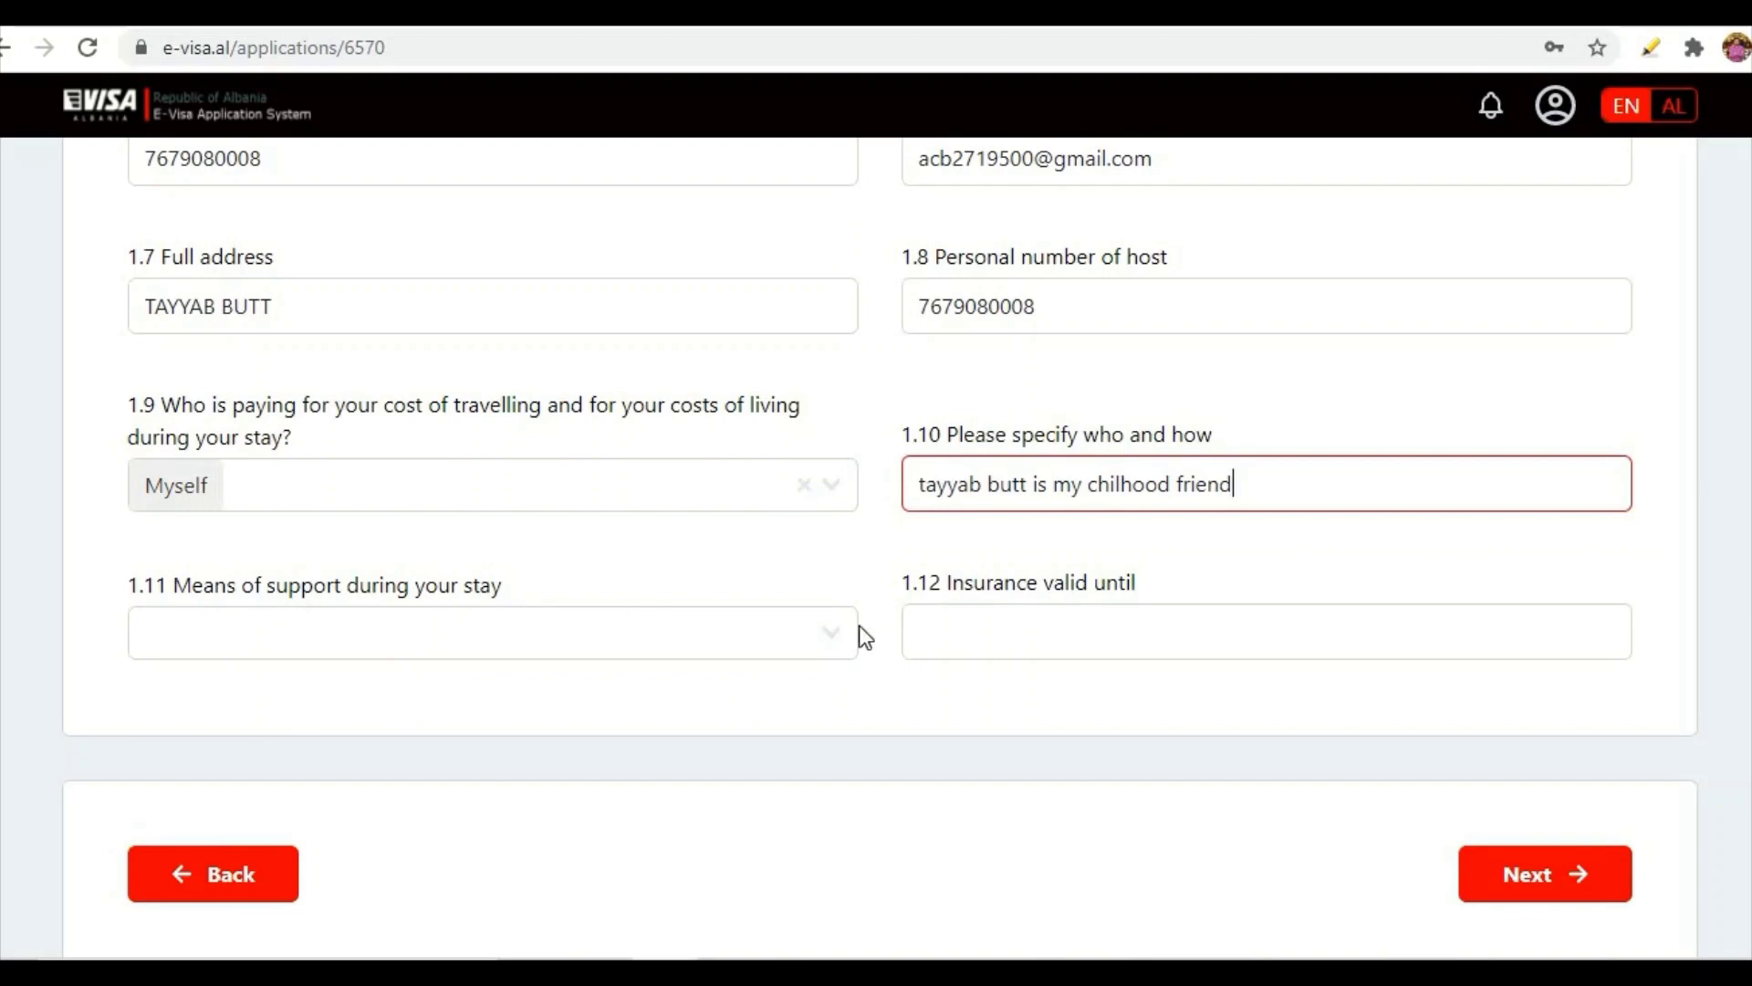
{"action": "left_click", "coordinate": [829, 634]}
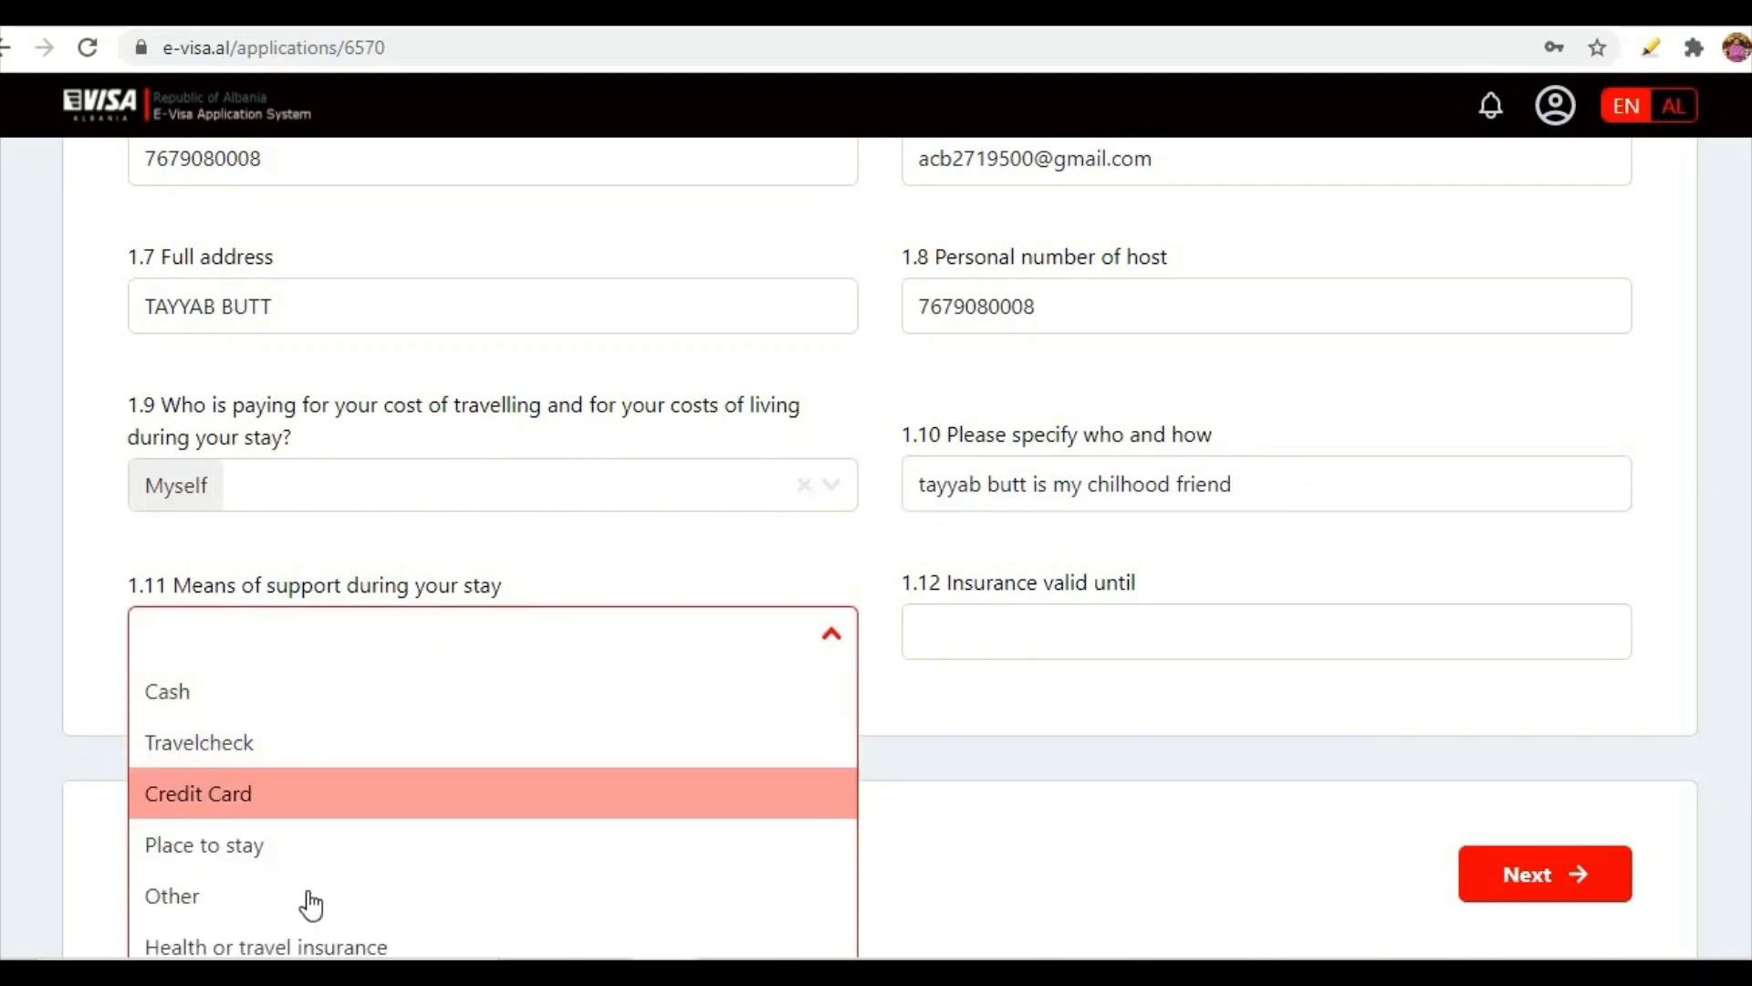
{"action": "scroll", "coordinate": [315, 867], "scroll_direction": "down", "scroll_amount": 1}
{"action": "scroll", "coordinate": [324, 826], "scroll_direction": "down", "scroll_amount": 3}
{"action": "scroll", "coordinate": [315, 594], "scroll_direction": "up", "scroll_amount": 2}
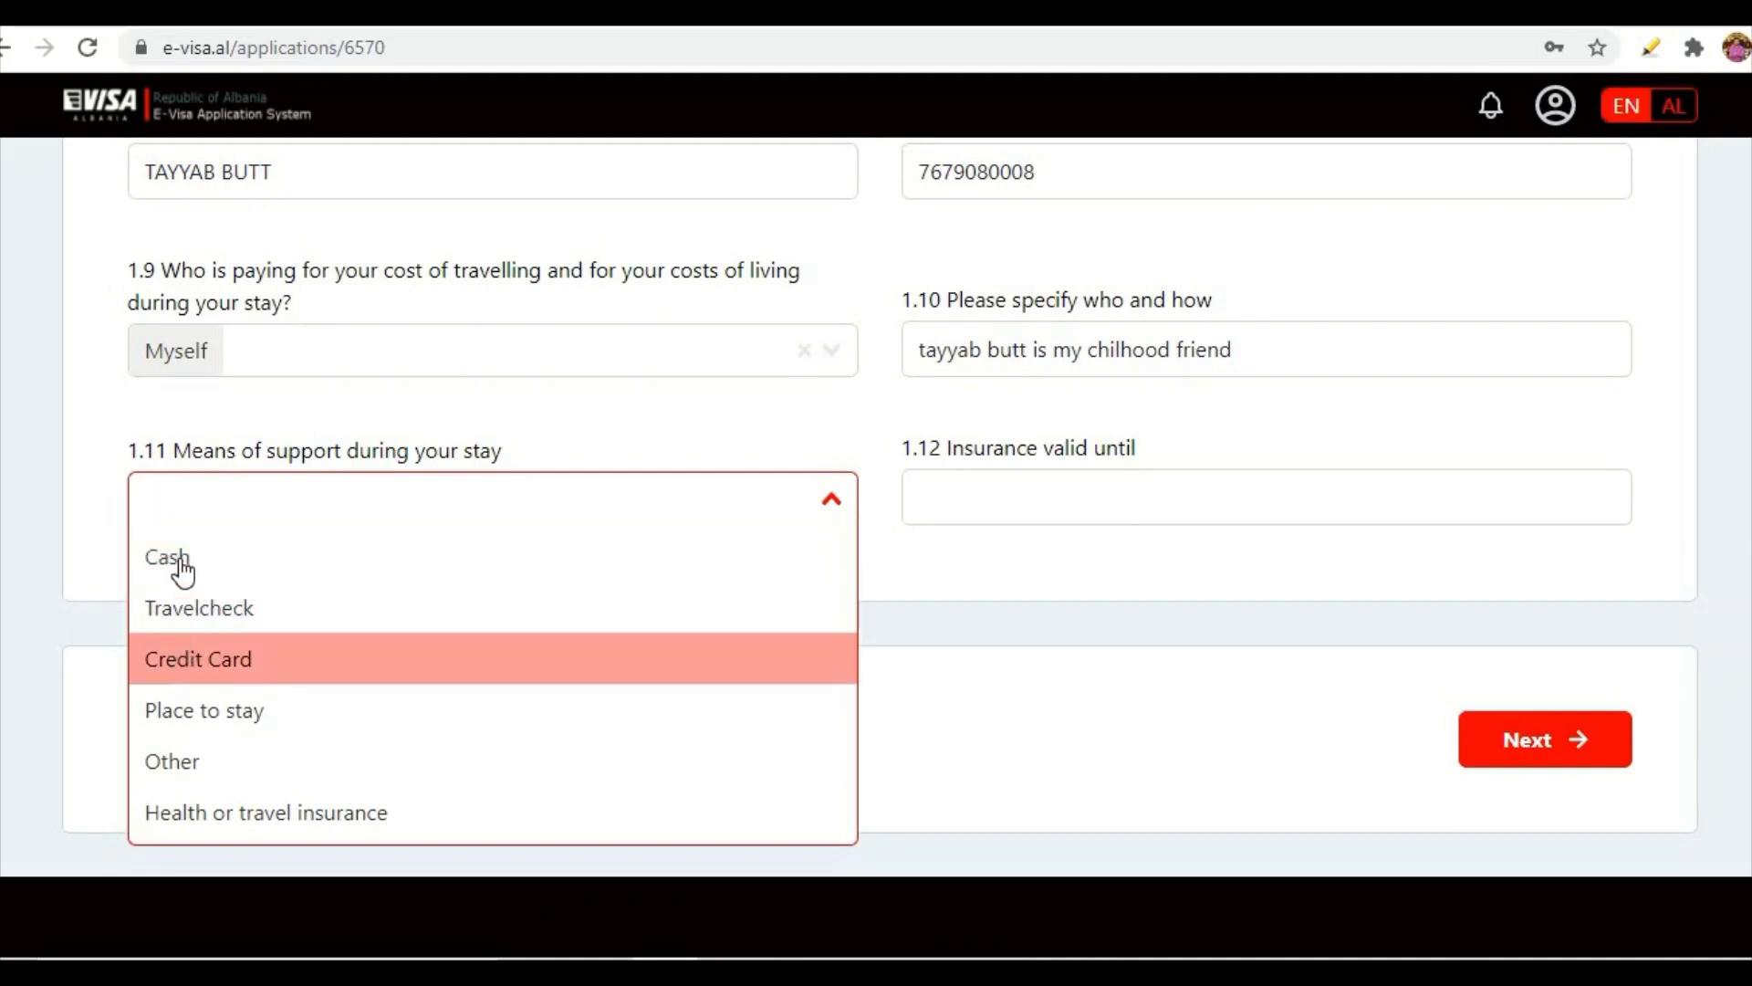
{"action": "left_click", "coordinate": [178, 663]}
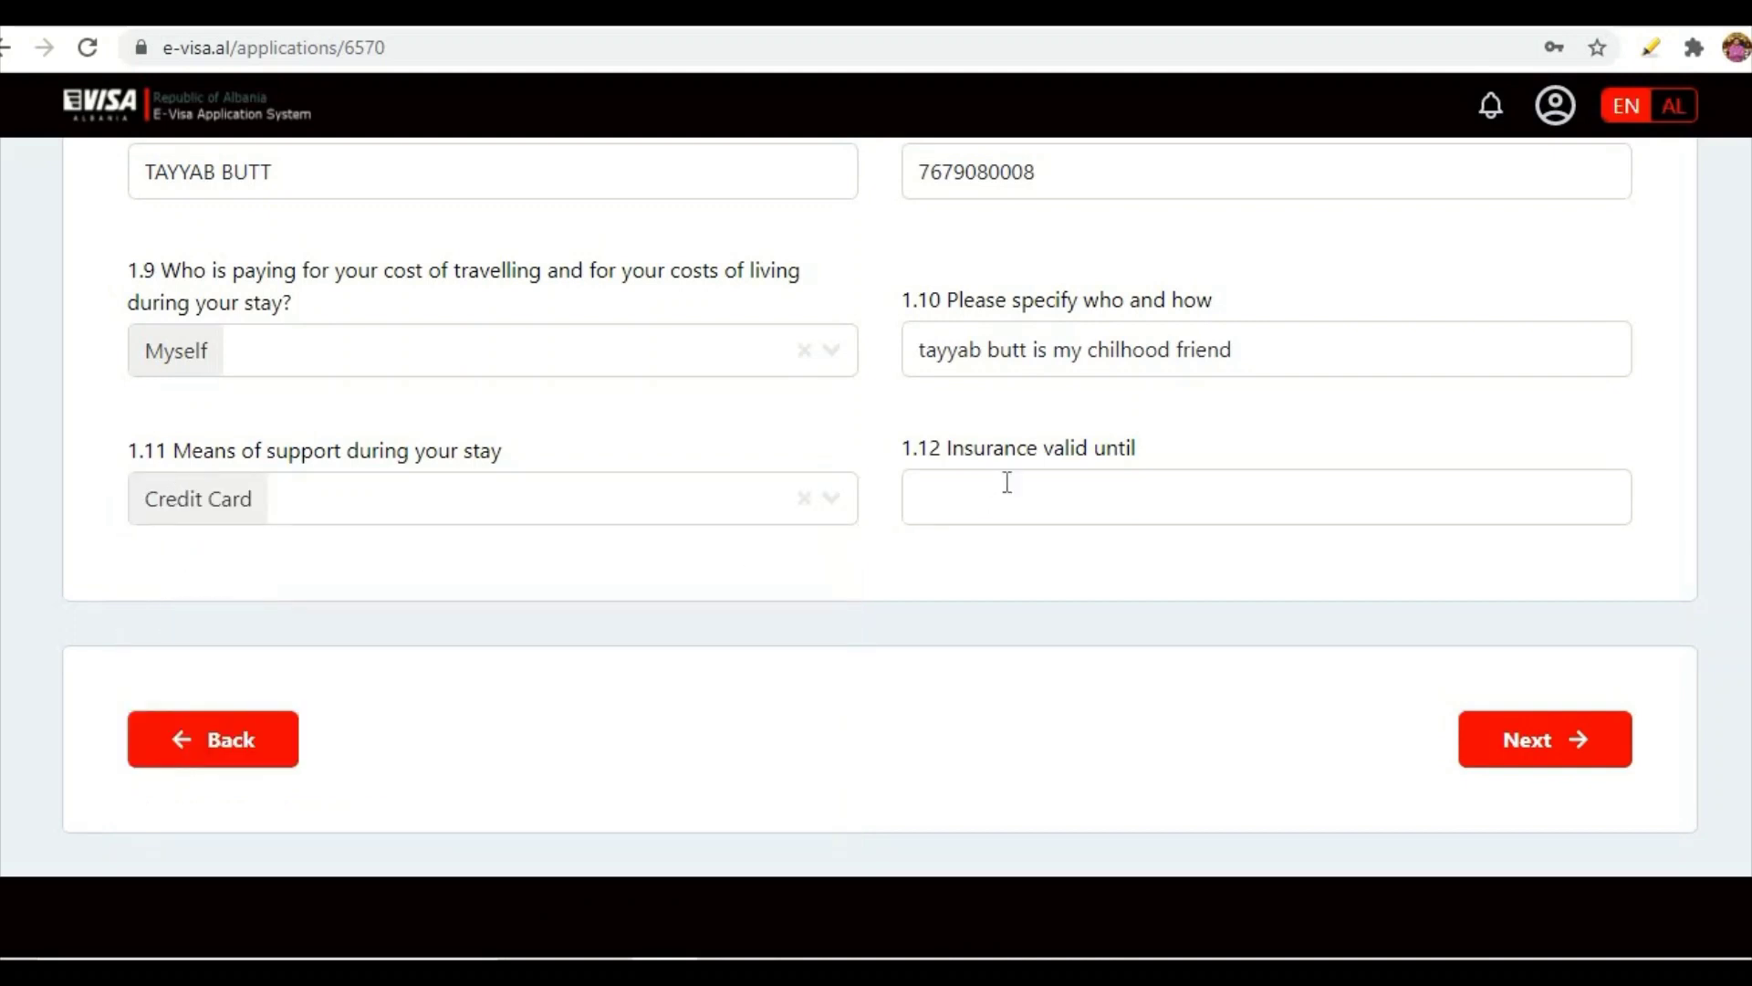
- Set insurance valid until 16 September 2021 and continue to Address & contact
{"action": "left_click", "coordinate": [970, 500]}
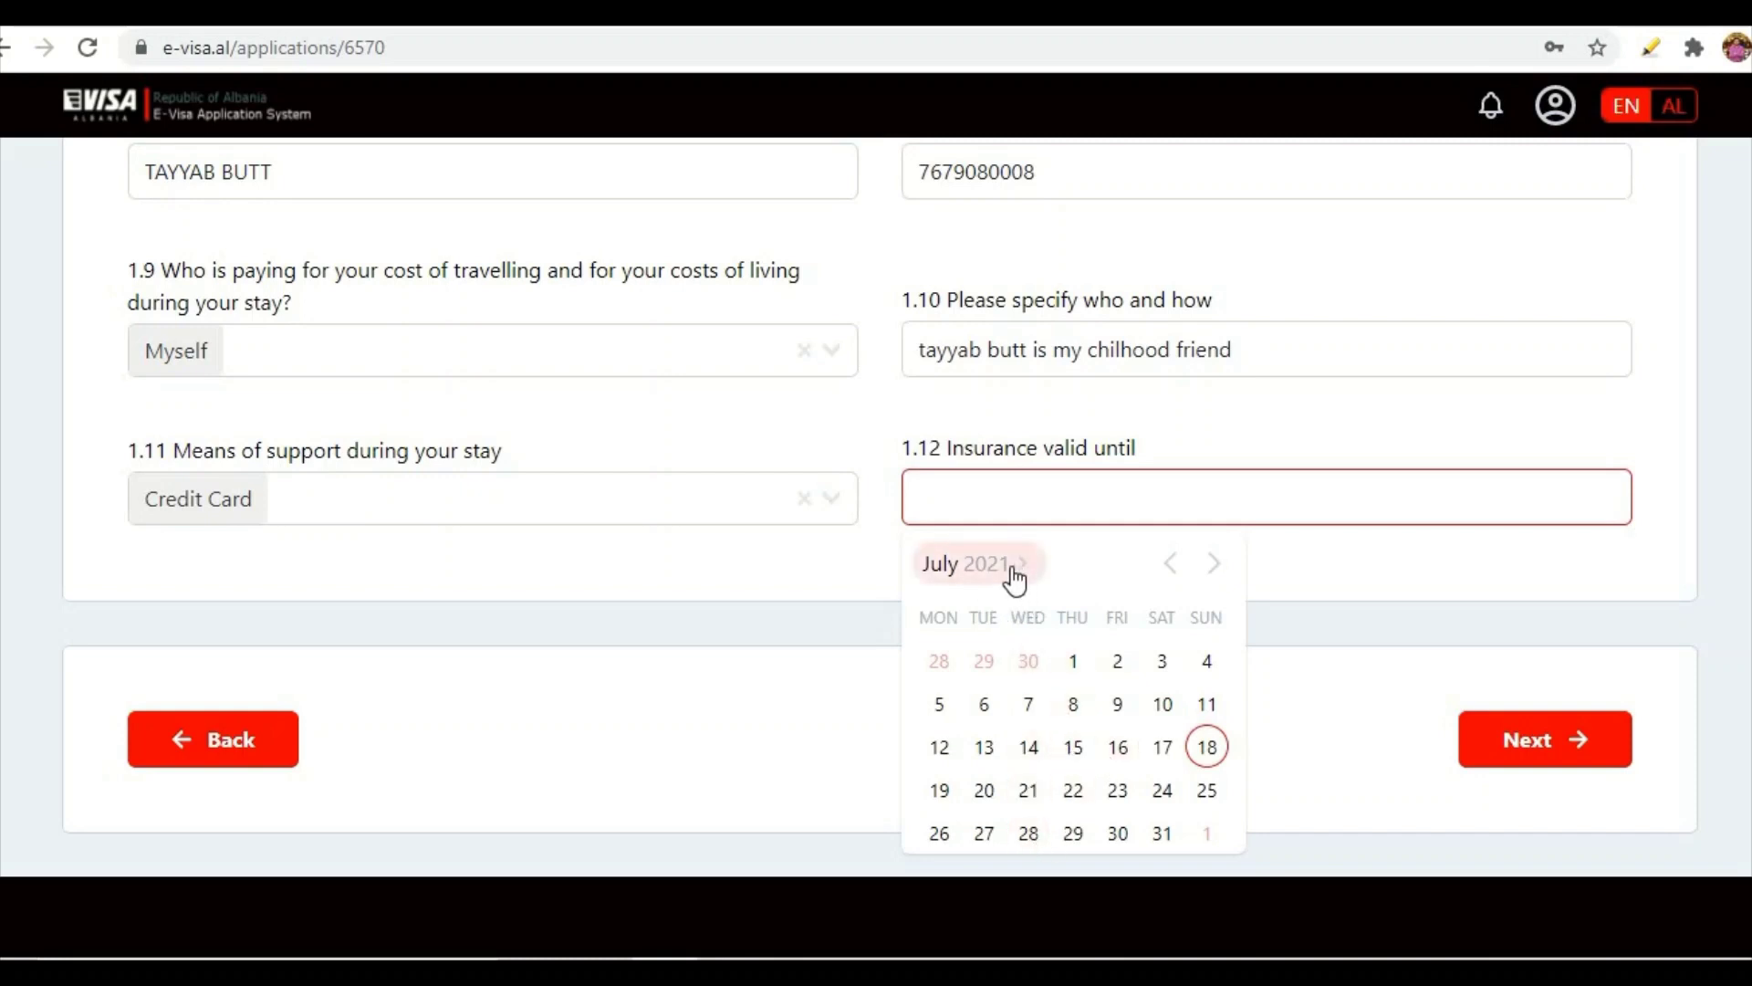
{"action": "left_click", "coordinate": [942, 565]}
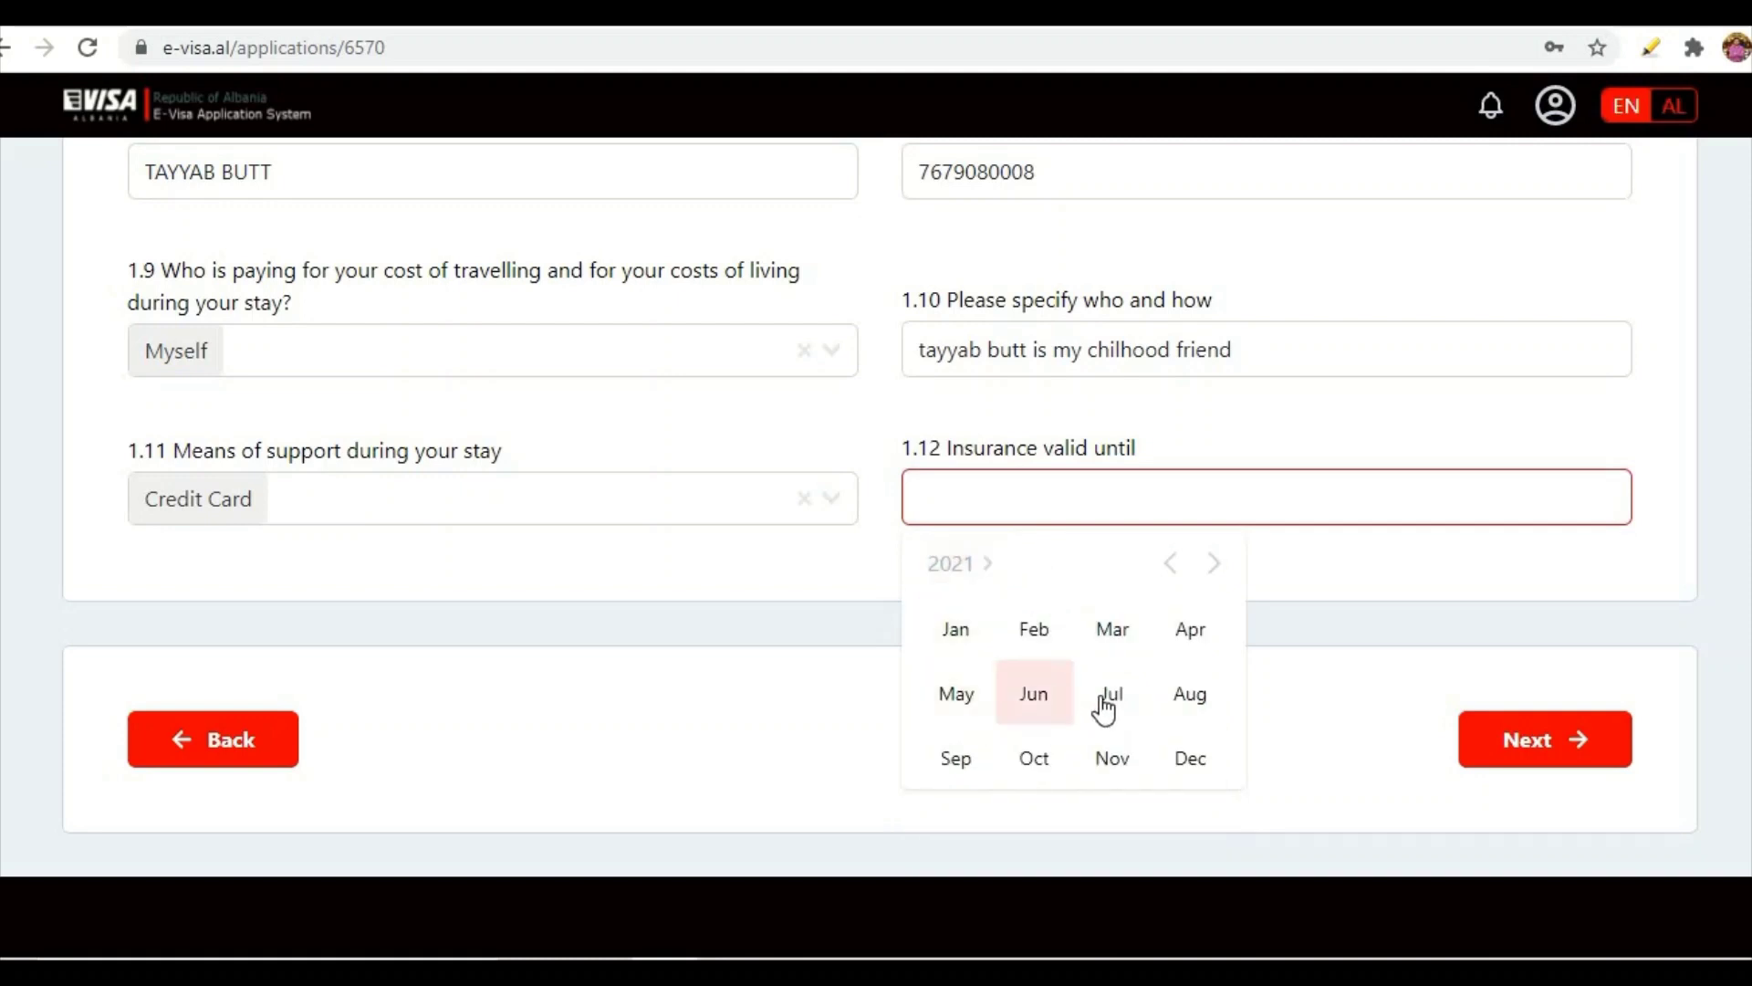
{"action": "left_click", "coordinate": [973, 764]}
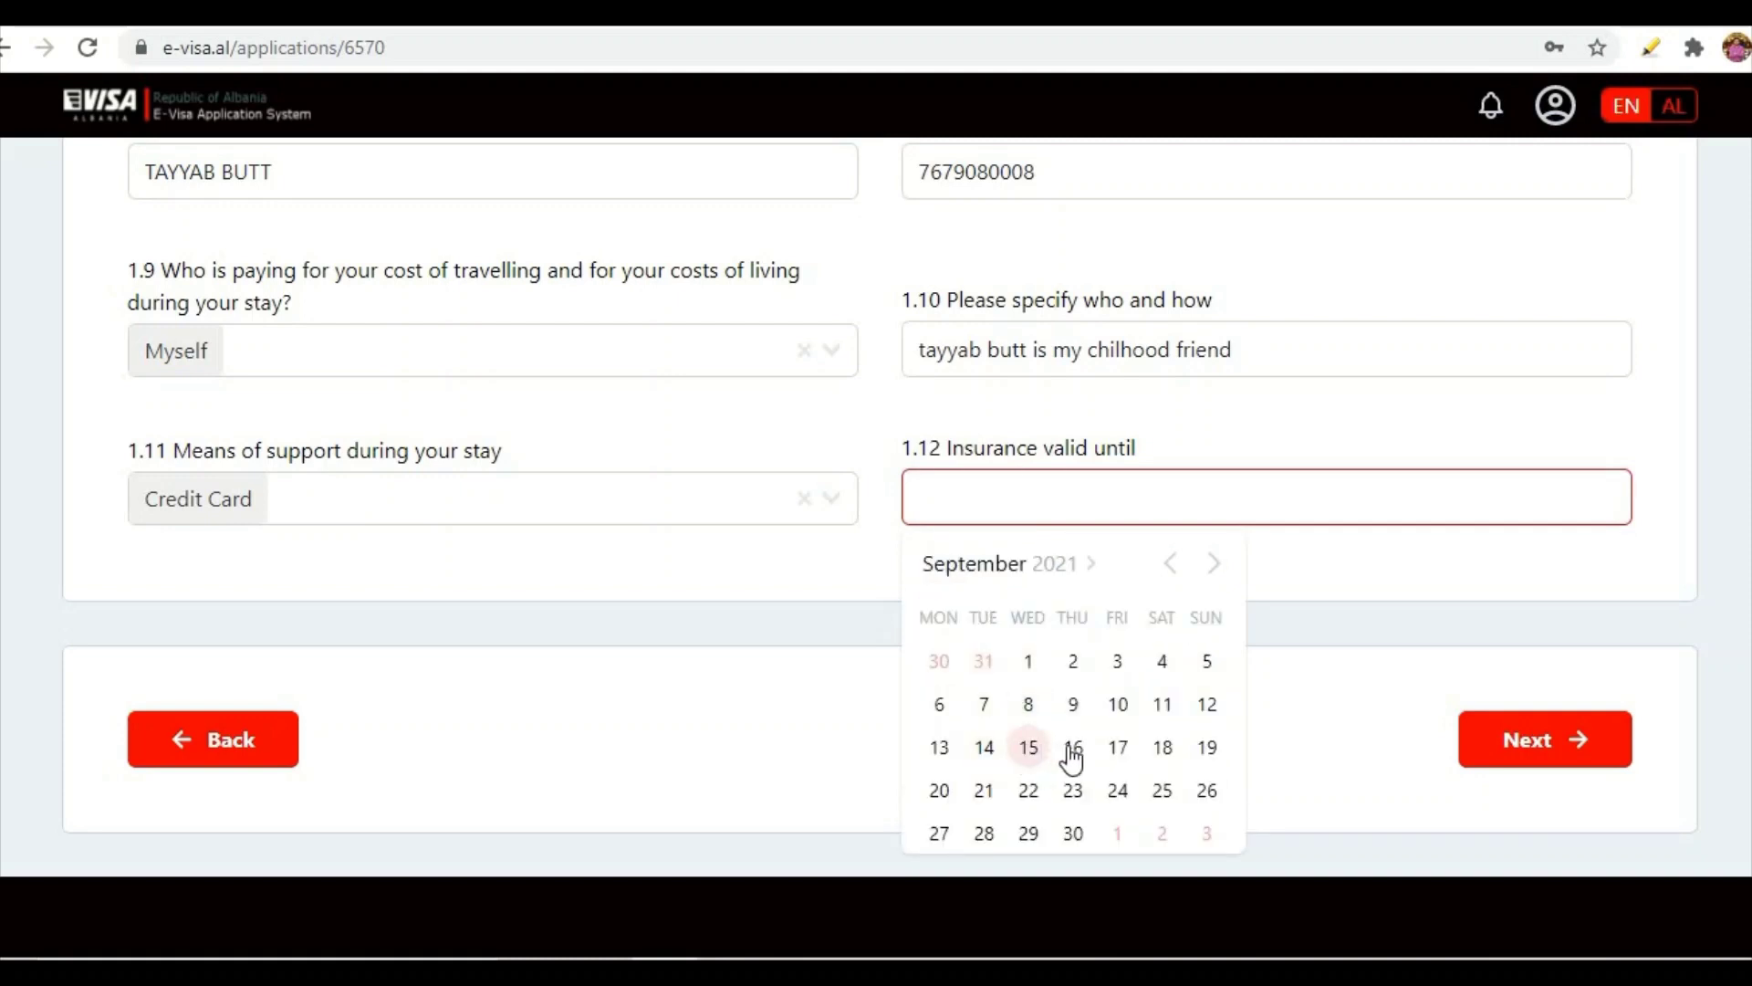
{"action": "left_click", "coordinate": [1073, 748]}
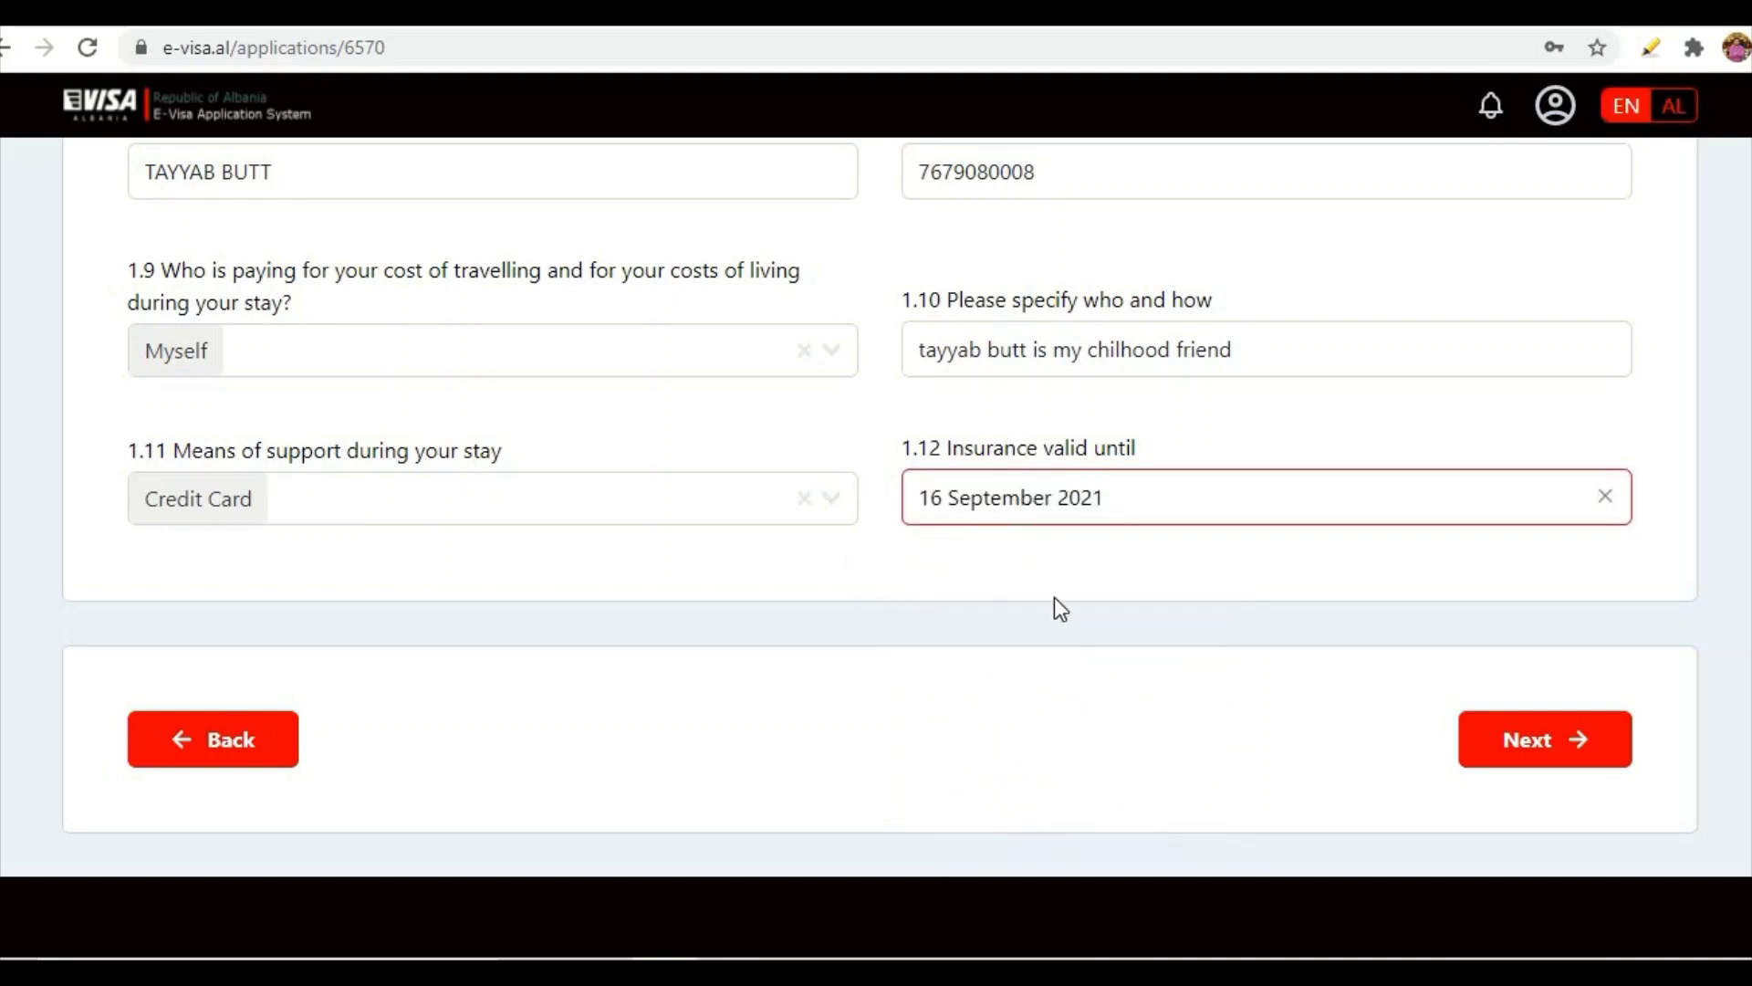
{"action": "left_click", "coordinate": [1533, 747]}
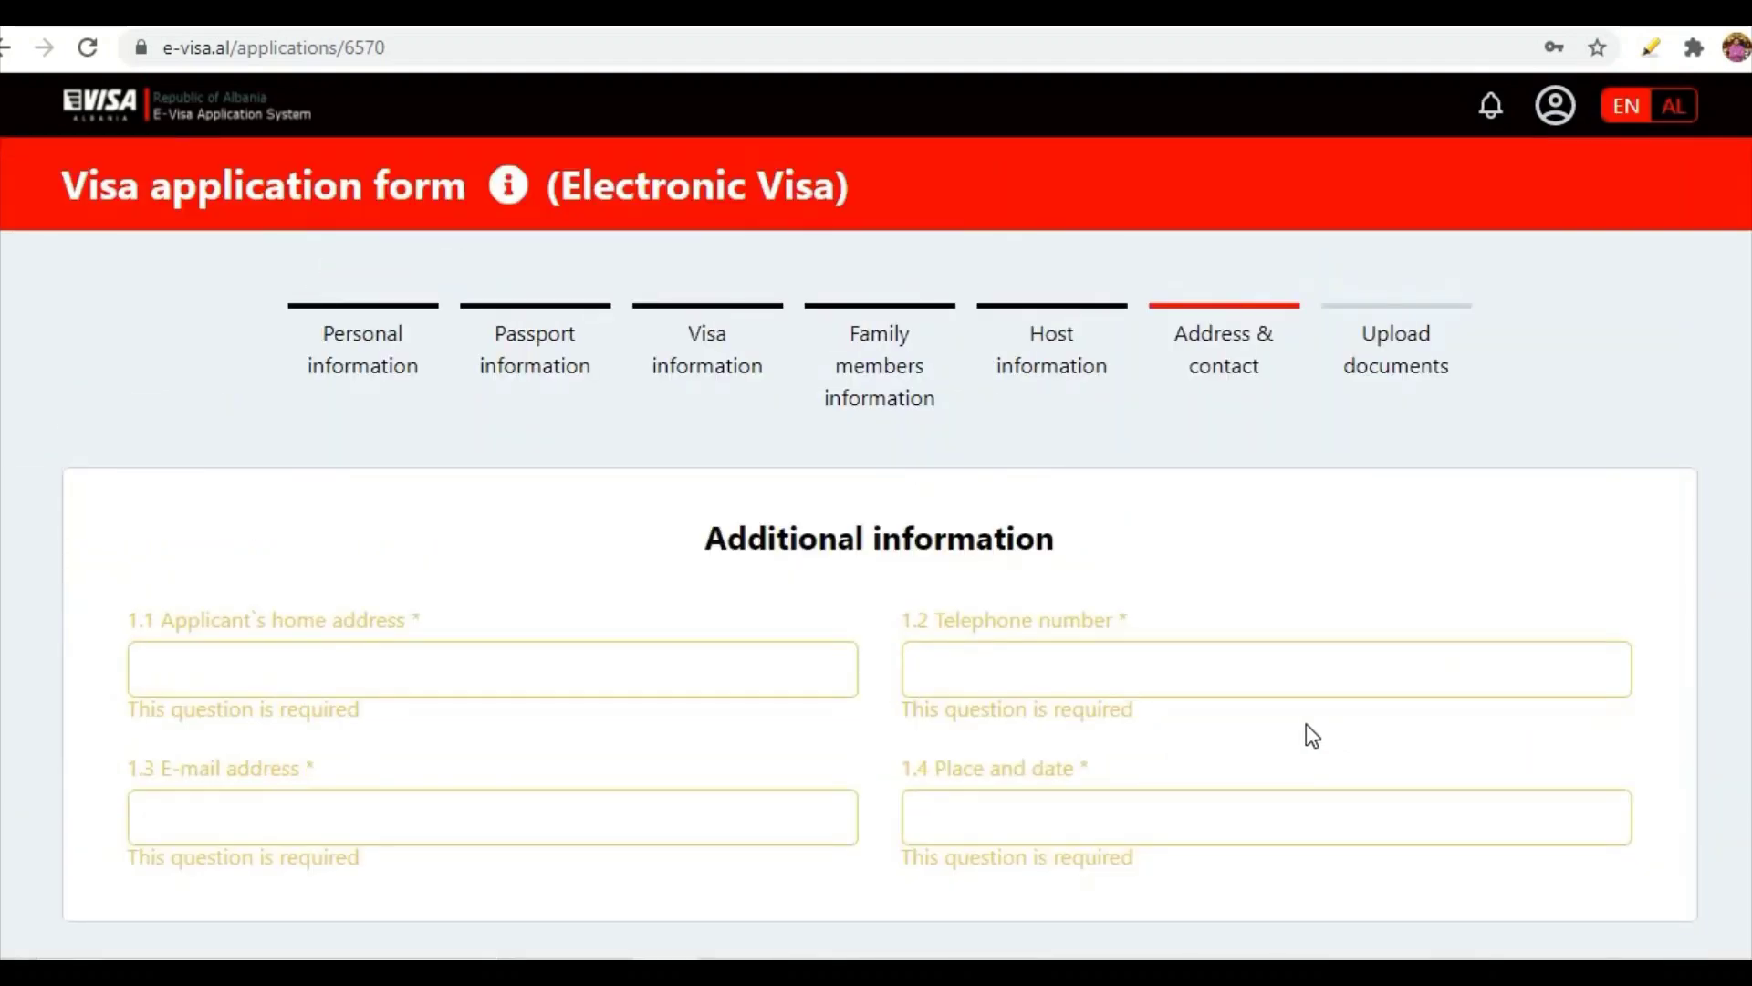
- Enter the applicant's home address and telephone number
{"action": "type", "text": "dha"}
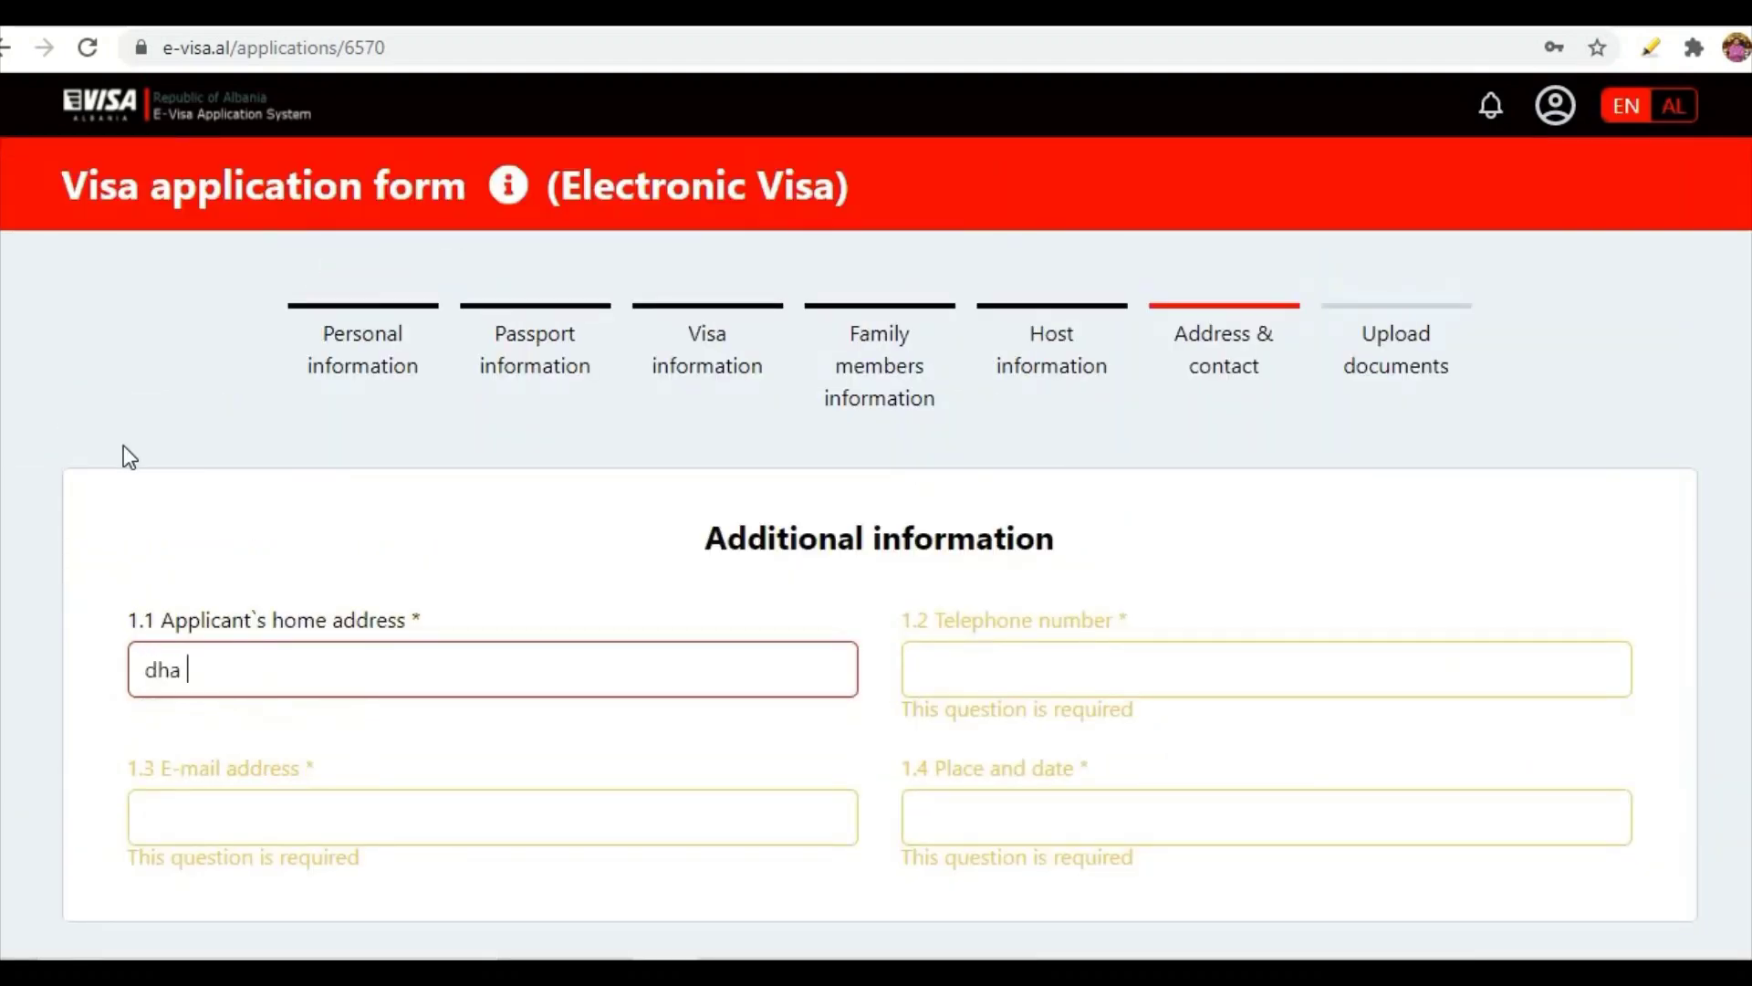
{"action": "key", "text": "BackSpace"}
{"action": "key", "text": "BackSpace"}
{"action": "key", "text": "BackSpace"}
{"action": "type", "text": "DHA LH"}
{"action": "key", "text": "BackSpace"}
{"action": "type", "text": "AHORE"}
{"action": "key", "text": "Tab"}
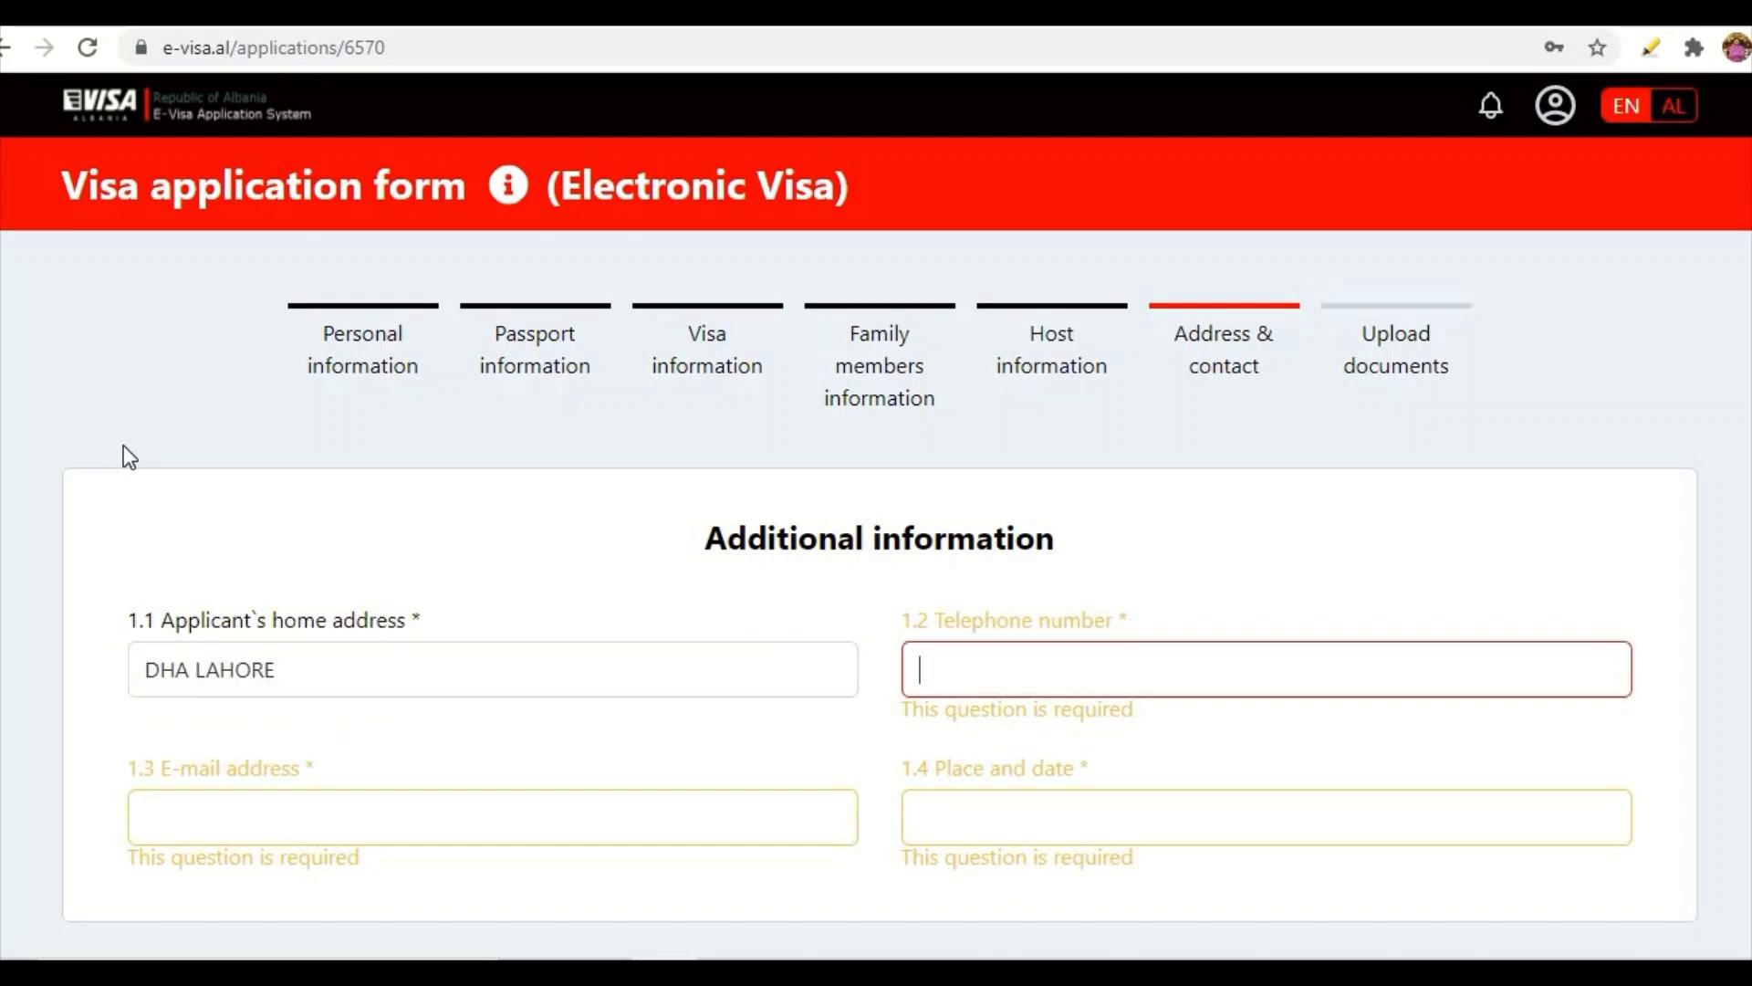
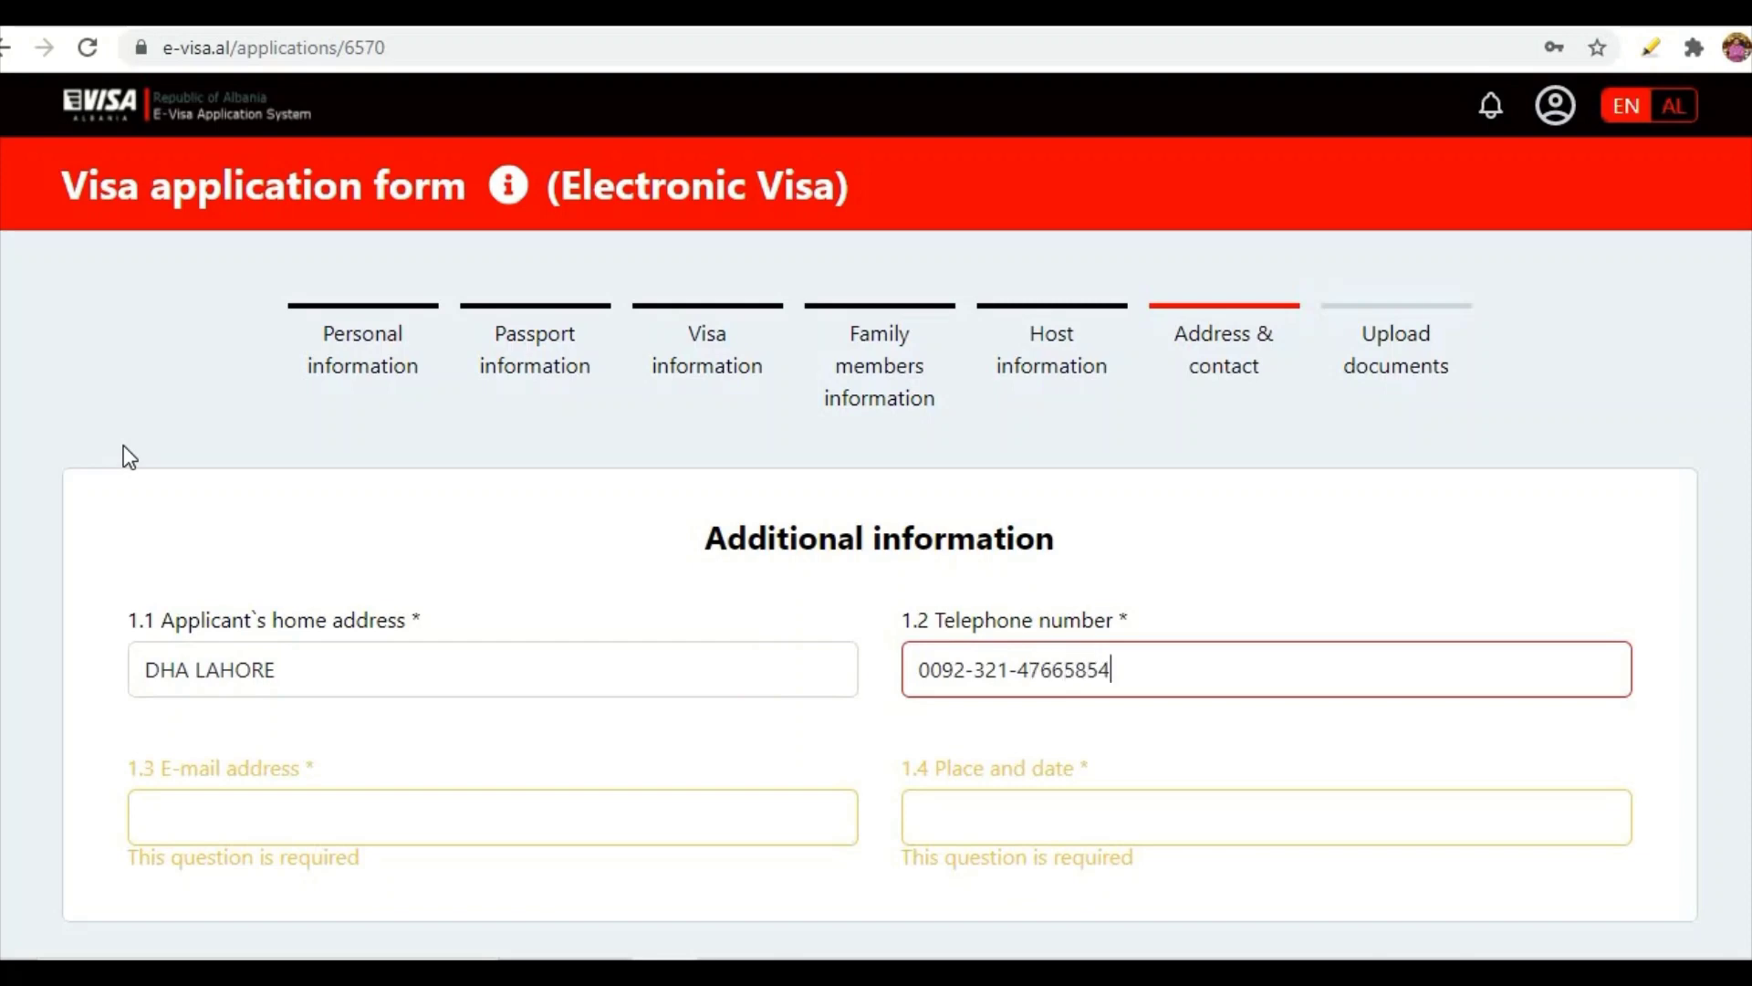
- Paste the applicant's e-mail and enter place and date LAHORE PAKISTAN 18-07-2021
{"action": "left_click", "coordinate": [239, 814]}
{"action": "right_click", "coordinate": [239, 814]}
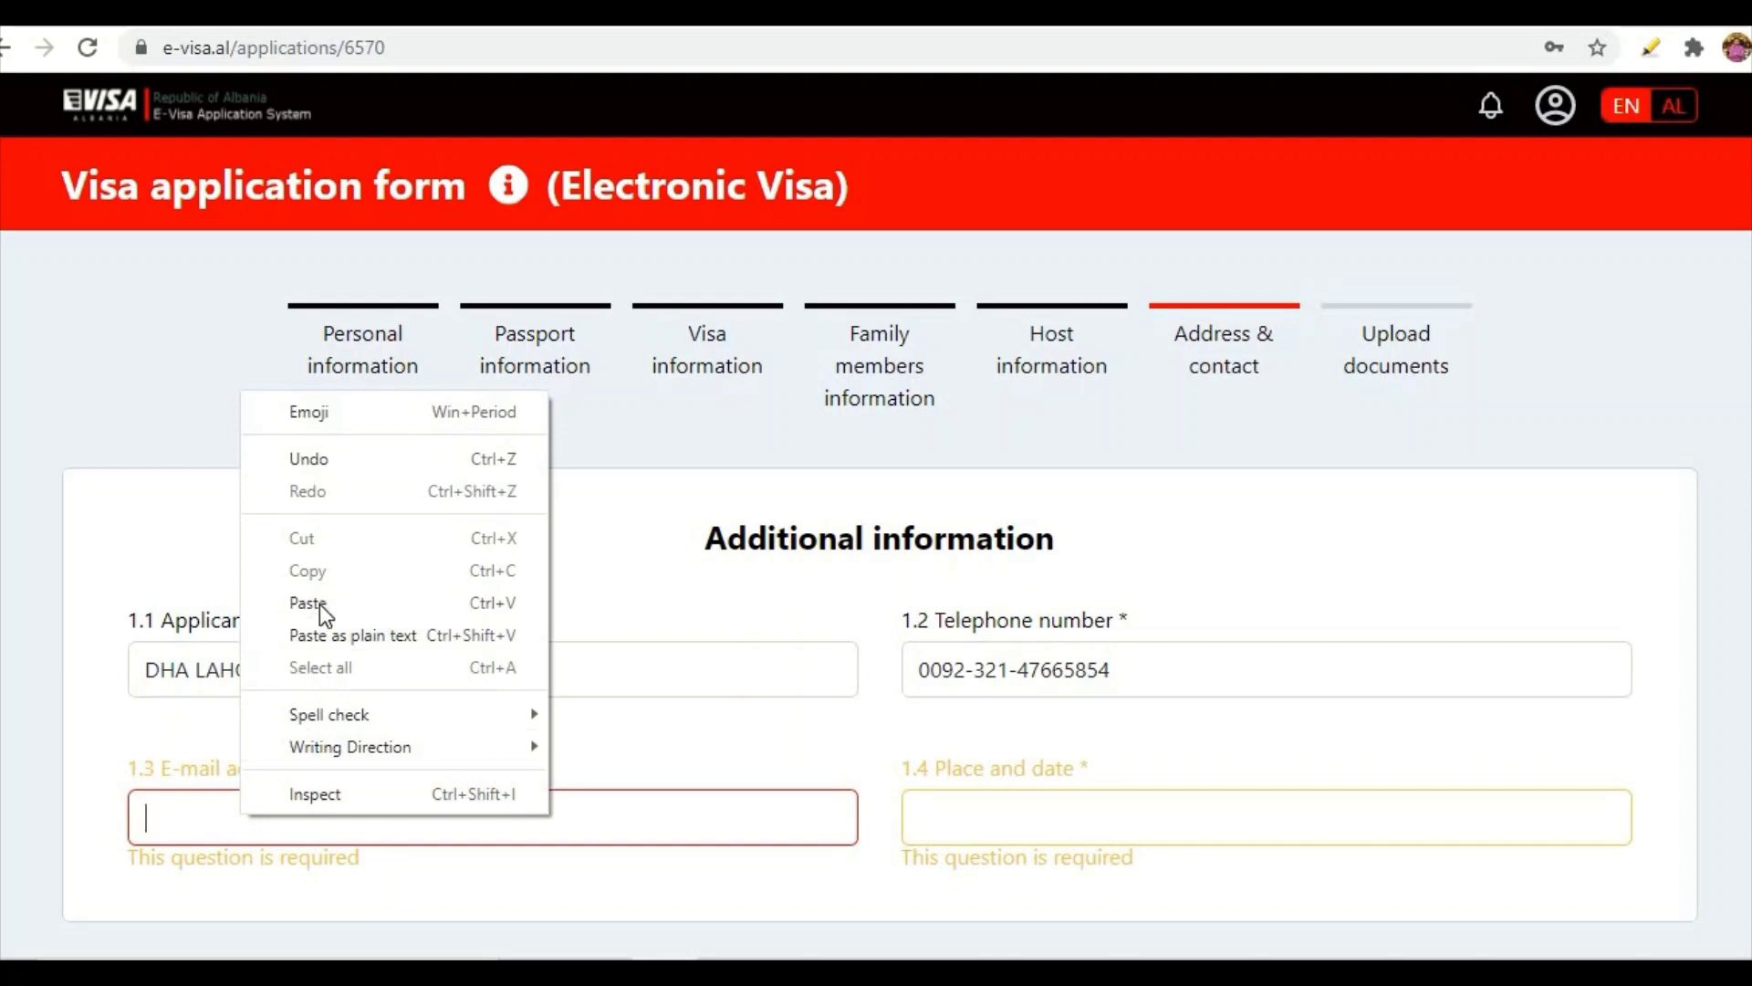
{"action": "left_click", "coordinate": [319, 602]}
{"action": "scroll", "coordinate": [691, 735], "scroll_direction": "down", "scroll_amount": 1}
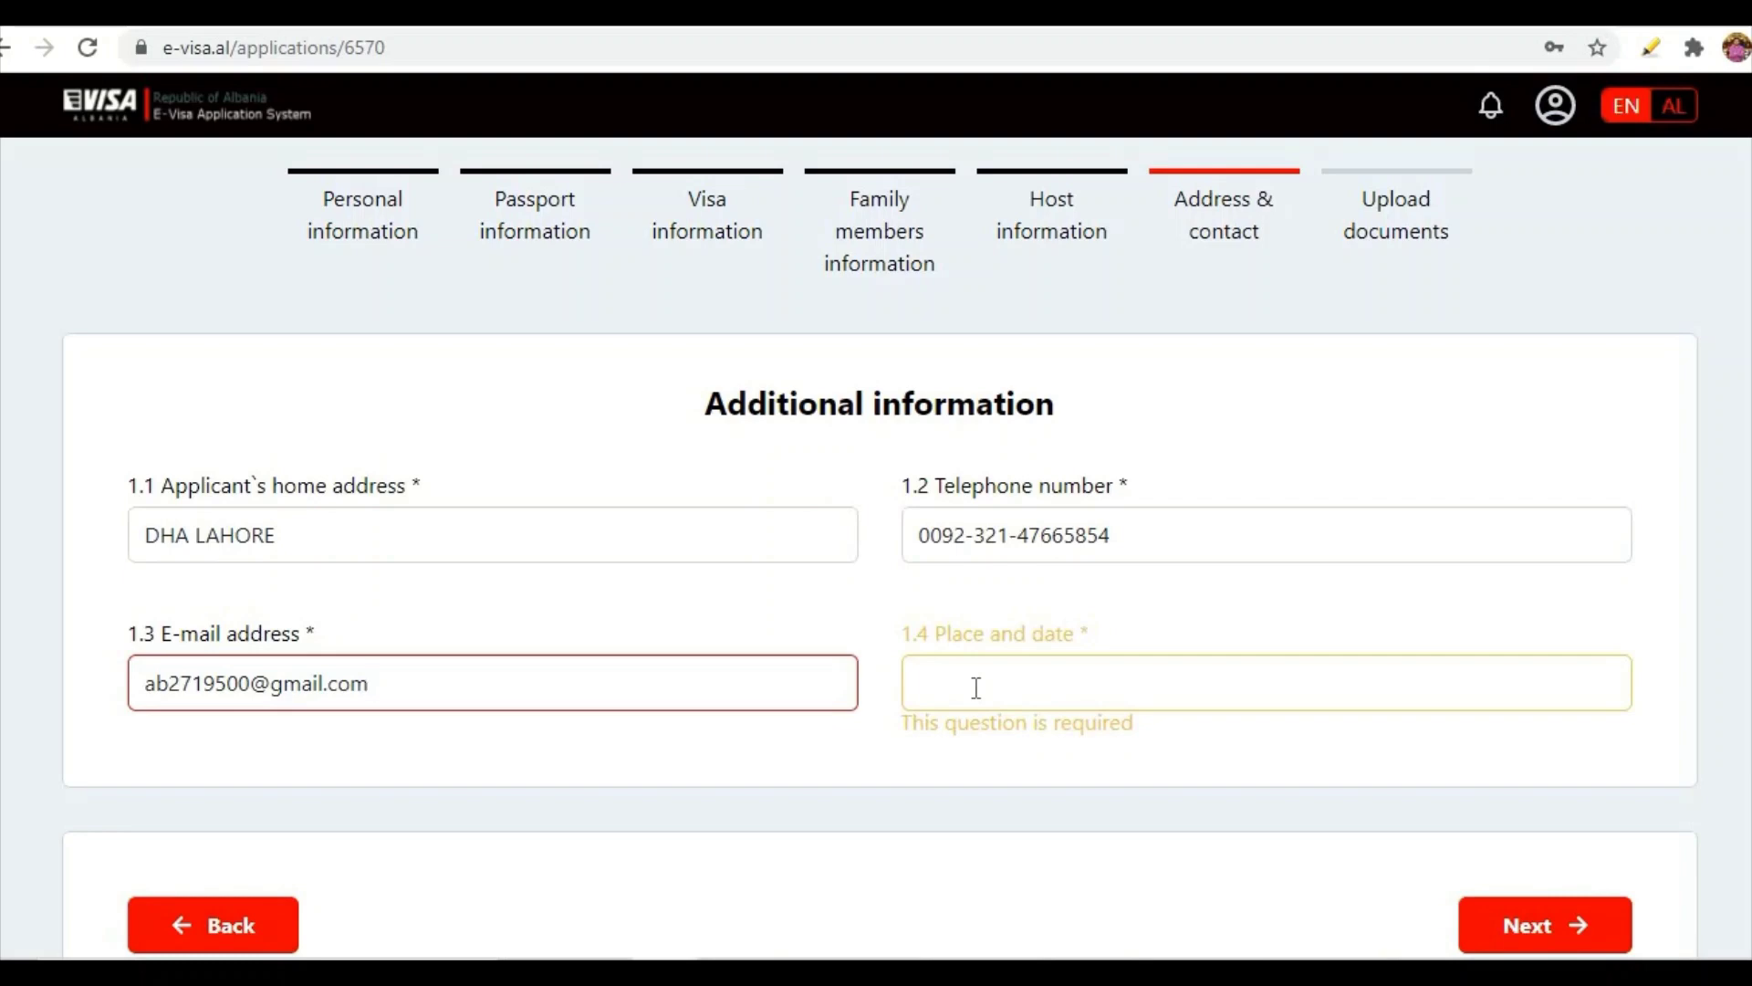
{"action": "type", "text": "LAH"}
{"action": "left_click", "coordinate": [975, 687]}
{"action": "type", "text": "LAHOR"}
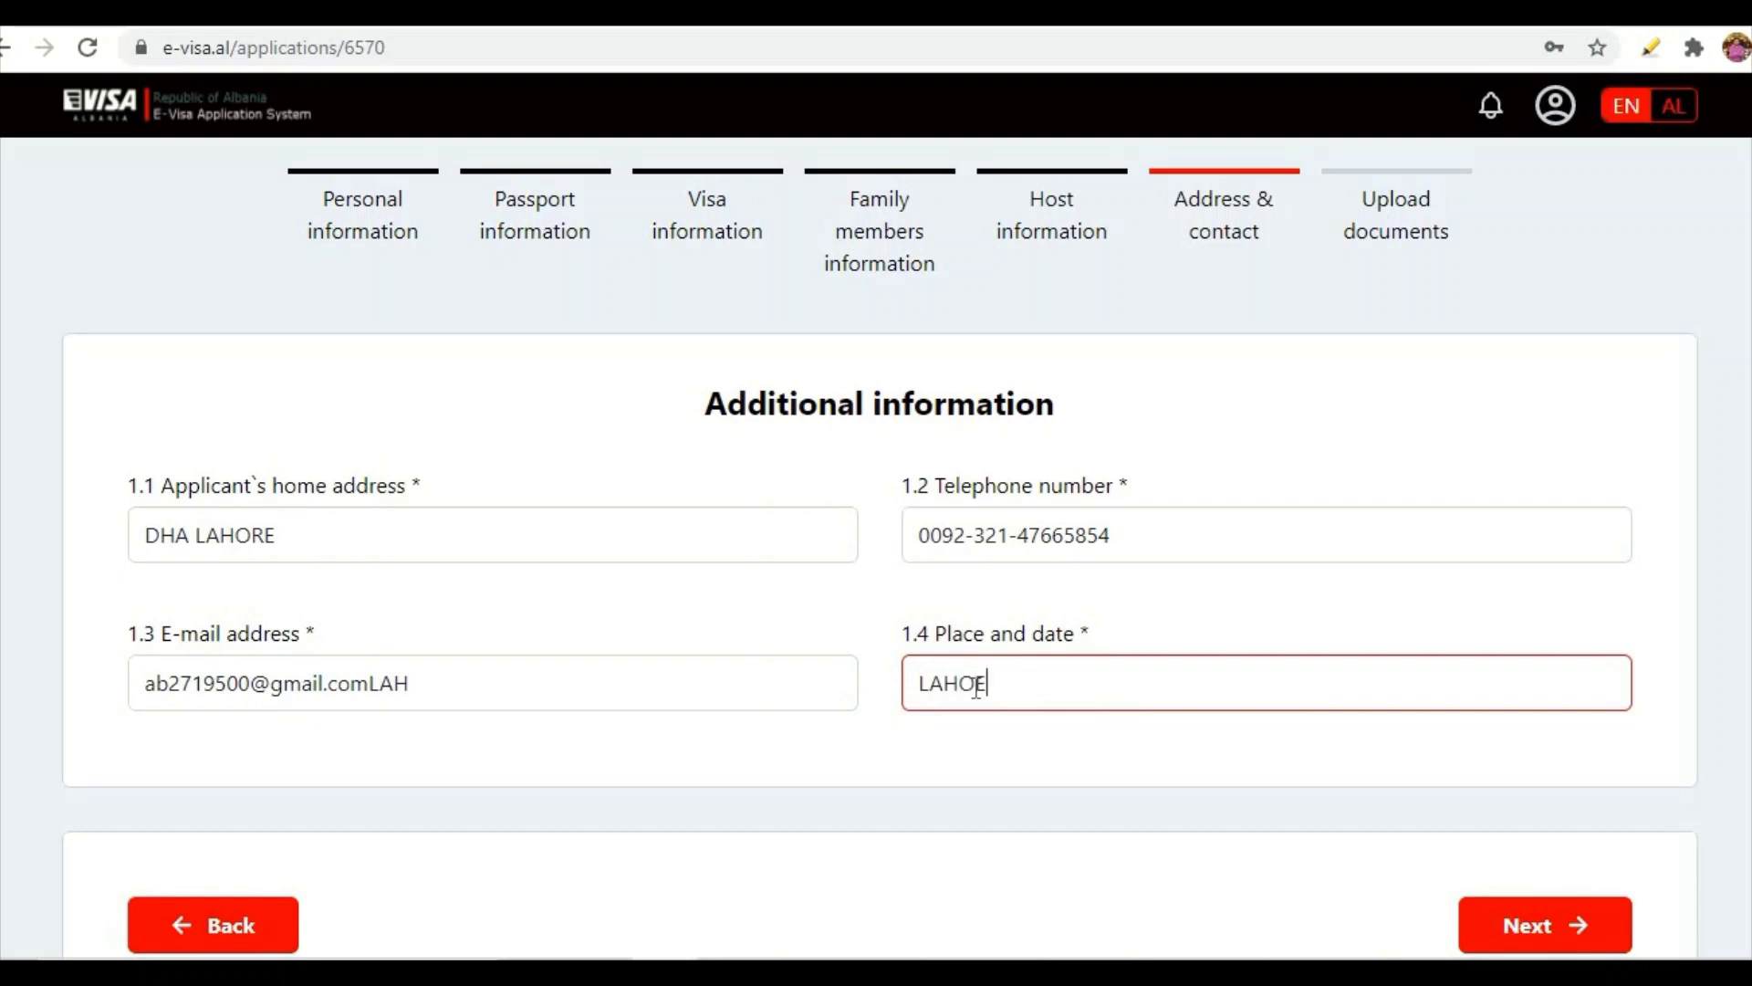
{"action": "type", "text": "E PAKISTAN"}
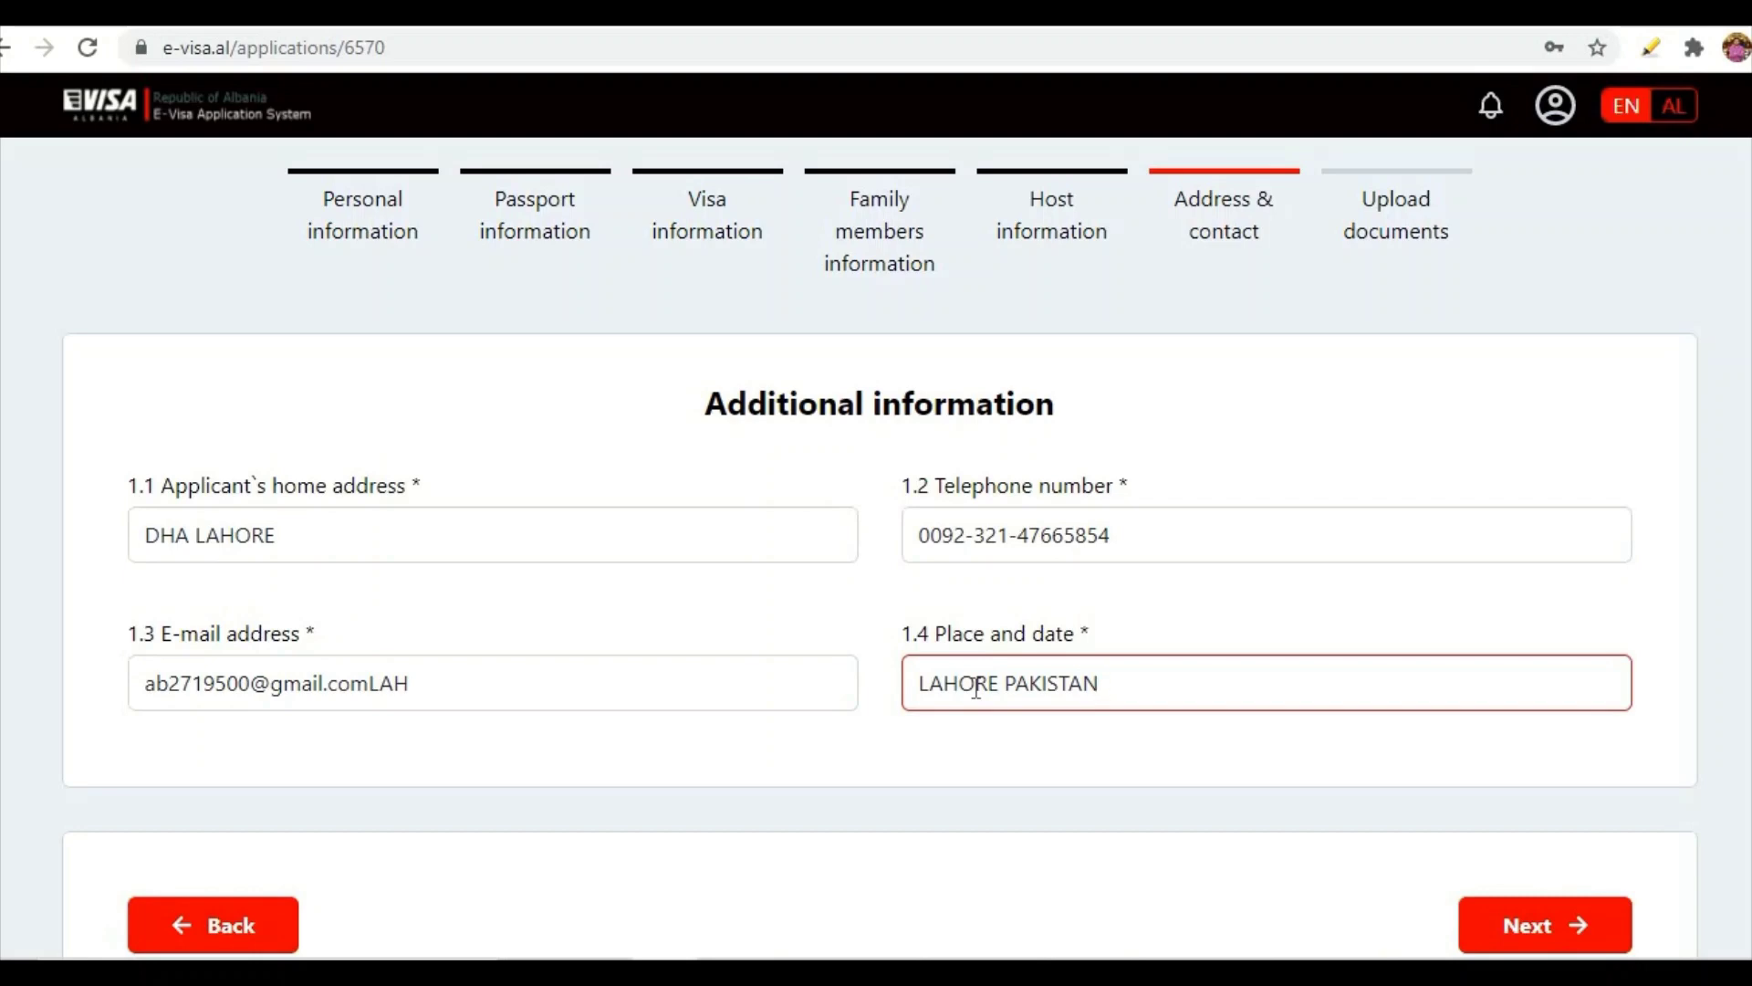
{"action": "type", "text": " 18-07-2021"}
- Submit contact details and upload alphaa.pdf from Downloads as the round-trip ticket booking
{"action": "left_click", "coordinate": [1514, 927]}
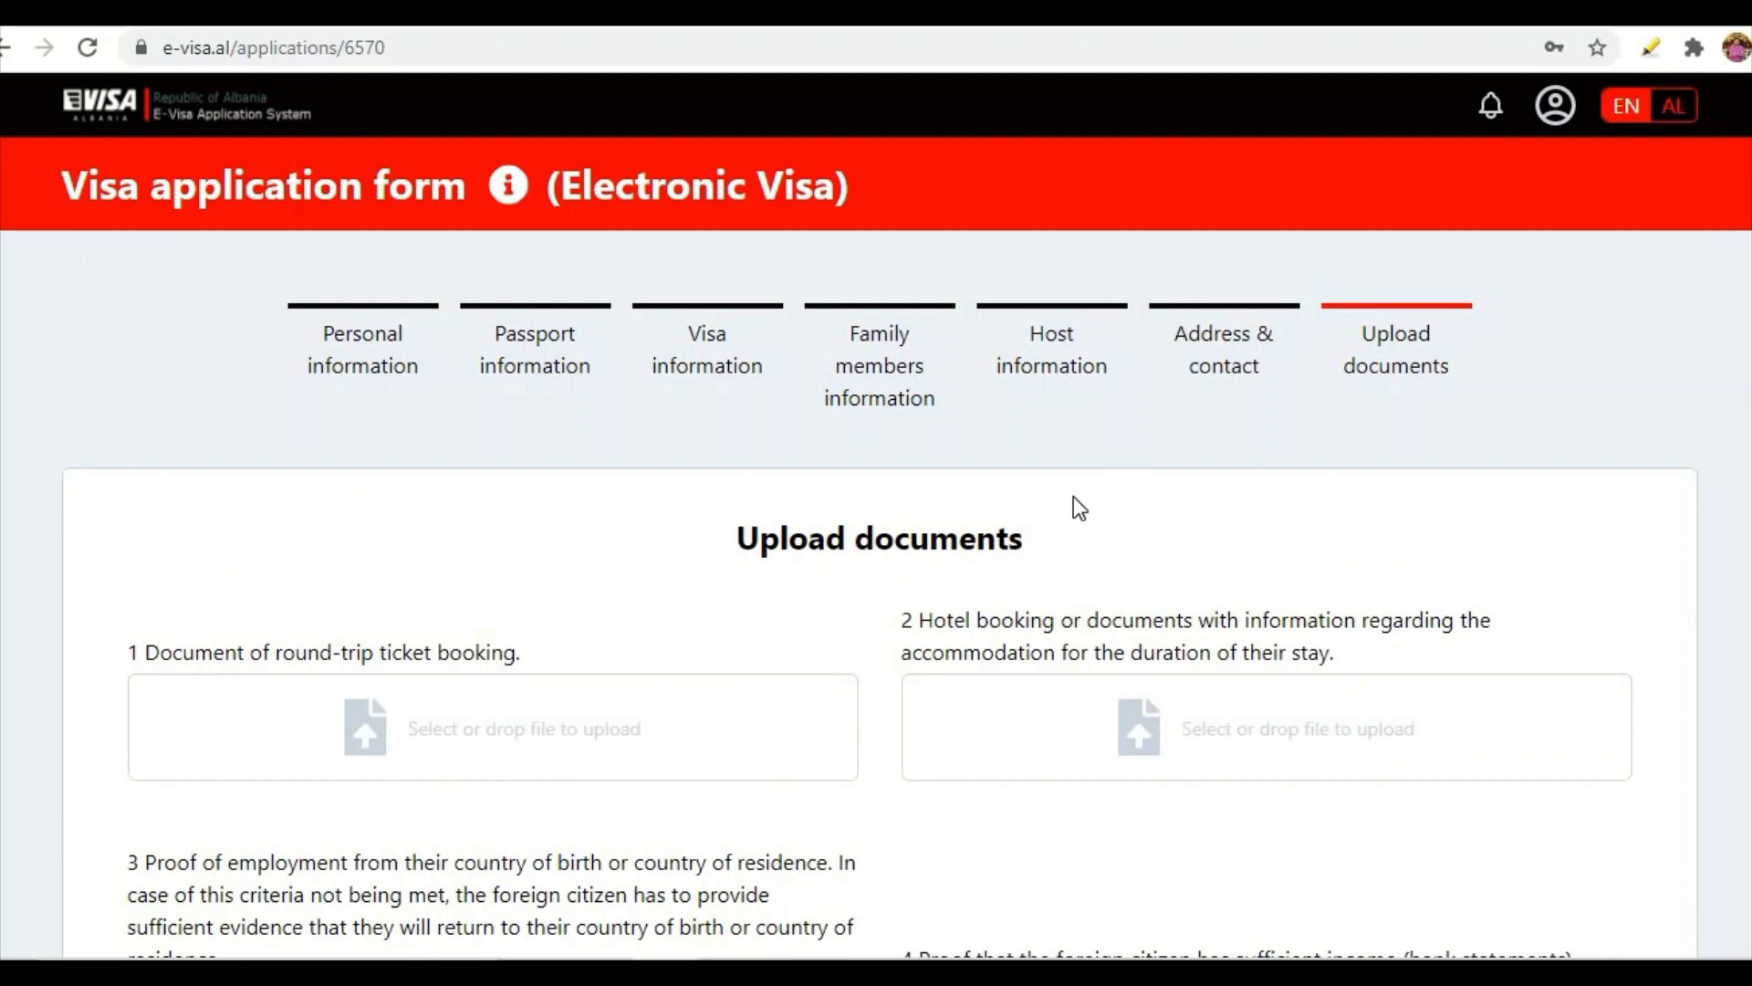
{"action": "scroll", "coordinate": [1073, 497], "scroll_direction": "down", "scroll_amount": 2}
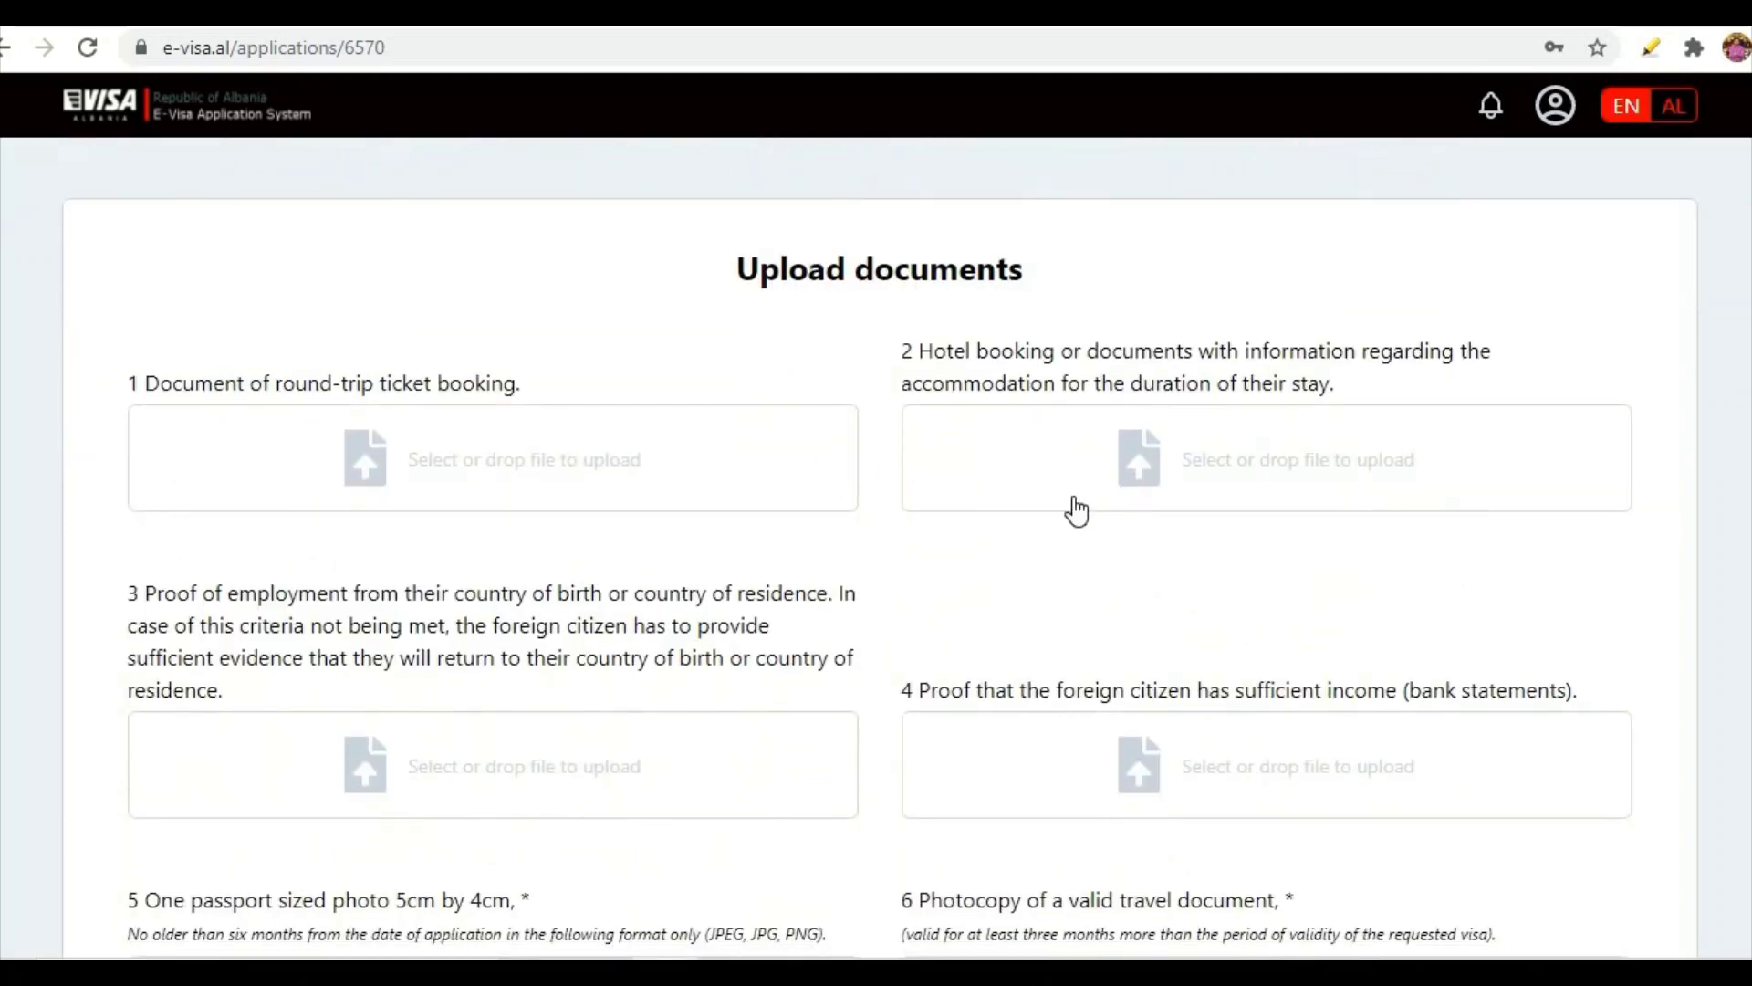
{"action": "scroll", "coordinate": [535, 633], "scroll_direction": "up", "scroll_amount": 1}
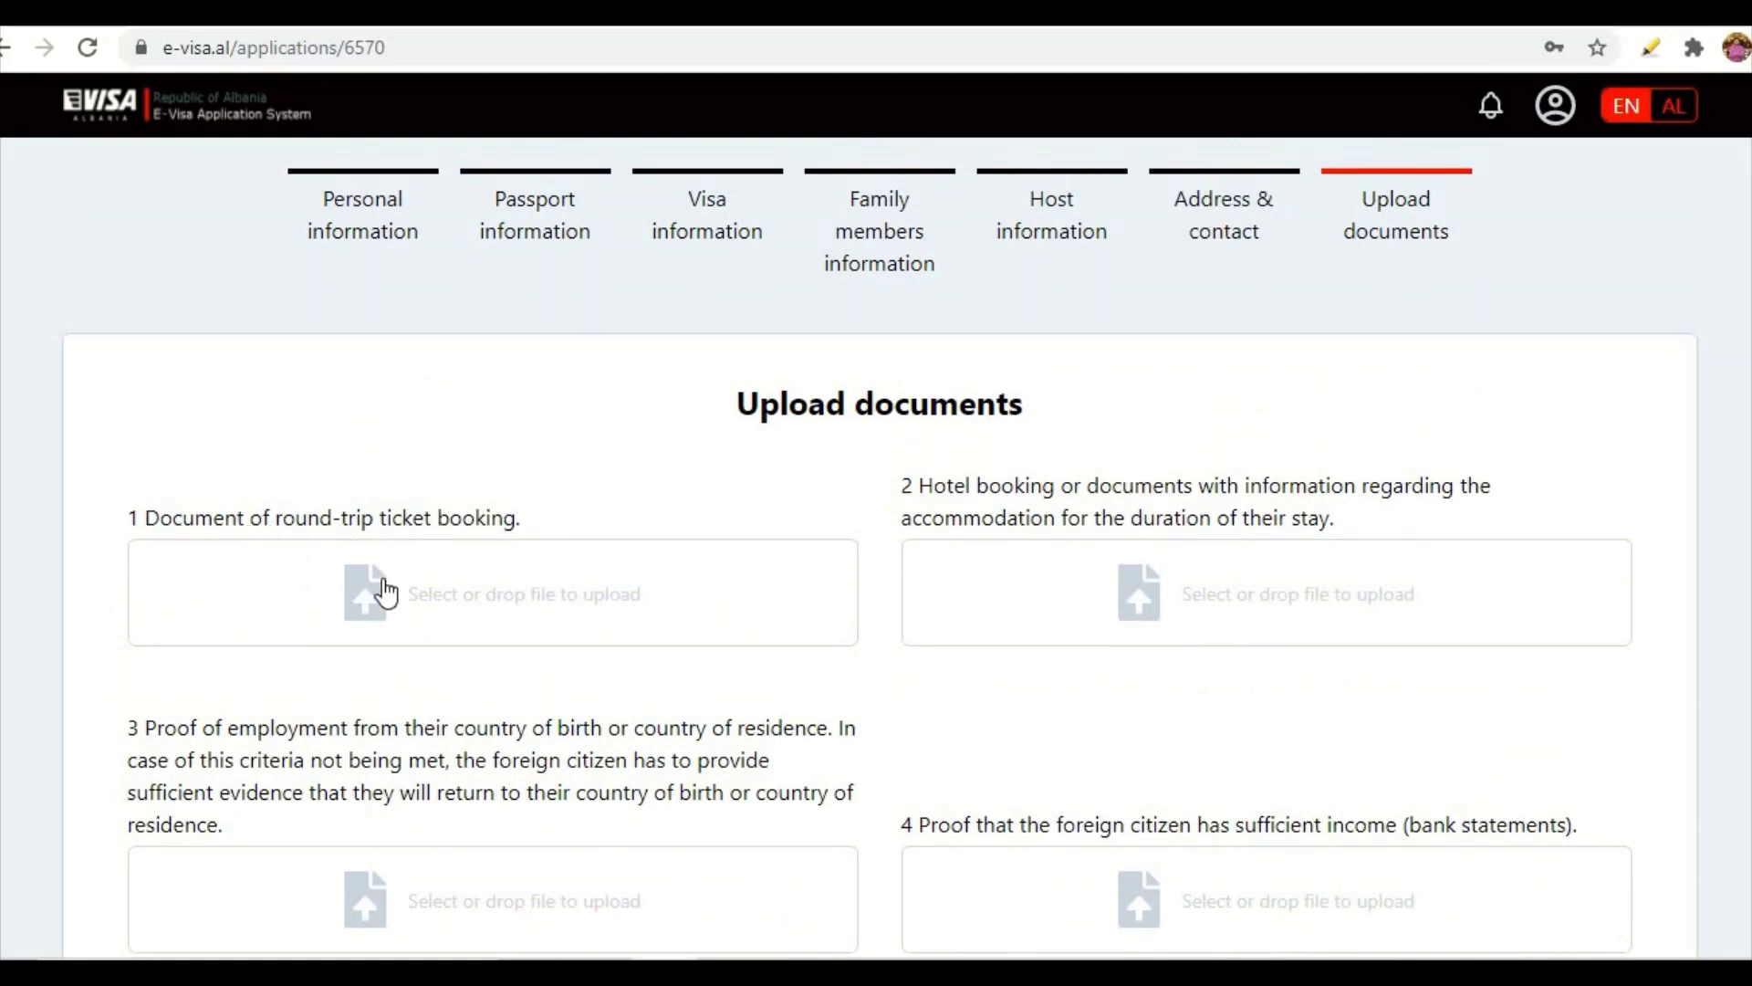
{"action": "left_click", "coordinate": [433, 578]}
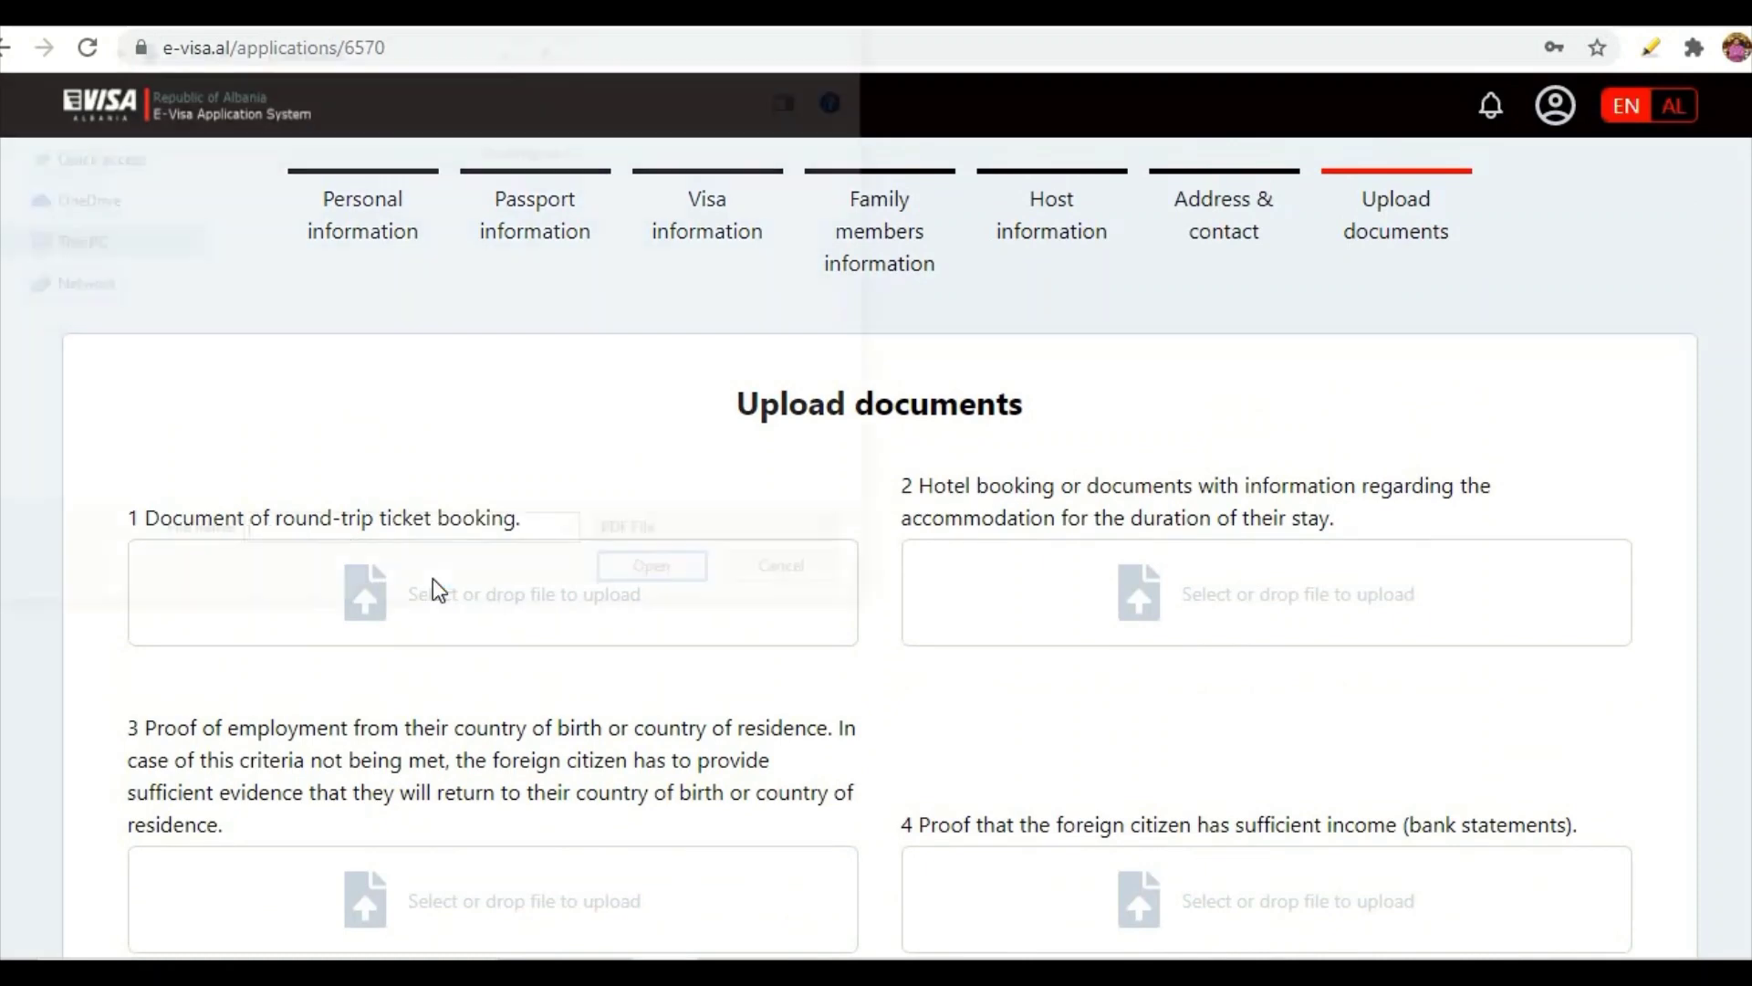
{"action": "scroll", "coordinate": [424, 360], "scroll_direction": "down", "scroll_amount": 1}
{"action": "scroll", "coordinate": [427, 354], "scroll_direction": "up", "scroll_amount": 1}
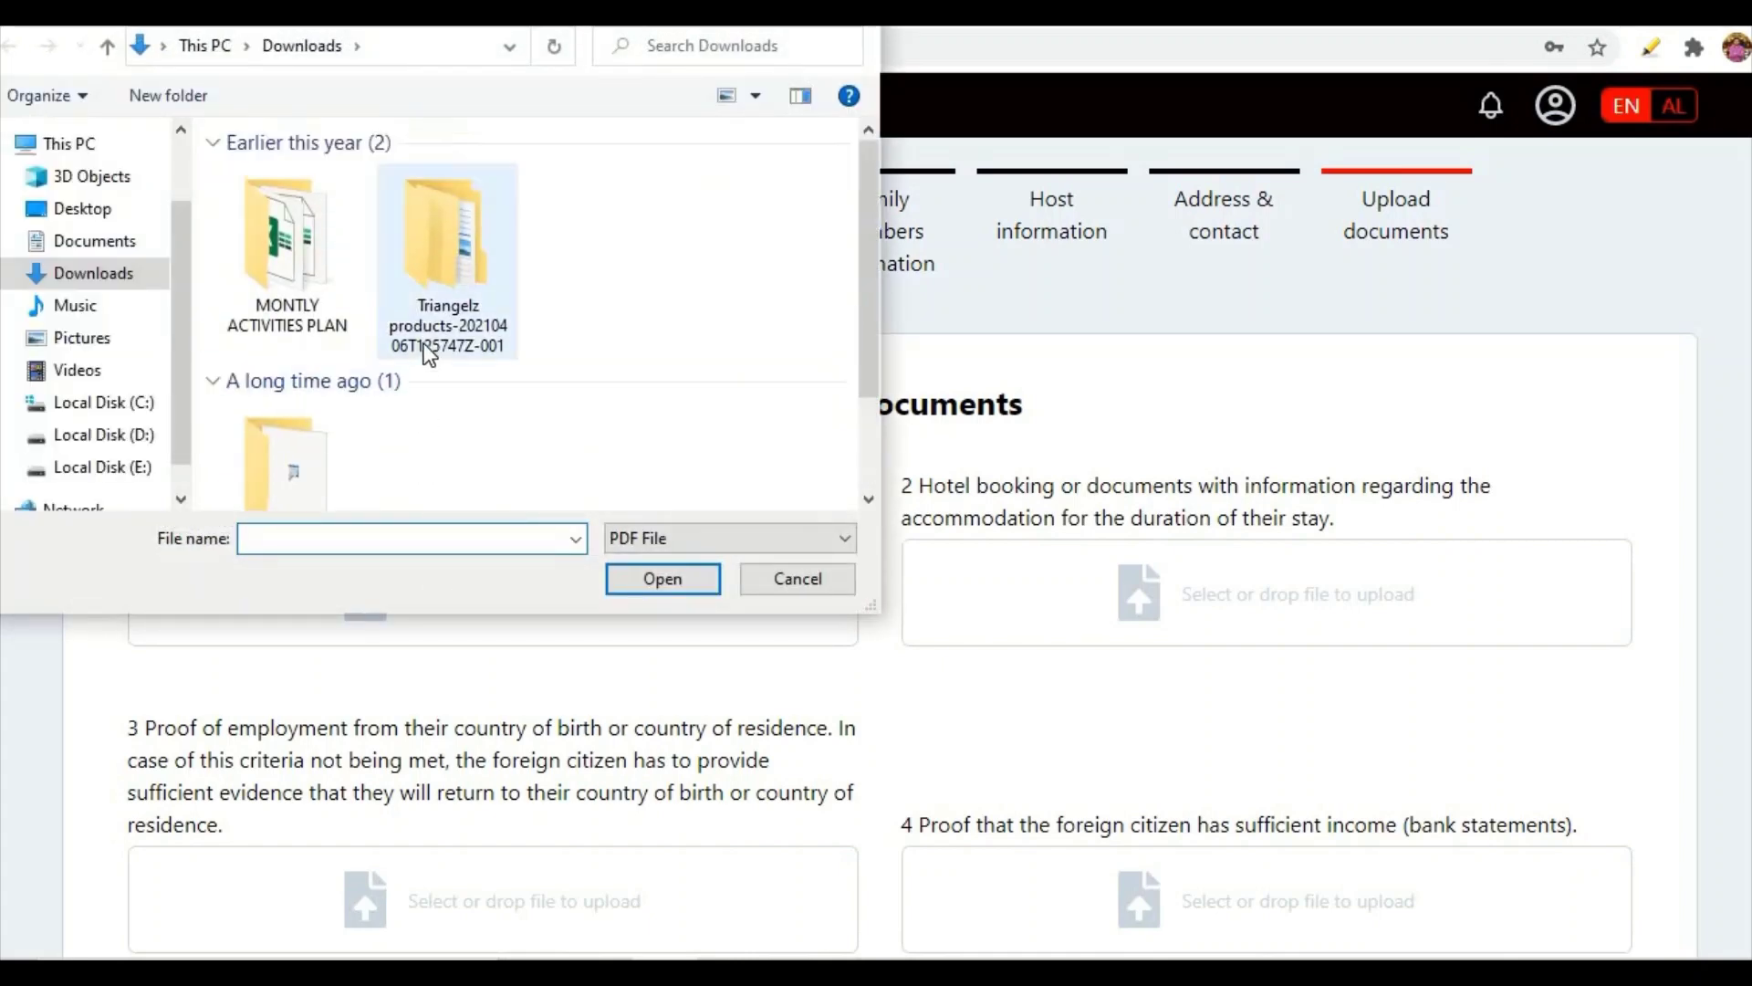
{"action": "left_click", "coordinate": [114, 281]}
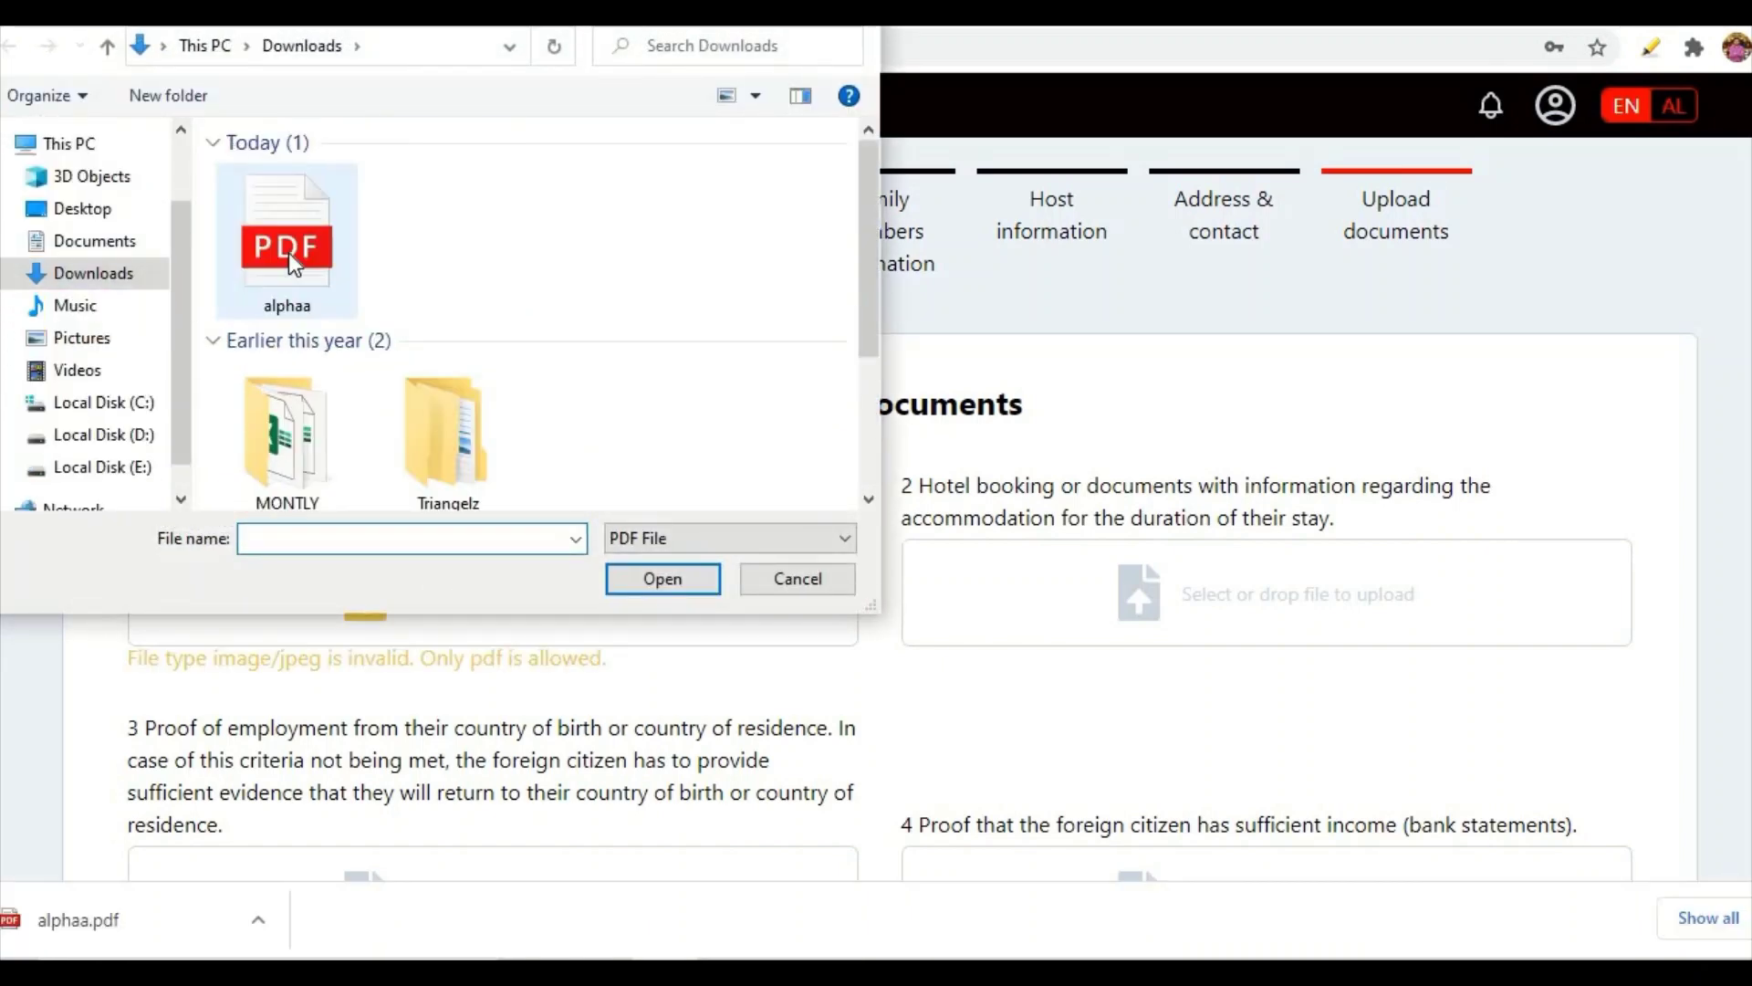
{"action": "double_click", "coordinate": [289, 252]}
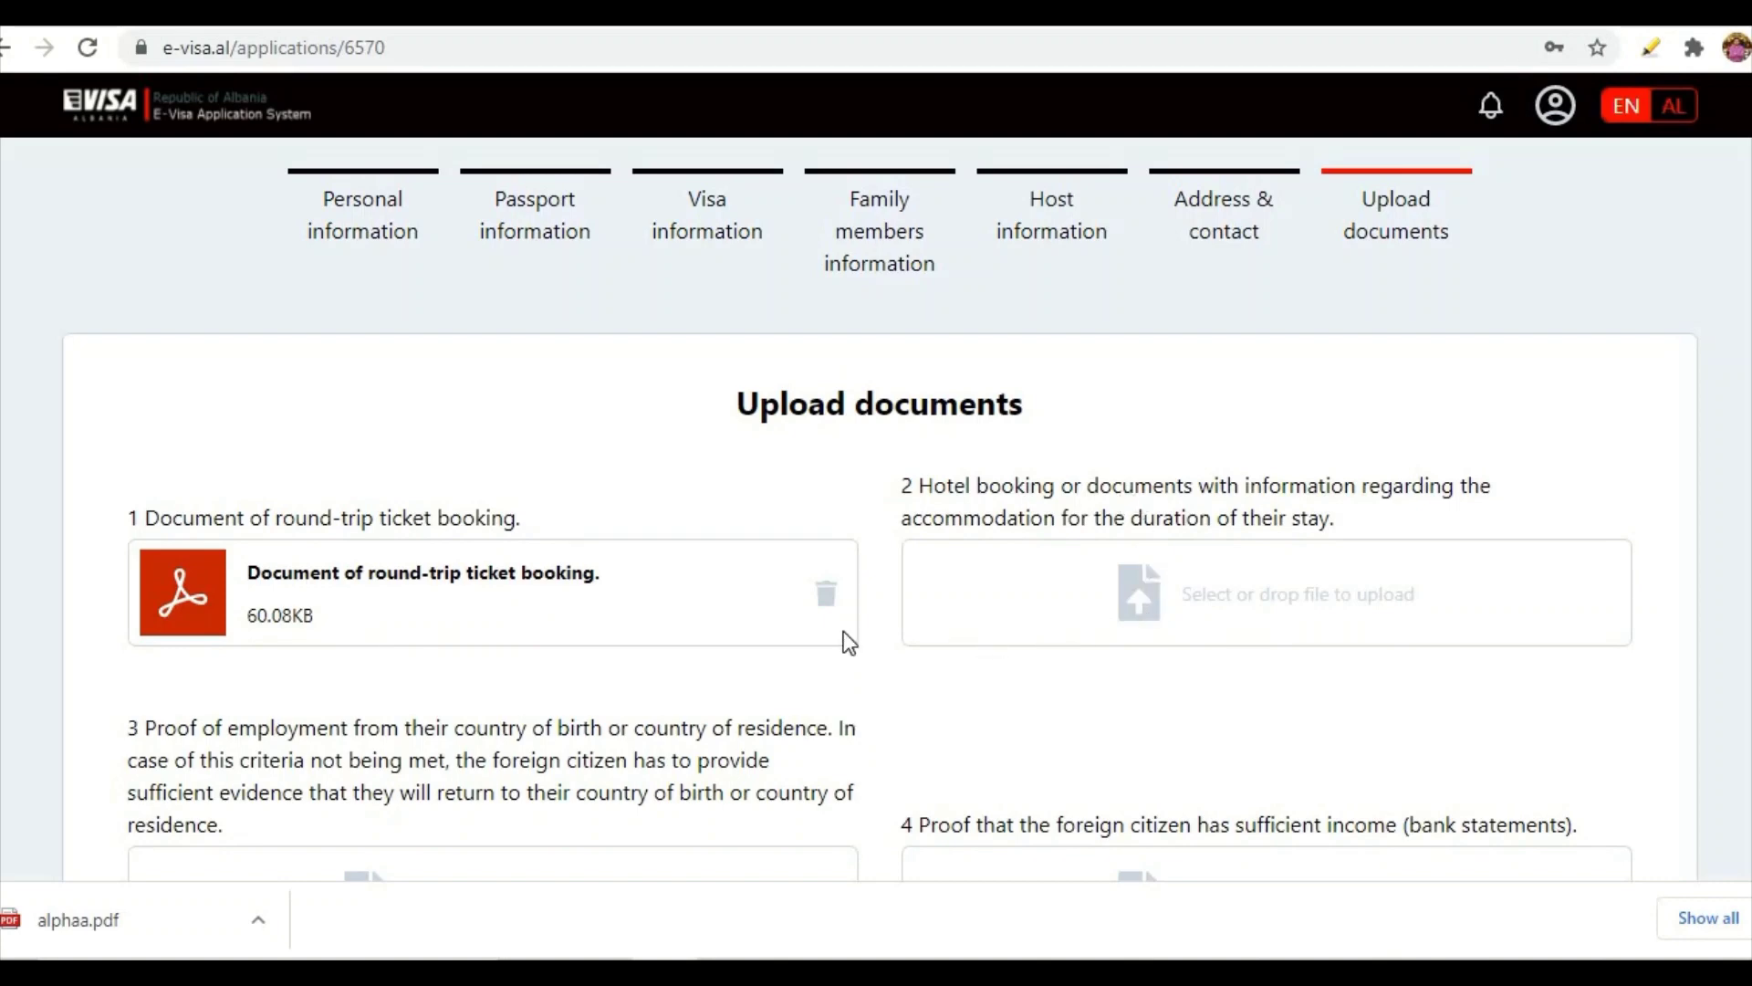
- Upload alphaa.pdf as the hotel booking document
{"action": "left_click", "coordinate": [371, 325]}
{"action": "left_click", "coordinate": [661, 575]}
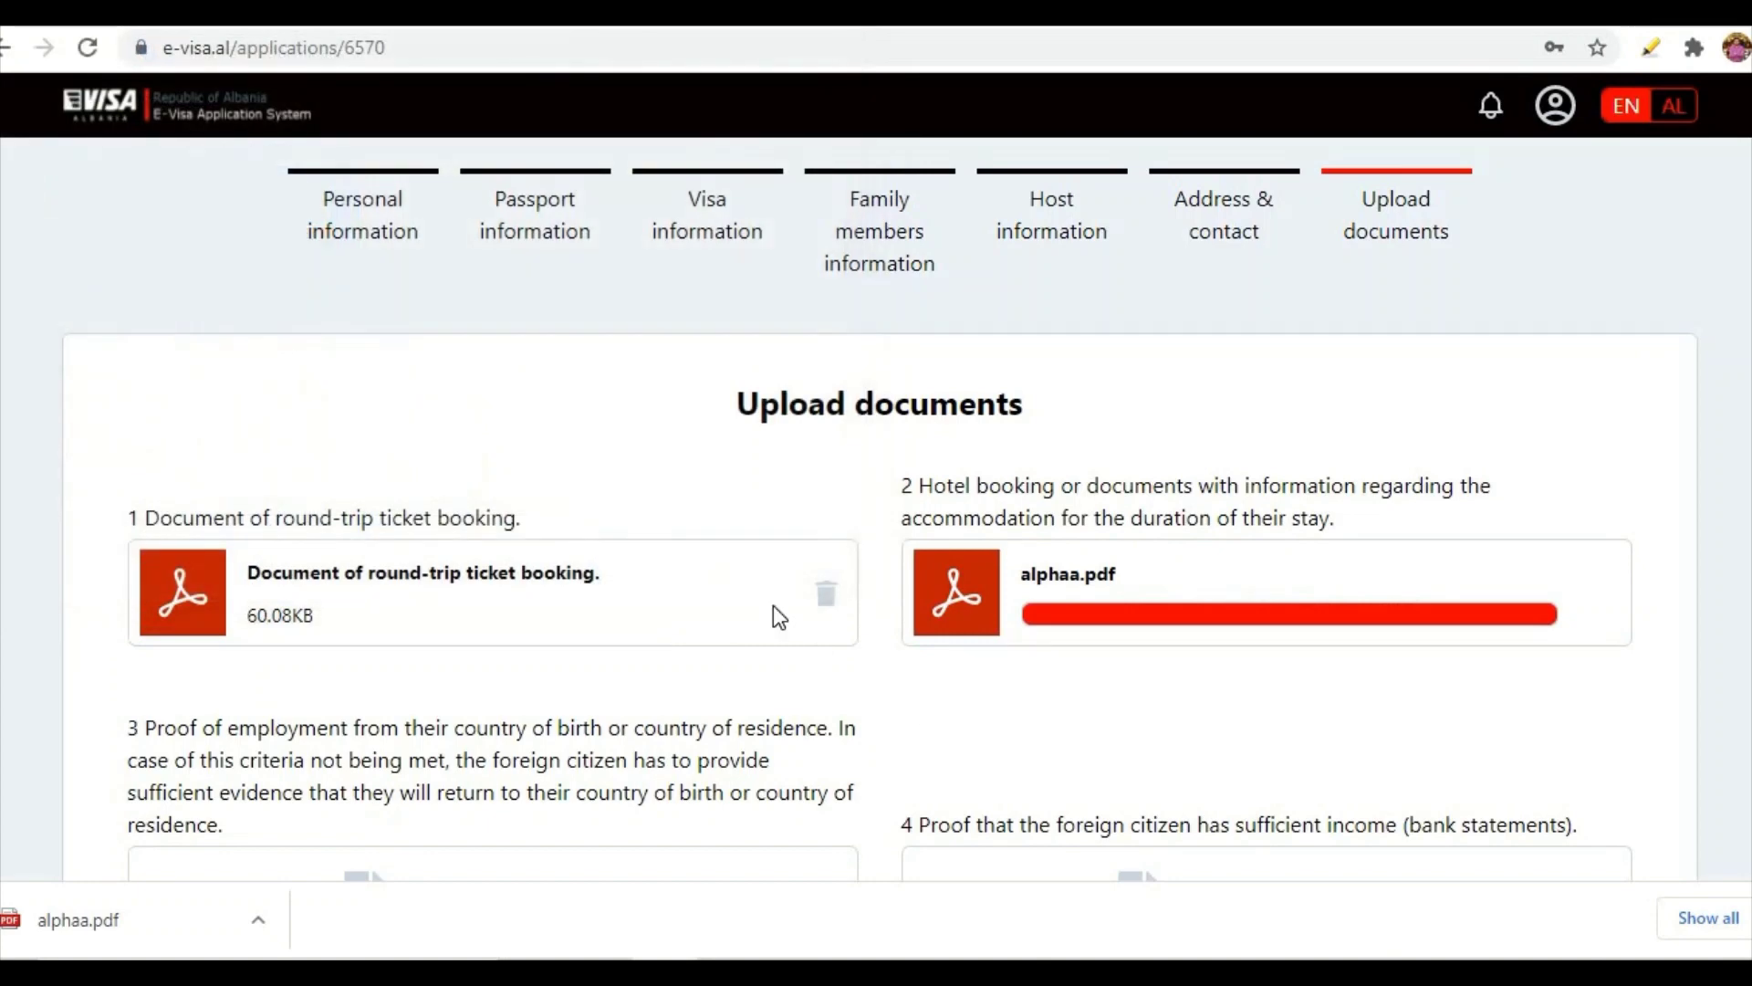
{"action": "scroll", "coordinate": [774, 605], "scroll_direction": "down", "scroll_amount": 3}
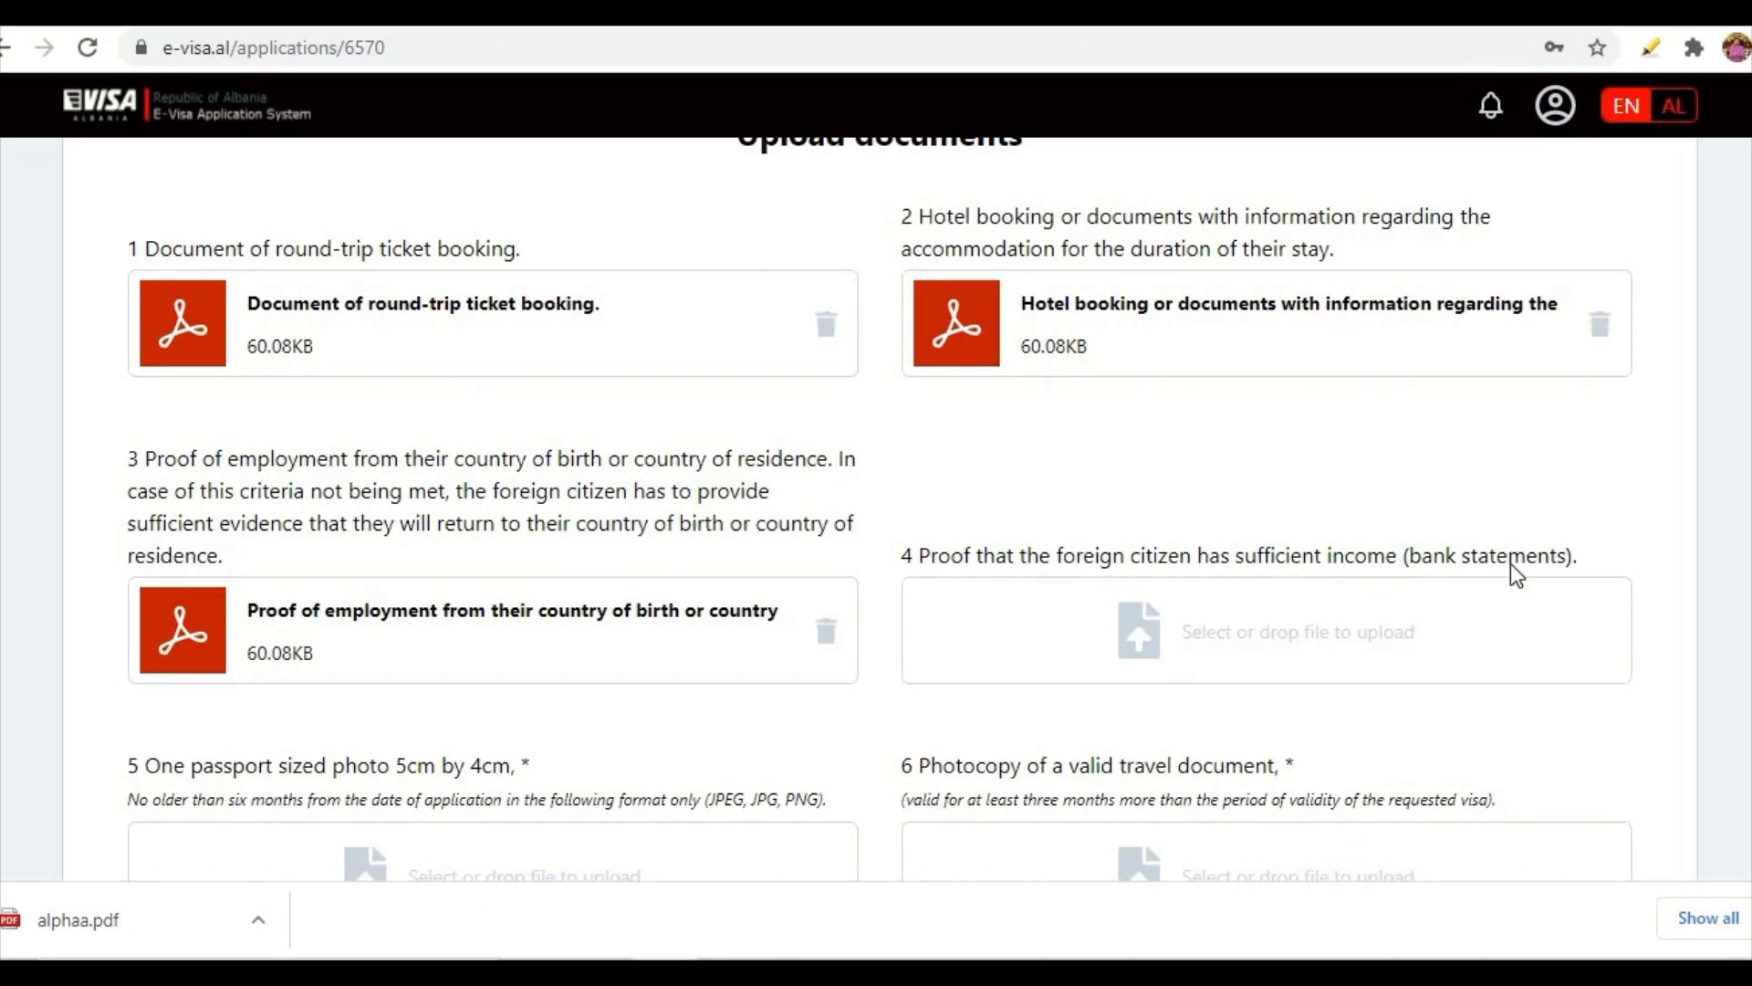
- Upload alphaa.pdf as the proof of sufficient income
{"action": "left_click", "coordinate": [1156, 664]}
{"action": "left_click", "coordinate": [322, 260]}
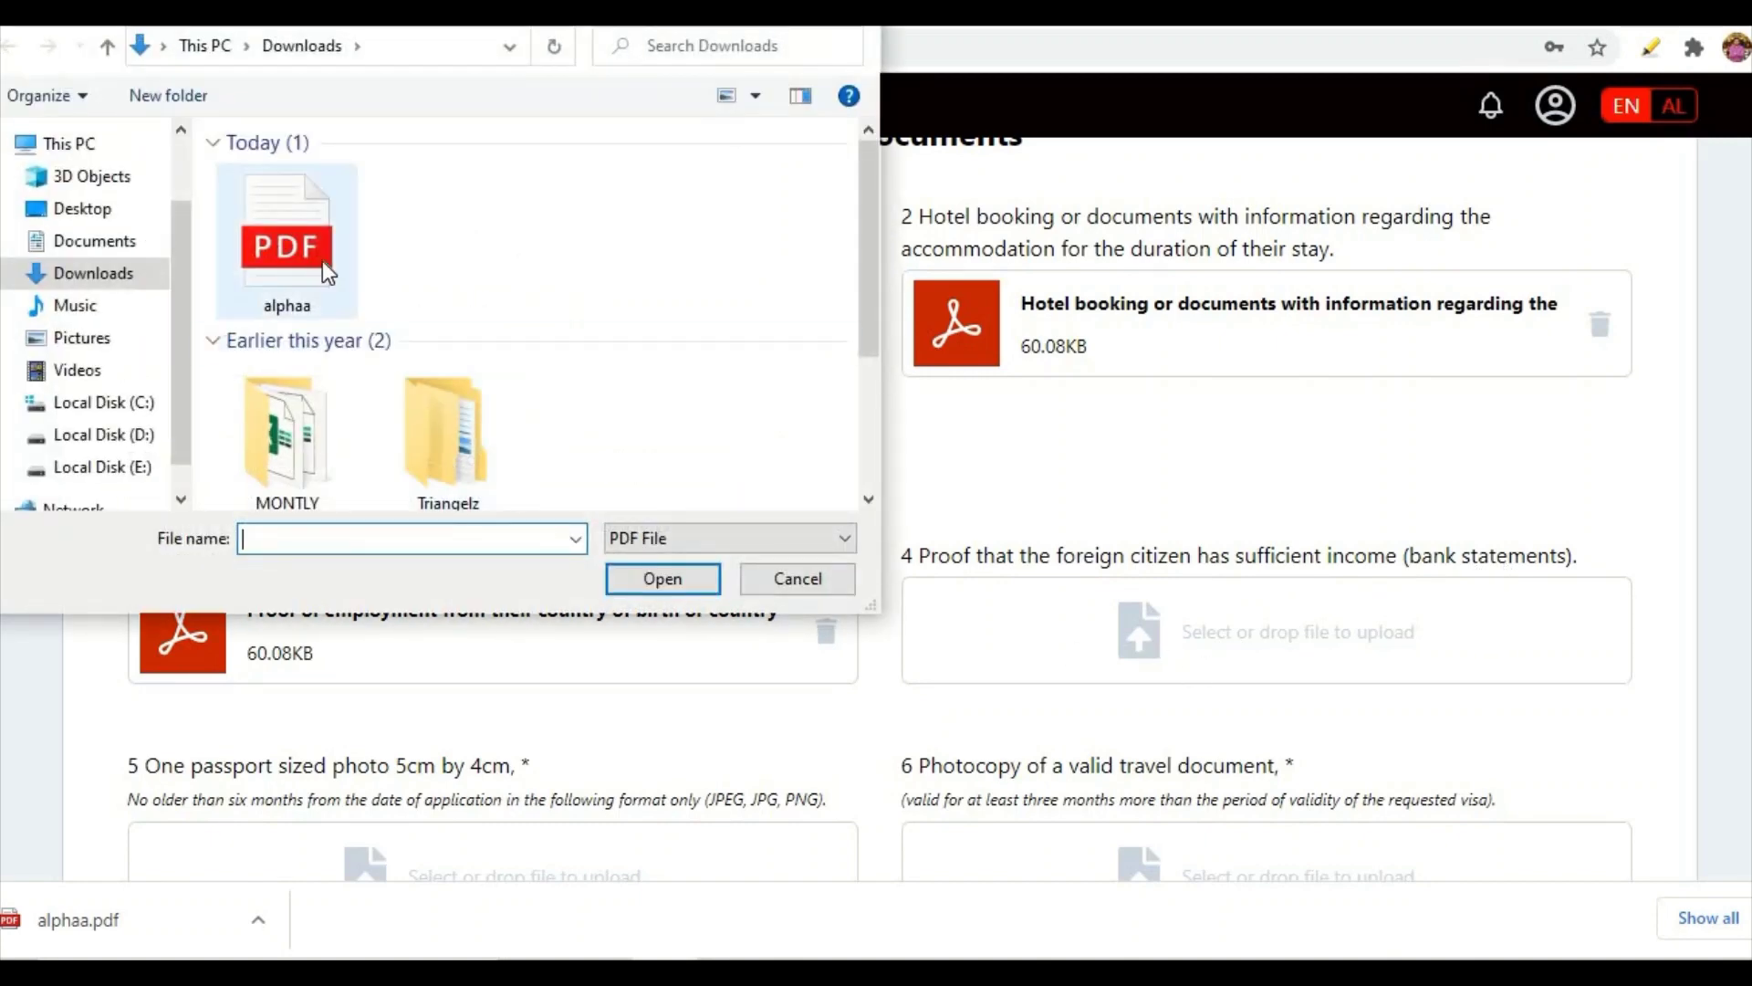
{"action": "left_click", "coordinate": [621, 566]}
{"action": "scroll", "coordinate": [620, 566], "scroll_direction": "down", "scroll_amount": 3}
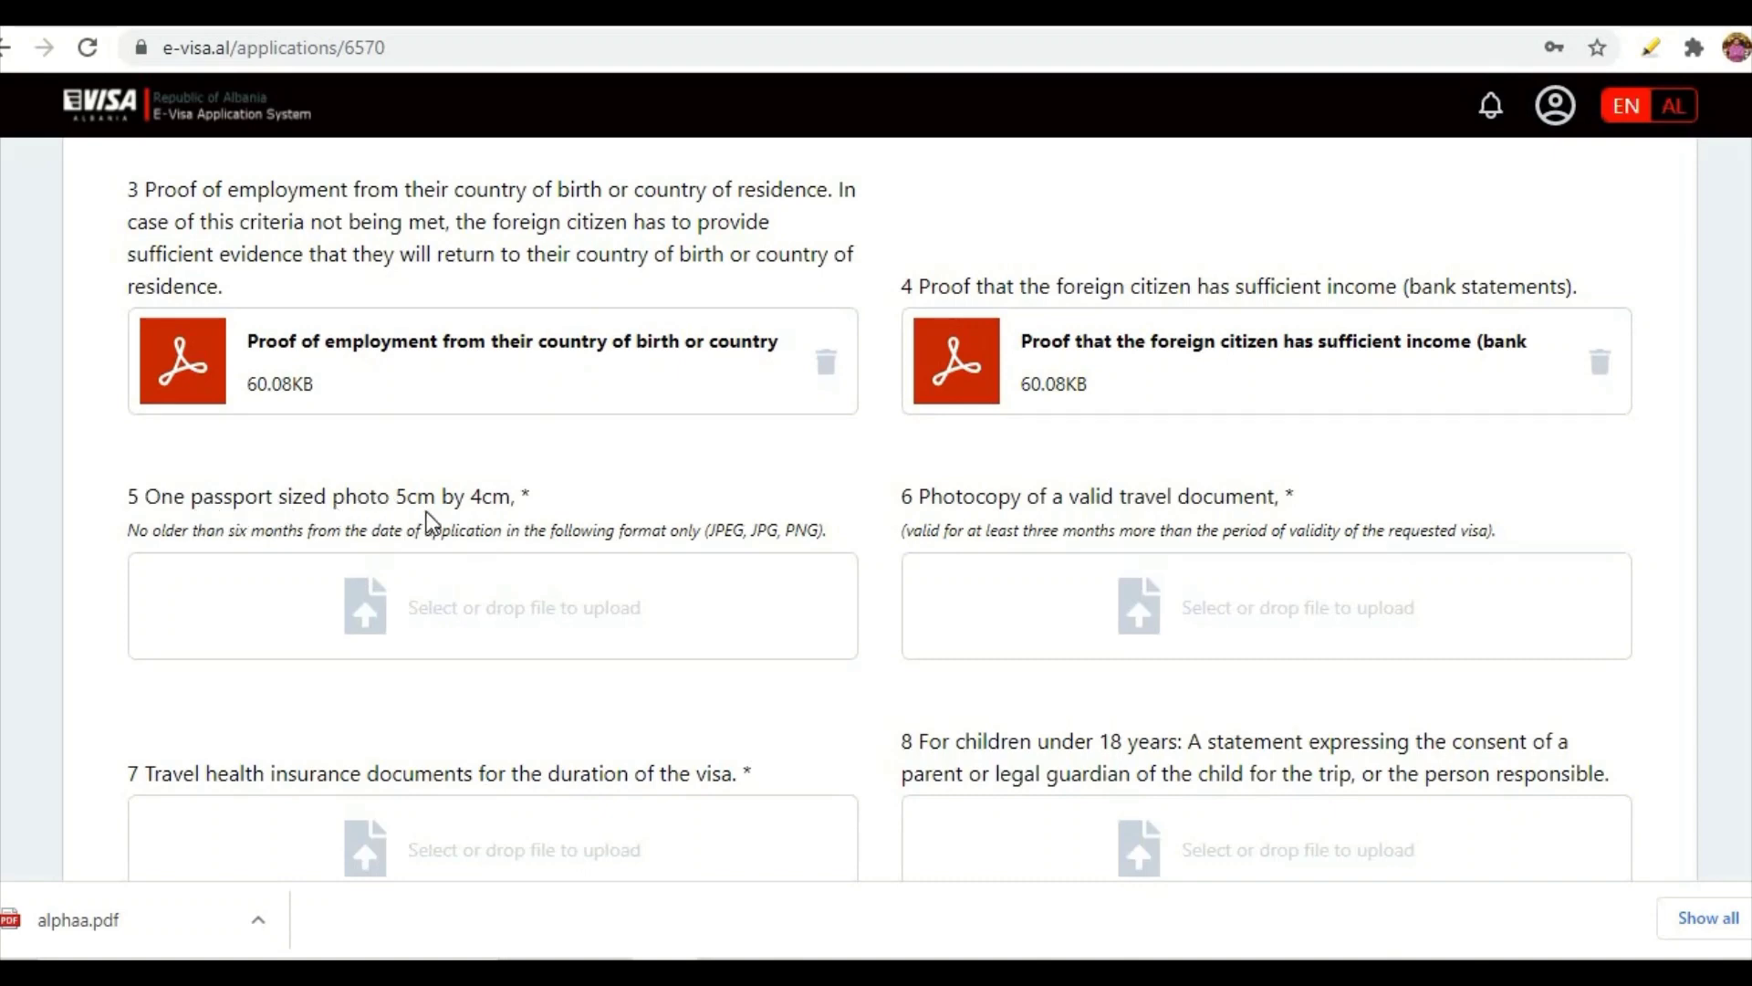
- Upload the passport photo, crop it over the face, and confirm
{"action": "left_click", "coordinate": [369, 609]}
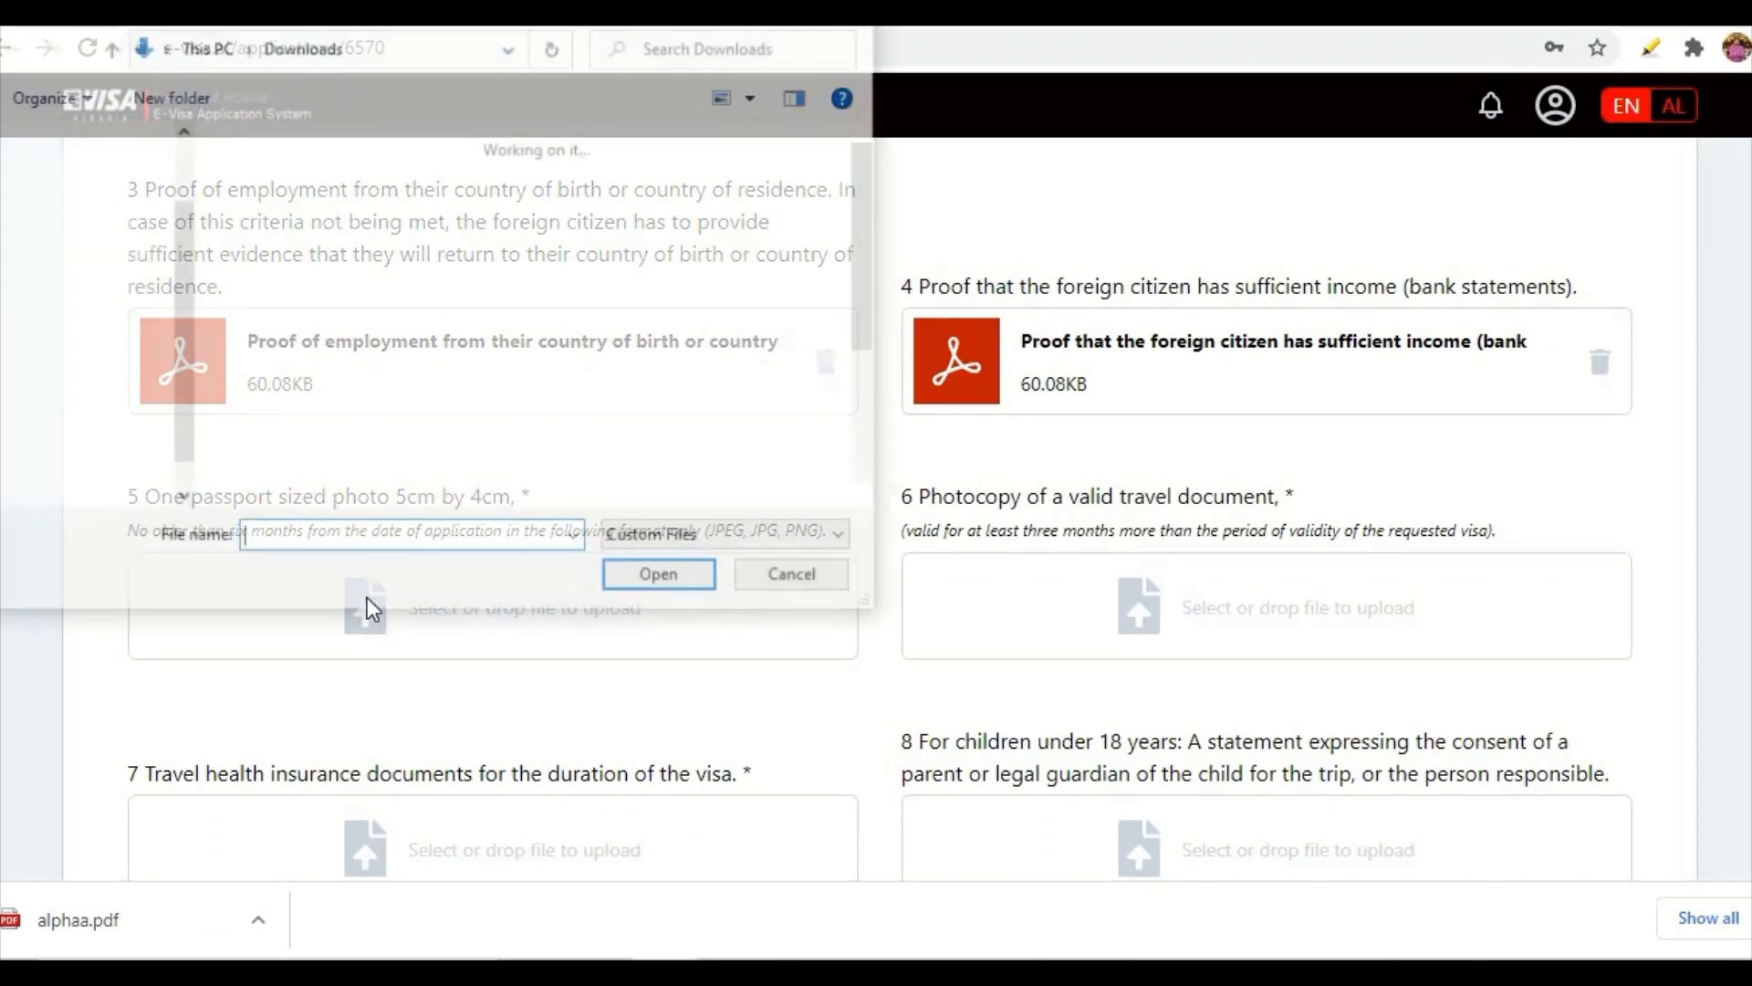
{"action": "scroll", "coordinate": [474, 264], "scroll_direction": "down", "scroll_amount": 2}
{"action": "double_click", "coordinate": [433, 407]}
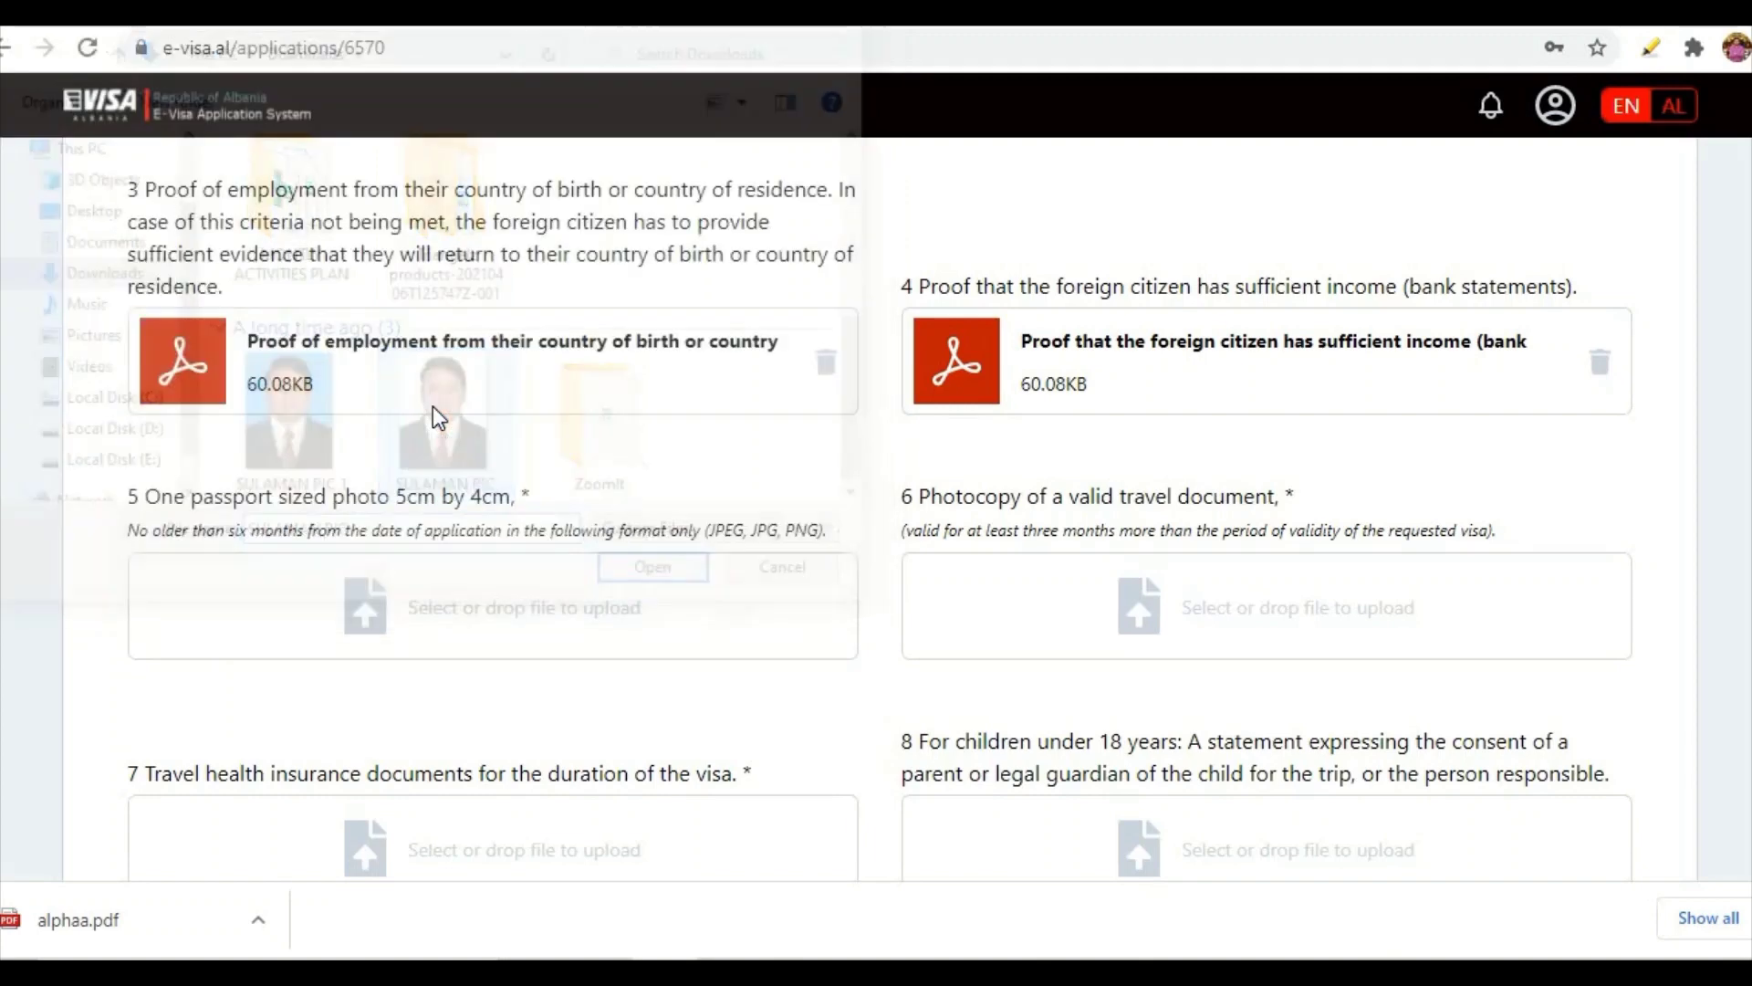
{"action": "left_click_drag", "start_coordinate": [813, 457], "coordinate": [824, 369]}
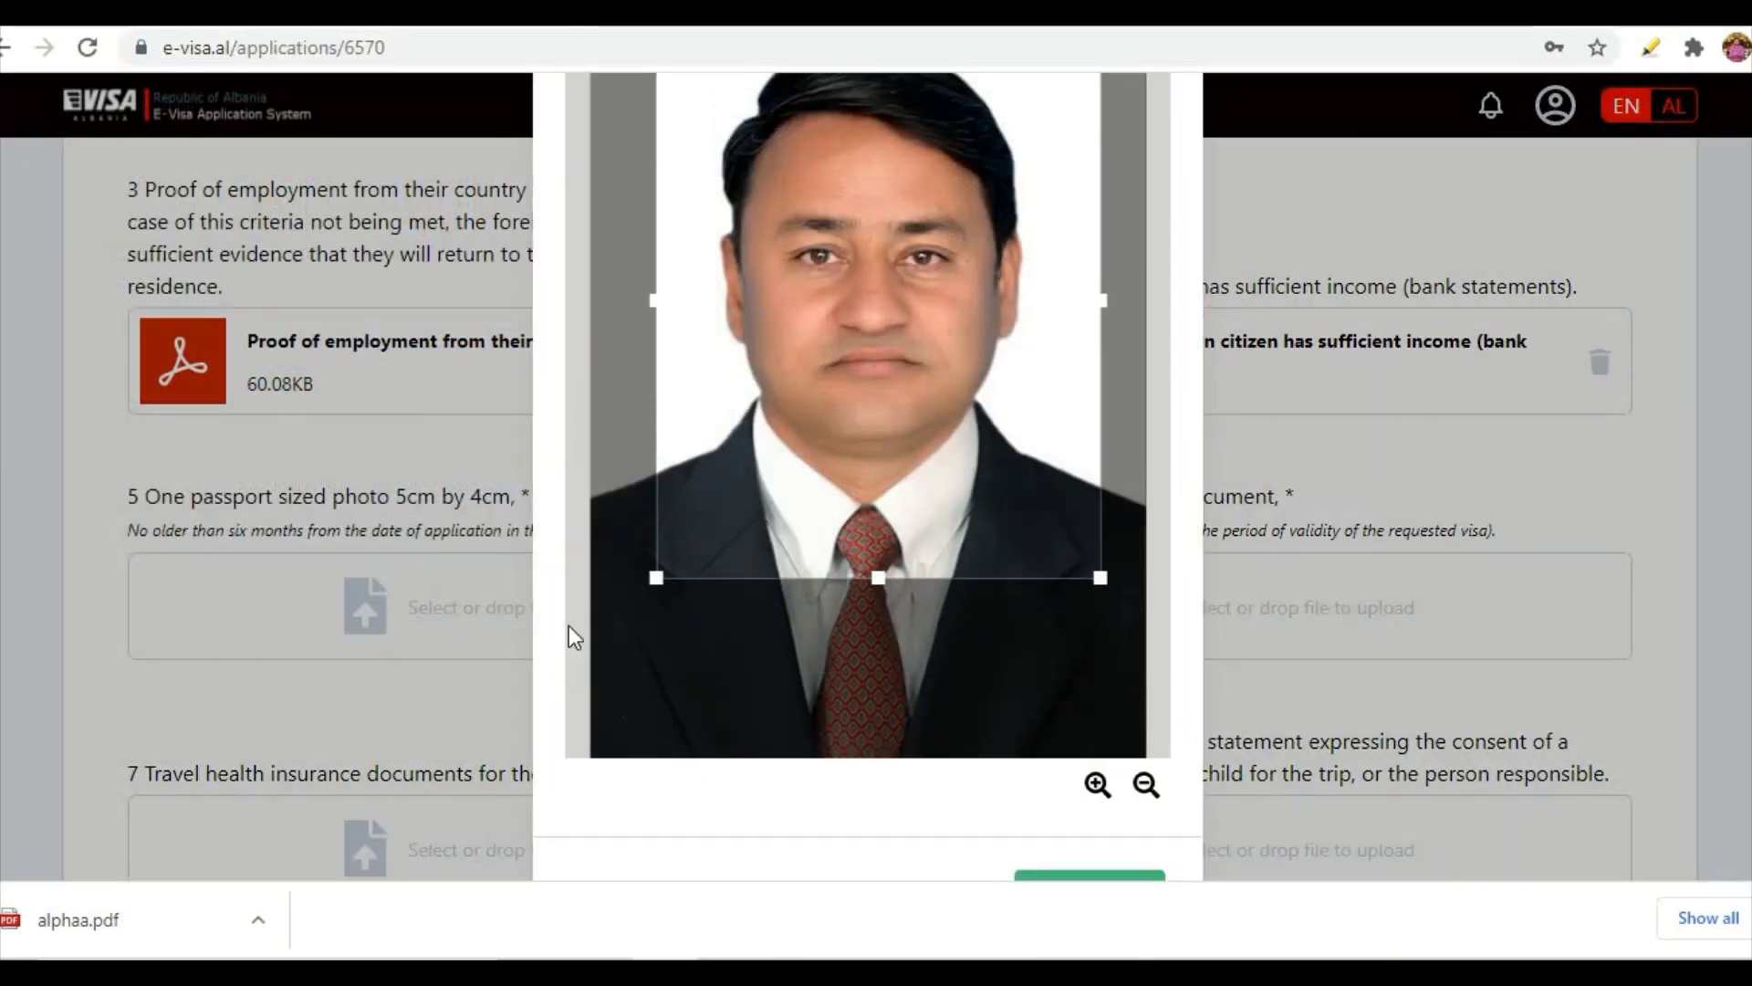
{"action": "scroll", "coordinate": [568, 626], "scroll_direction": "down", "scroll_amount": 1}
{"action": "left_click", "coordinate": [1104, 778]}
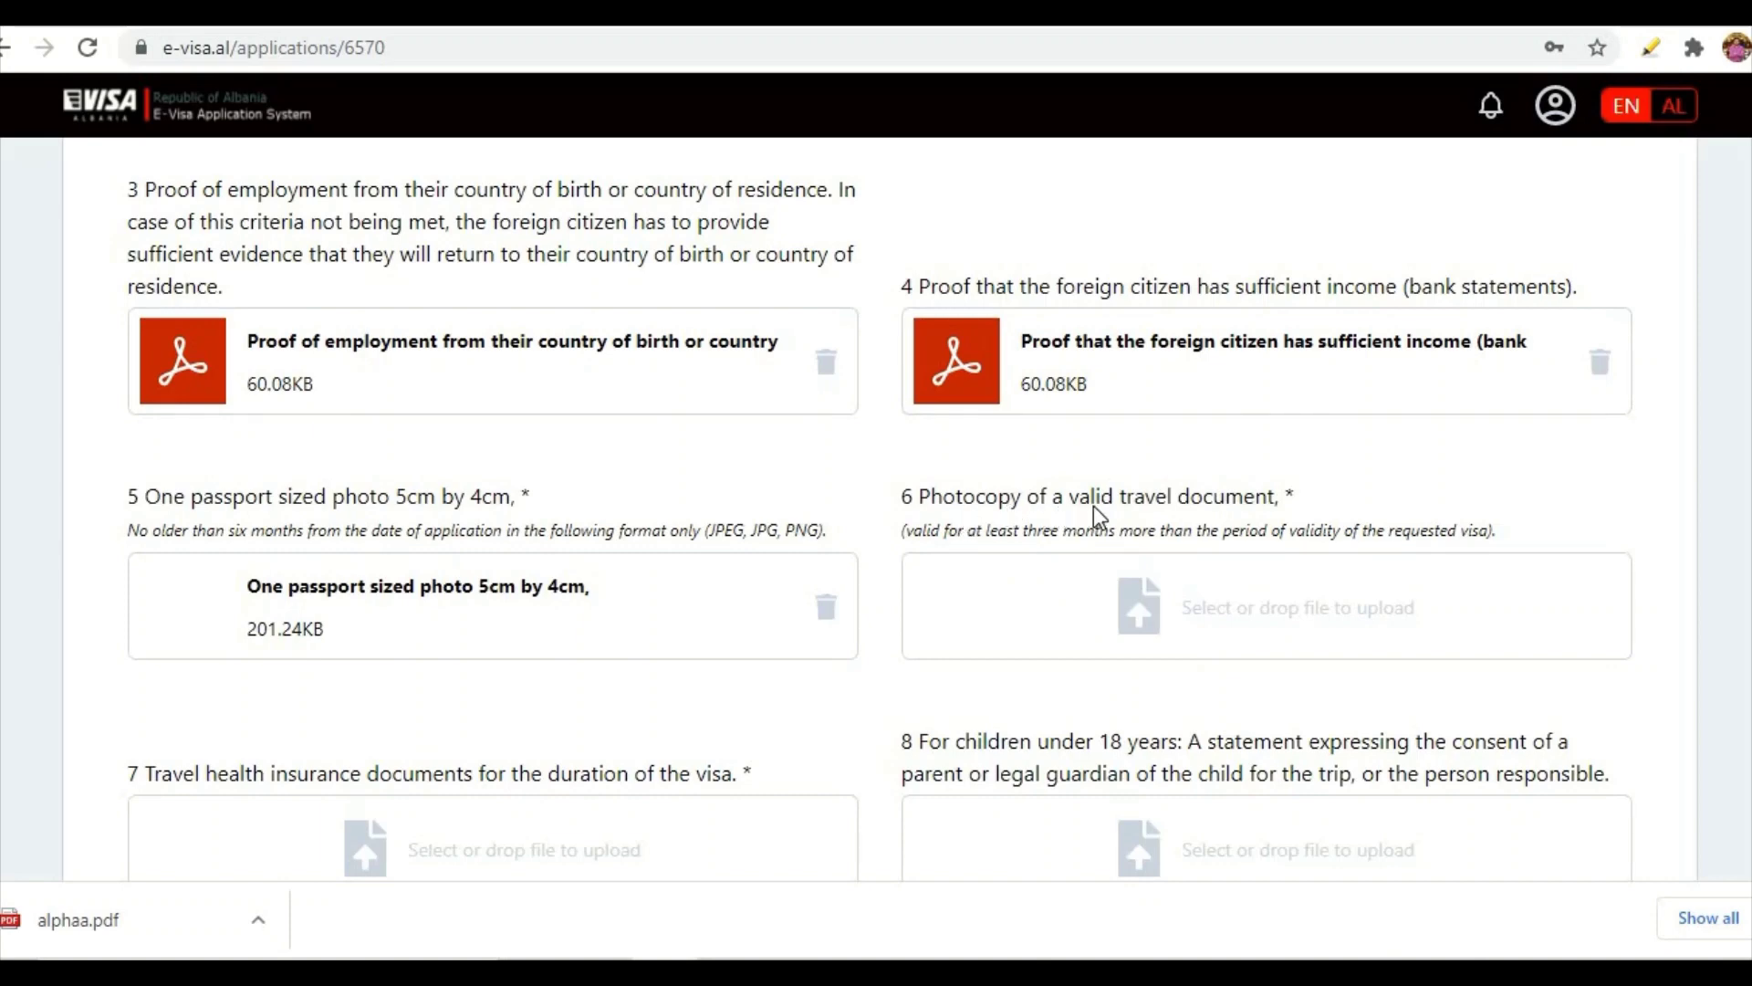
- Upload alphaa.pdf as the travel document photocopy
{"action": "left_click", "coordinate": [1151, 609]}
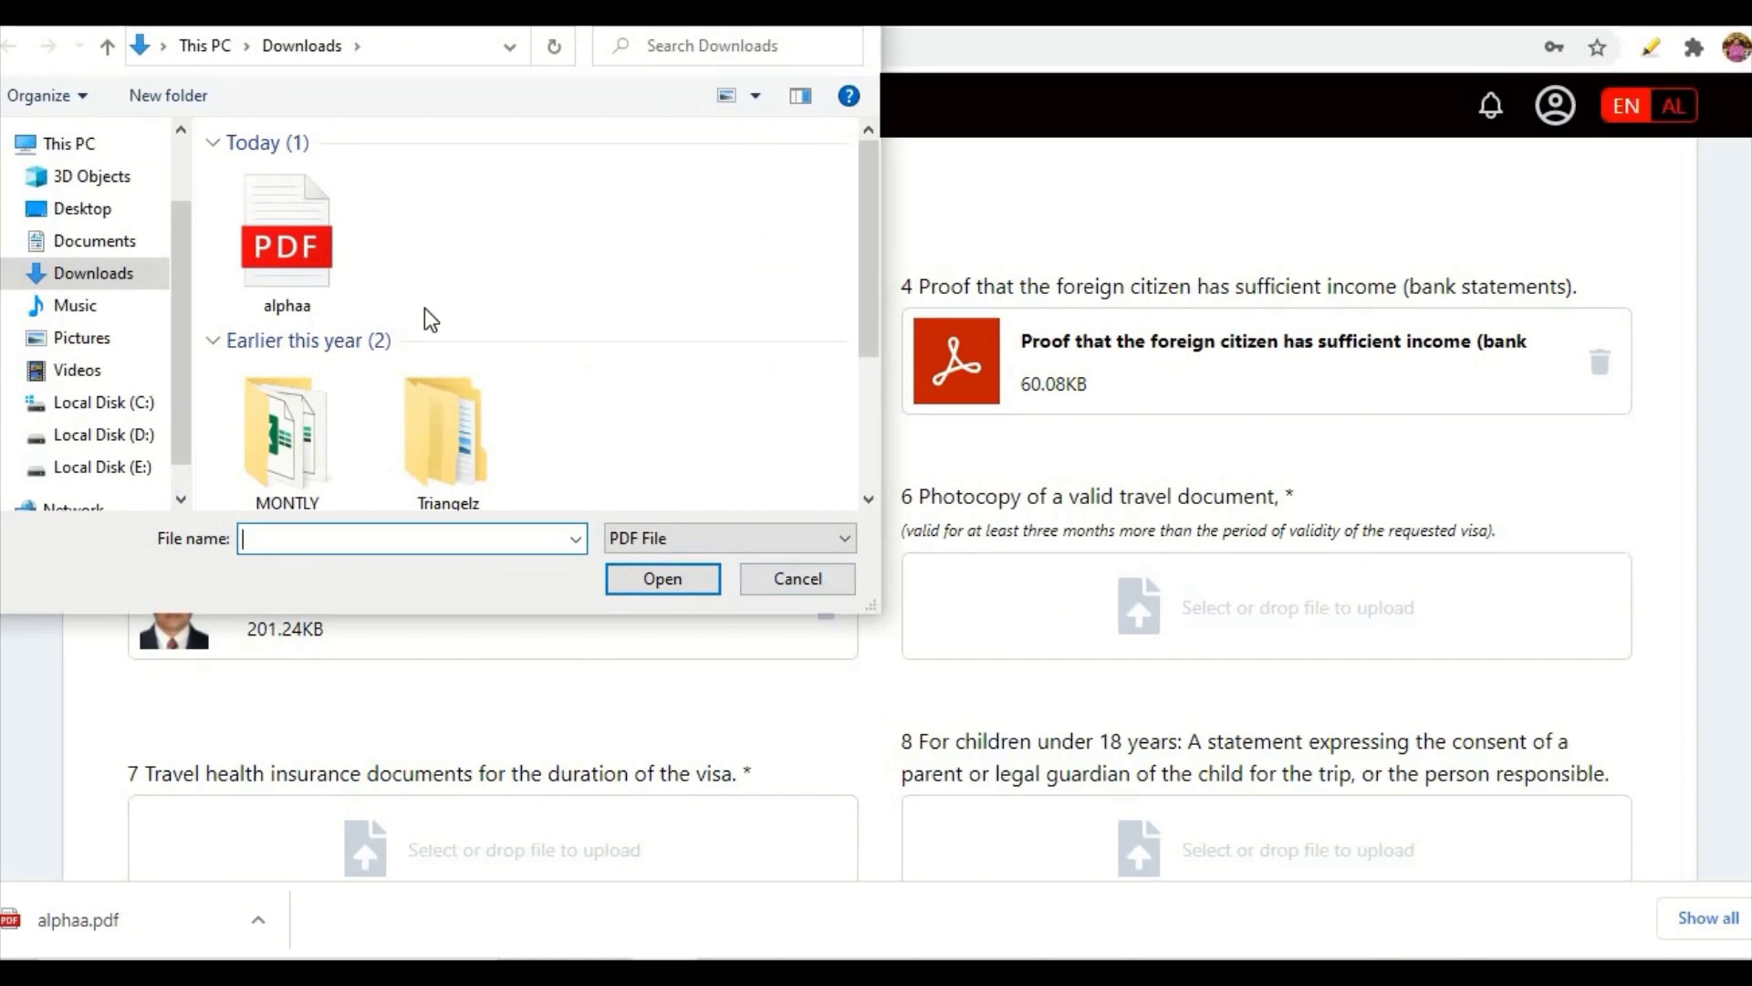
{"action": "scroll", "coordinate": [526, 306], "scroll_direction": "down", "scroll_amount": 2}
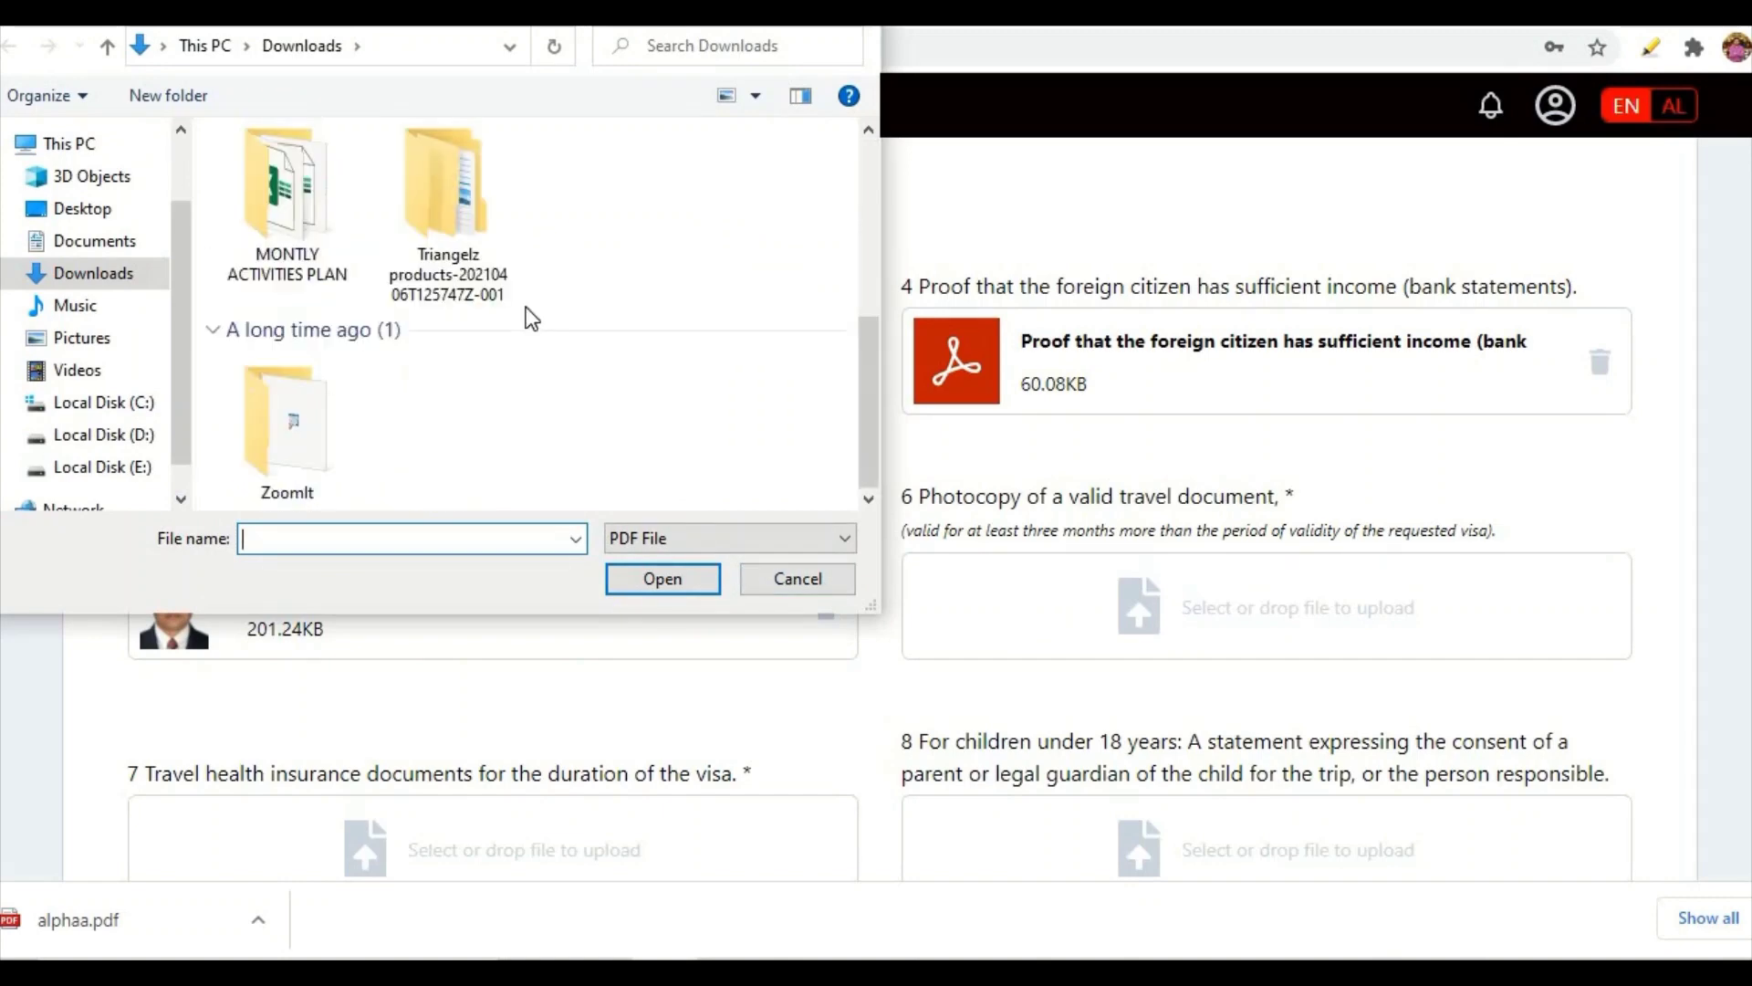
{"action": "scroll", "coordinate": [525, 307], "scroll_direction": "up", "scroll_amount": 1}
{"action": "scroll", "coordinate": [525, 306], "scroll_direction": "down", "scroll_amount": 1}
{"action": "scroll", "coordinate": [531, 318], "scroll_direction": "up", "scroll_amount": 3}
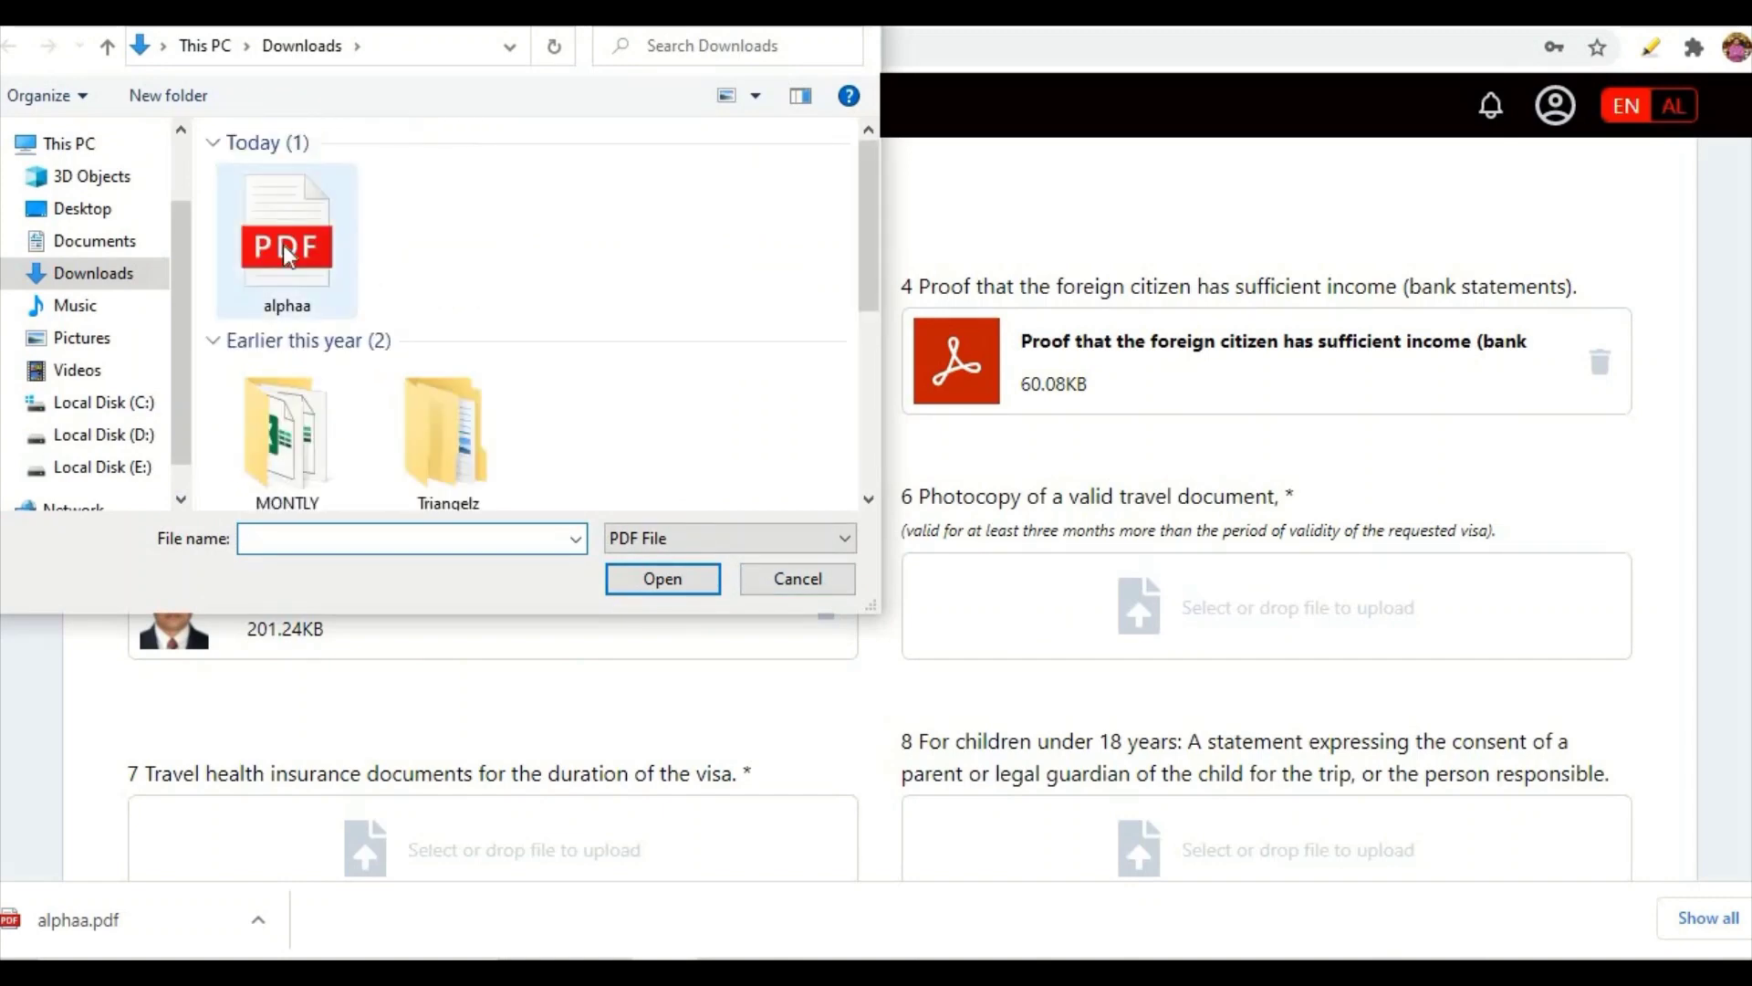
{"action": "double_click", "coordinate": [285, 245]}
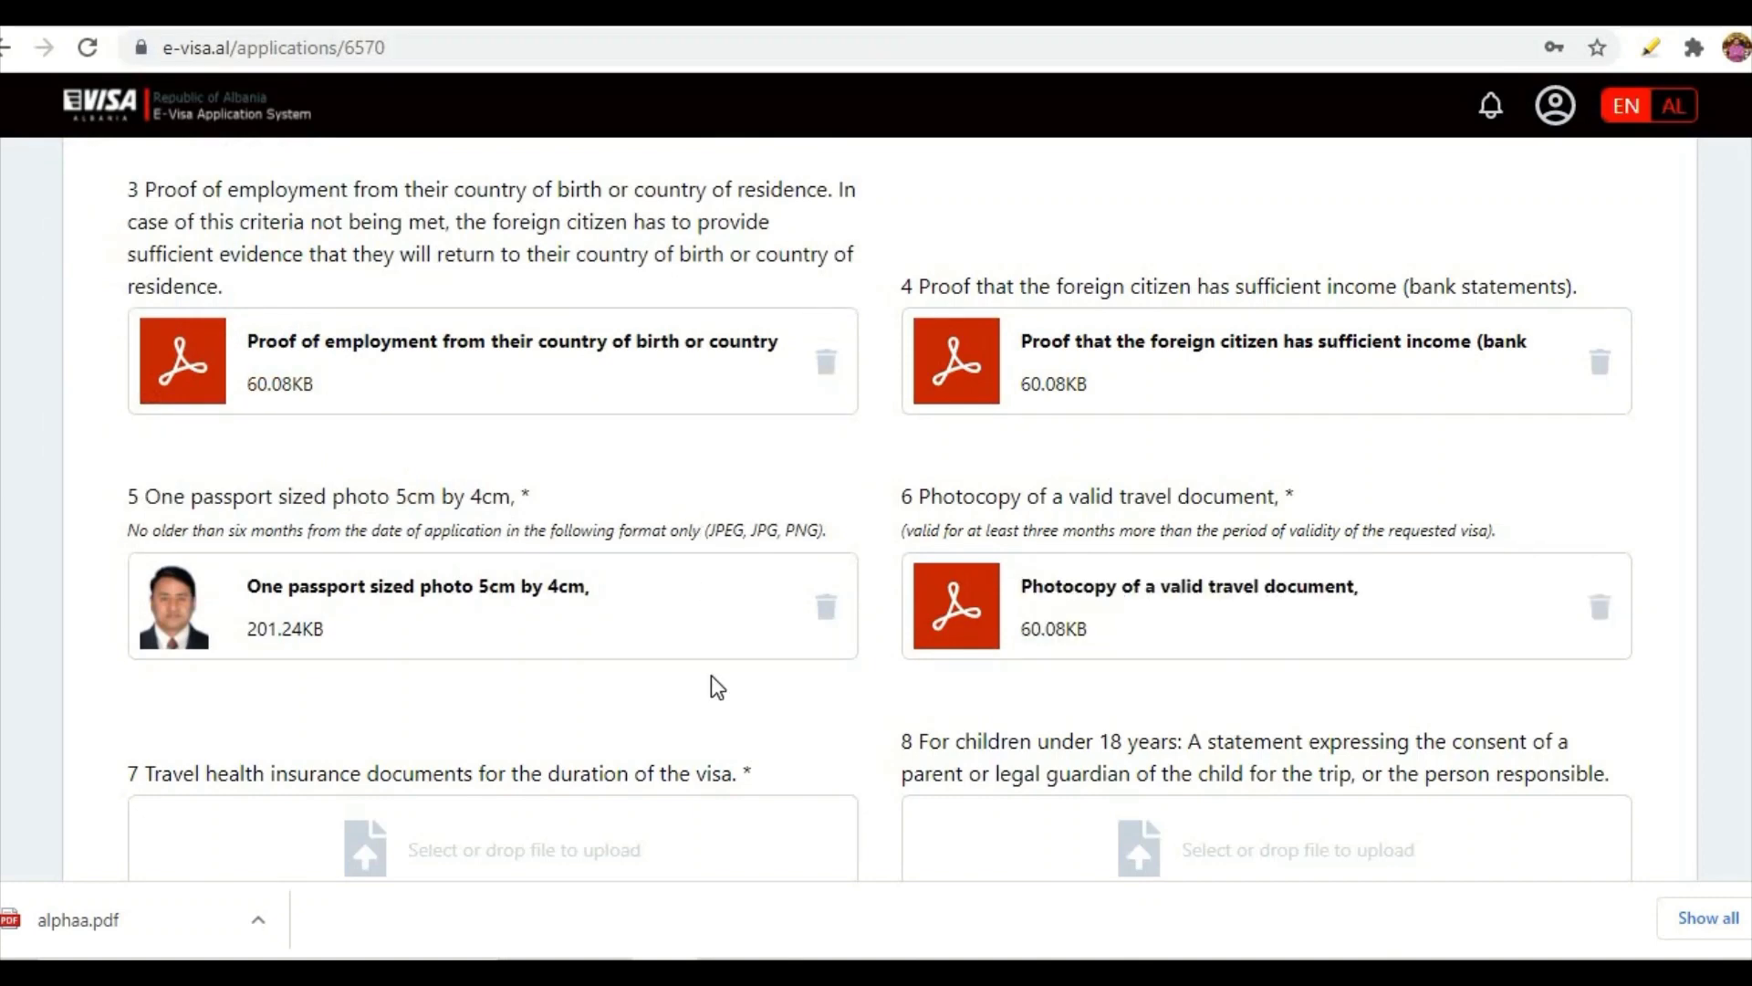
{"action": "scroll", "coordinate": [710, 682], "scroll_direction": "down", "scroll_amount": 3}
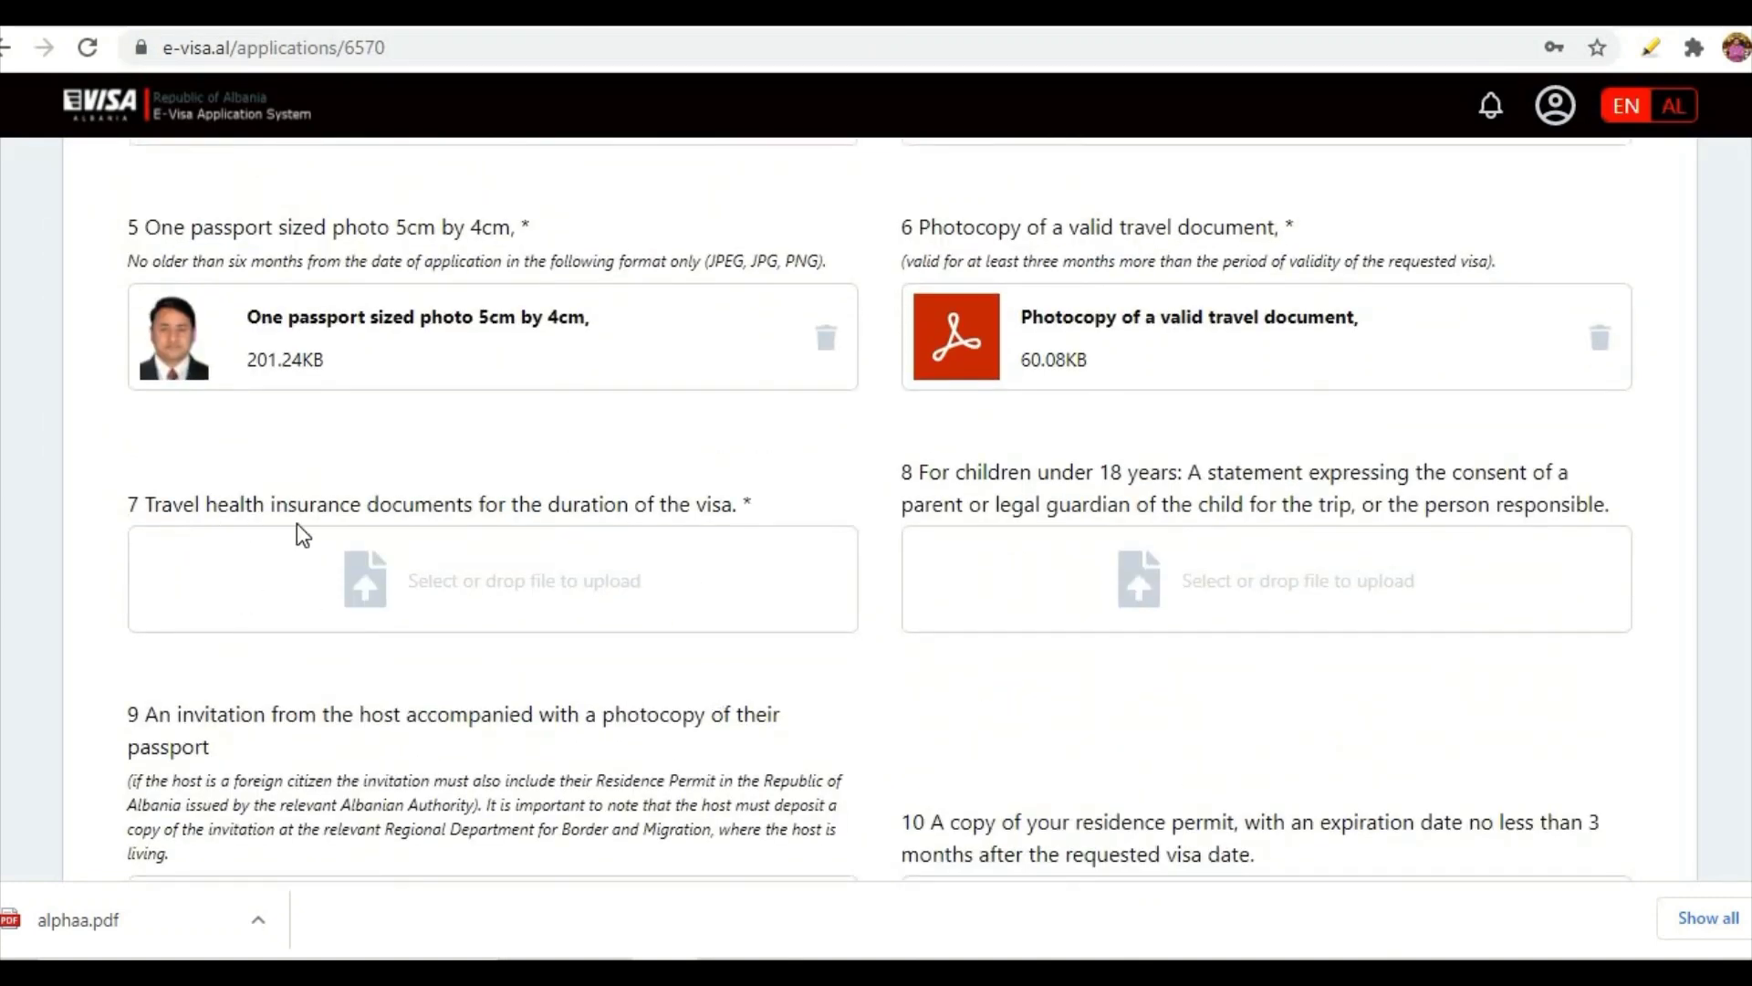
- Upload alphaa.pdf as travel health insurance, children's consent statement and host's invitation
{"action": "left_click", "coordinate": [379, 571]}
{"action": "double_click", "coordinate": [303, 268]}
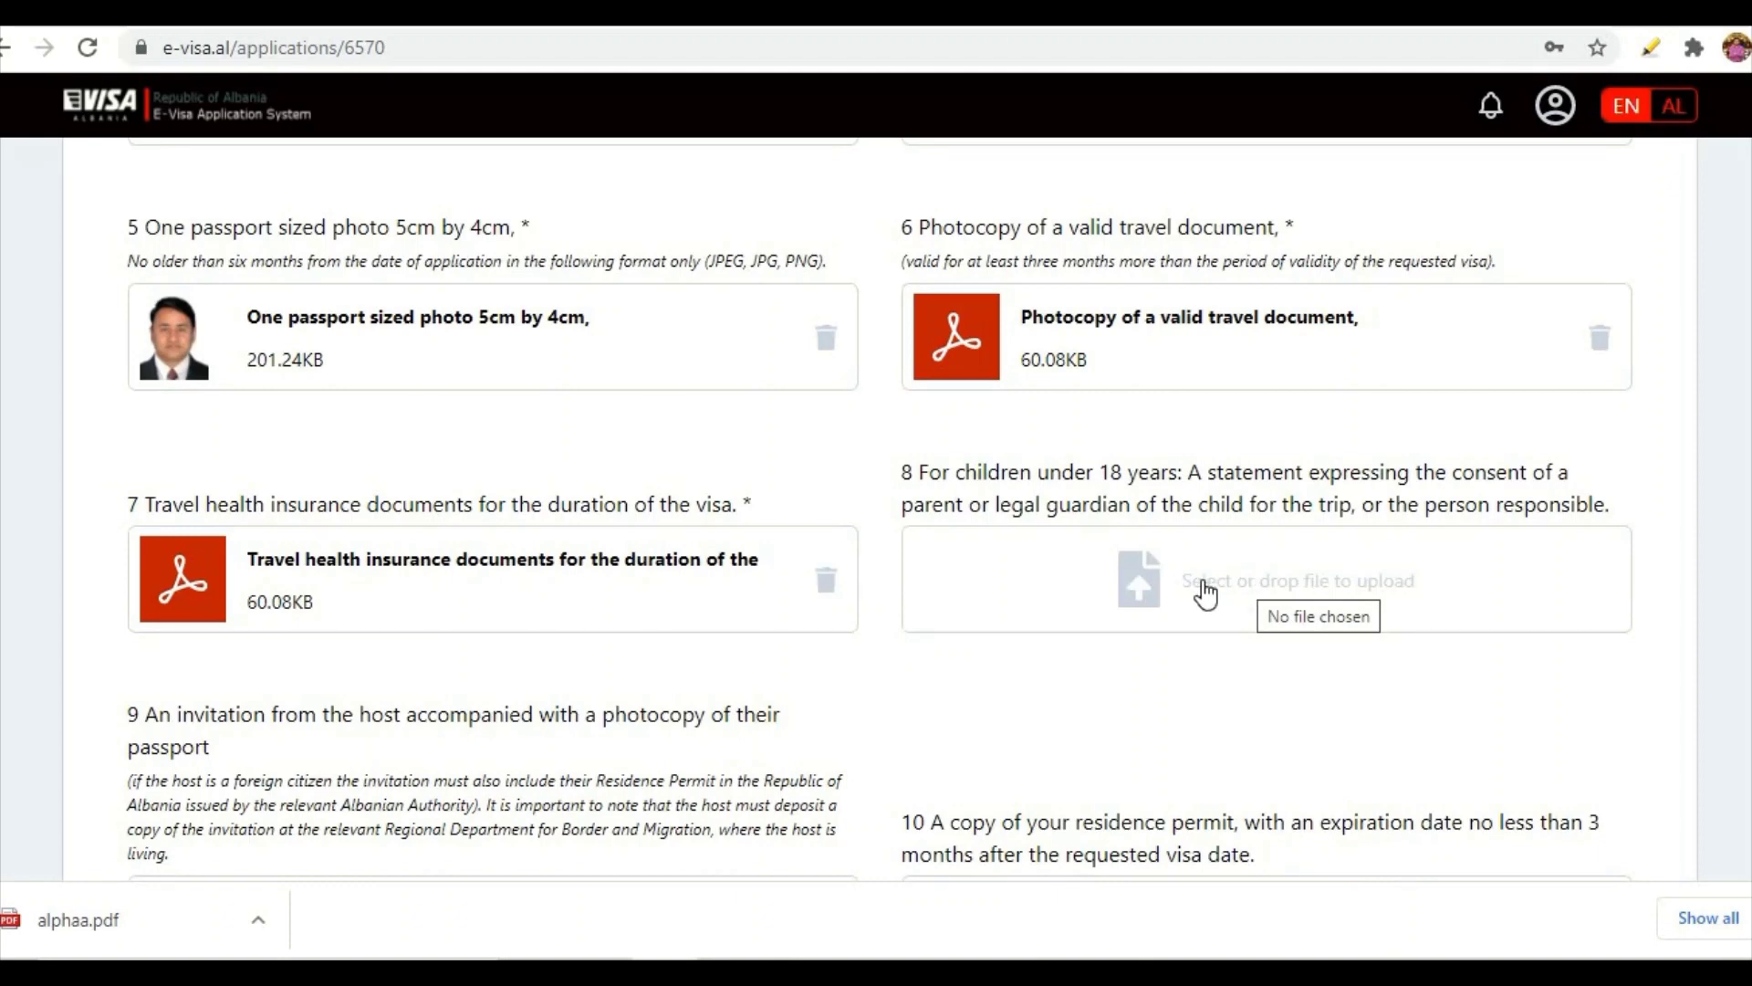
{"action": "left_click", "coordinate": [1204, 593]}
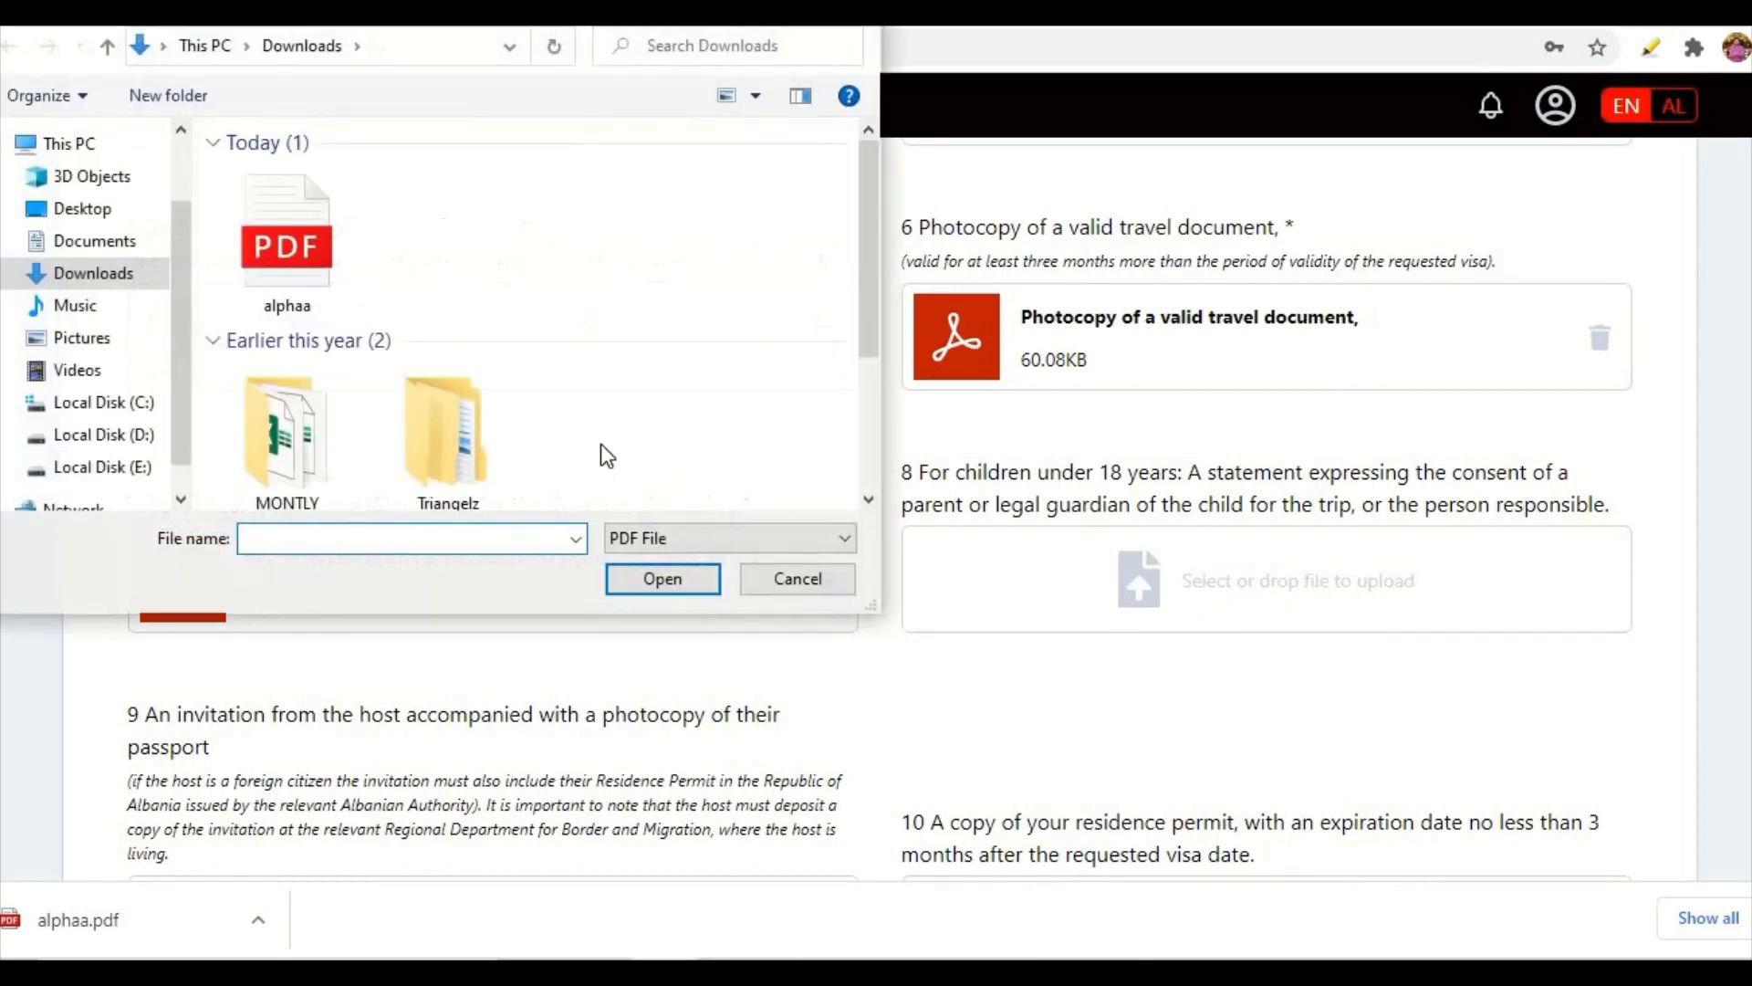
{"action": "double_click", "coordinate": [319, 269]}
{"action": "scroll", "coordinate": [1022, 602], "scroll_direction": "down", "scroll_amount": 5}
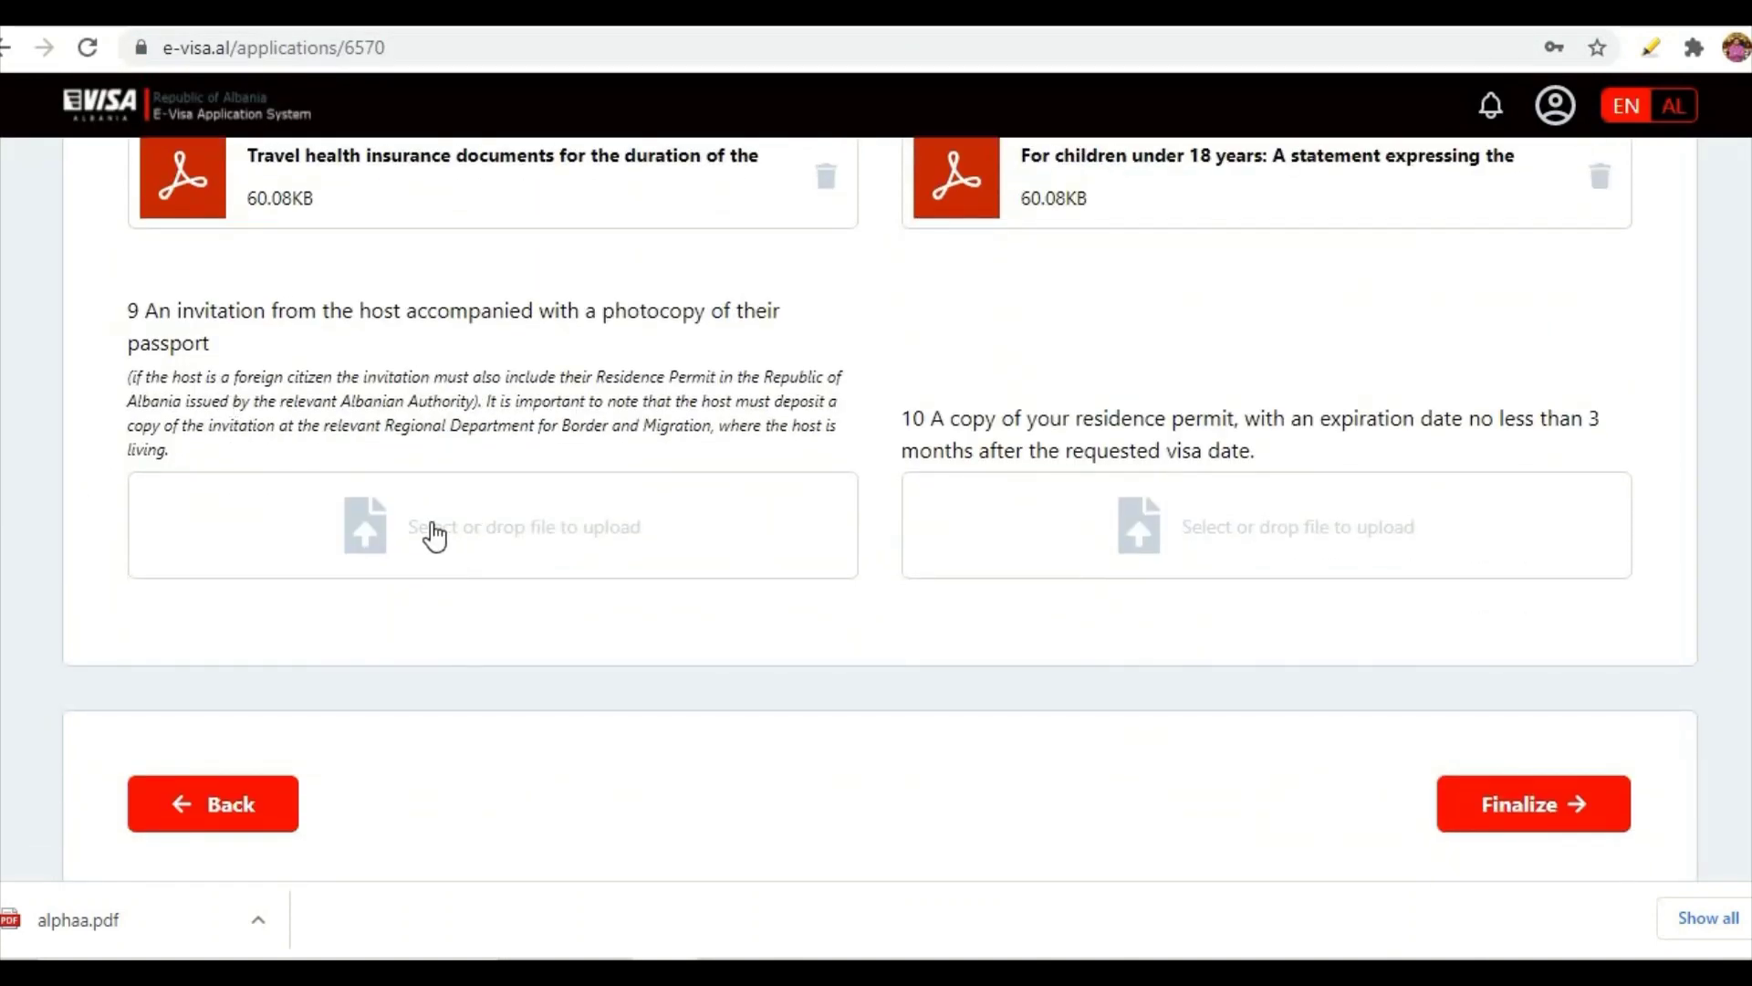
{"action": "left_click", "coordinate": [376, 531]}
{"action": "left_click", "coordinate": [281, 245]}
{"action": "double_click", "coordinate": [281, 244]}
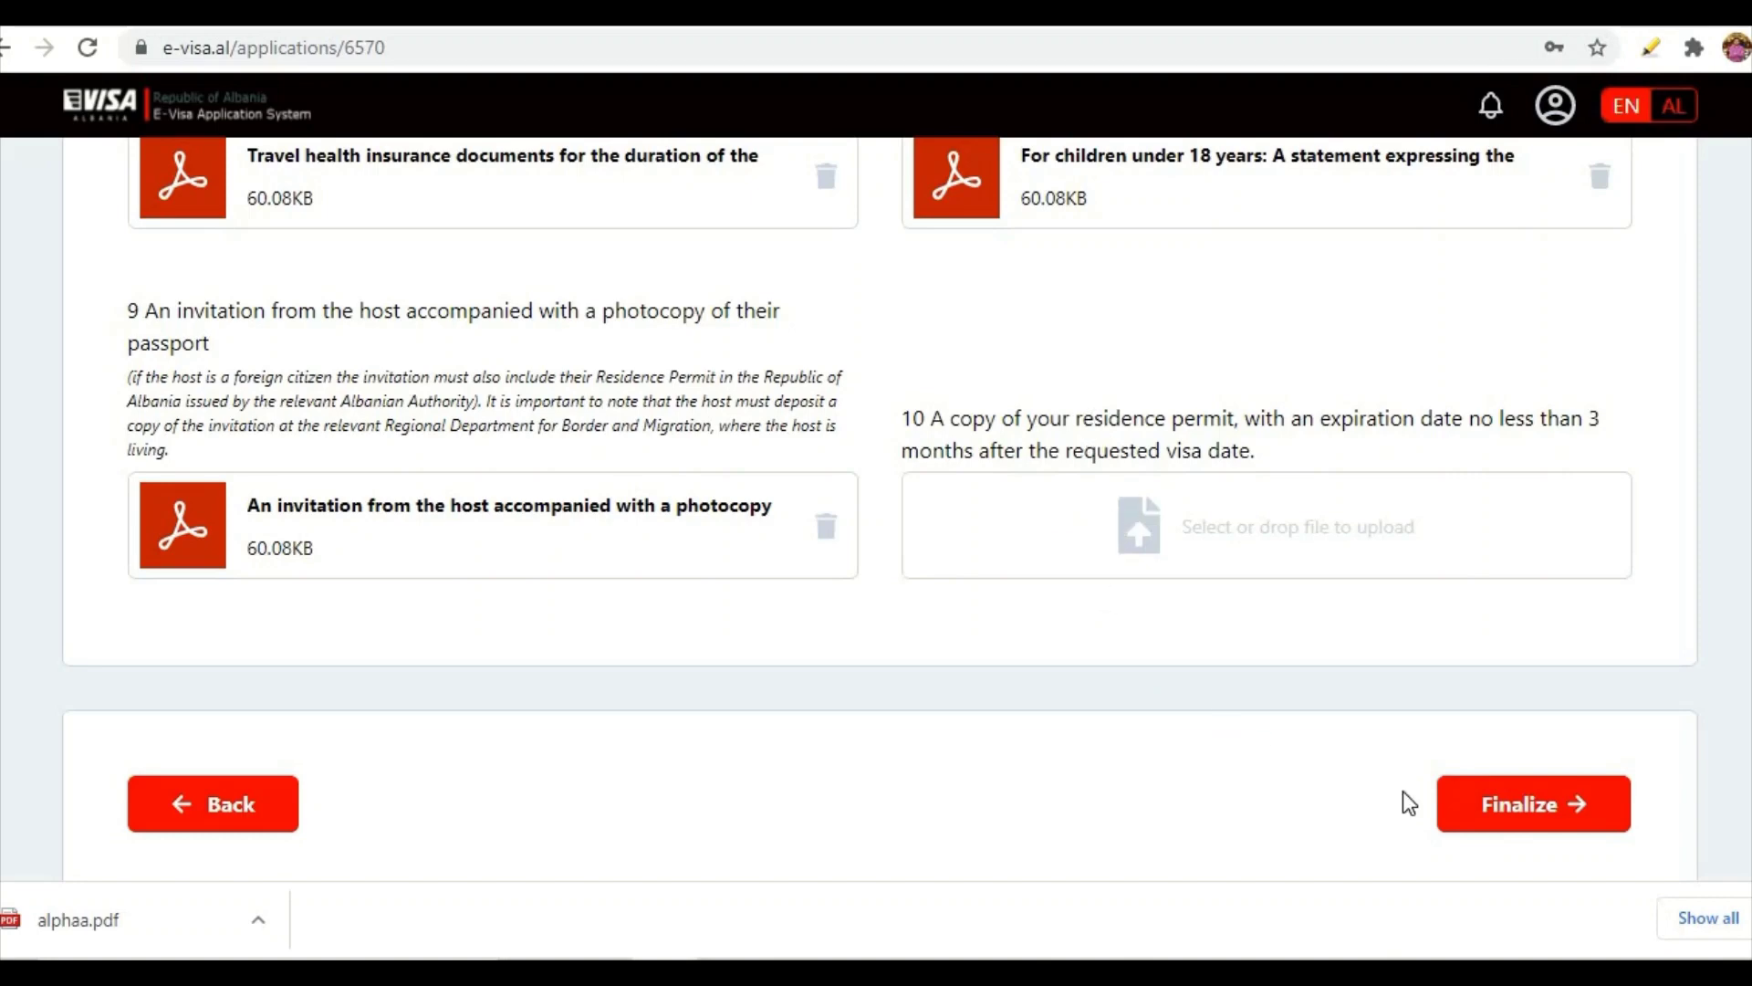
- Finalize the tourism visa application, then check the account menu on the My applications page
{"action": "left_click", "coordinate": [1552, 821]}
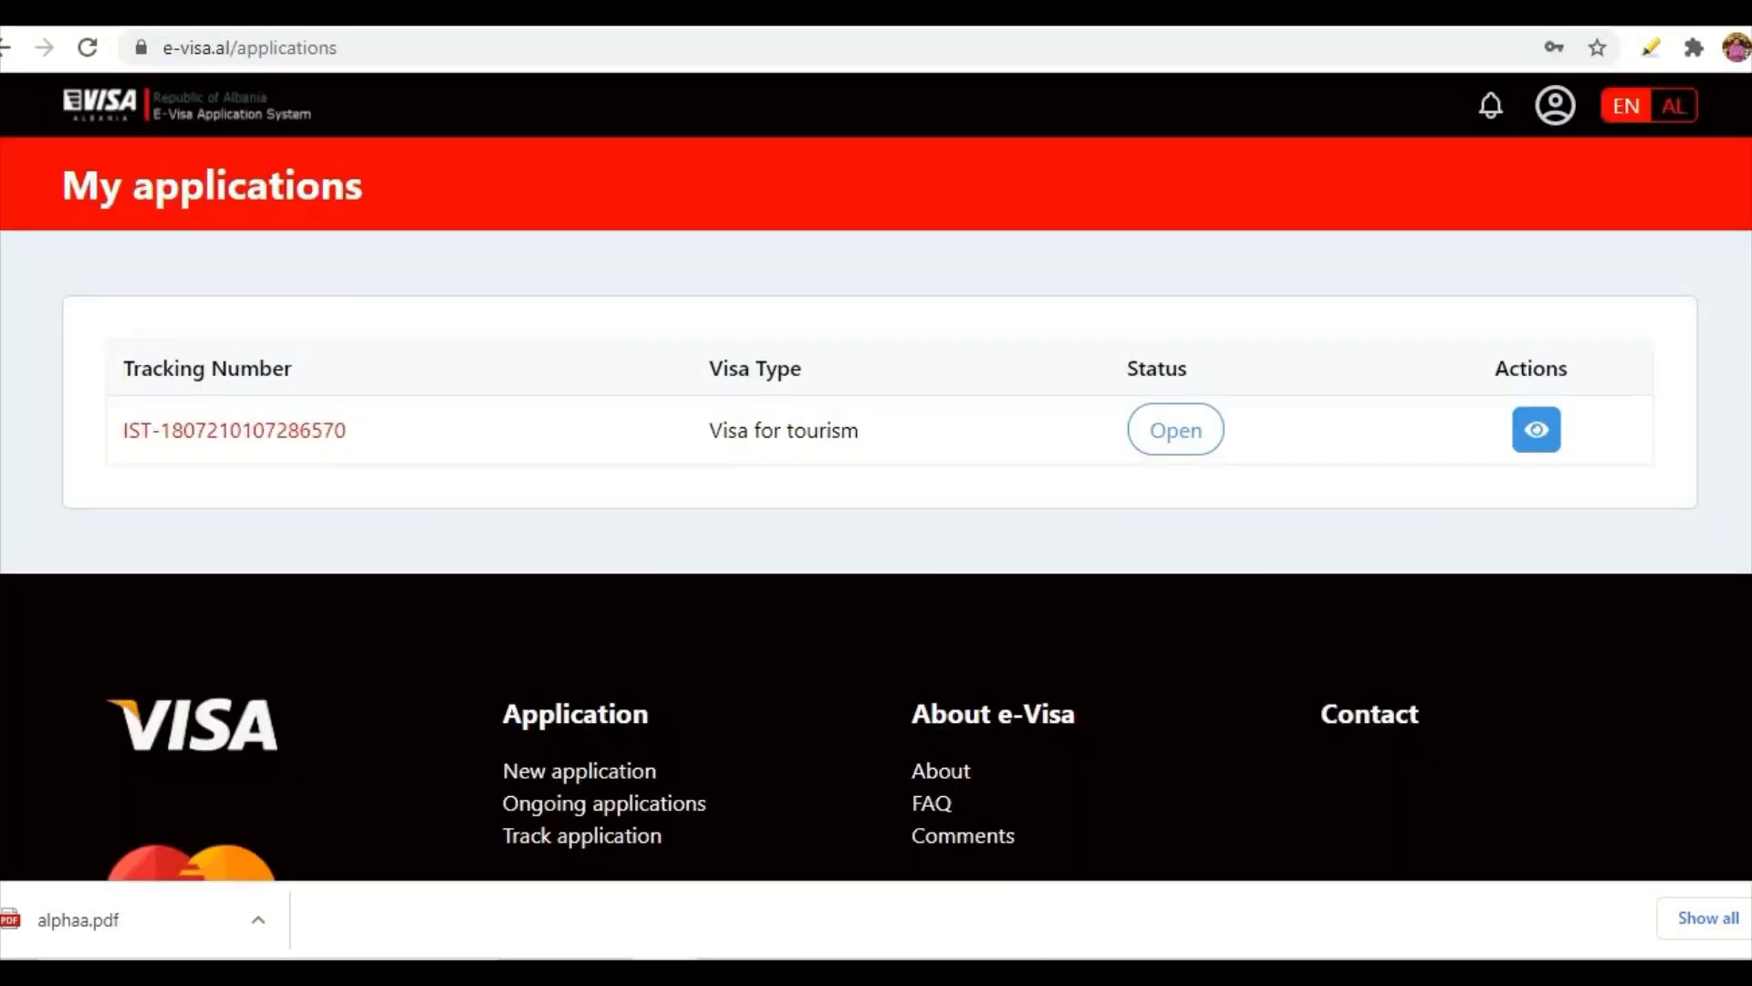
{"action": "left_click", "coordinate": [1553, 111]}
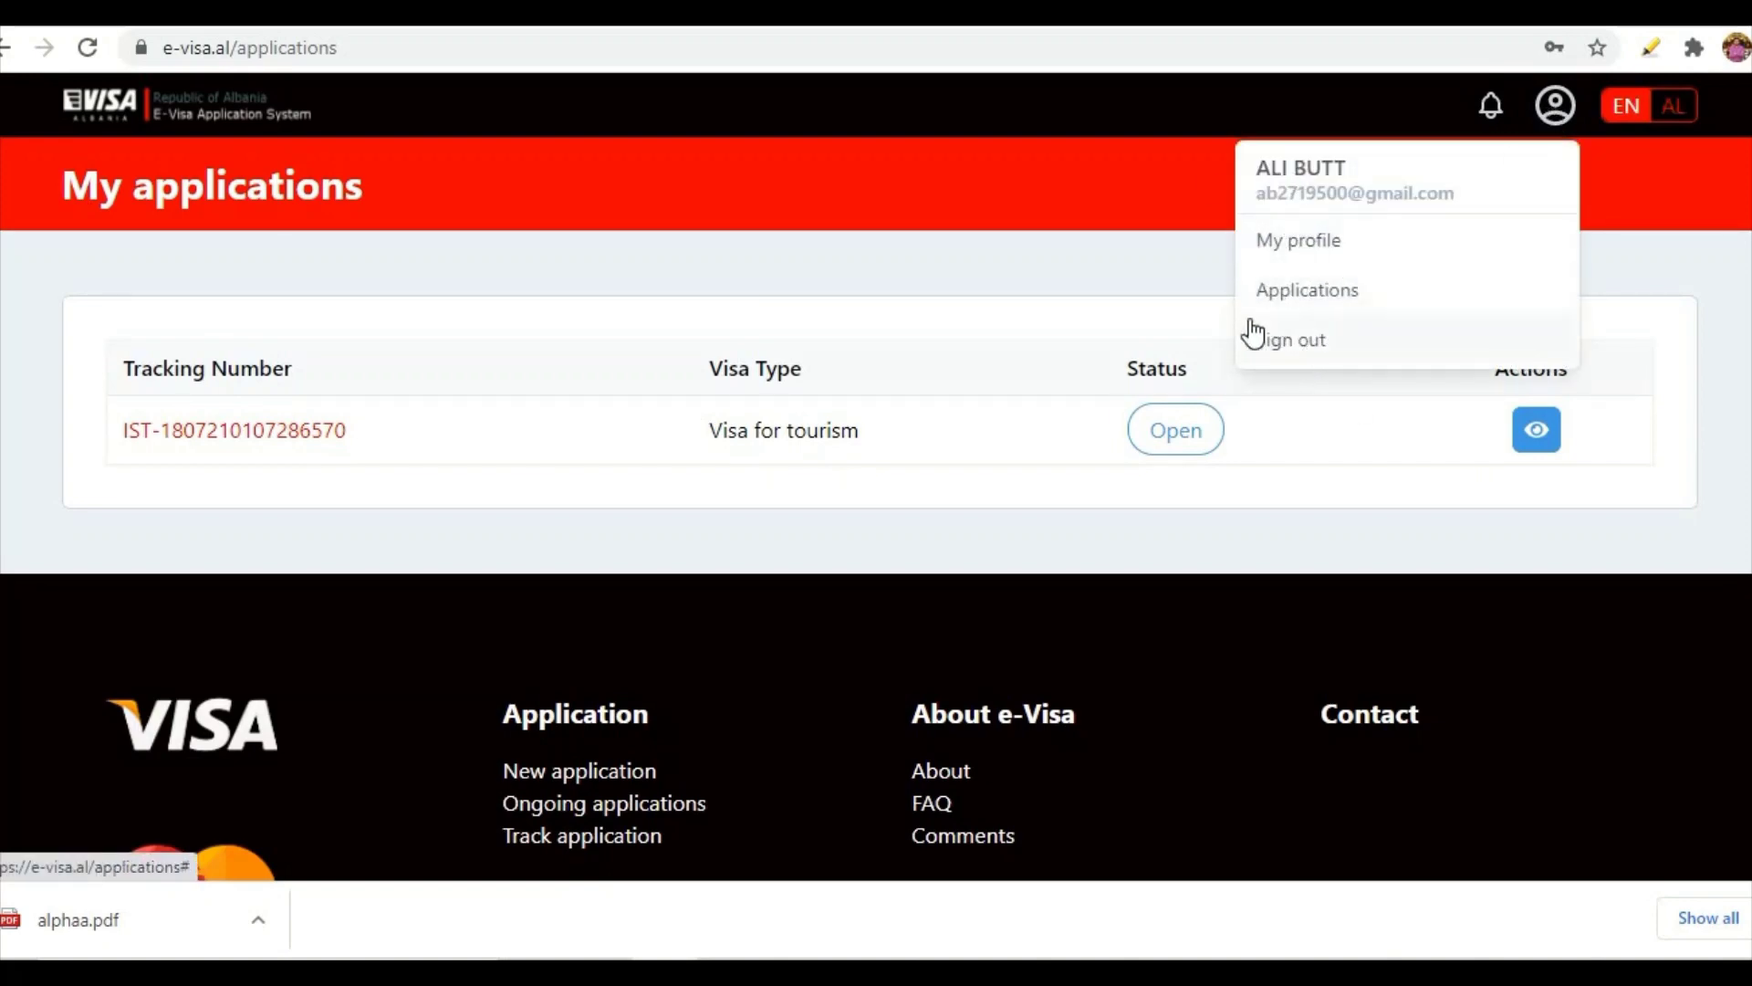
{"action": "left_click", "coordinate": [193, 281]}
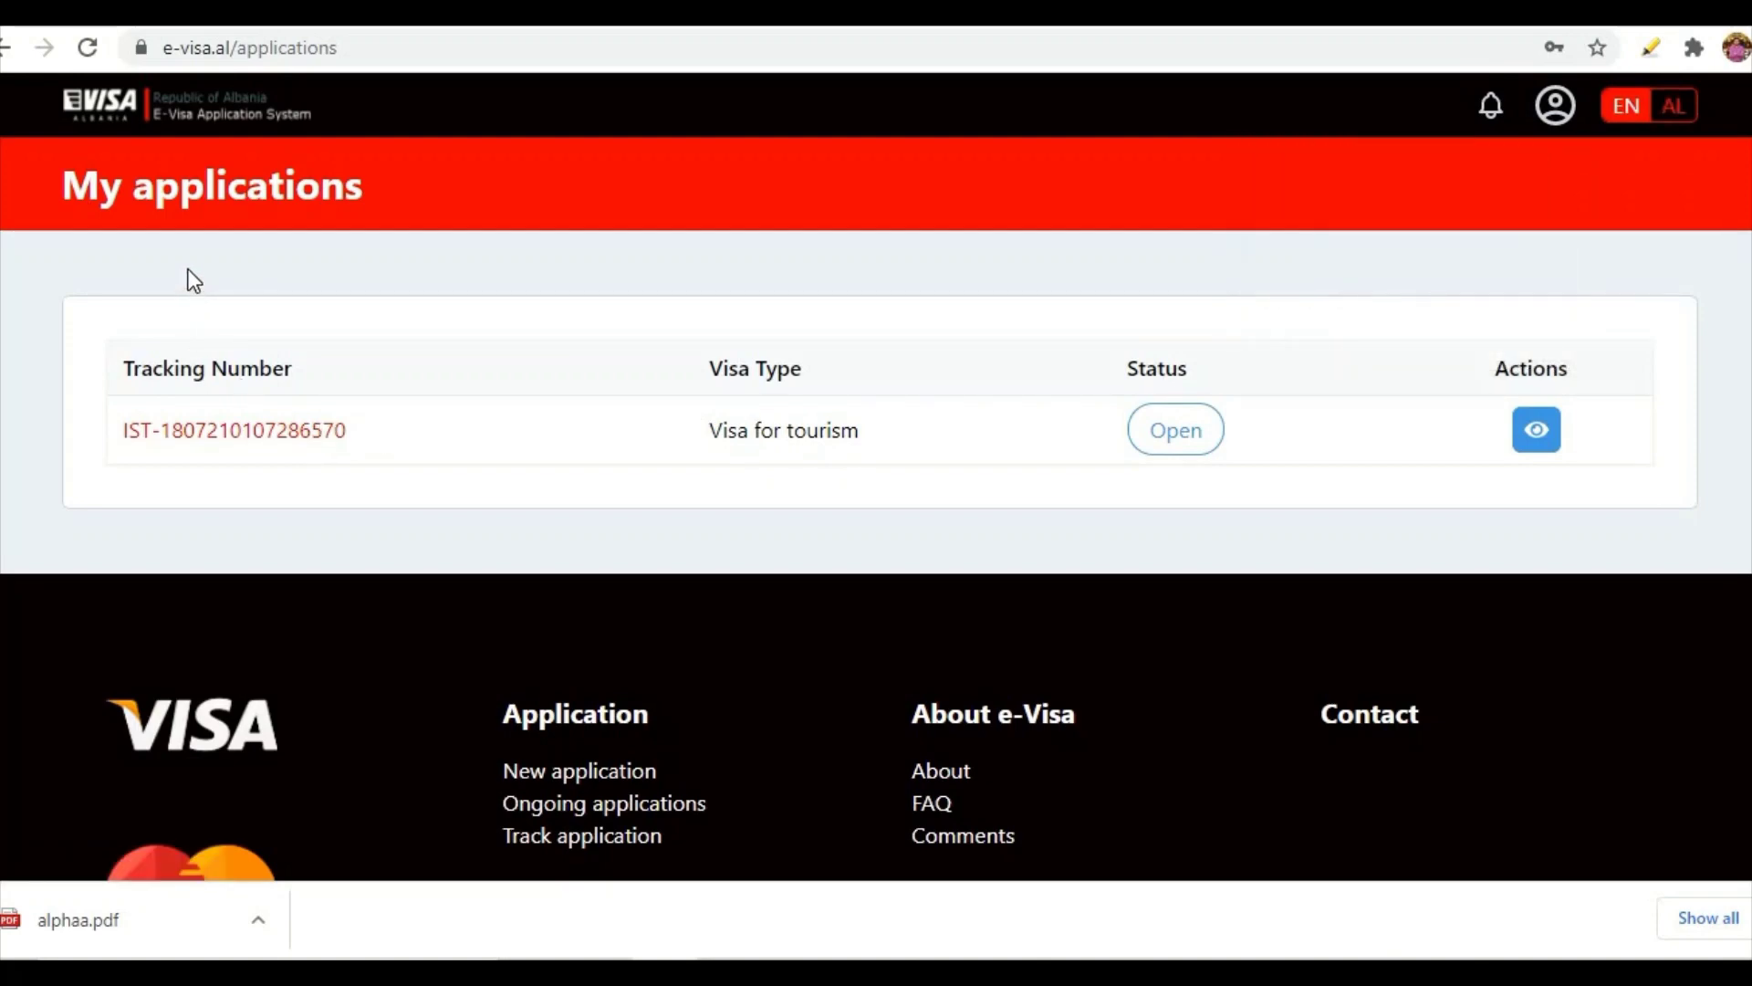